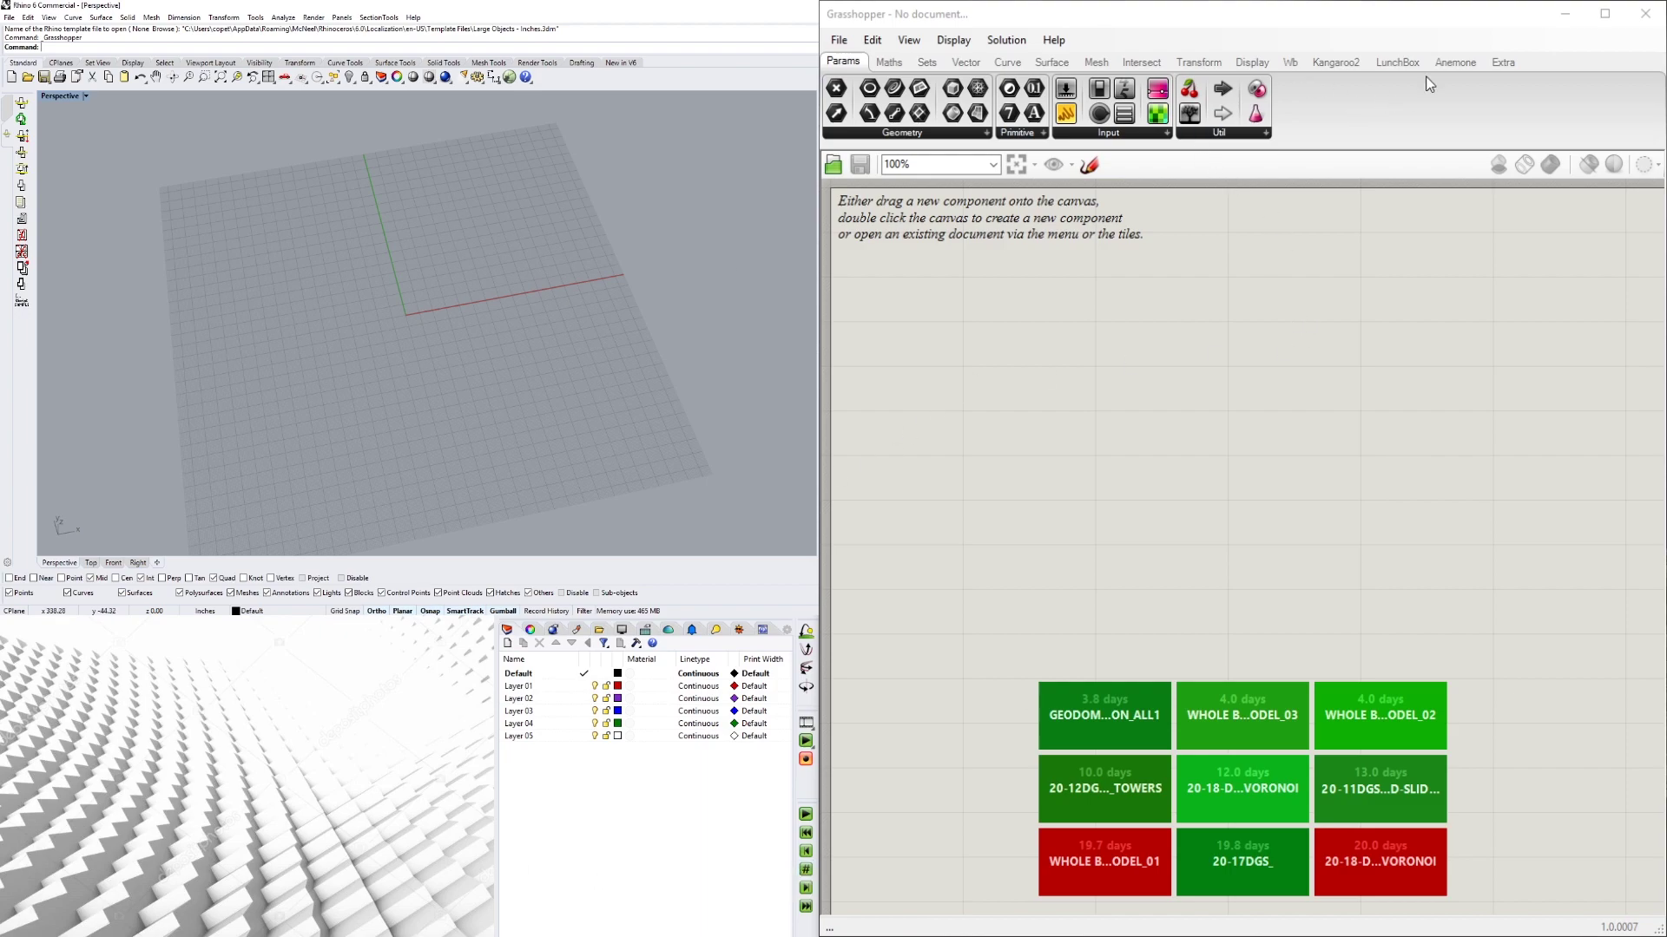
{"action": "left_click", "coordinate": [1401, 61]}
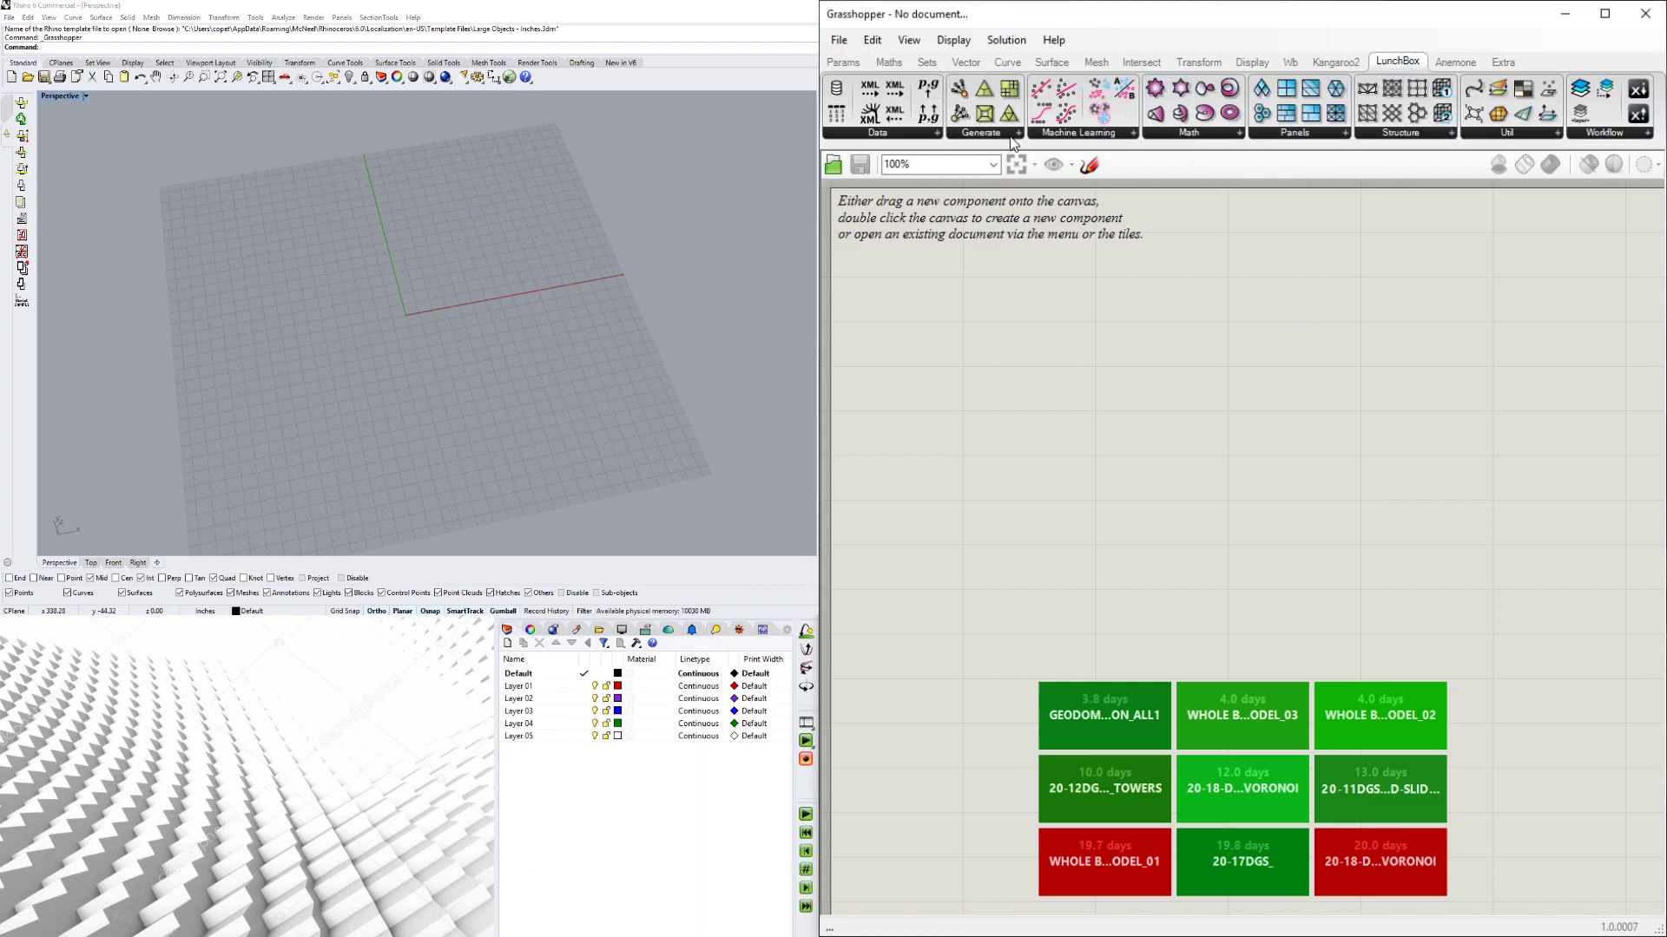
{"action": "left_click", "coordinate": [982, 133]}
{"action": "double_click", "coordinate": [1024, 312]}
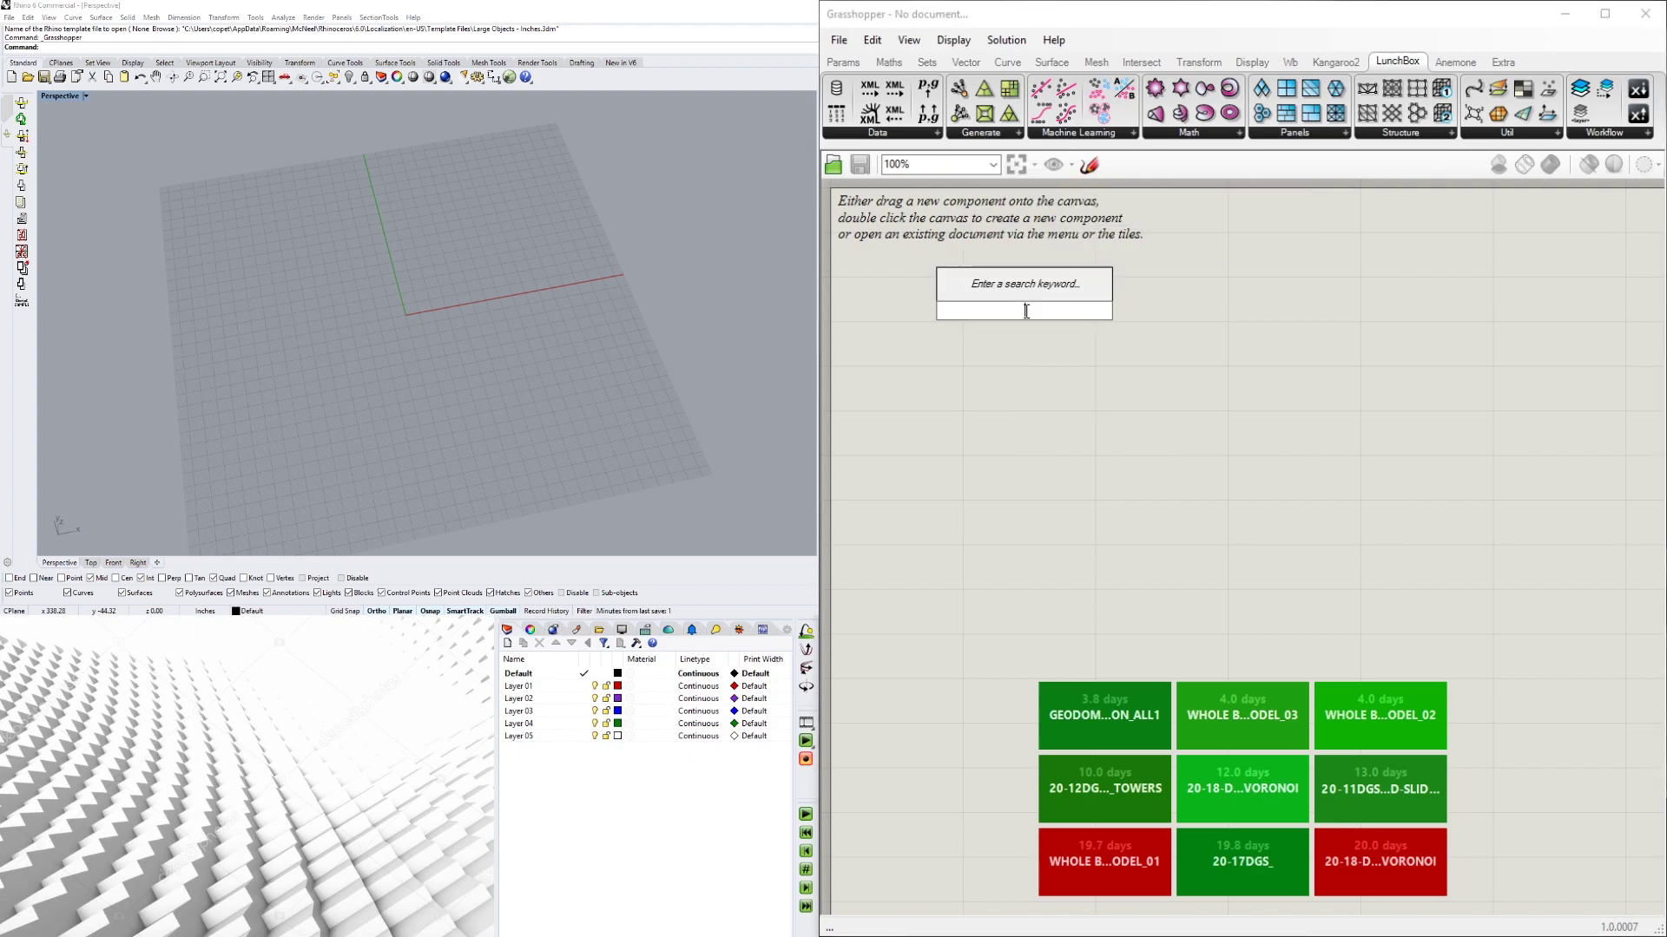
- Place a Square grid component in the middle of the empty canvas
{"action": "left_click", "coordinate": [964, 65]}
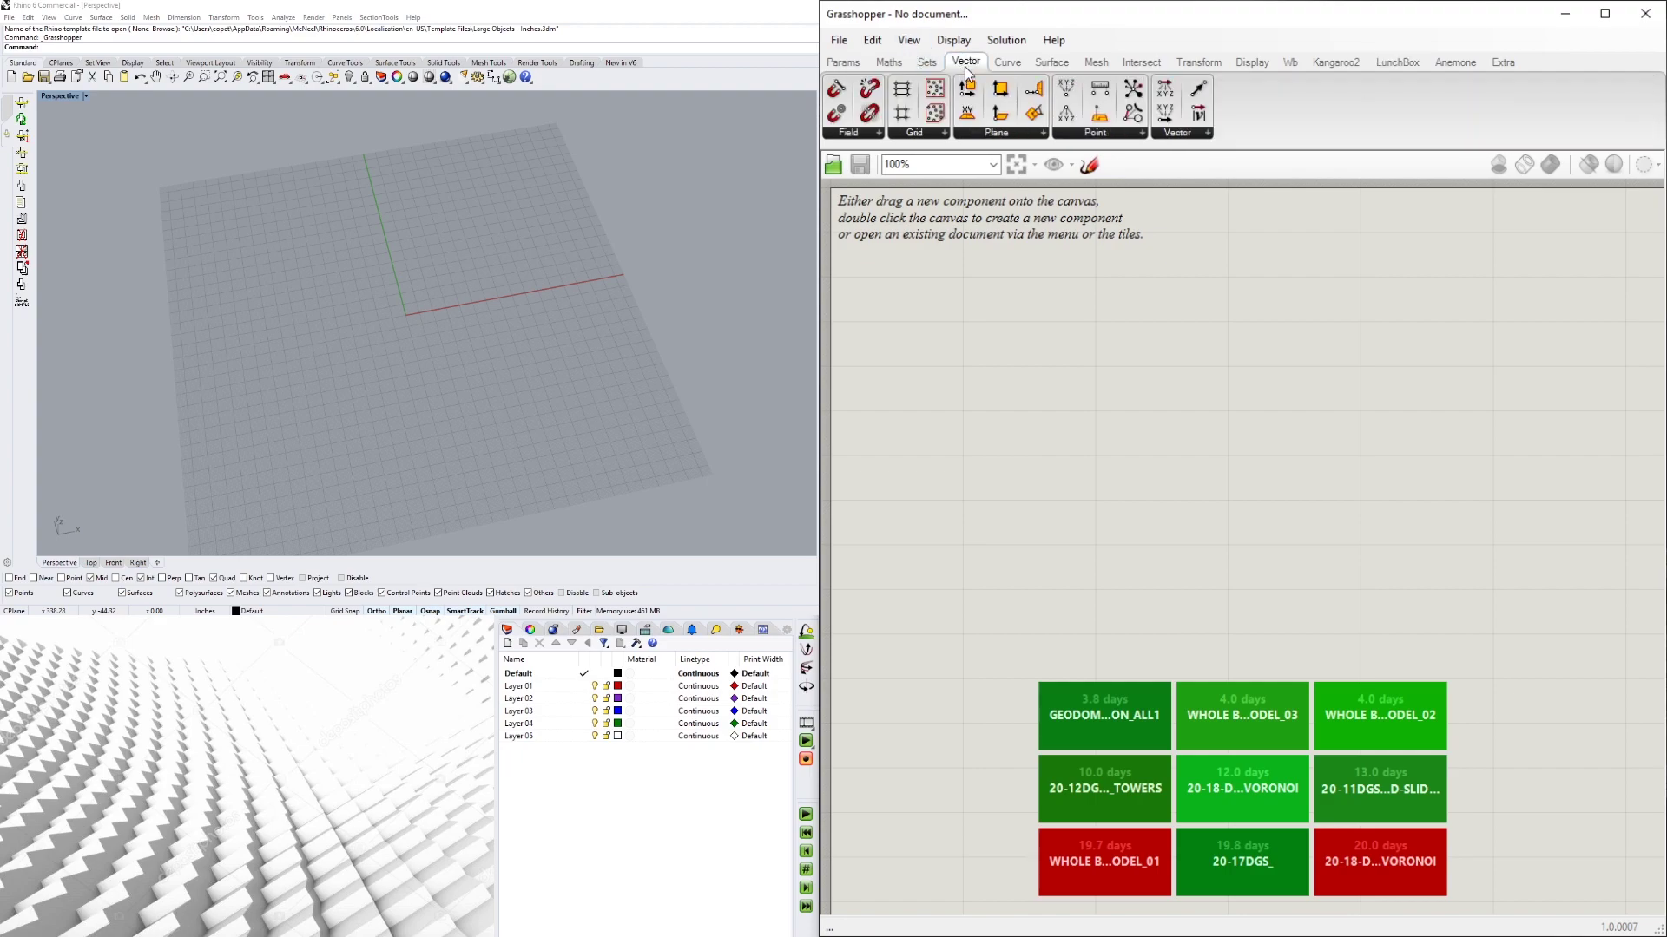
{"action": "left_click", "coordinate": [920, 133]}
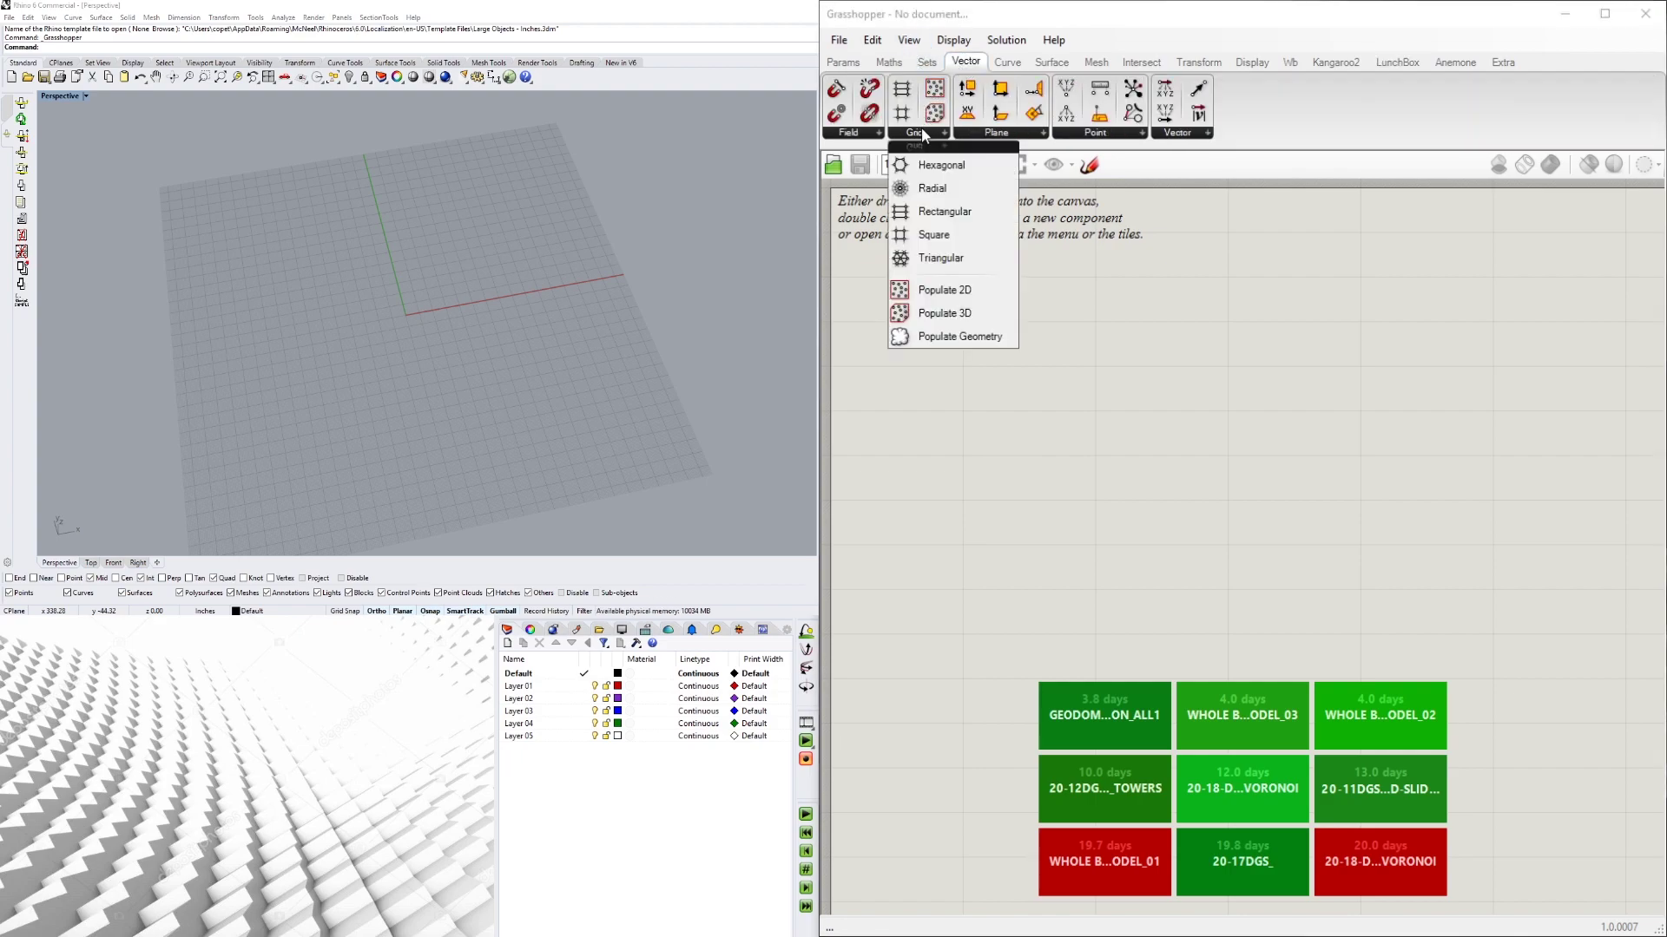
{"action": "left_click", "coordinate": [936, 236]}
{"action": "left_click", "coordinate": [1238, 476]}
{"action": "scroll", "coordinate": [389, 307], "scroll_direction": "up", "scroll_amount": 5}
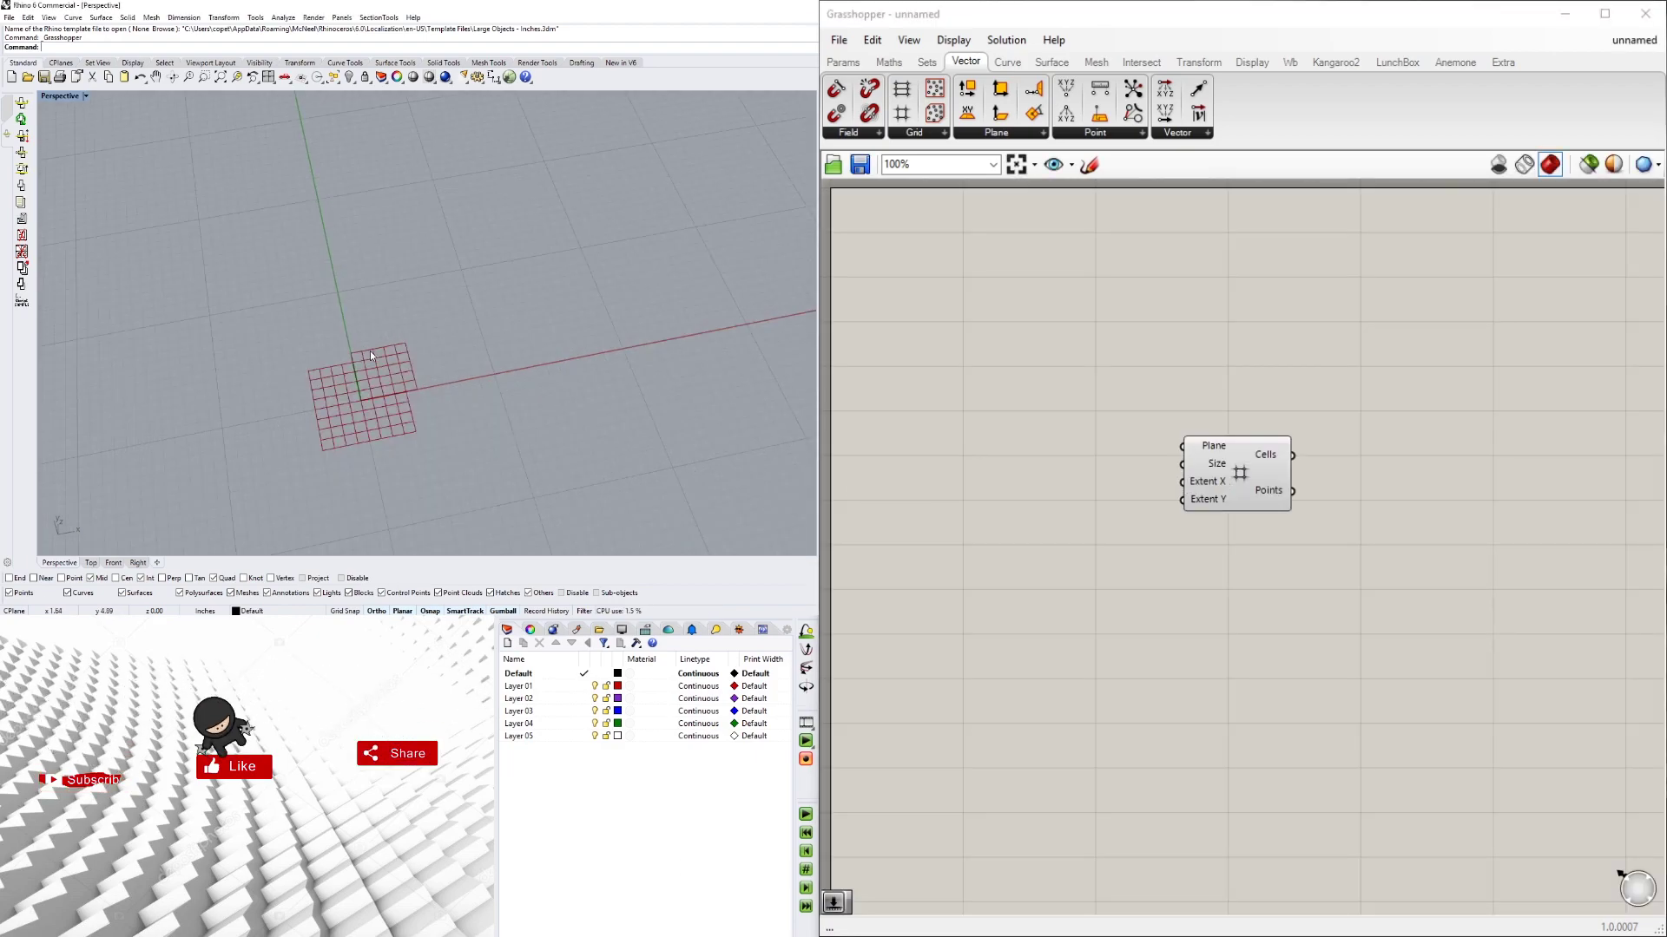
{"action": "left_click_drag", "start_coordinate": [1247, 488], "coordinate": [1290, 460]}
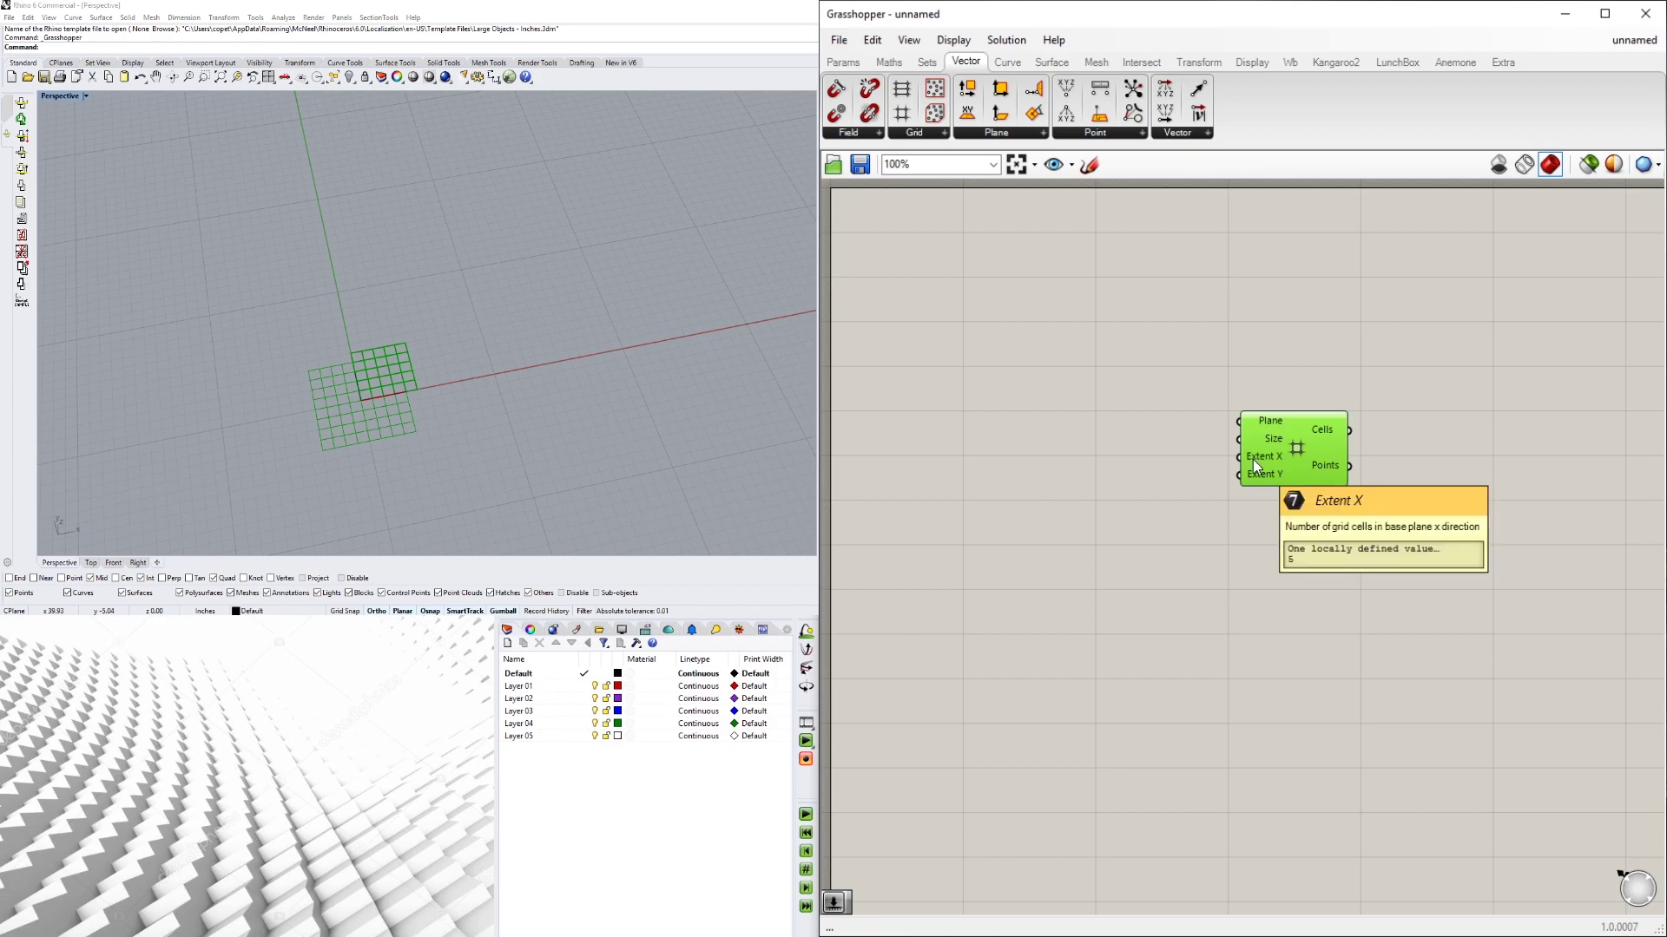
{"action": "mouse_move", "coordinate": [1253, 476]}
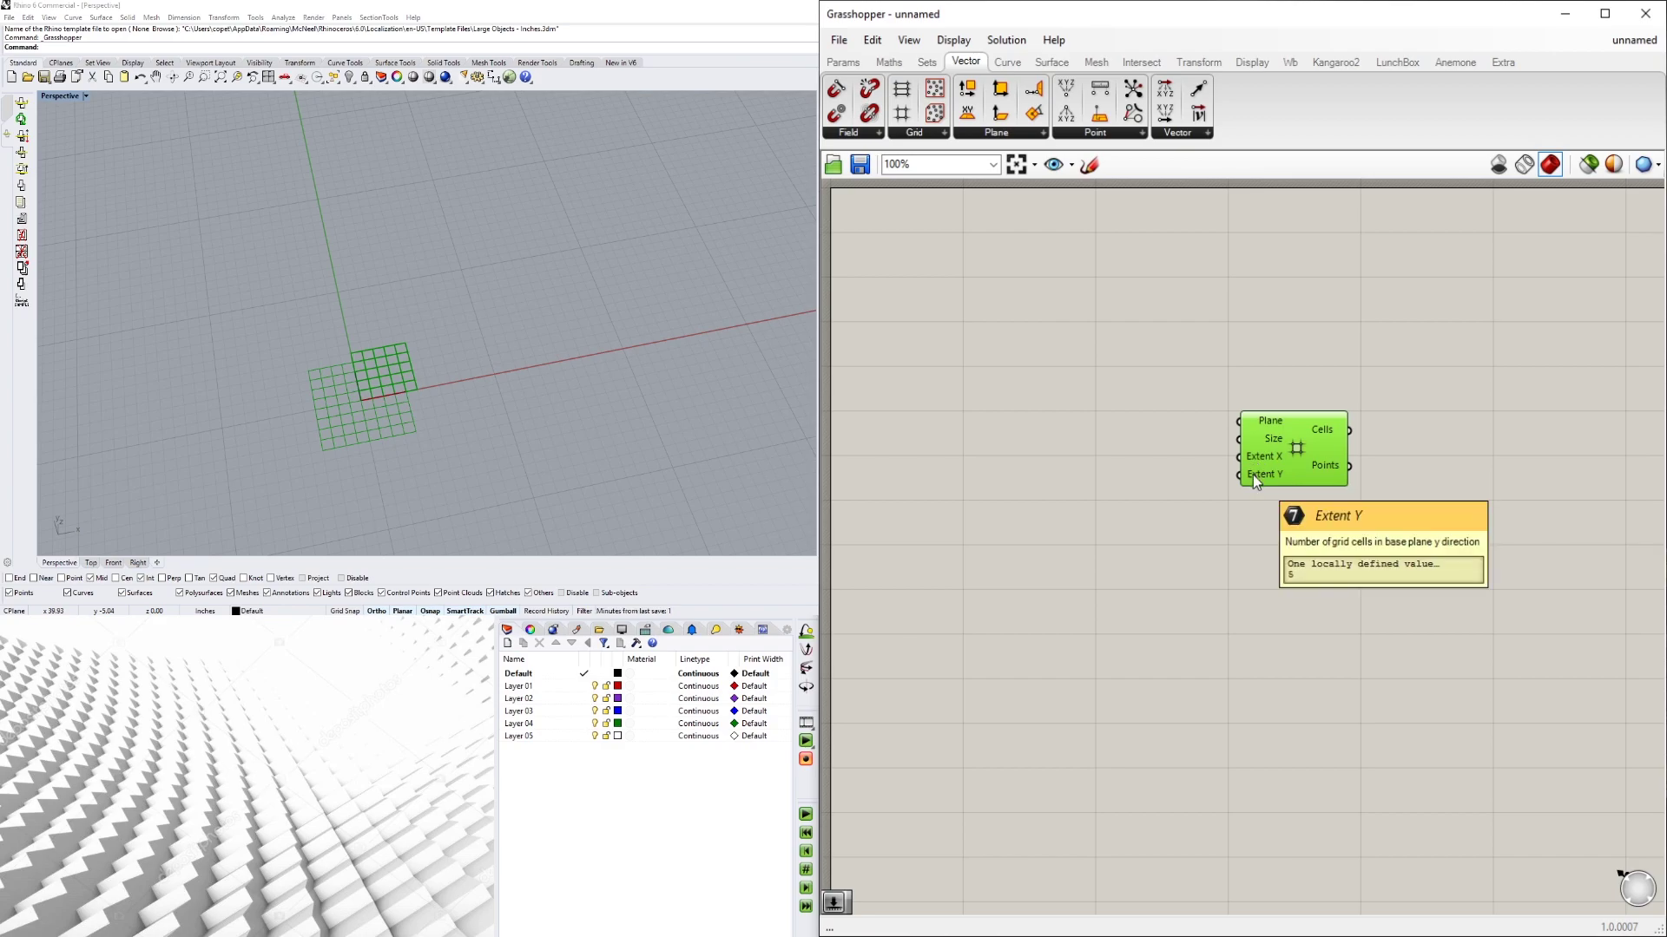
{"action": "left_click", "coordinate": [279, 362]}
{"action": "scroll", "coordinate": [336, 338], "scroll_direction": "up", "scroll_amount": 4}
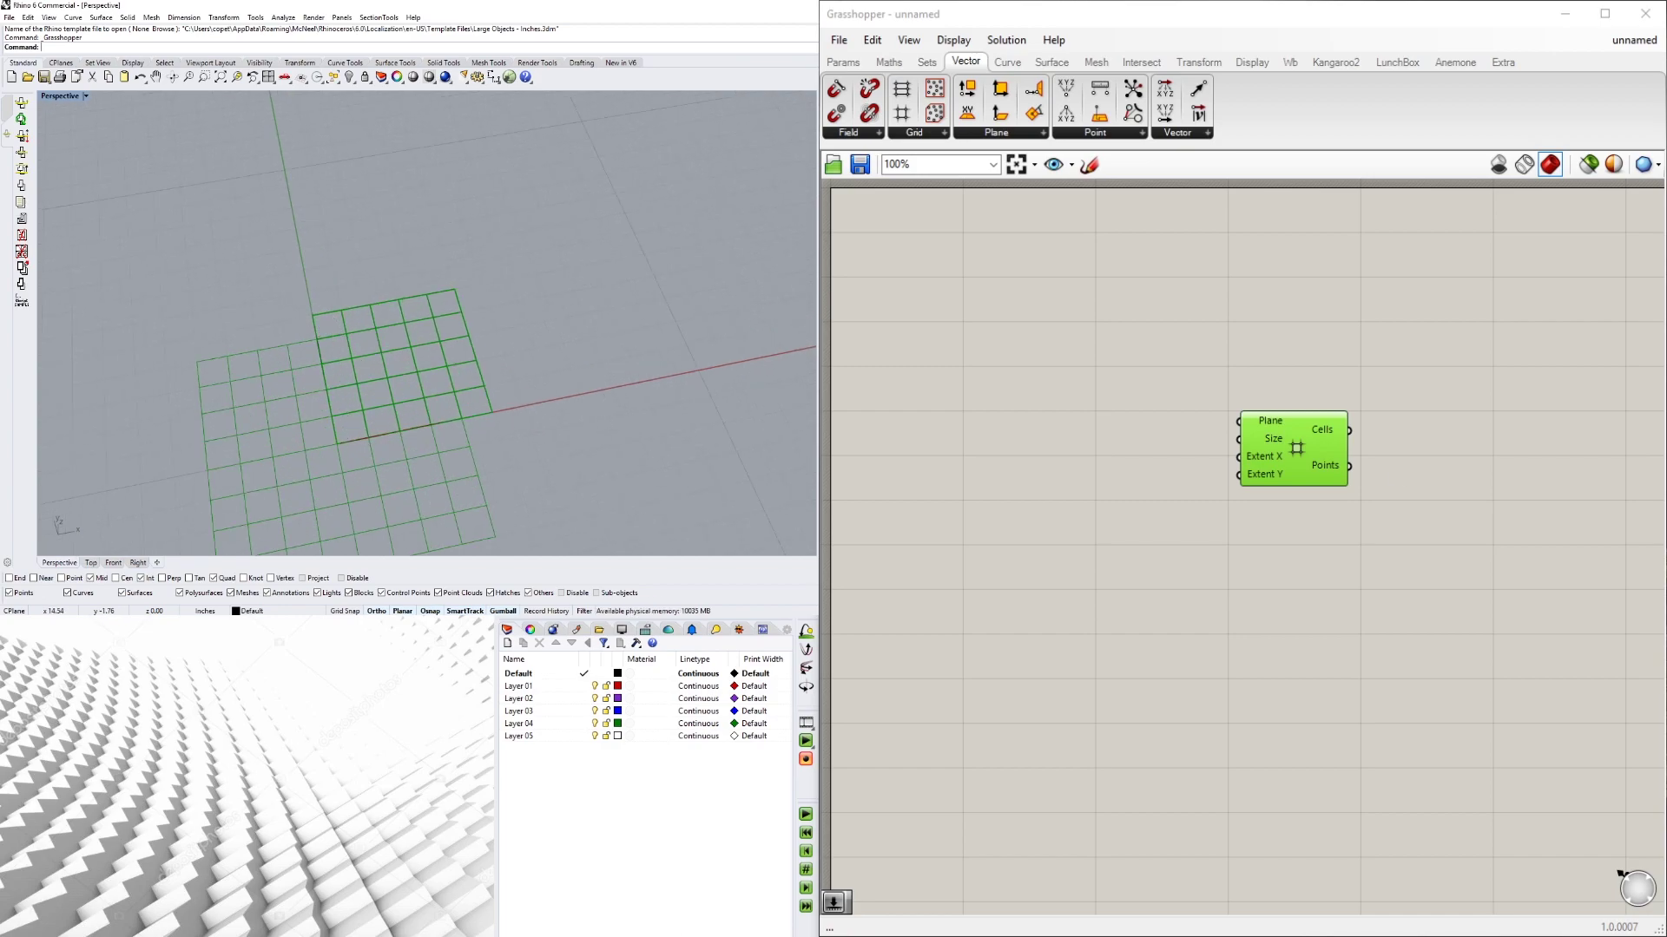
- Create a number slider with value 20 and connect it to the grid's Extent X and Extent Y inputs
{"action": "double_click", "coordinate": [1100, 467]}
{"action": "type", "text": "20"}
{"action": "key", "text": "Return"}
{"action": "left_click_drag", "start_coordinate": [1102, 469], "coordinate": [1239, 457]}
{"action": "left_click_drag", "start_coordinate": [1102, 470], "coordinate": [1232, 433]}
{"action": "scroll", "coordinate": [257, 289], "scroll_direction": "down", "scroll_amount": 4}
{"action": "scroll", "coordinate": [392, 326], "scroll_direction": "down", "scroll_amount": 4}
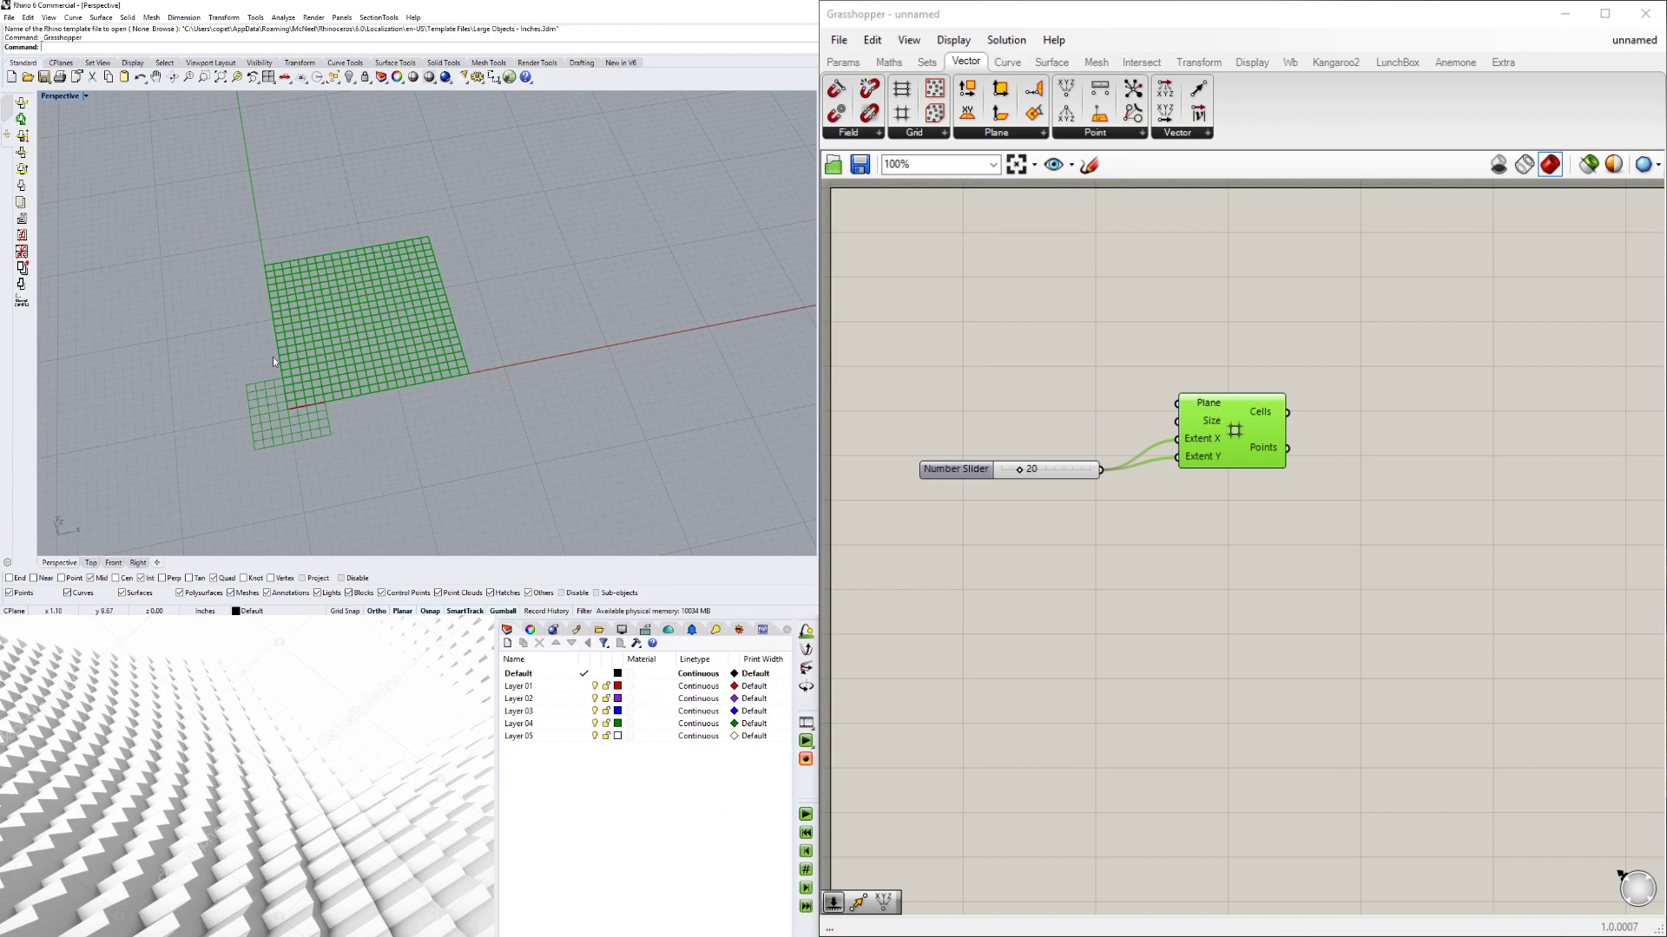
{"action": "right_click_drag", "start_coordinate": [484, 270], "coordinate": [431, 306]}
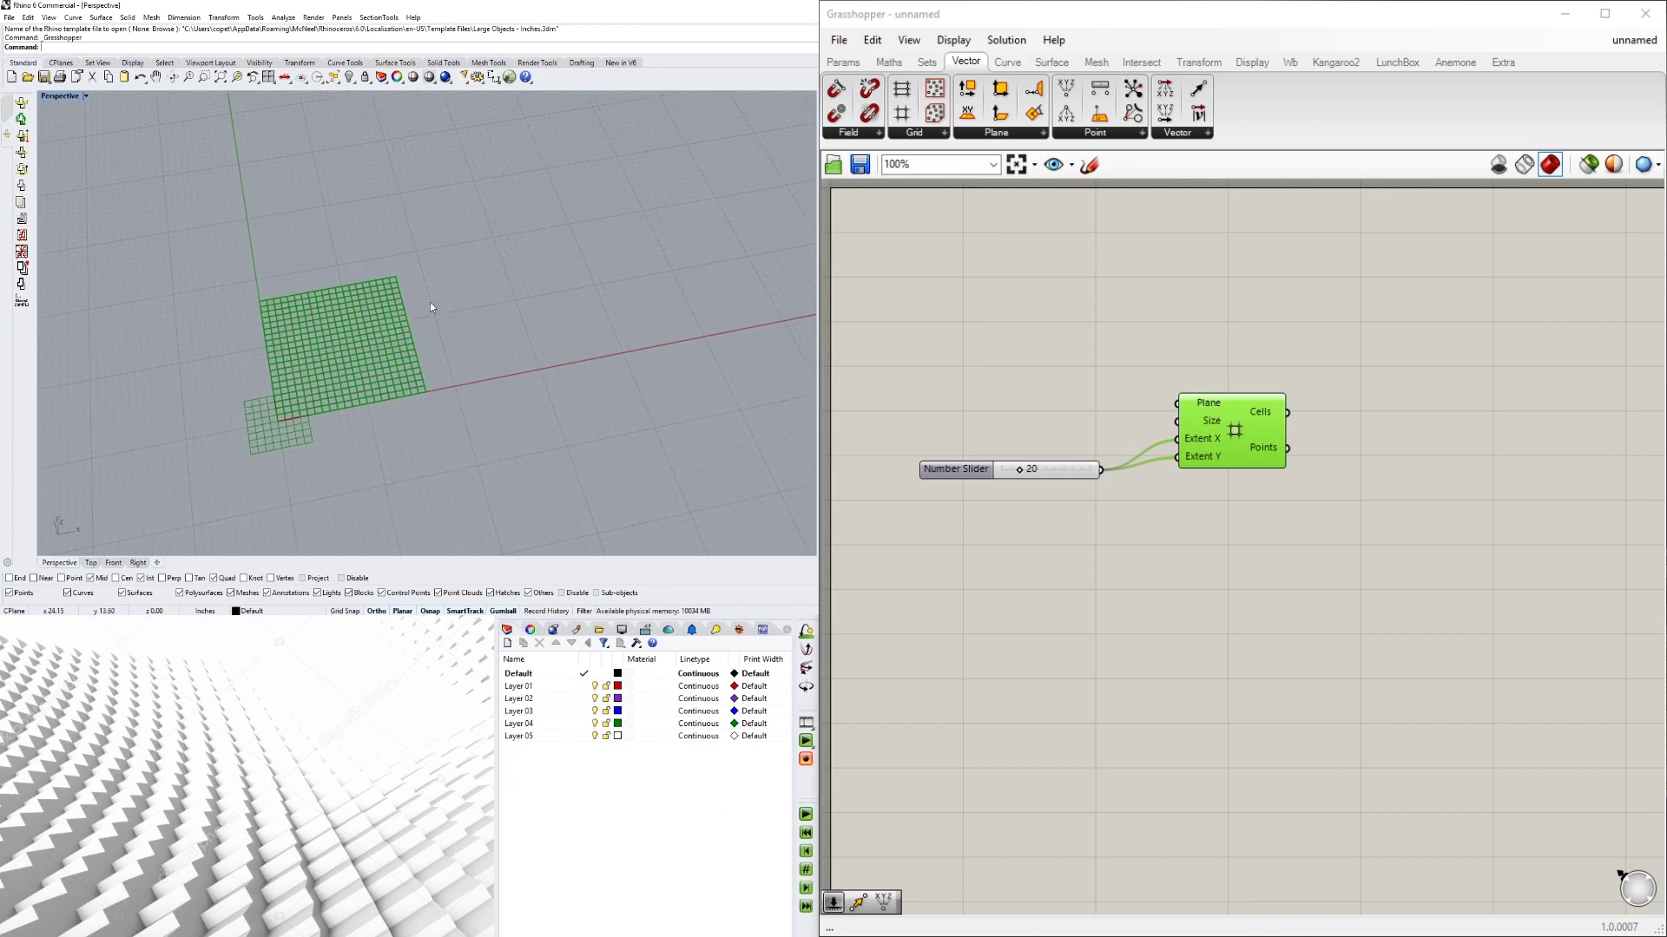
- Draw a point object in the Rhino perspective view, beside the grid, and select it
{"action": "left_click", "coordinate": [9, 101]}
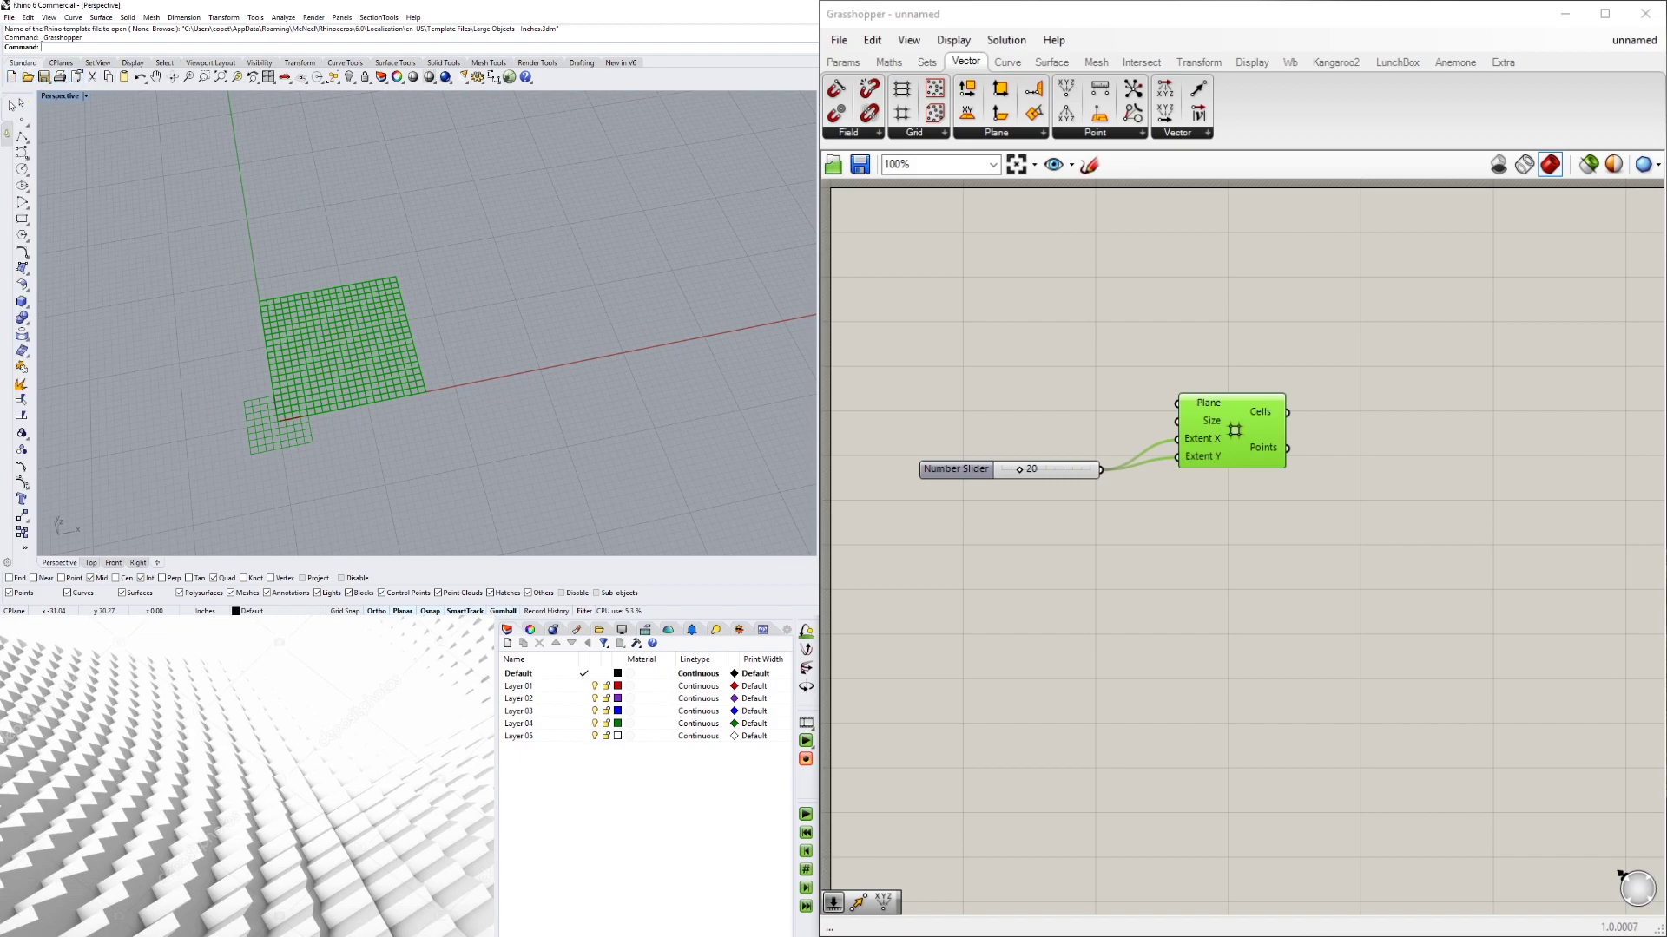
{"action": "left_click", "coordinate": [20, 119]}
{"action": "left_click", "coordinate": [531, 293]}
{"action": "left_click_drag", "start_coordinate": [444, 231], "coordinate": [569, 330]}
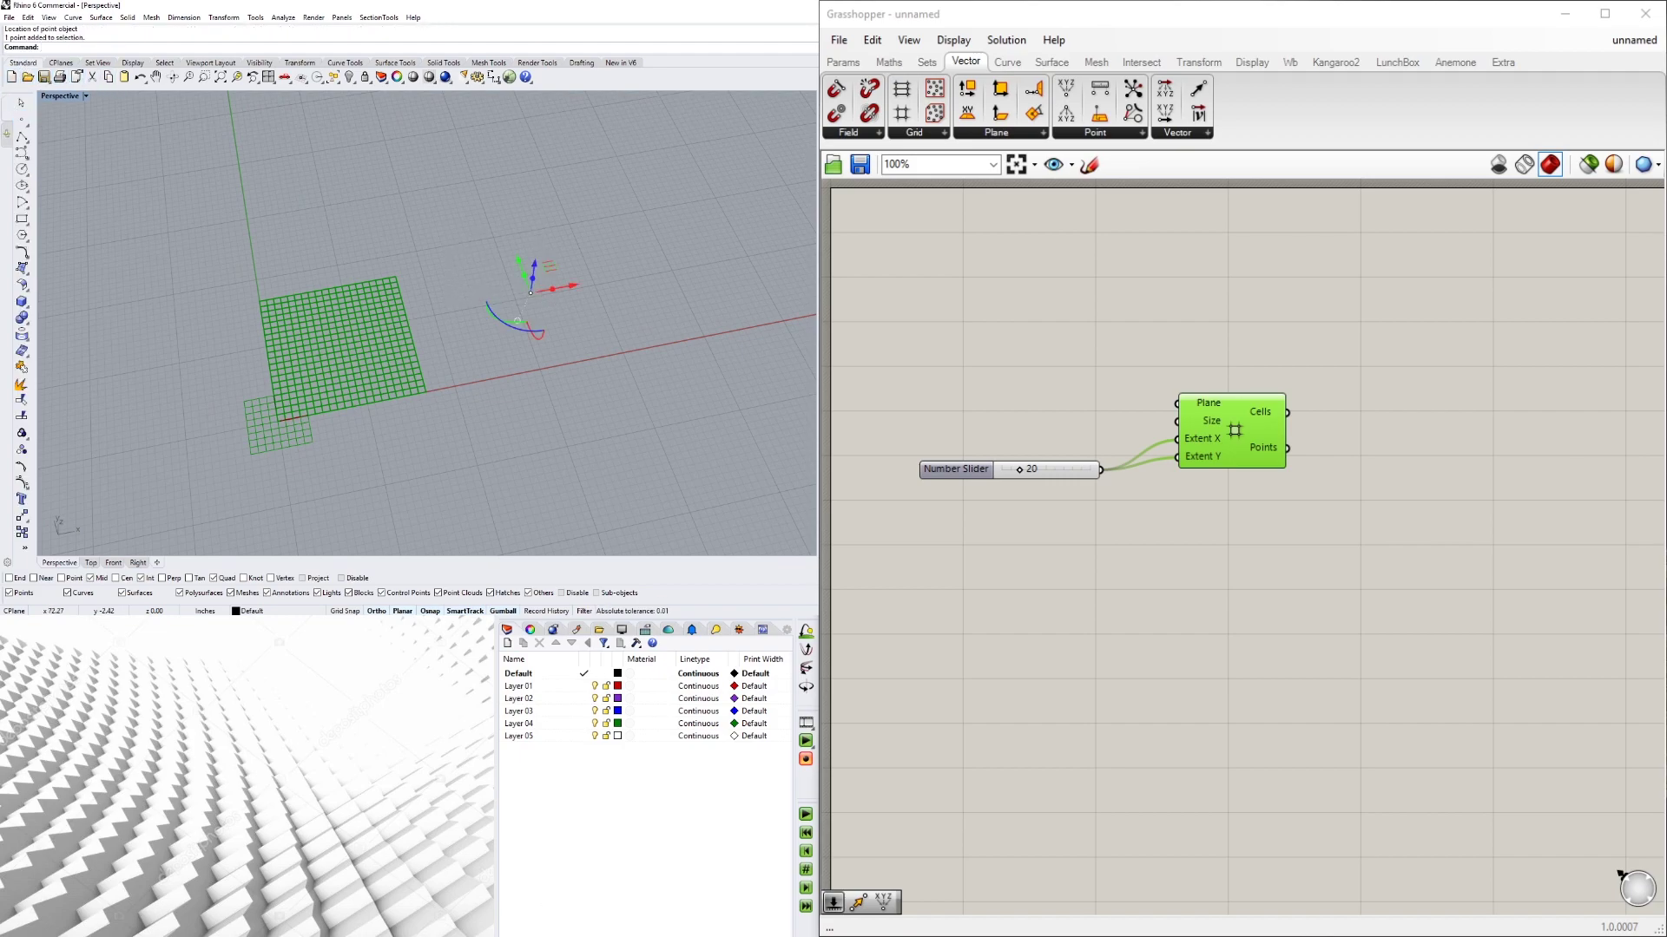
- Add a Point parameter to the canvas and reference the drawn Rhino point in it
{"action": "left_click", "coordinate": [1021, 538]}
{"action": "double_click", "coordinate": [1022, 538]}
{"action": "type", "text": "POINT"}
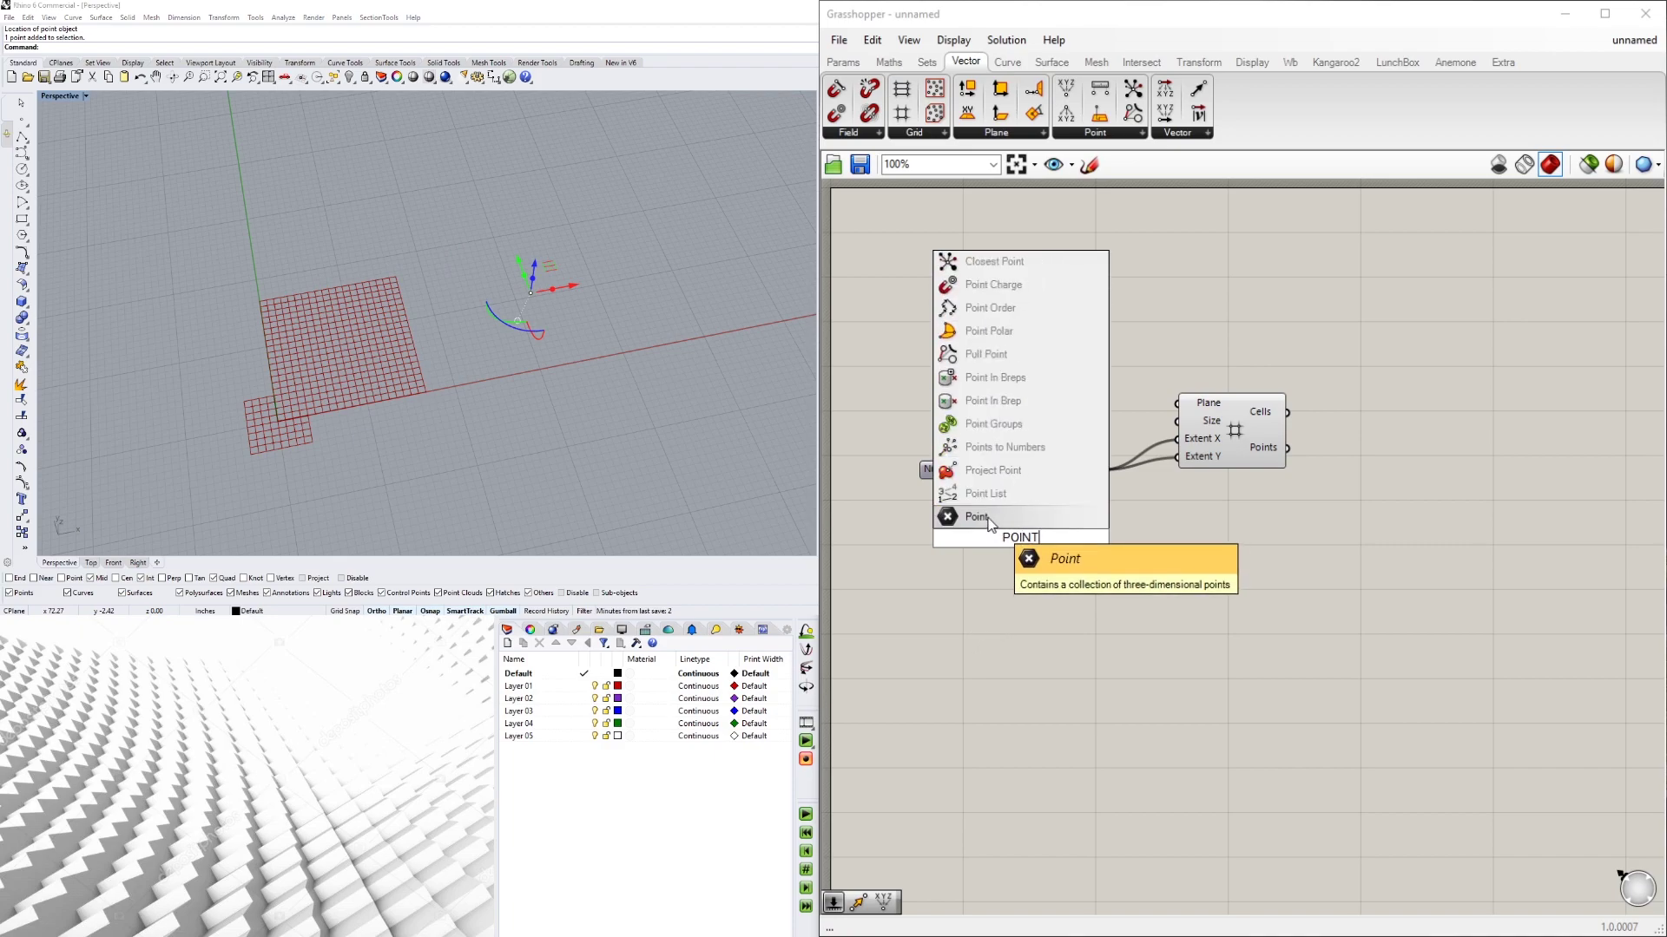
{"action": "left_click", "coordinate": [976, 516]}
{"action": "right_click", "coordinate": [1022, 538]}
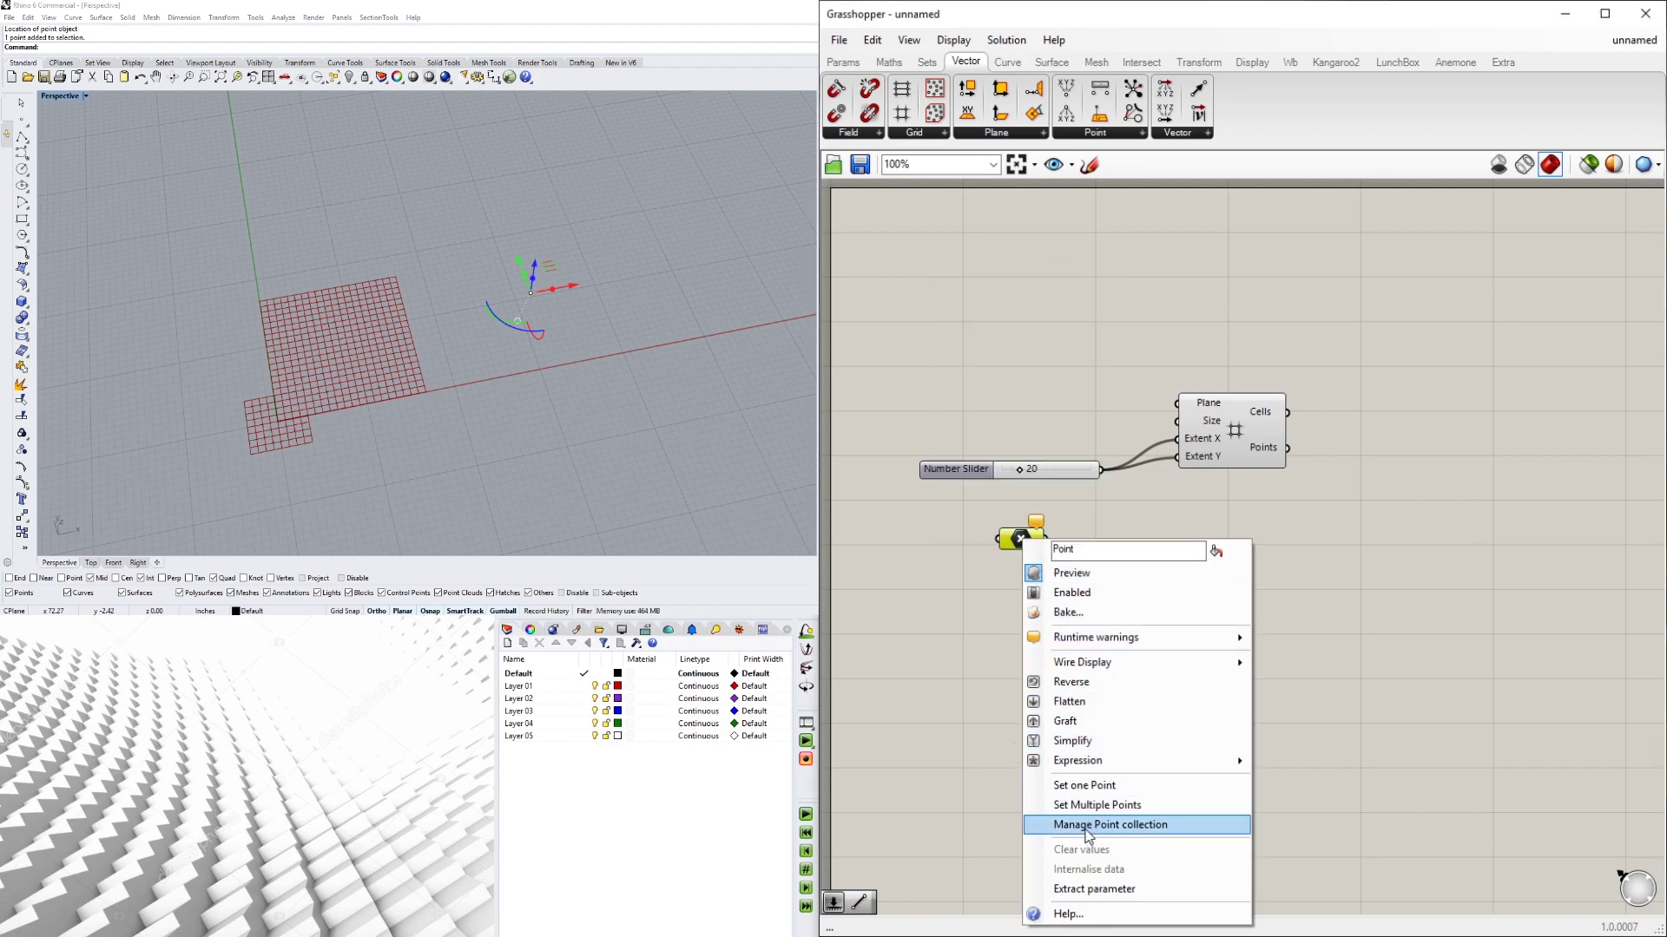
{"action": "left_click", "coordinate": [1084, 785]}
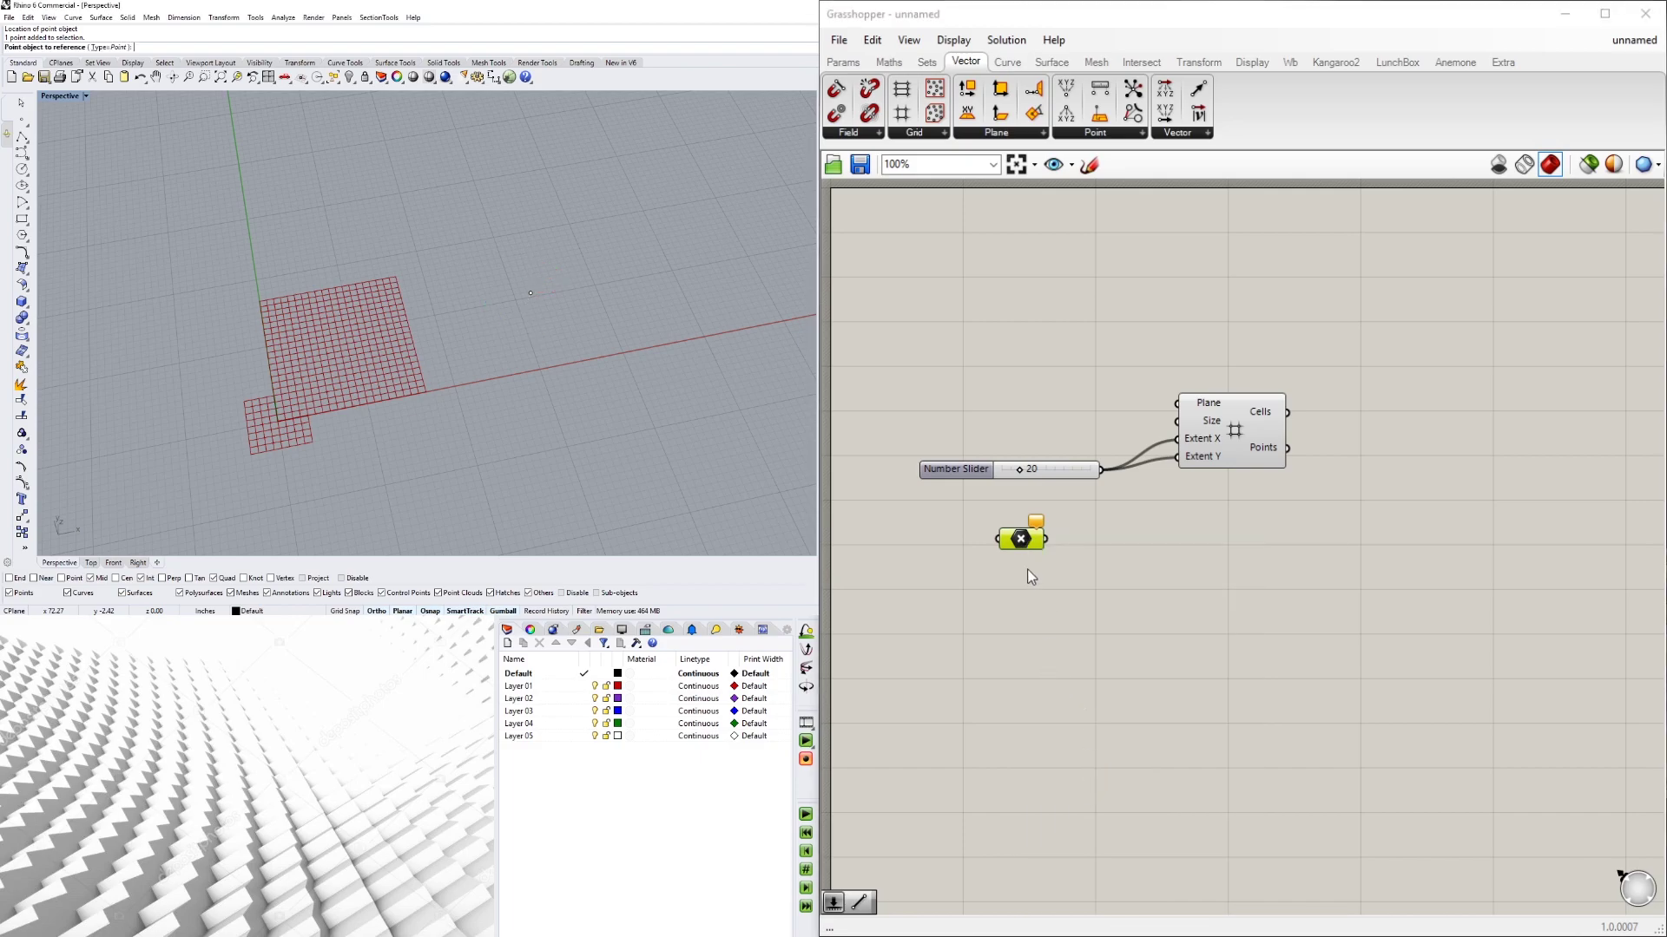
{"action": "left_click", "coordinate": [530, 293]}
- Connect the Point parameter to the grid's Plane input and relocate the grid by moving the Rhino point
{"action": "left_click_drag", "start_coordinate": [1024, 540], "coordinate": [1176, 403]}
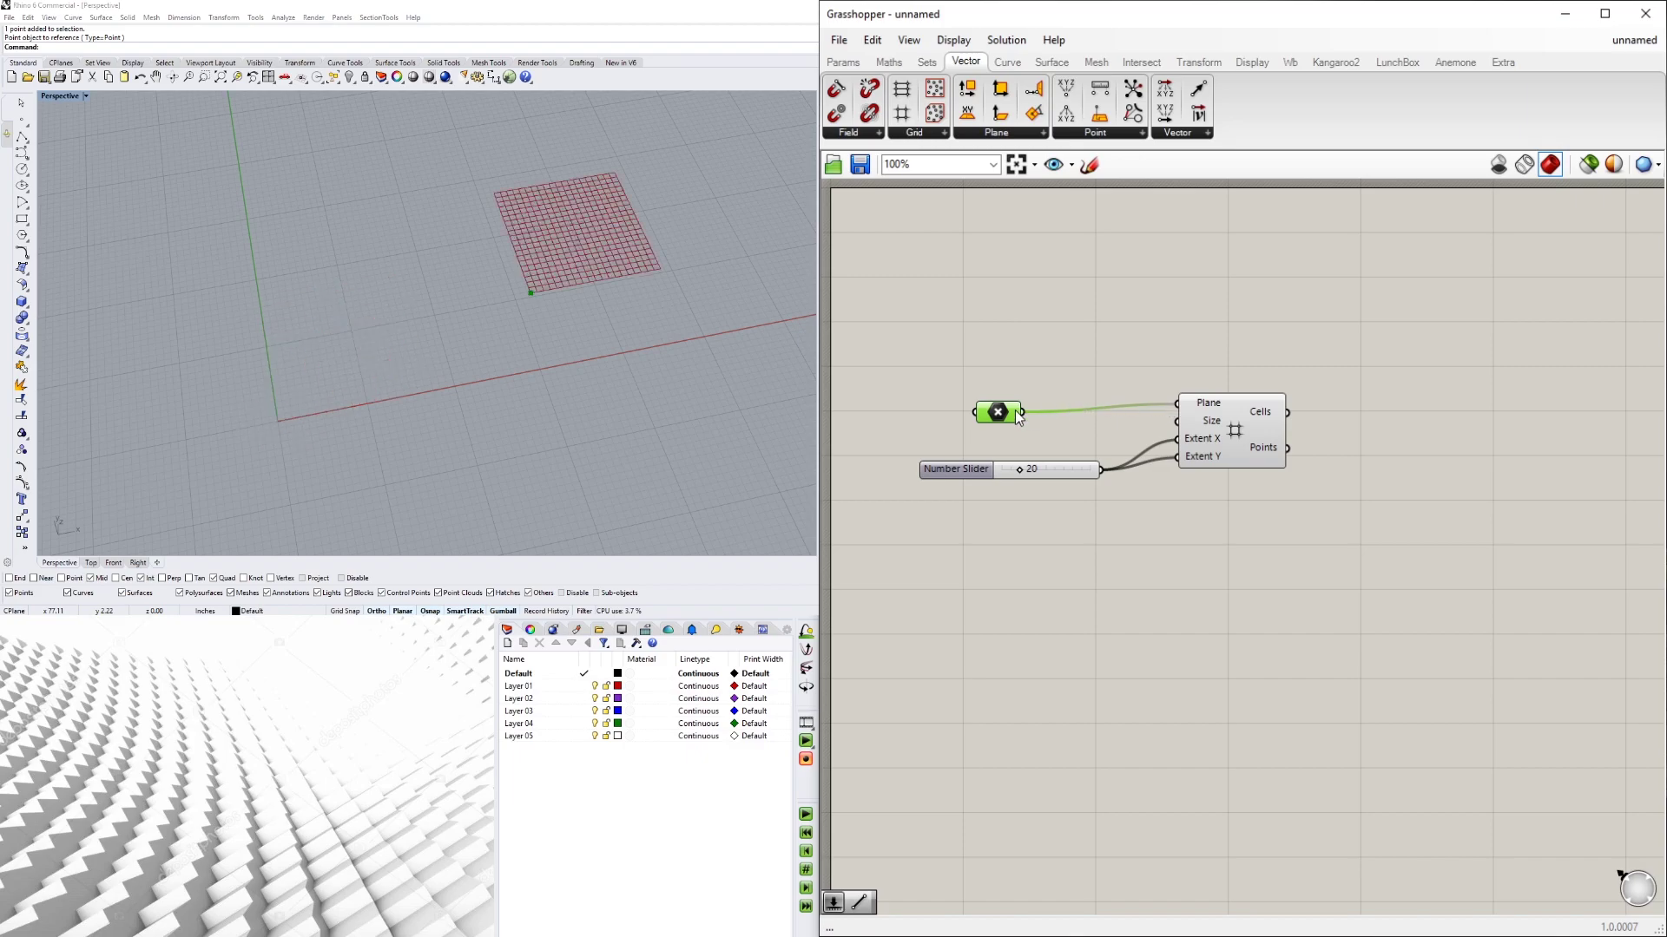
{"action": "left_click_drag", "start_coordinate": [998, 413], "coordinate": [1026, 400]}
{"action": "left_click_drag", "start_coordinate": [530, 294], "coordinate": [346, 209]}
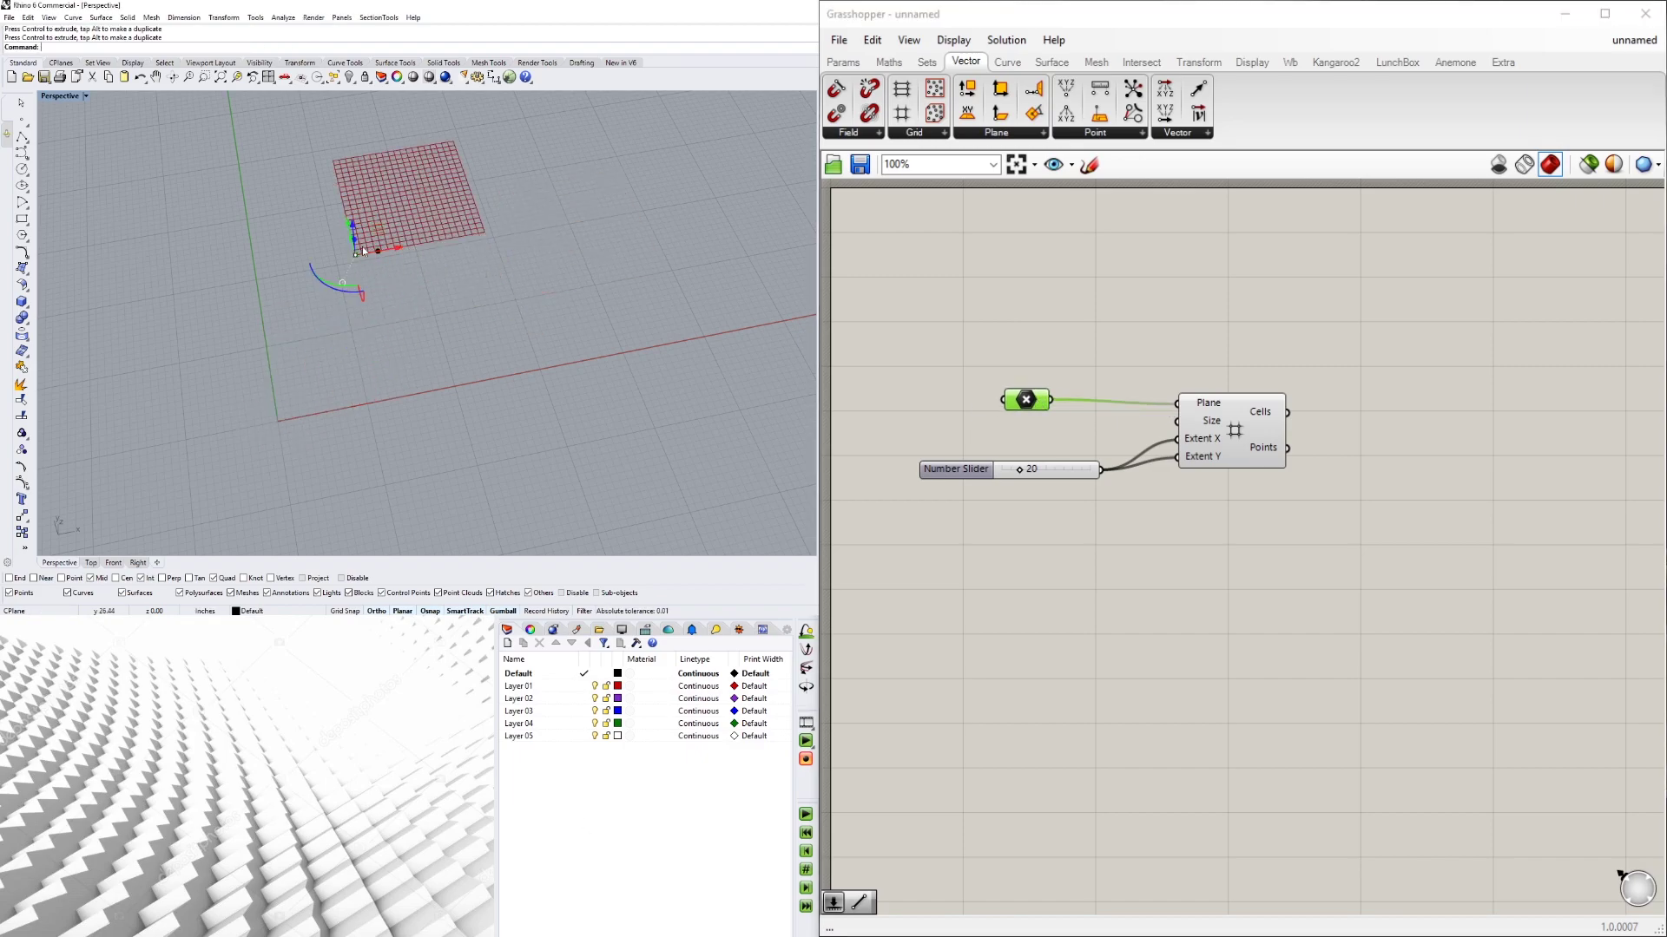
{"action": "right_click_drag", "start_coordinate": [349, 213], "coordinate": [375, 228]}
{"action": "left_click_drag", "start_coordinate": [329, 205], "coordinate": [345, 253]}
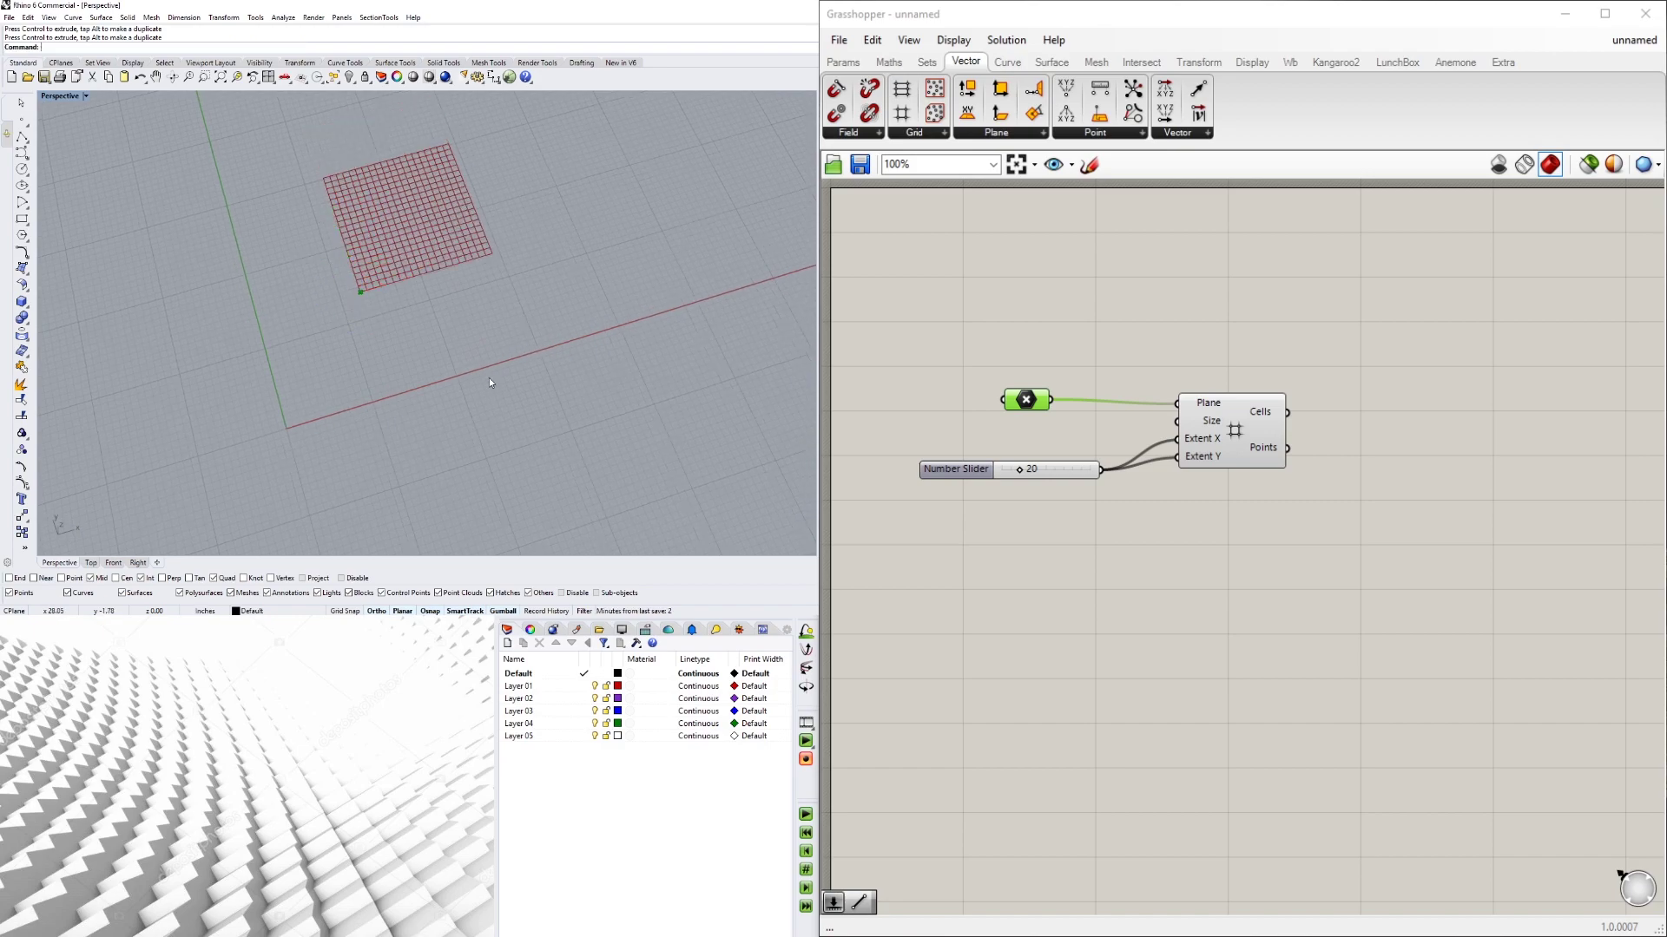
- Delete the point from the Rhino view and its Point parameter from the canvas
{"action": "key", "text": "Delete"}
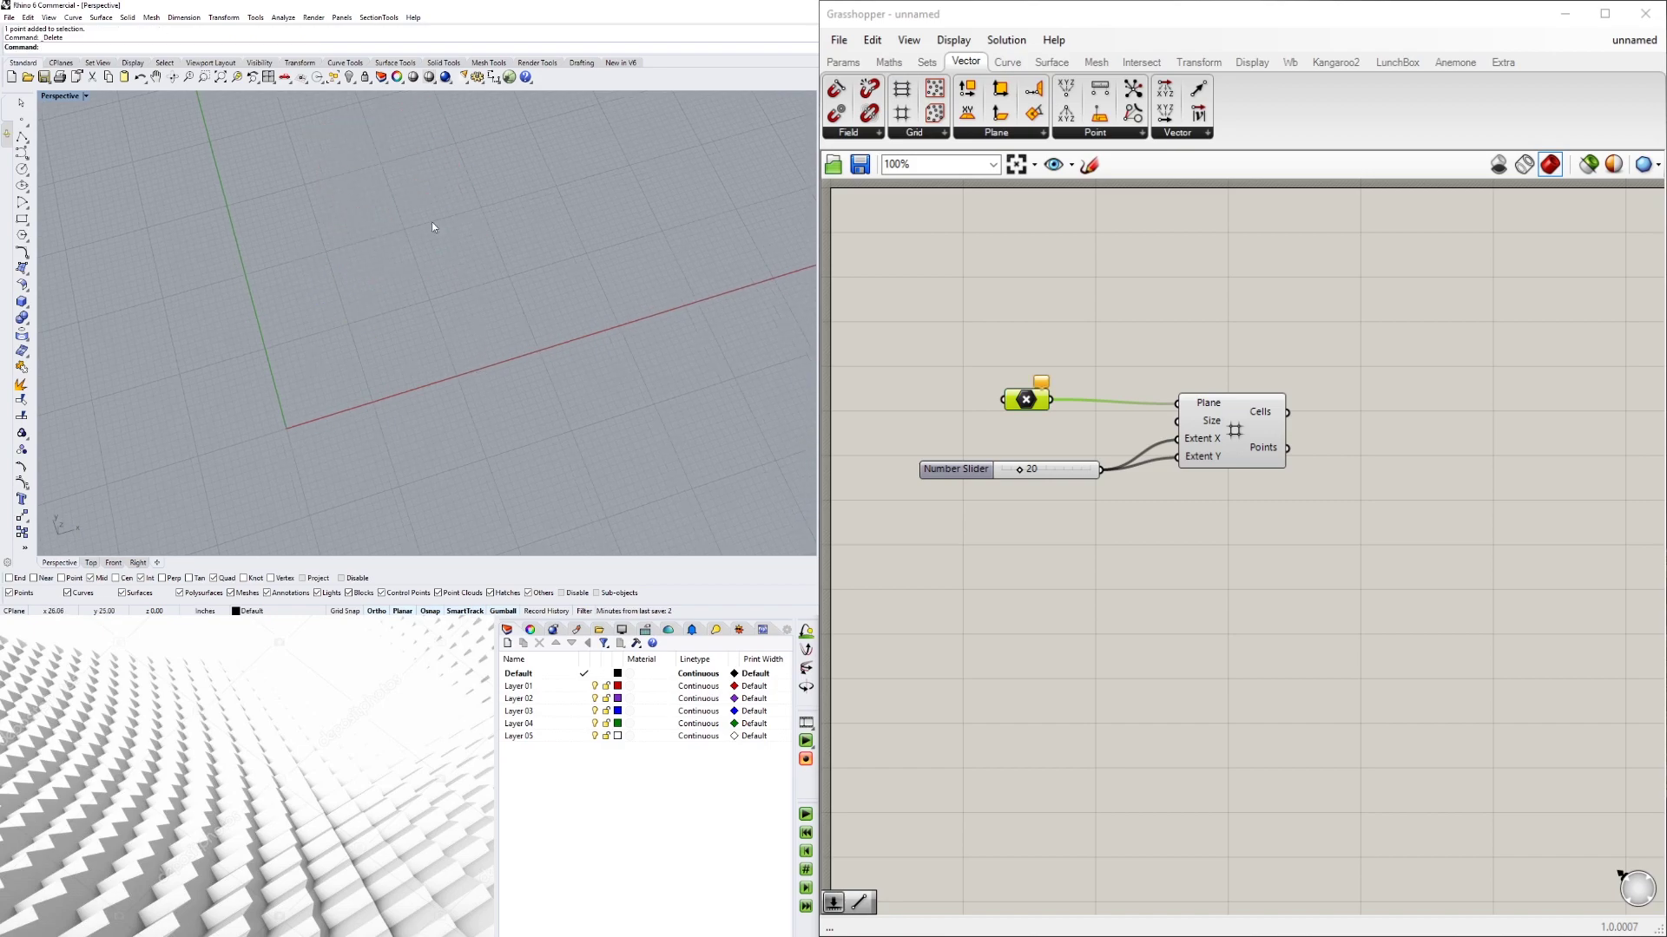
{"action": "left_click_drag", "start_coordinate": [1022, 406], "coordinate": [1056, 413]}
{"action": "key", "text": "Delete"}
- Add a Point parameter beside the Square grid component and connect the grid's Points output to it
{"action": "left_click_drag", "start_coordinate": [1242, 435], "coordinate": [1205, 447]}
{"action": "left_click", "coordinate": [1163, 518]}
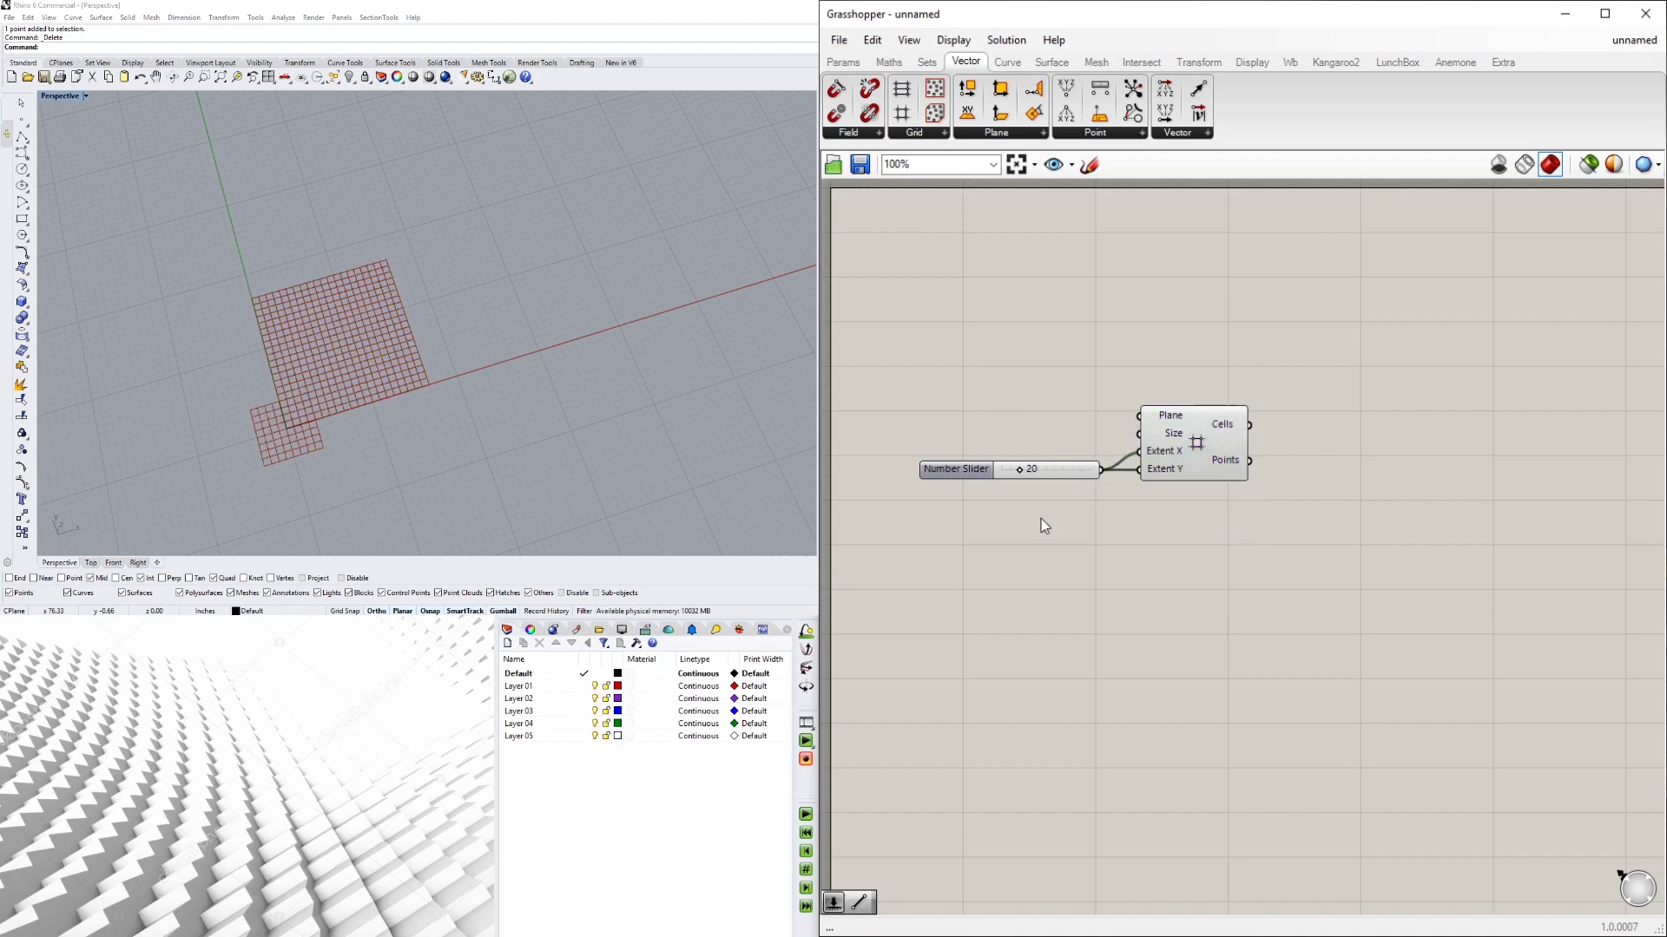
{"action": "scroll", "coordinate": [307, 366], "scroll_direction": "up", "scroll_amount": 5}
{"action": "right_click_drag", "start_coordinate": [307, 368], "coordinate": [460, 303]}
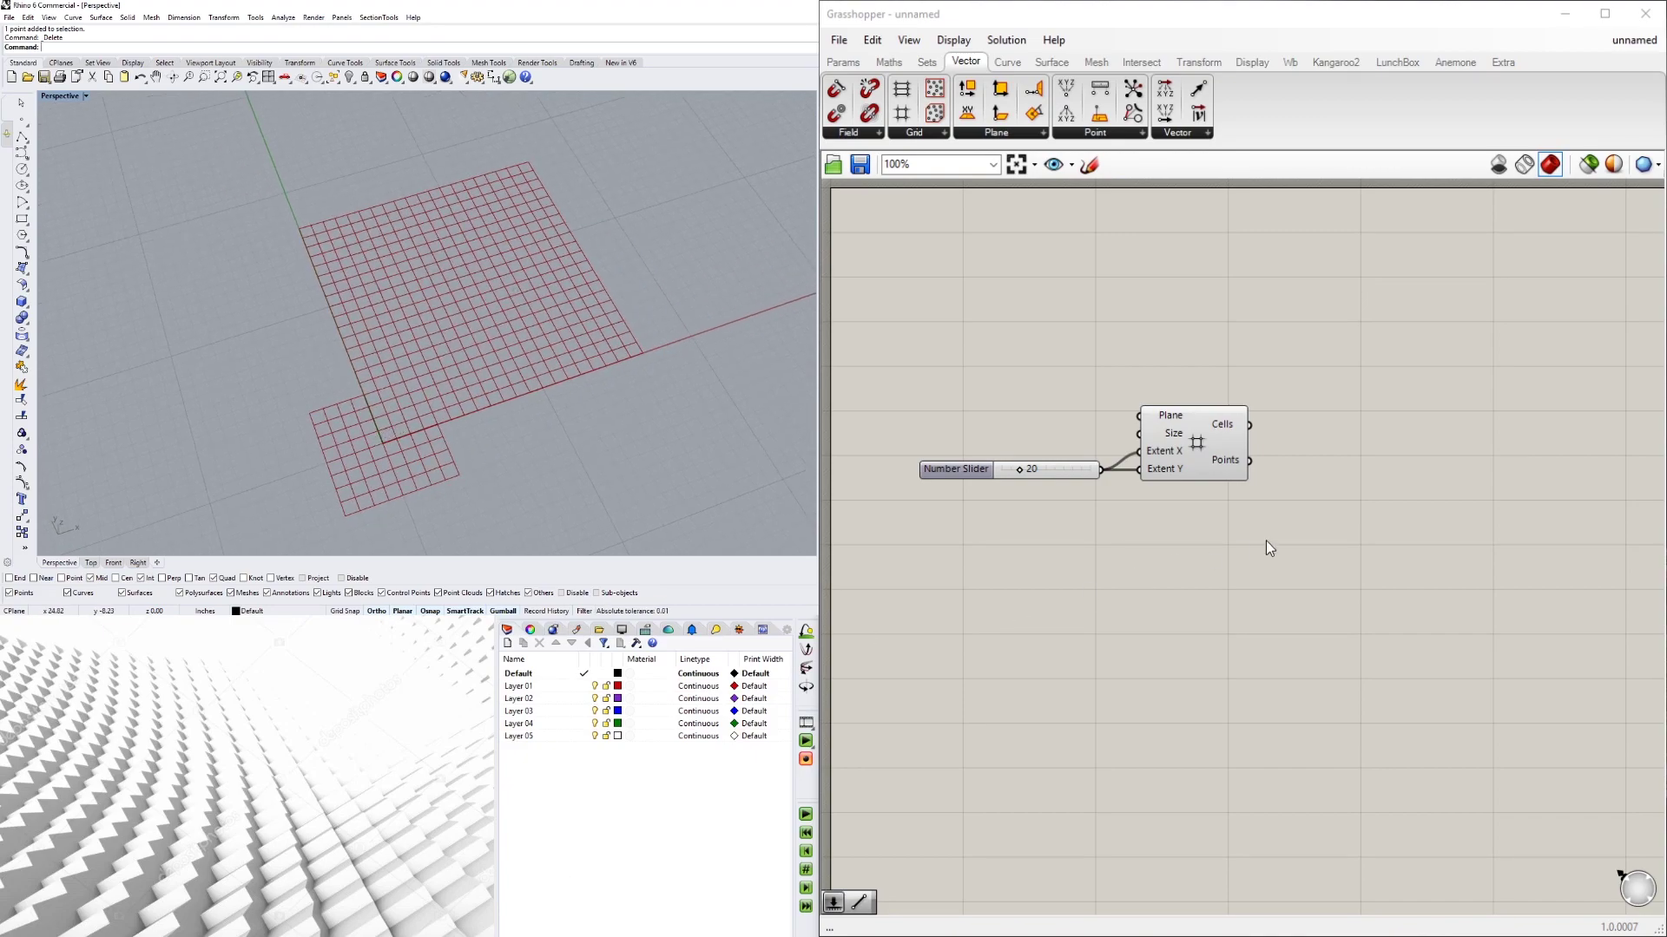
{"action": "double_click", "coordinate": [1346, 488]}
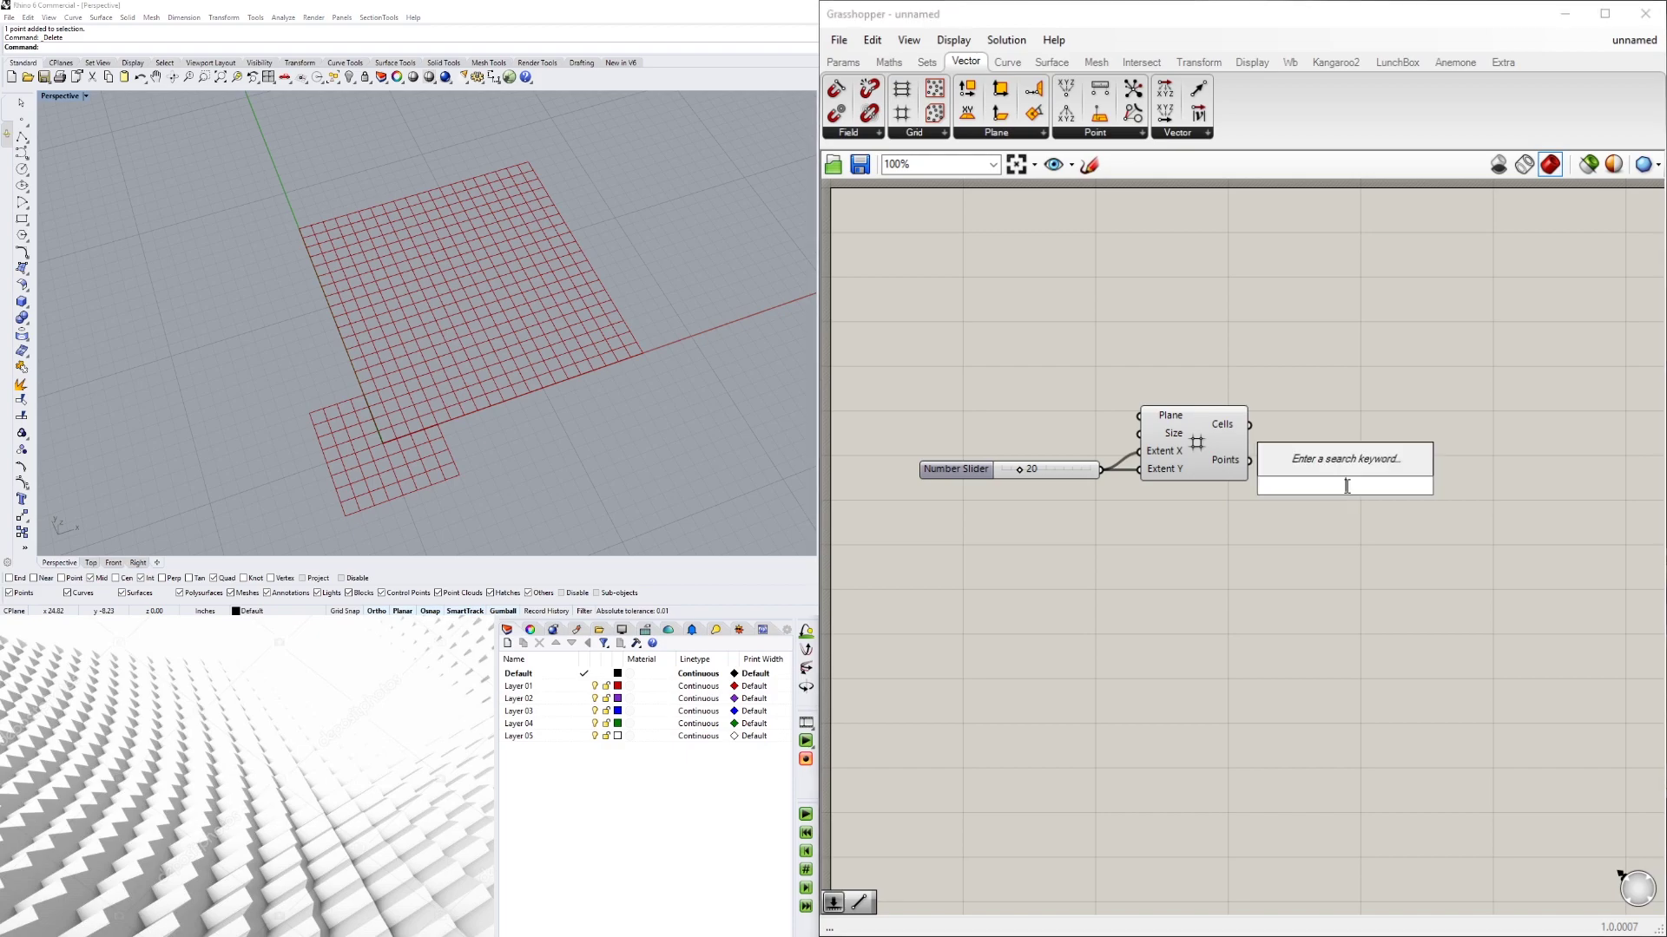
{"action": "type", "text": "poi"}
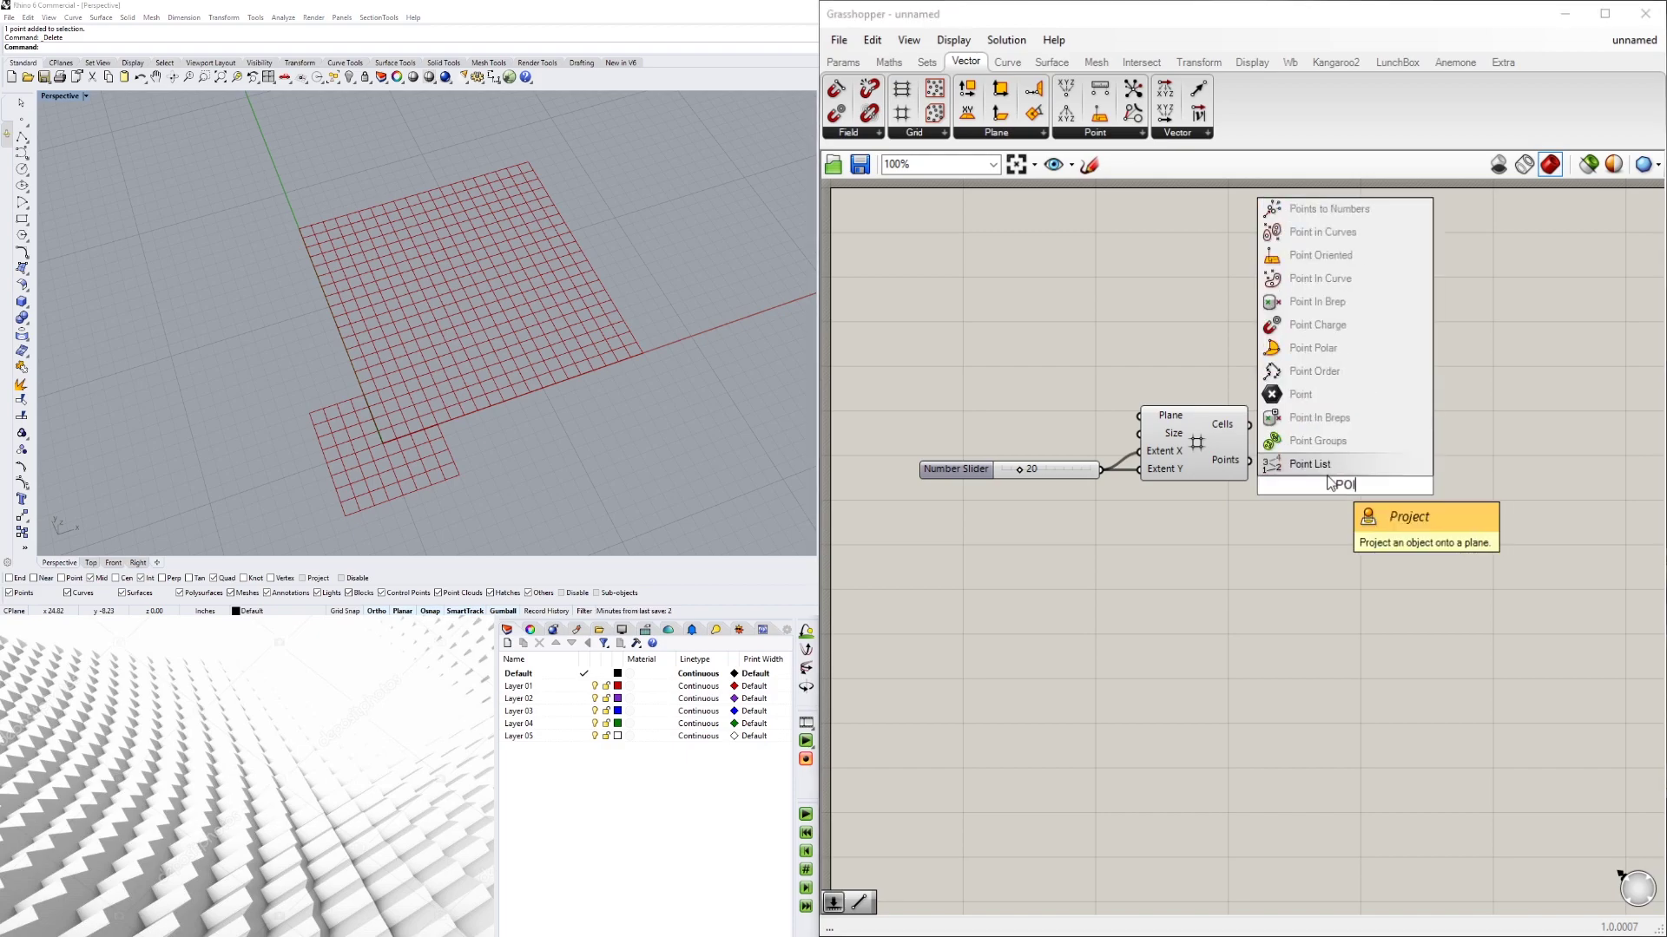
{"action": "left_click", "coordinate": [1315, 398]}
{"action": "left_click", "coordinate": [1237, 449]}
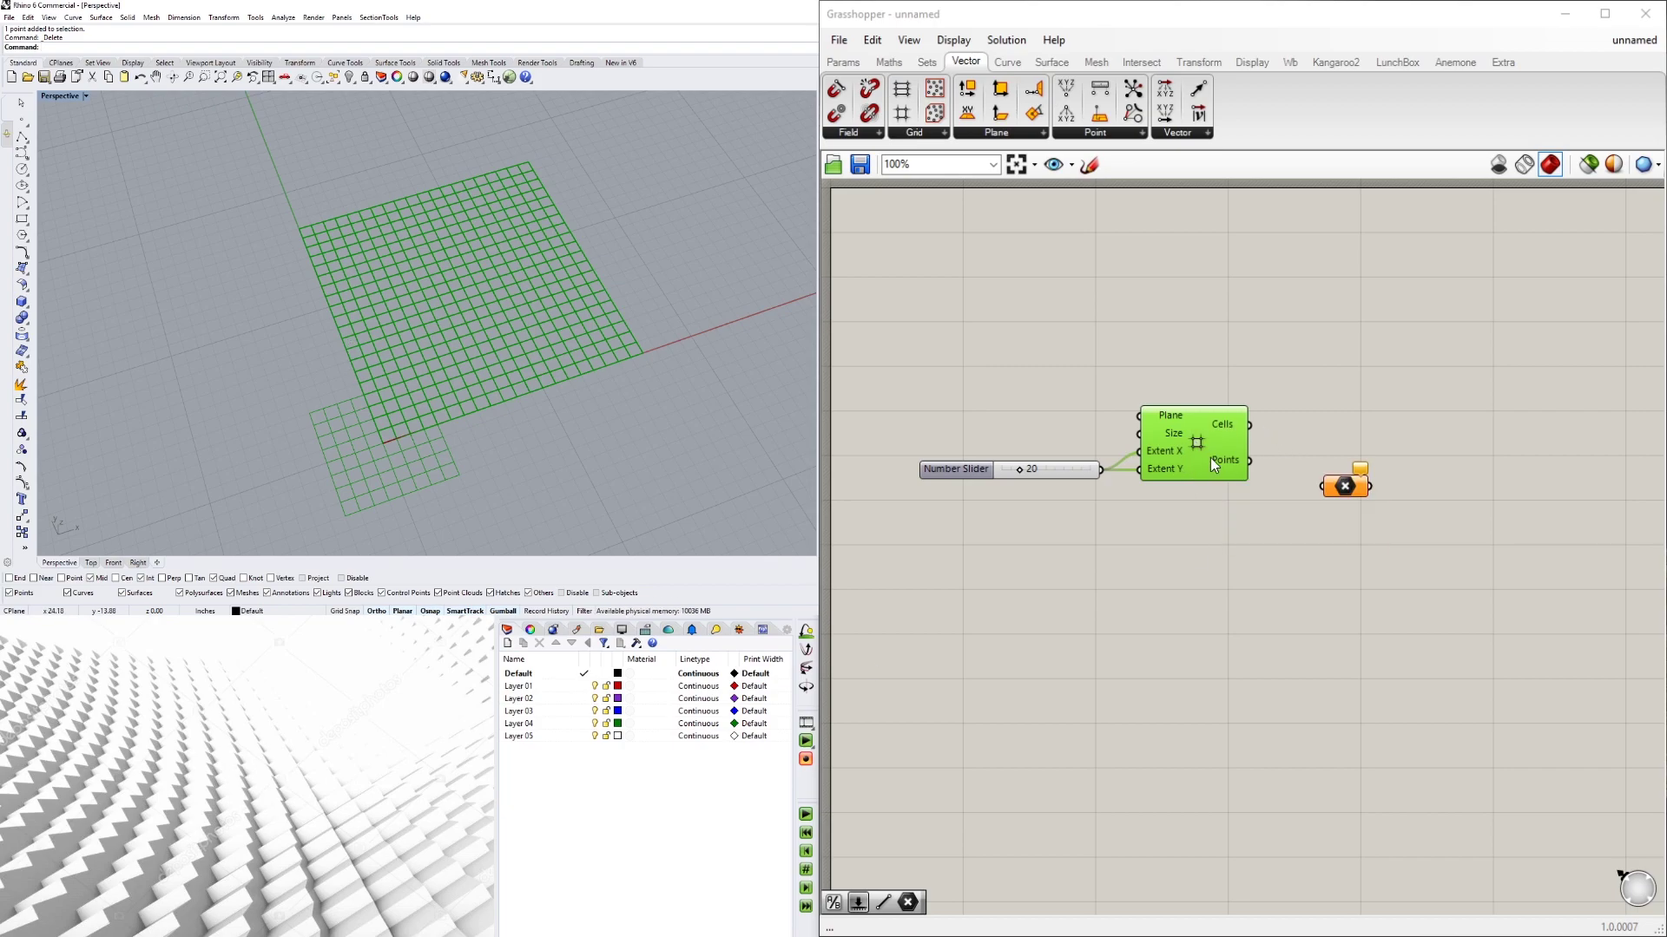
{"action": "left_click_drag", "start_coordinate": [1249, 460], "coordinate": [1309, 473]}
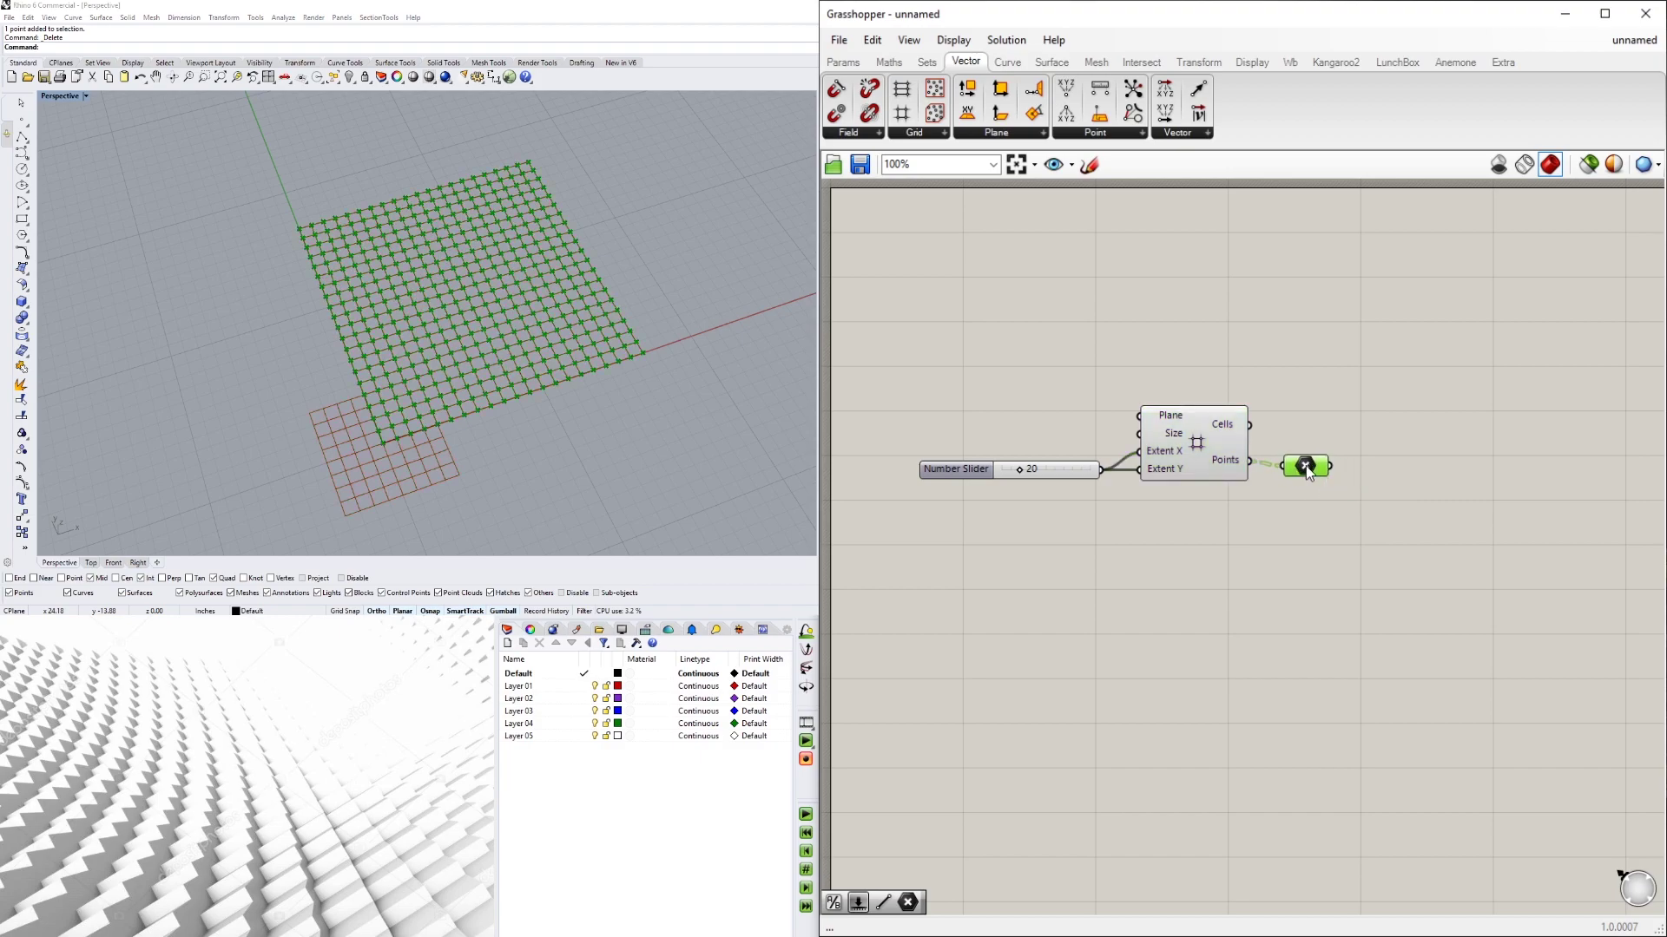
- Turn off the preview of the Square grid component
{"action": "left_click", "coordinate": [1194, 435]}
{"action": "right_click", "coordinate": [1195, 436]}
{"action": "left_click", "coordinate": [1247, 473]}
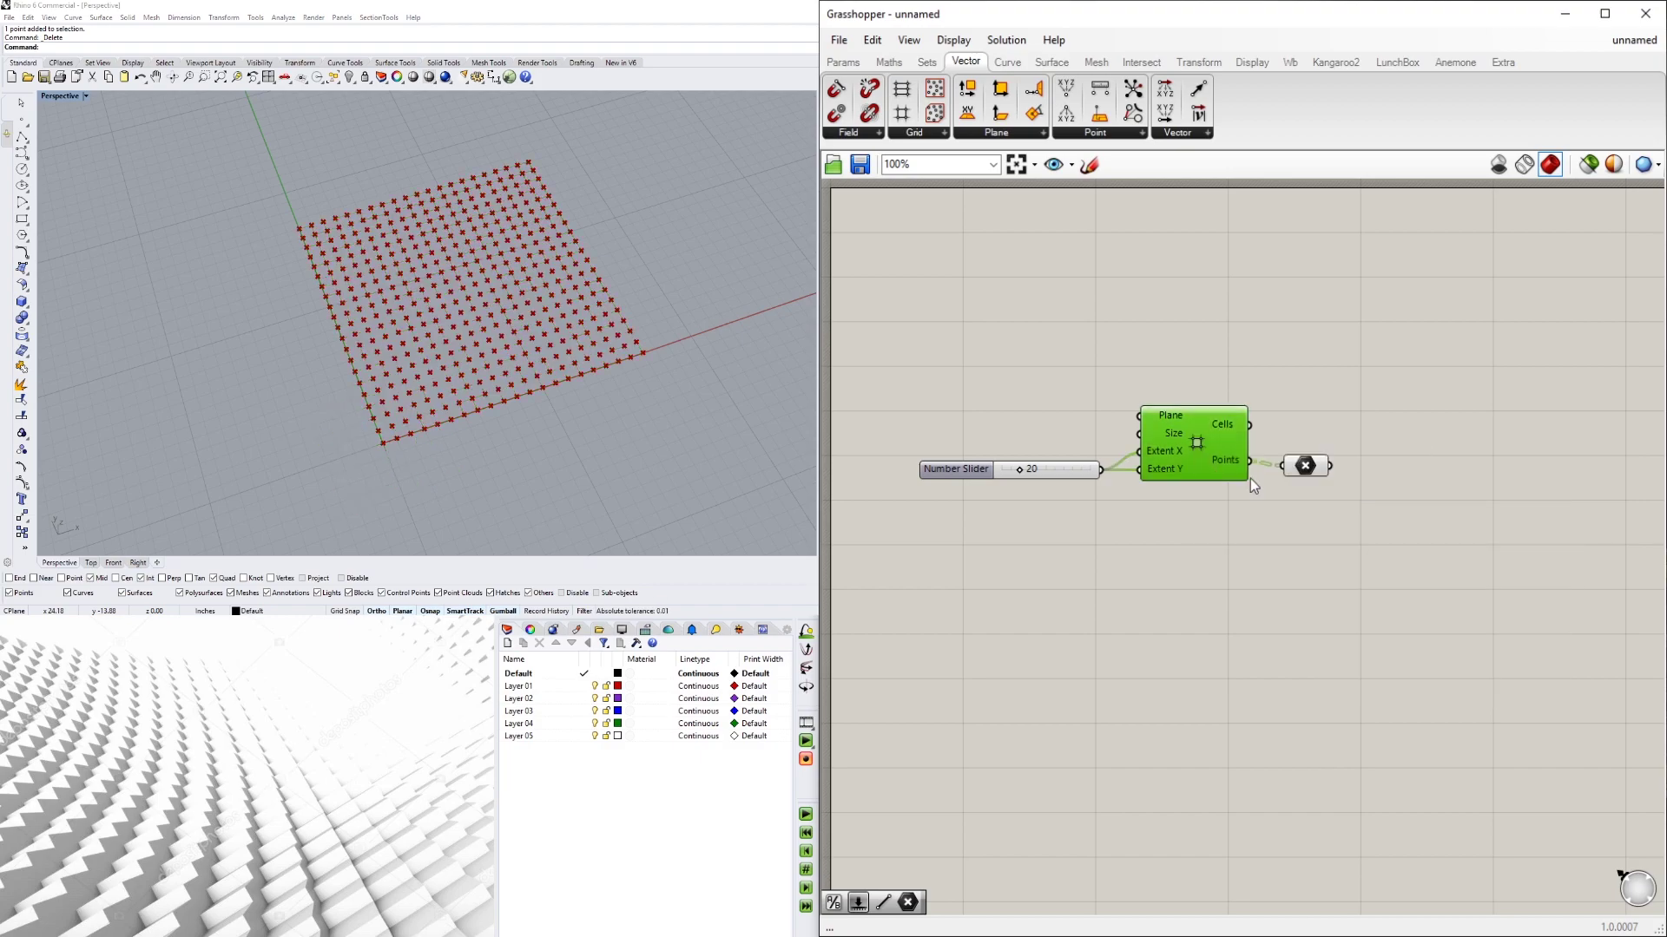
- Try the grid extent slider at 18 and restore it to 20
{"action": "scroll", "coordinate": [1038, 472], "scroll_direction": "up", "scroll_amount": 3}
{"action": "mouse_move", "coordinate": [1007, 462]}
{"action": "left_mouse_down"}
{"action": "mouse_move", "coordinate": [1024, 464]}
{"action": "mouse_move", "coordinate": [1007, 464]}
{"action": "left_mouse_up"}
{"action": "double_click", "coordinate": [1008, 464]}
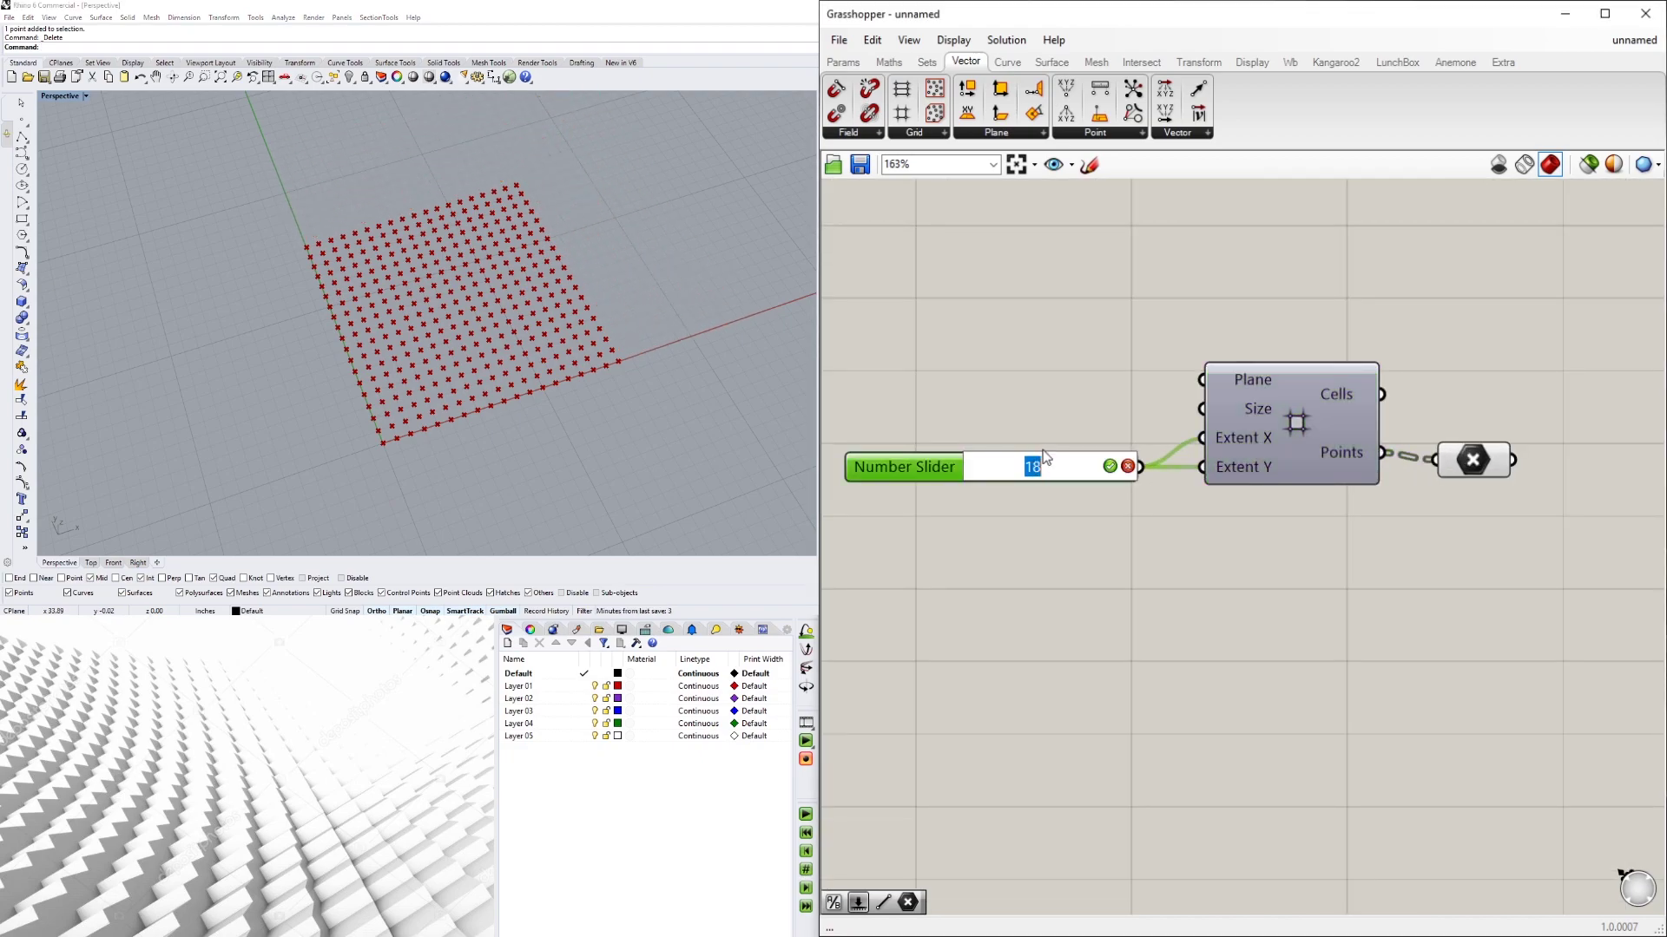
{"action": "type", "text": "20"}
{"action": "key", "text": "Return"}
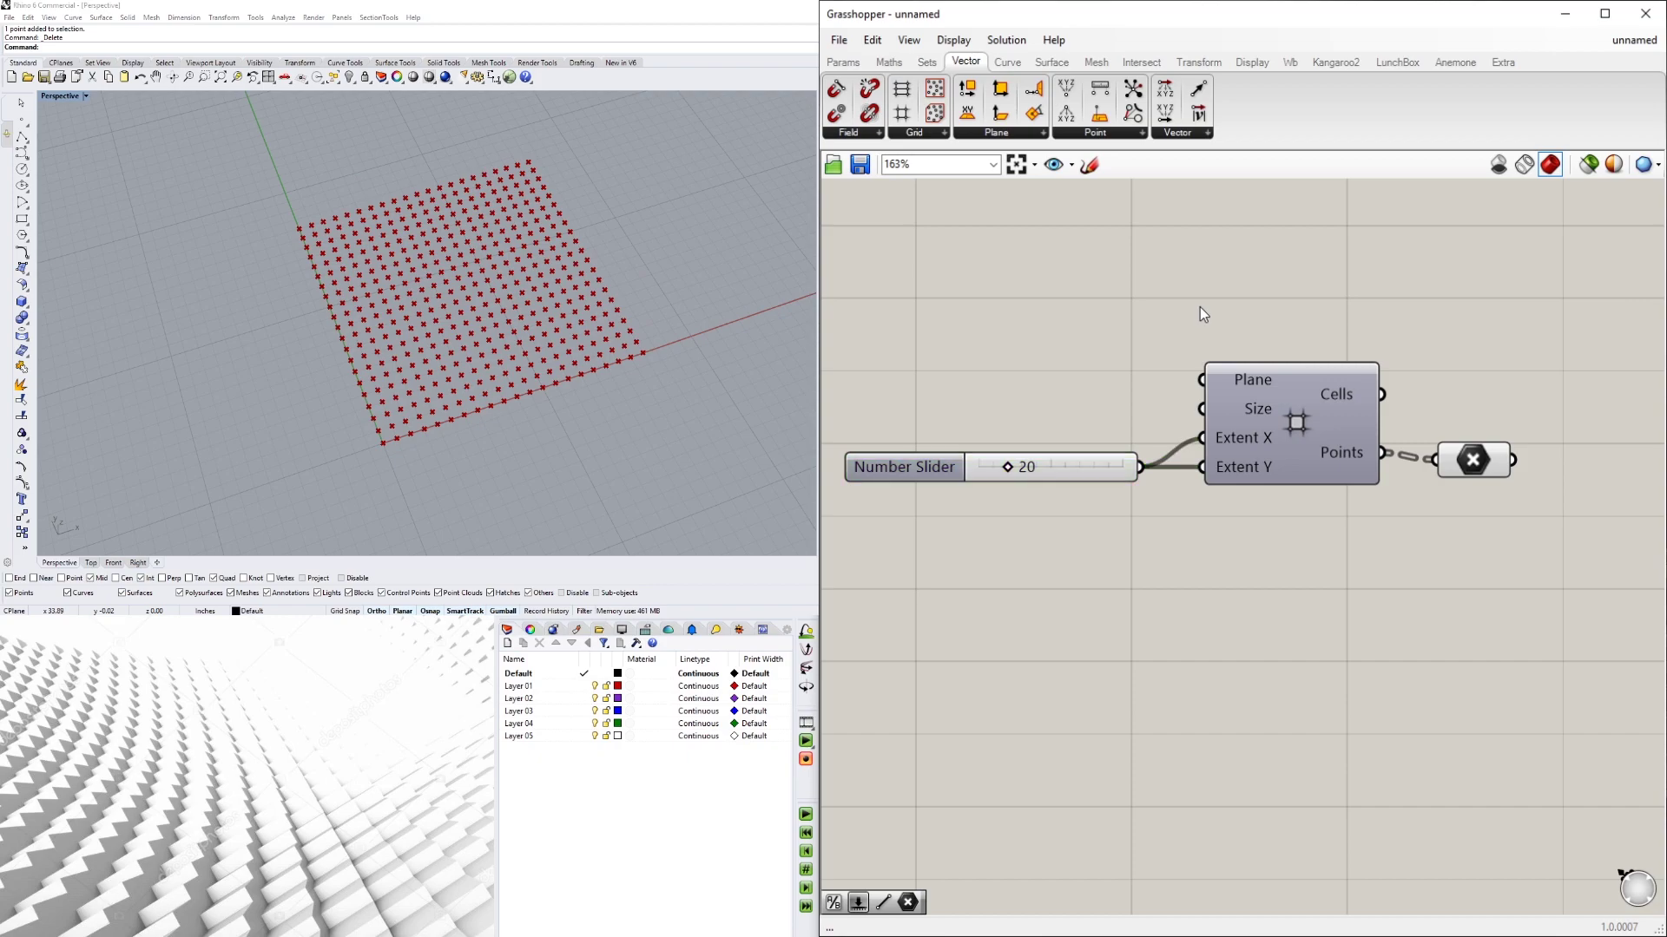
- Reposition the Point parameter so it sits level with the grid's Points output
{"action": "scroll", "coordinate": [1198, 305], "scroll_direction": "down", "scroll_amount": 2}
{"action": "left_click_drag", "start_coordinate": [1350, 494], "coordinate": [1354, 476]}
{"action": "left_click", "coordinate": [1393, 499]}
{"action": "left_click", "coordinate": [348, 285]}
{"action": "right_click_drag", "start_coordinate": [347, 284], "coordinate": [616, 430]}
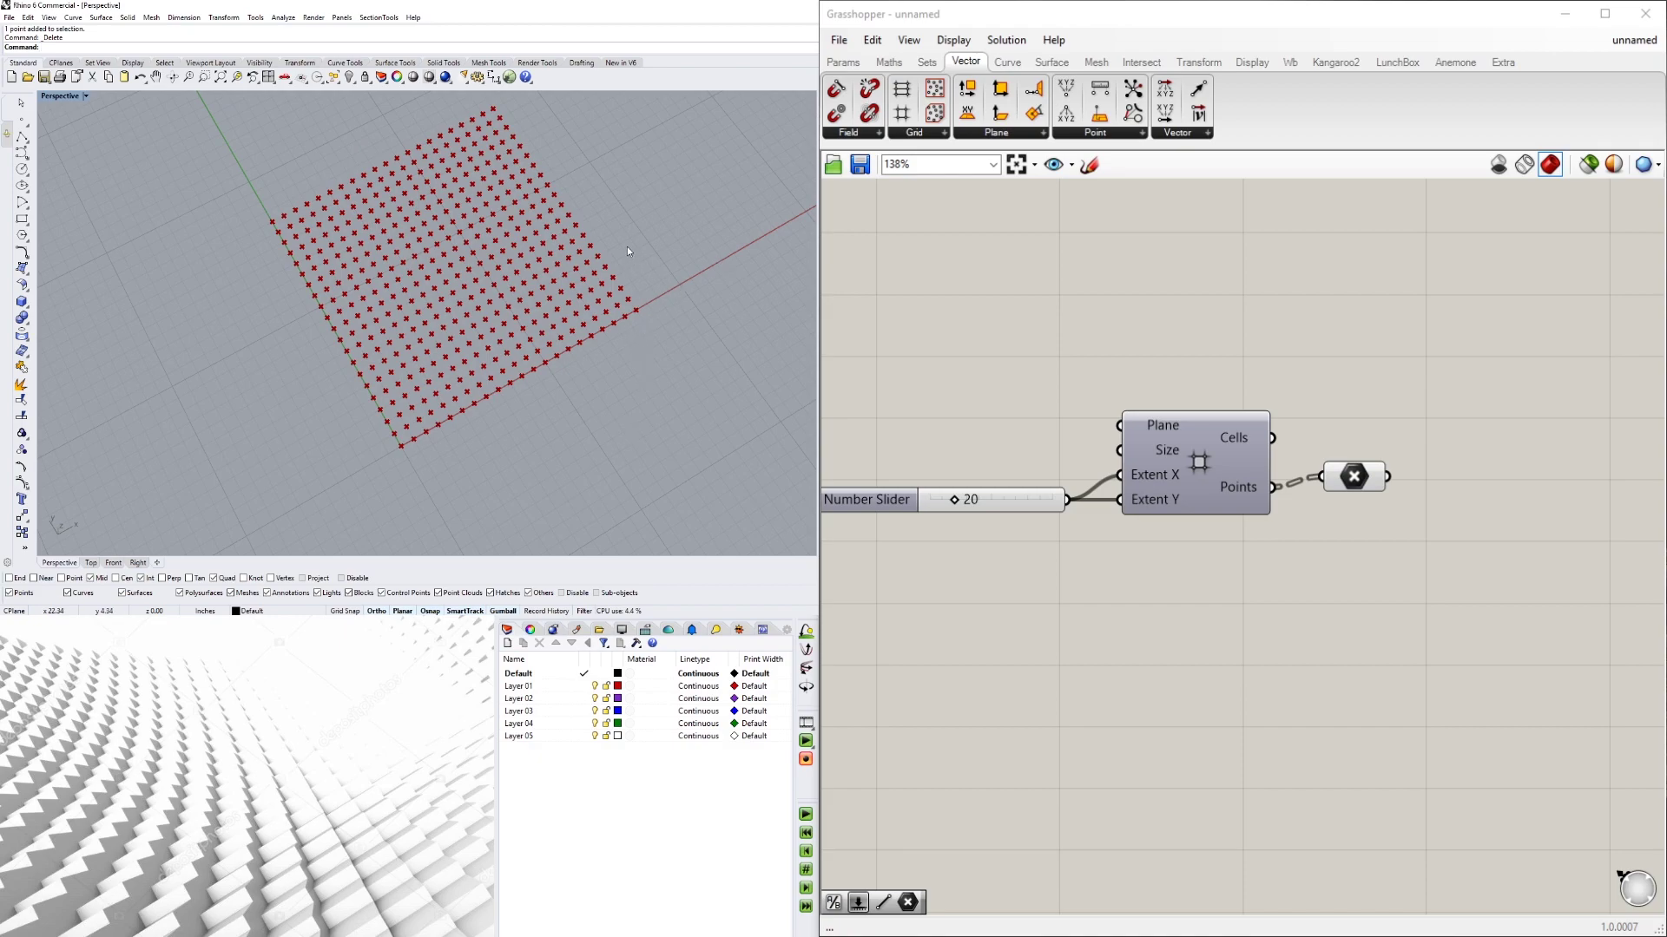
{"action": "left_click", "coordinate": [1355, 477]}
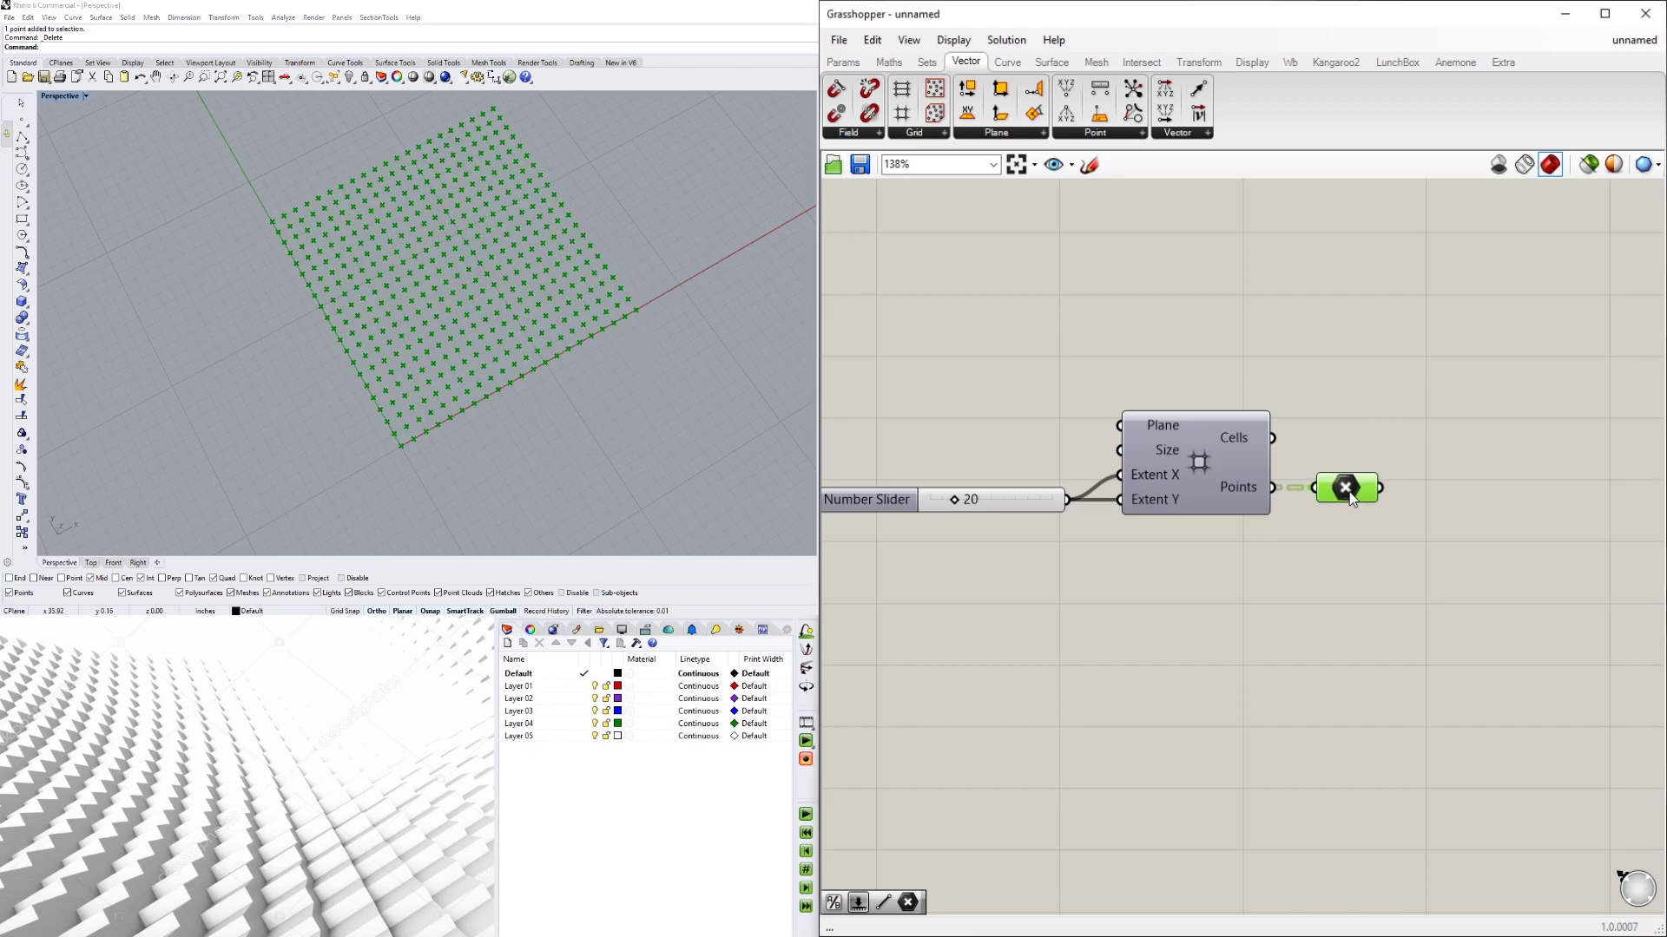
- Add a Circle component and connect the Point parameter to its Plane input
{"action": "right_click_drag", "start_coordinate": [1547, 559], "coordinate": [1310, 526]}
{"action": "double_click", "coordinate": [1319, 539]}
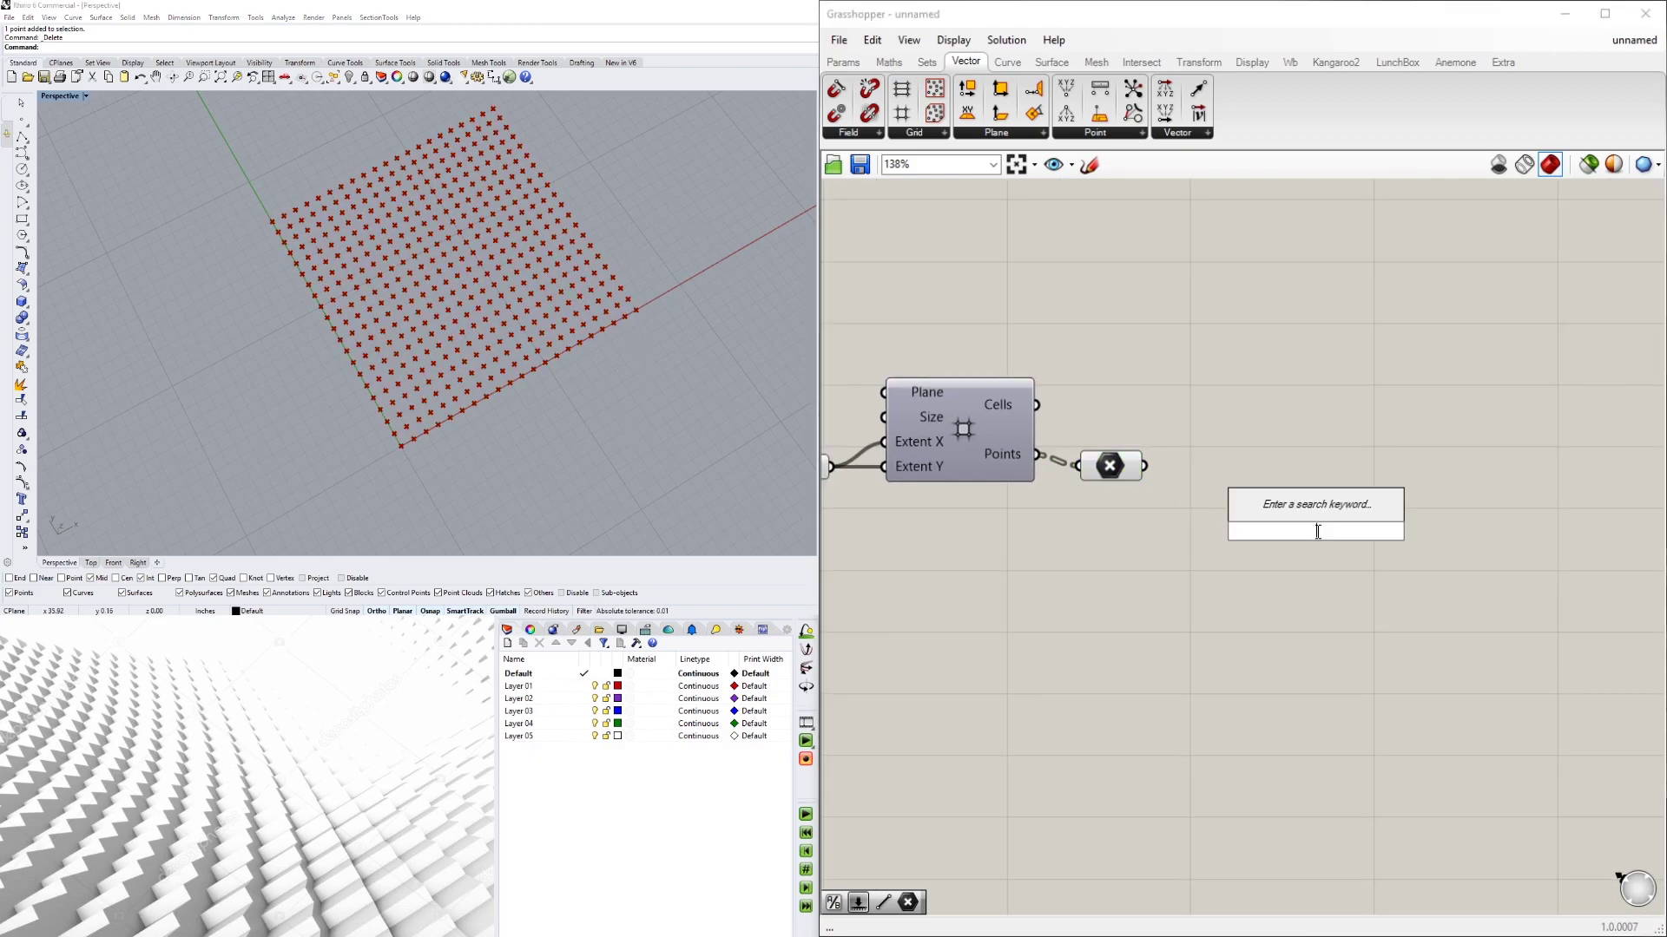
{"action": "type", "text": "CIR"}
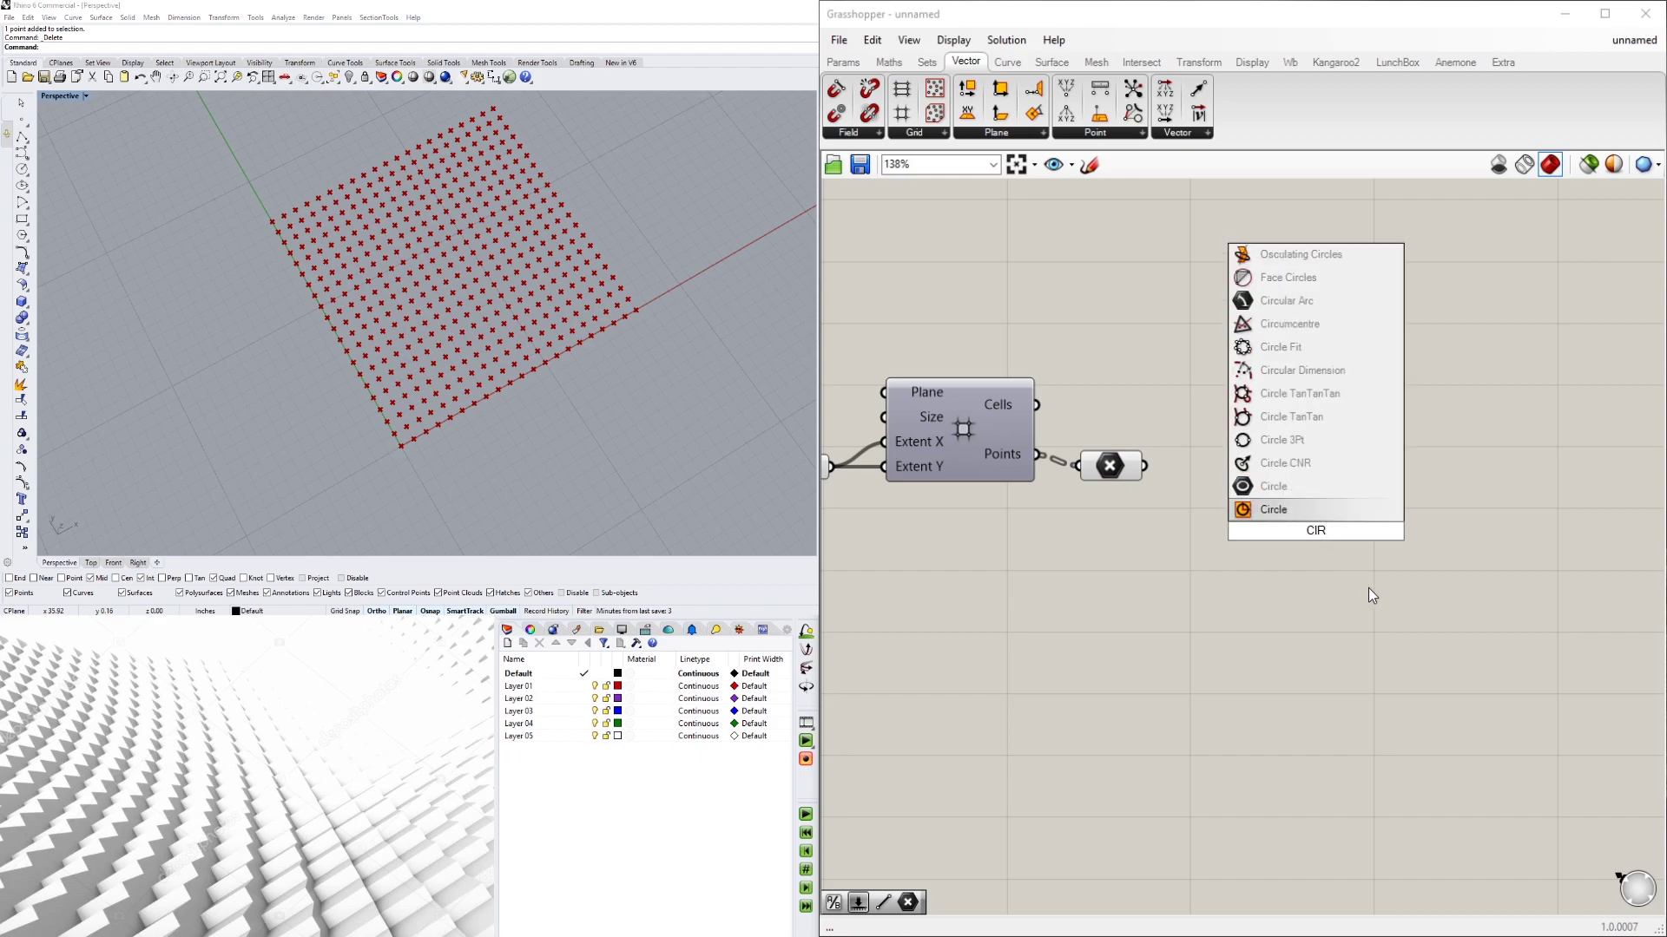
{"action": "left_click", "coordinate": [1295, 512]}
{"action": "left_click", "coordinate": [1237, 456]}
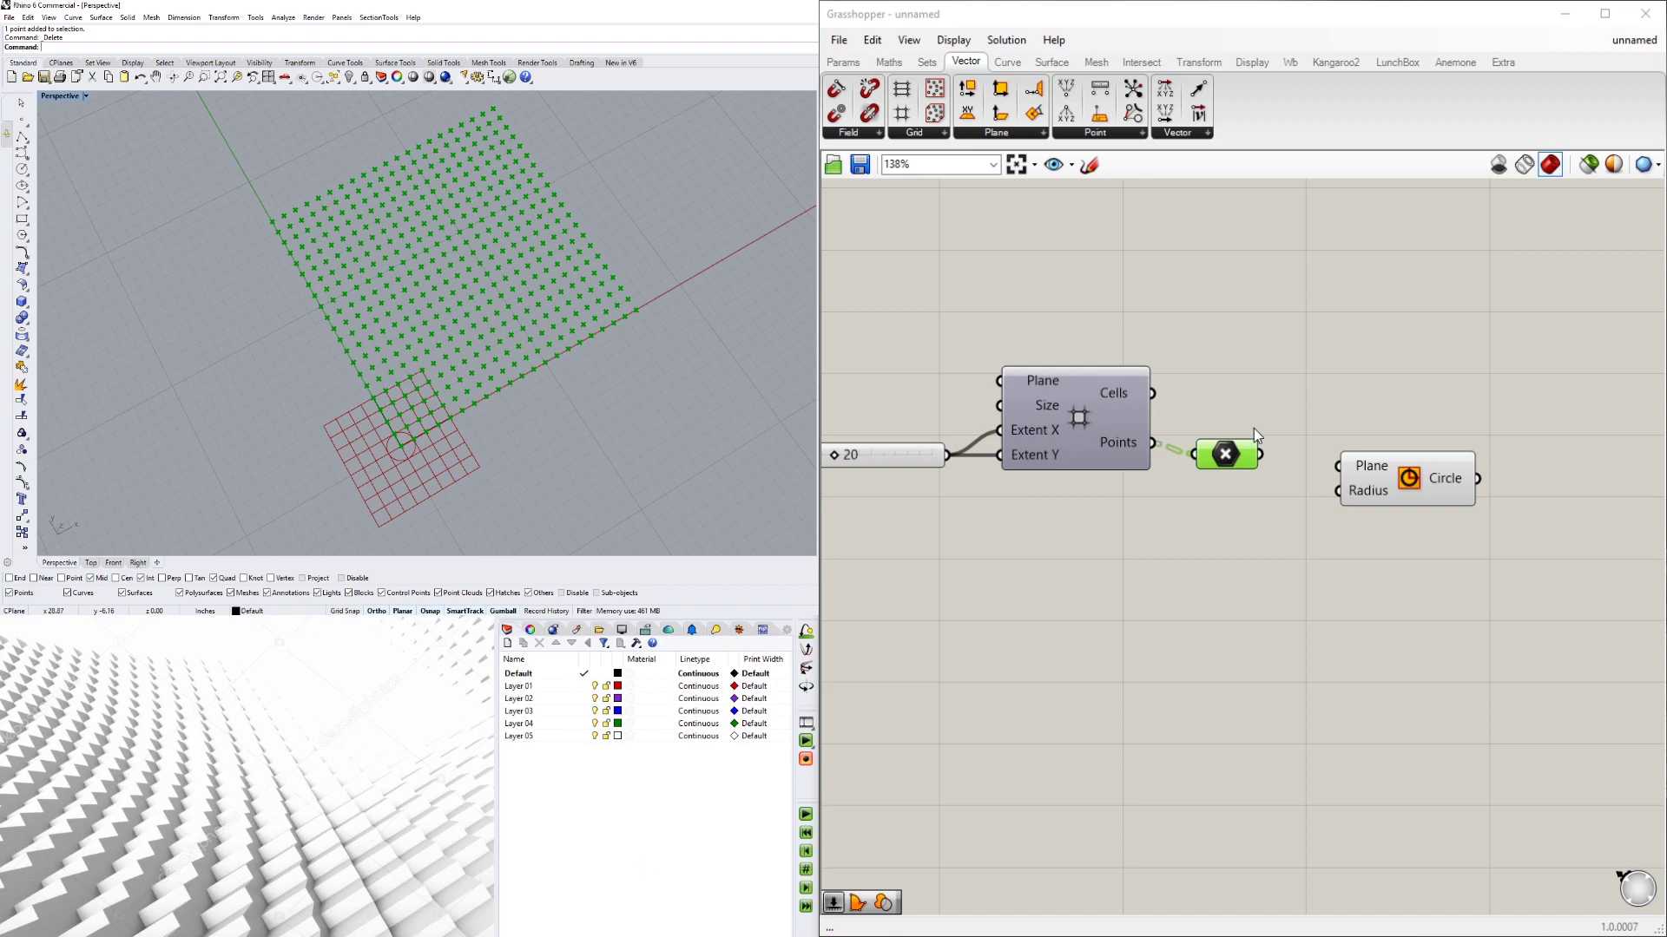
{"action": "left_click_drag", "start_coordinate": [1261, 455], "coordinate": [1337, 466]}
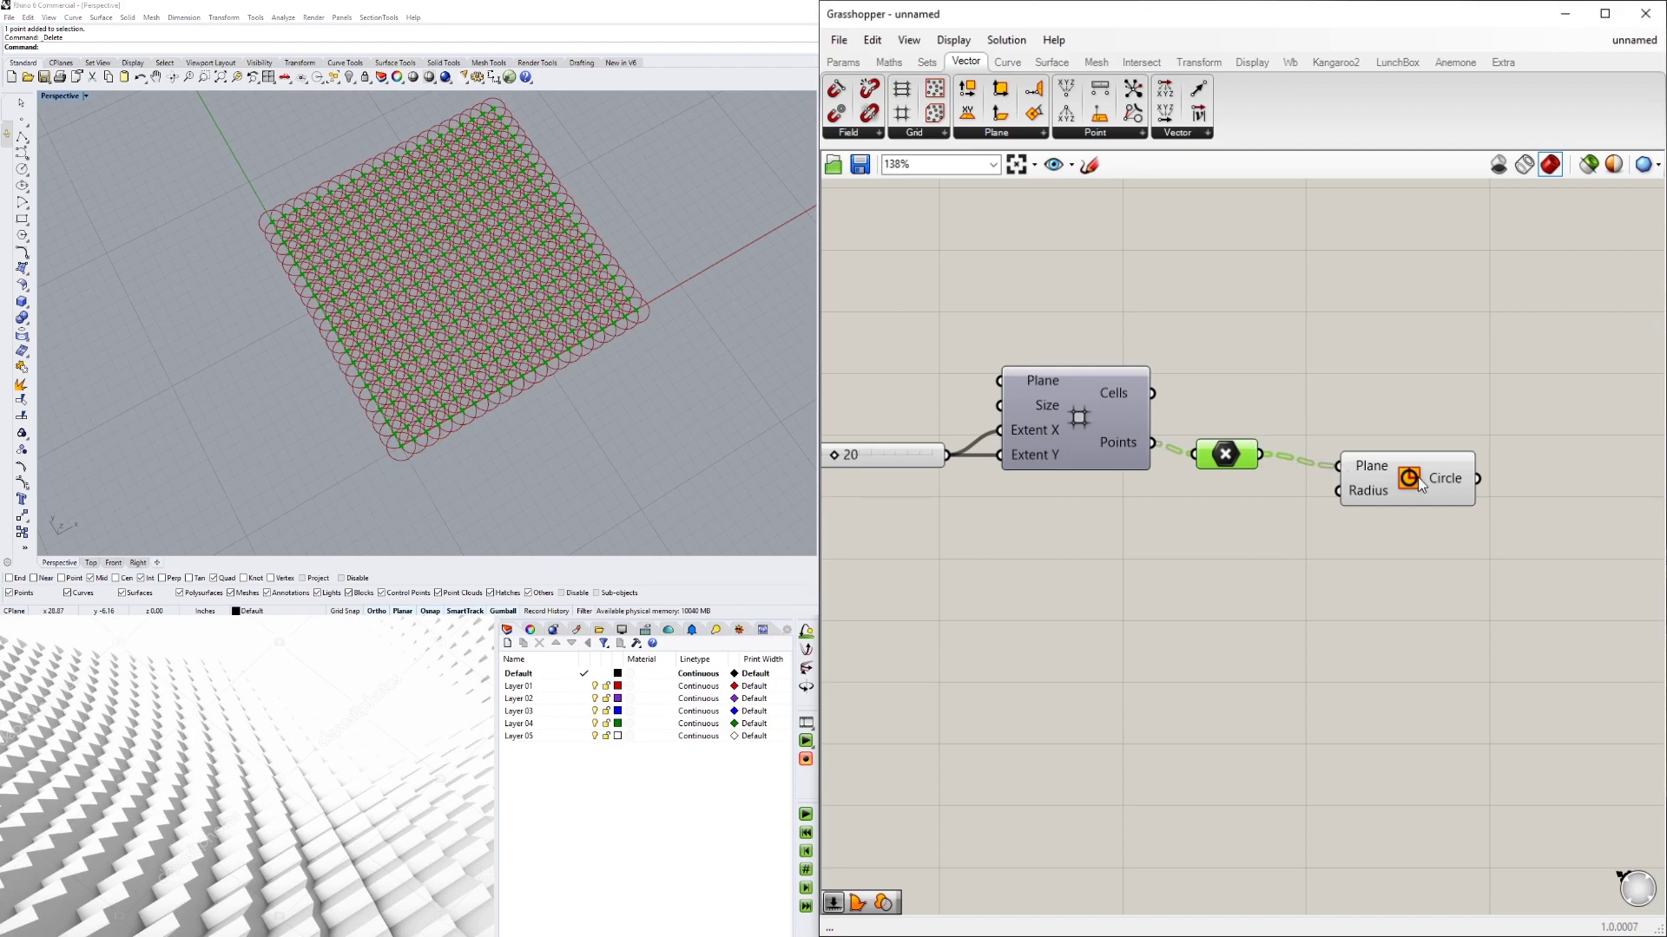
{"action": "left_click", "coordinate": [1419, 476]}
{"action": "scroll", "coordinate": [381, 445], "scroll_direction": "up", "scroll_amount": 3}
{"action": "scroll", "coordinate": [436, 398], "scroll_direction": "up", "scroll_amount": 3}
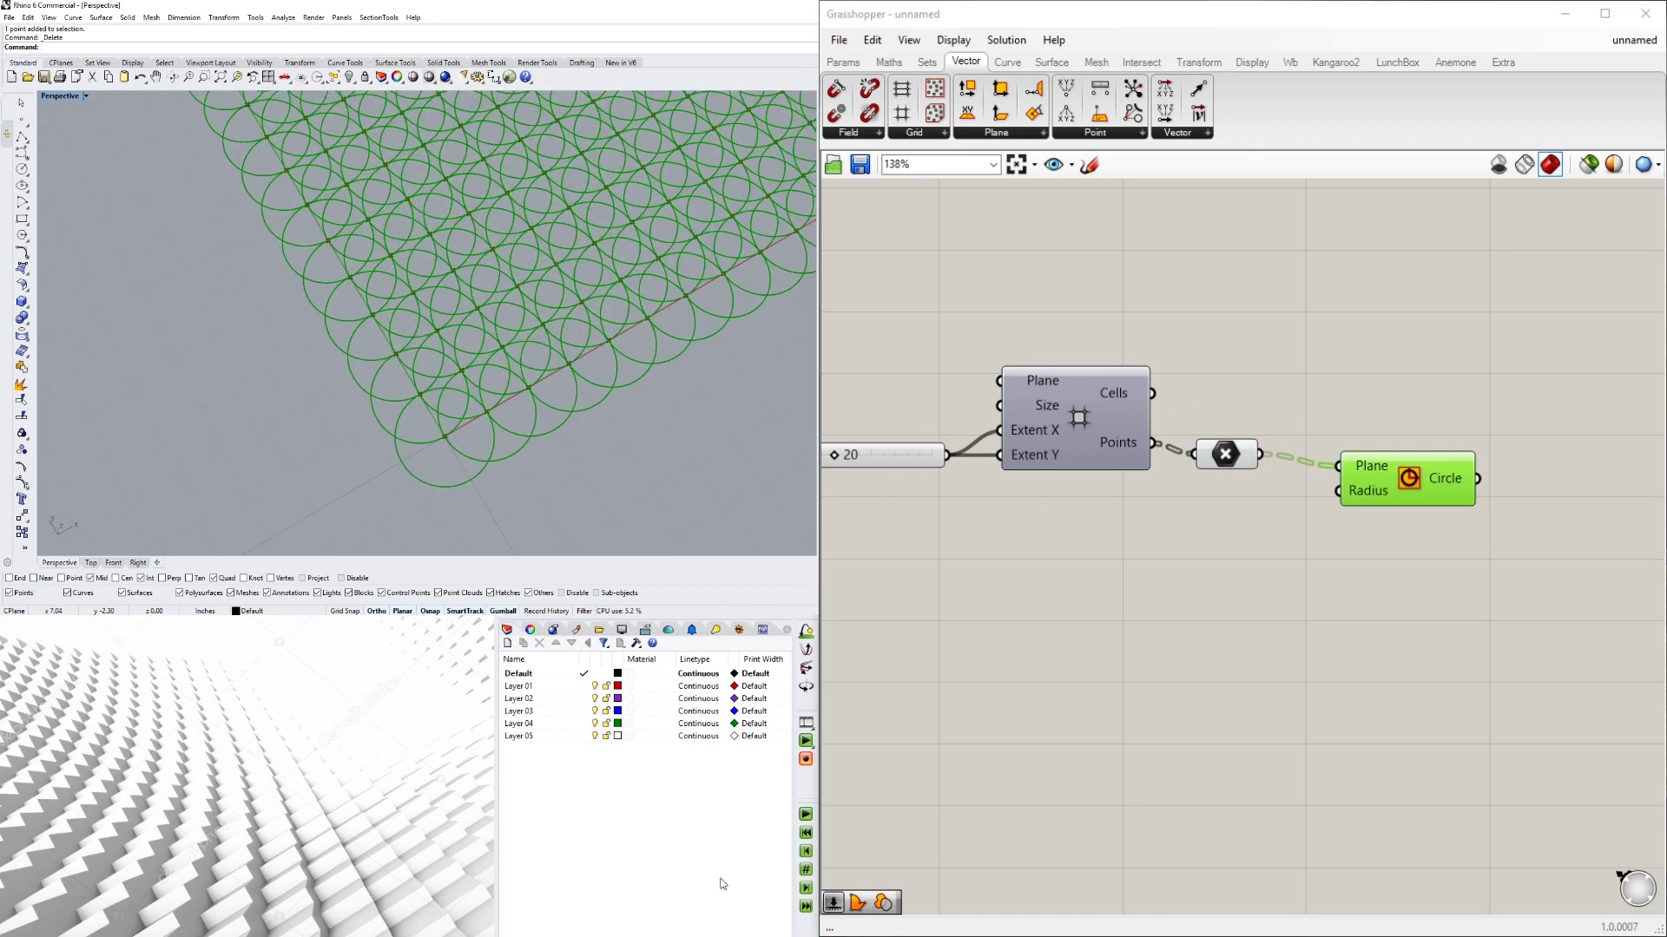
- Move the Point parameter and Circle component closer to the Square grid, level with its Points output
{"action": "right_click_drag", "start_coordinate": [1004, 607], "coordinate": [1179, 636]}
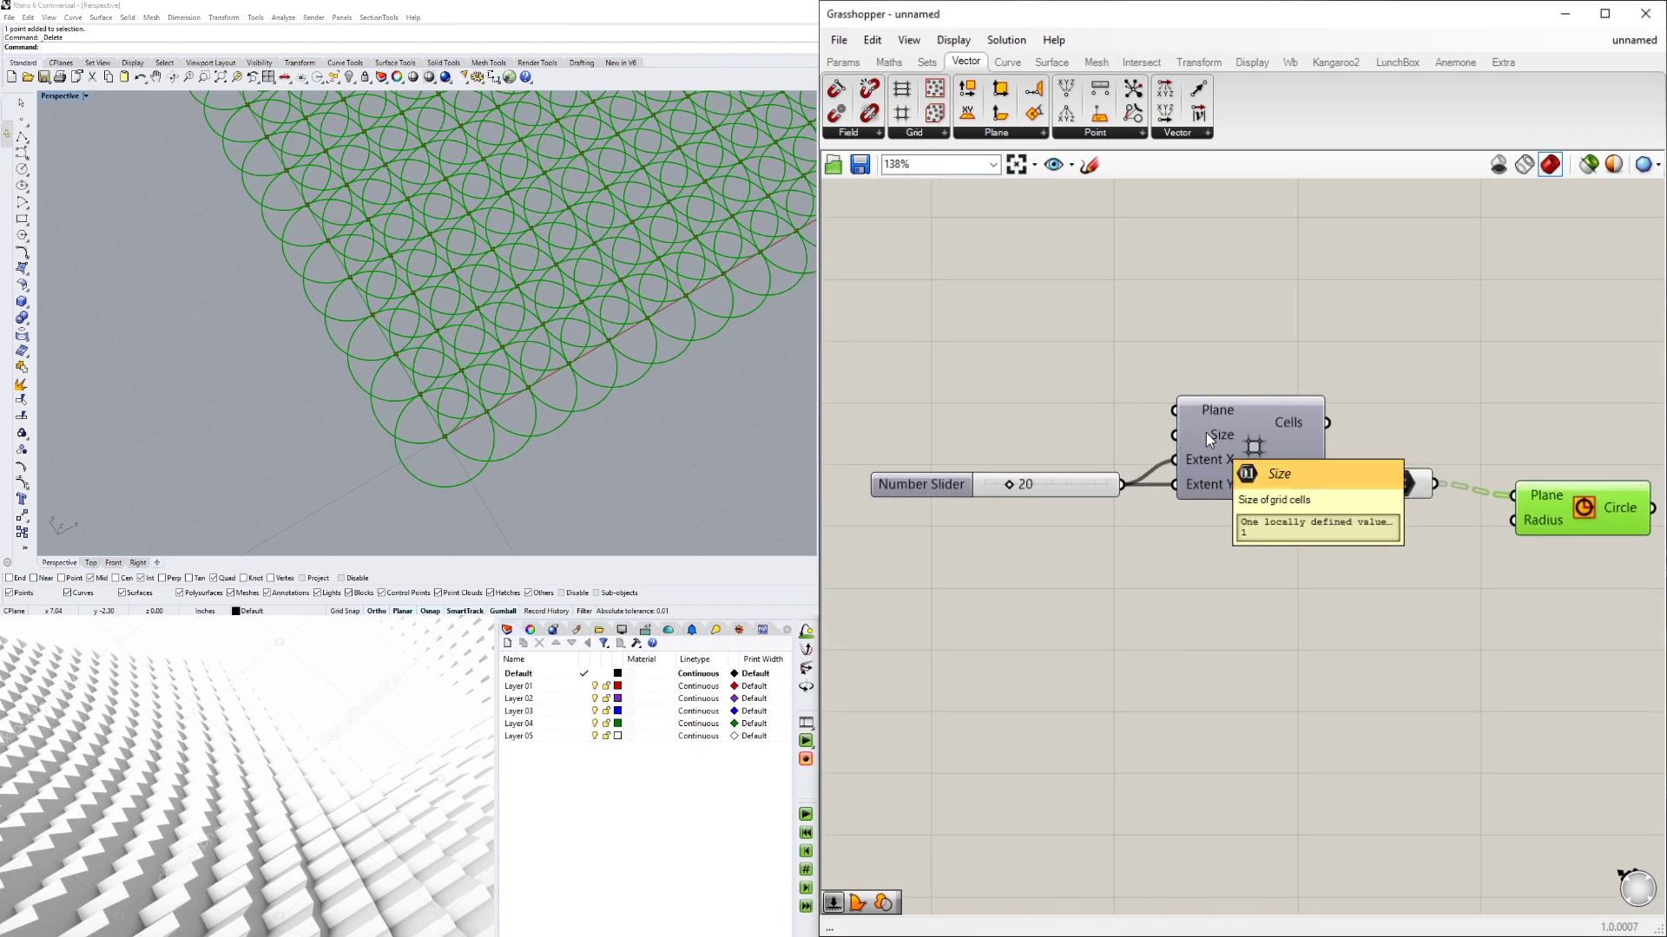
{"action": "left_click", "coordinate": [1443, 632]}
{"action": "right_click_drag", "start_coordinate": [1567, 524], "coordinate": [1194, 580]}
{"action": "left_click_drag", "start_coordinate": [1194, 575], "coordinate": [1141, 559]}
{"action": "left_click_drag", "start_coordinate": [1219, 616], "coordinate": [1020, 528]}
{"action": "left_click_drag", "start_coordinate": [1039, 545], "coordinate": [1020, 531]}
{"action": "left_click", "coordinate": [998, 434]}
- Examine the full grid of overlapping circles in the Perspective viewport
{"action": "scroll", "coordinate": [178, 319], "scroll_direction": "down", "scroll_amount": 9}
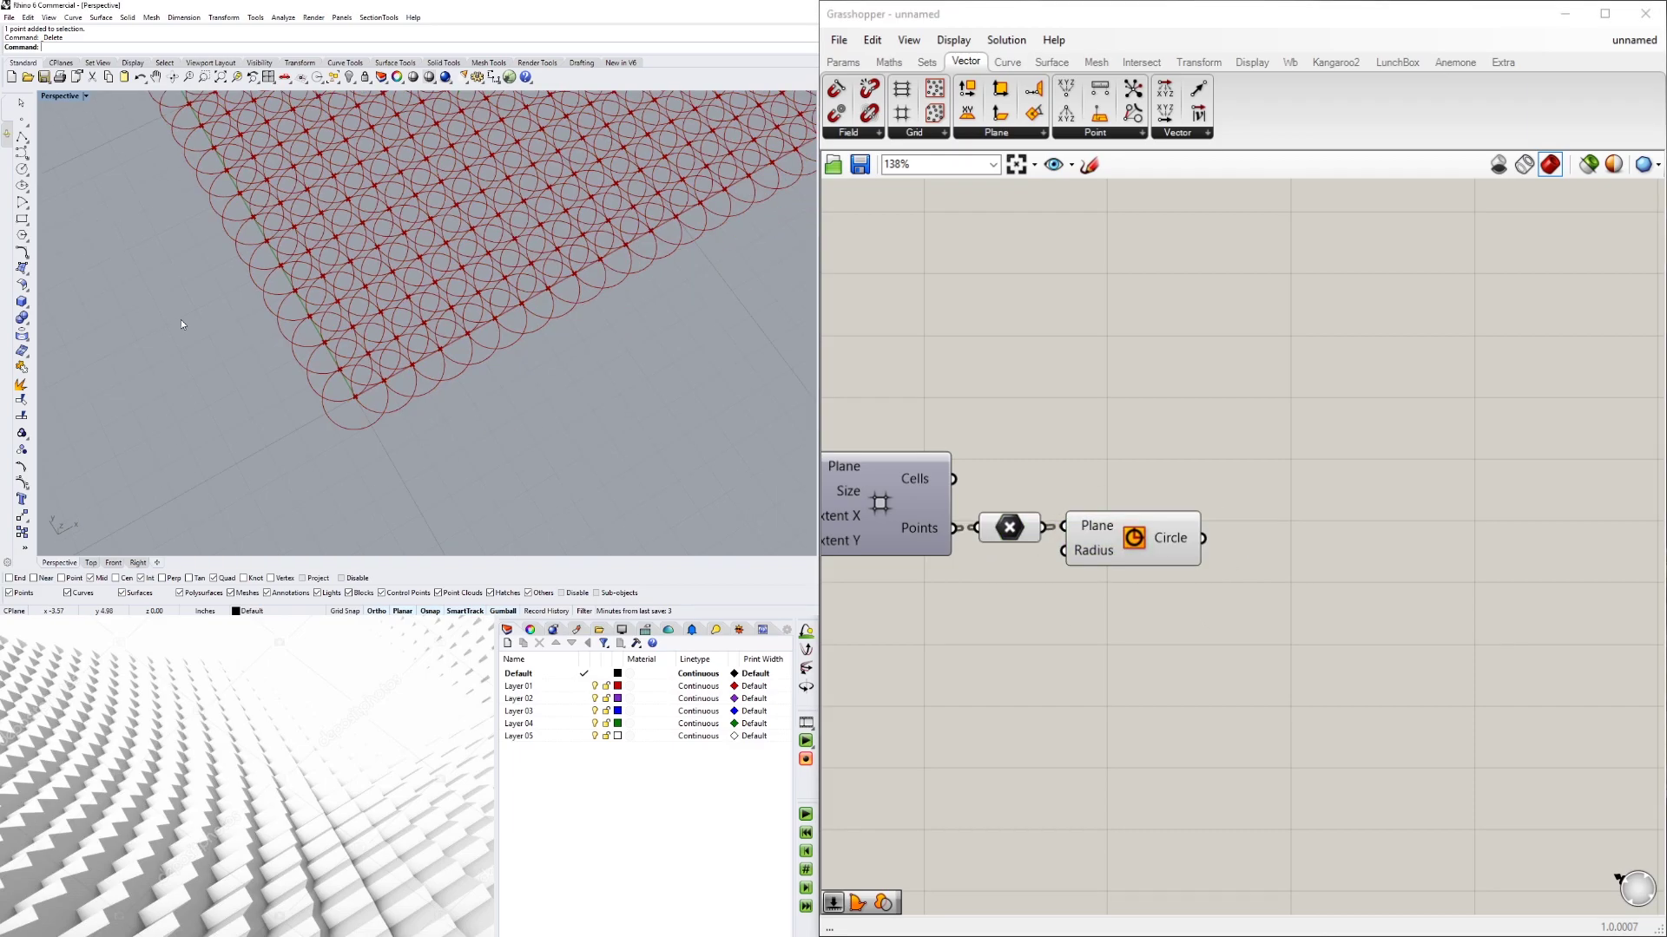
{"action": "scroll", "coordinate": [296, 247], "scroll_direction": "down", "scroll_amount": 10}
{"action": "scroll", "coordinate": [308, 225], "scroll_direction": "up", "scroll_amount": 7}
{"action": "scroll", "coordinate": [308, 225], "scroll_direction": "up", "scroll_amount": 6}
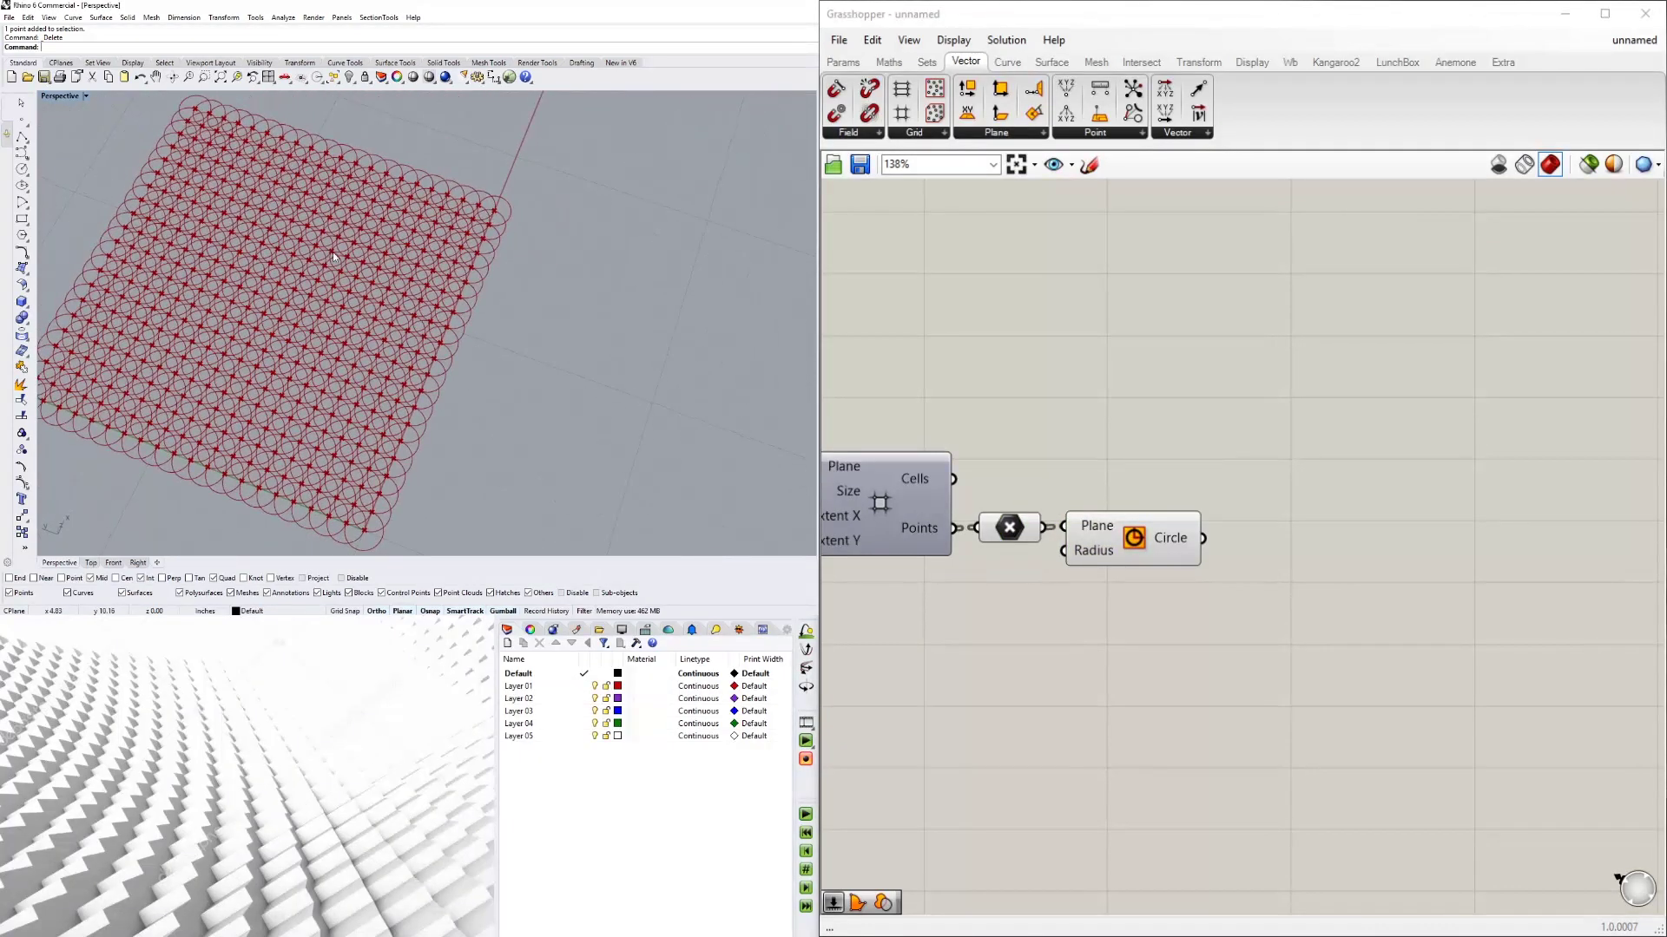
{"action": "scroll", "coordinate": [434, 318], "scroll_direction": "down", "scroll_amount": 3}
{"action": "right_click_drag", "start_coordinate": [434, 320], "coordinate": [392, 297]}
{"action": "scroll", "coordinate": [422, 300], "scroll_direction": "down", "scroll_amount": 5}
{"action": "scroll", "coordinate": [468, 252], "scroll_direction": "up", "scroll_amount": 5}
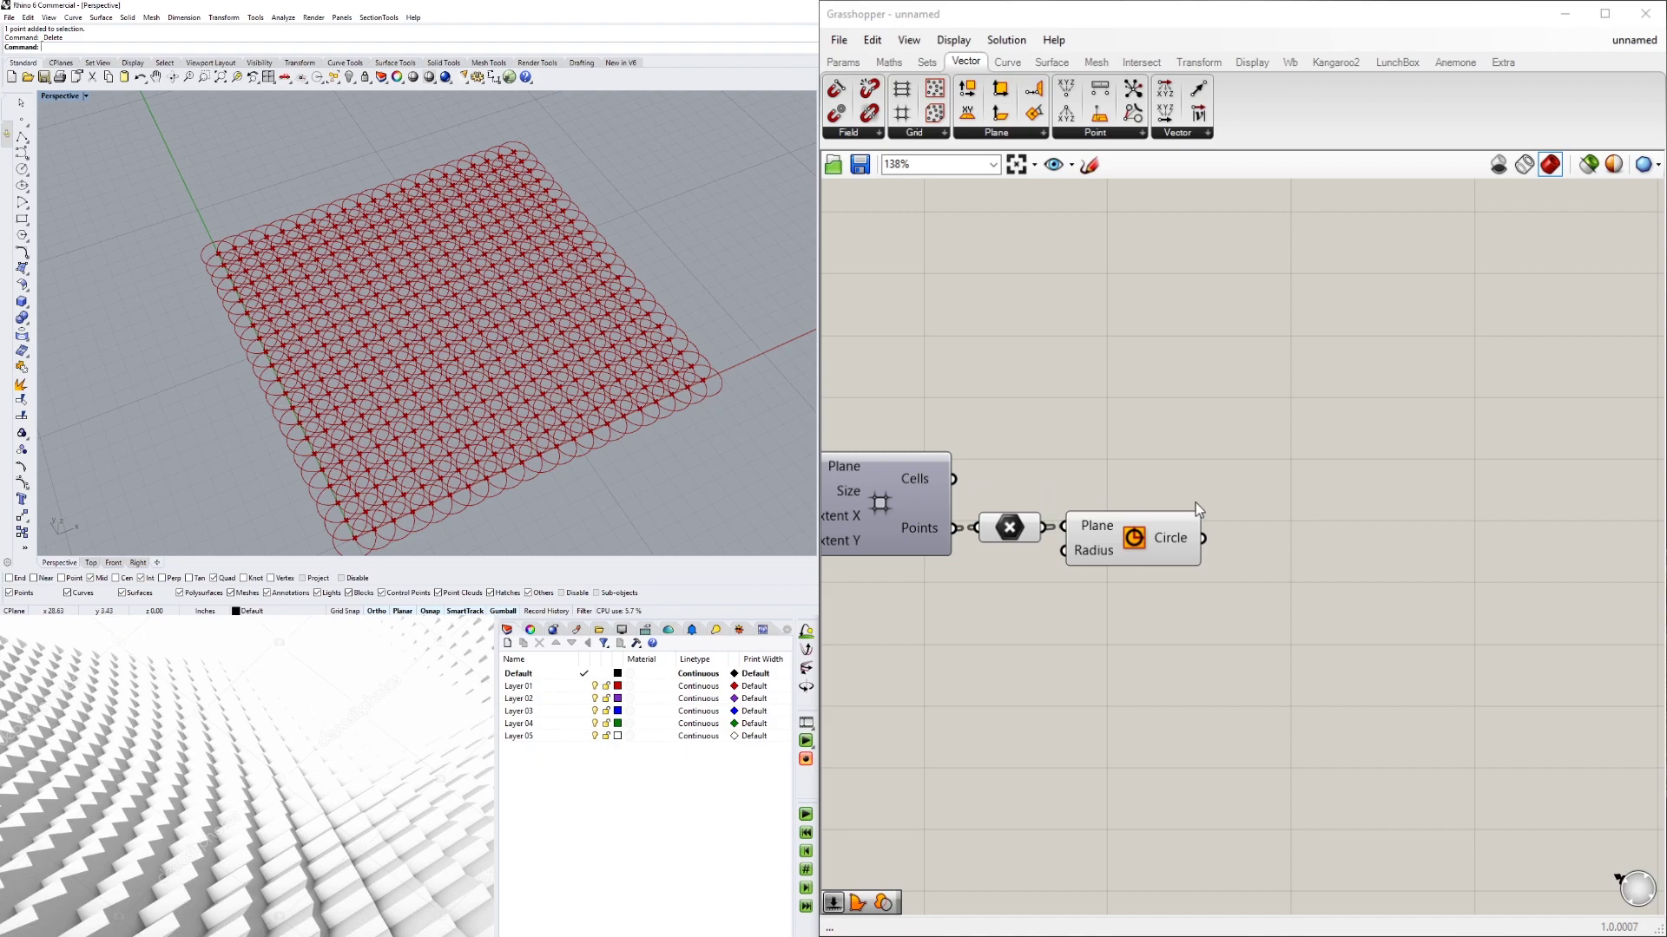
- Turn off the preview of the Circle component
{"action": "left_click_drag", "start_coordinate": [1146, 608], "coordinate": [1033, 530]}
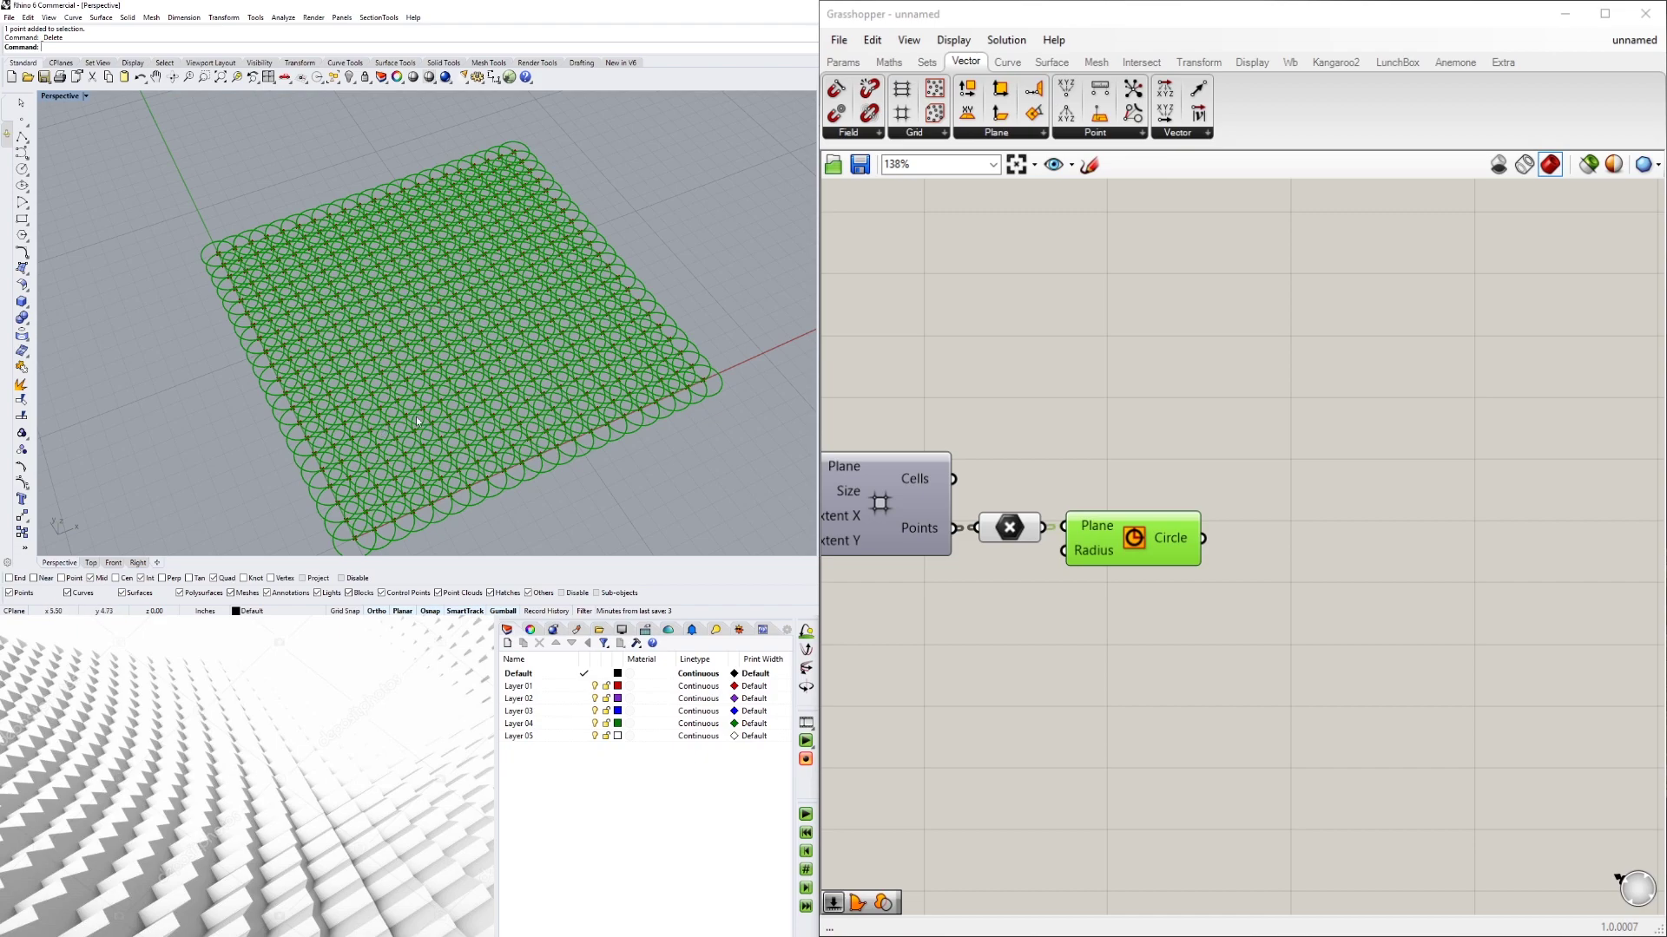
{"action": "right_click", "coordinate": [1137, 544]}
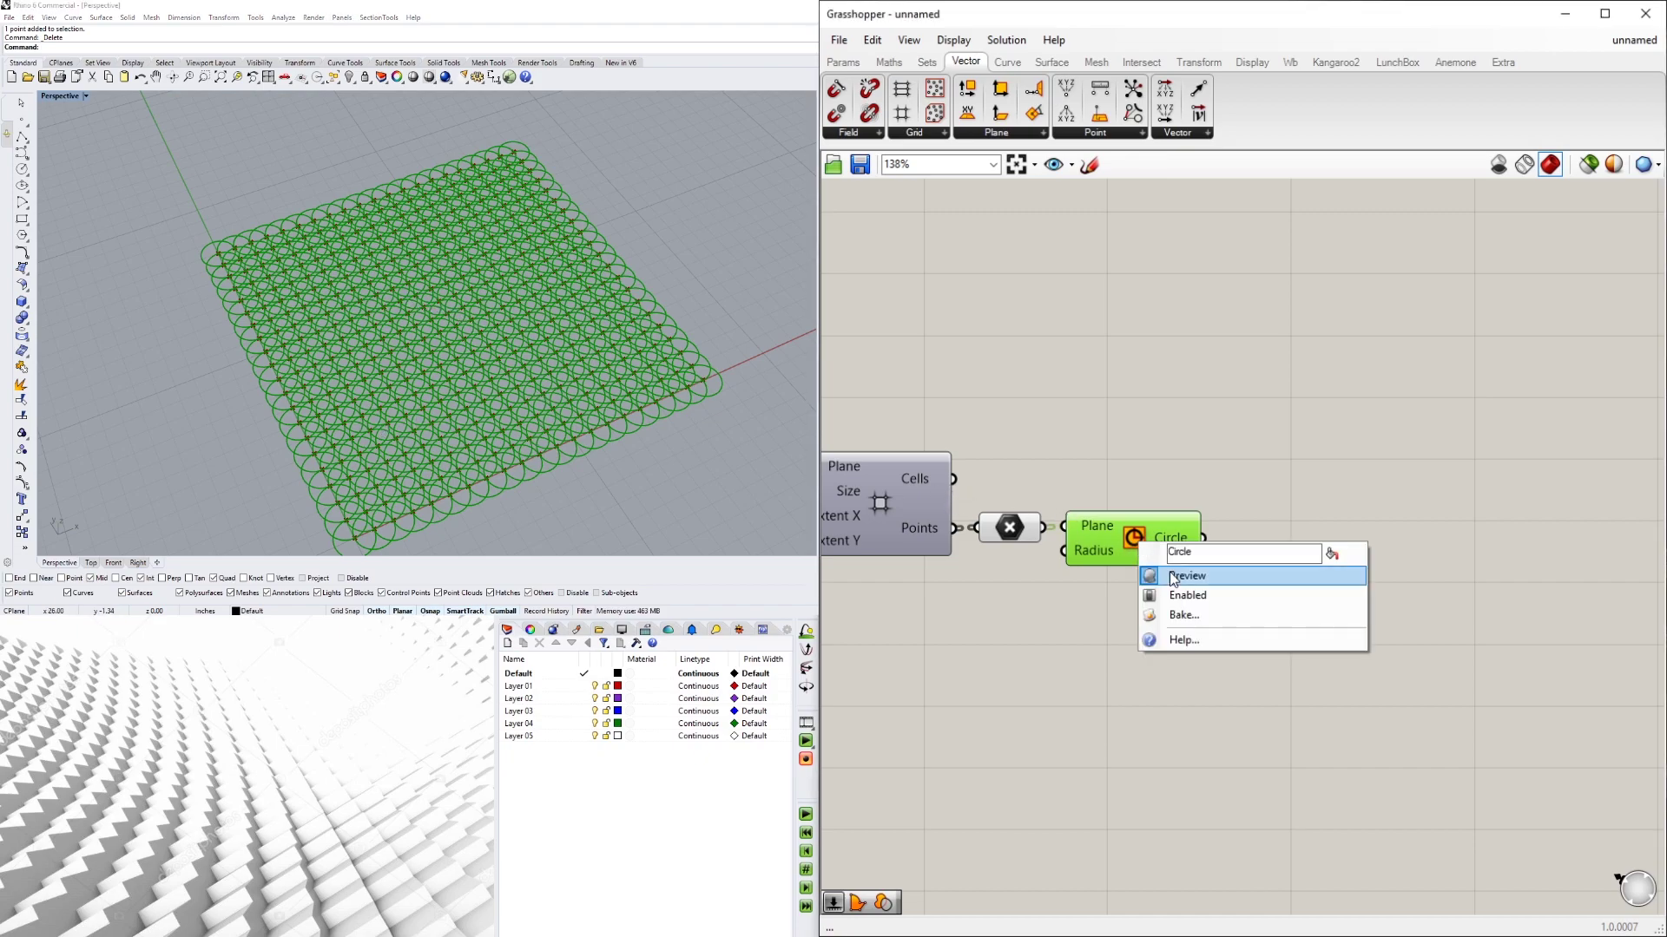
{"action": "left_click", "coordinate": [1167, 574]}
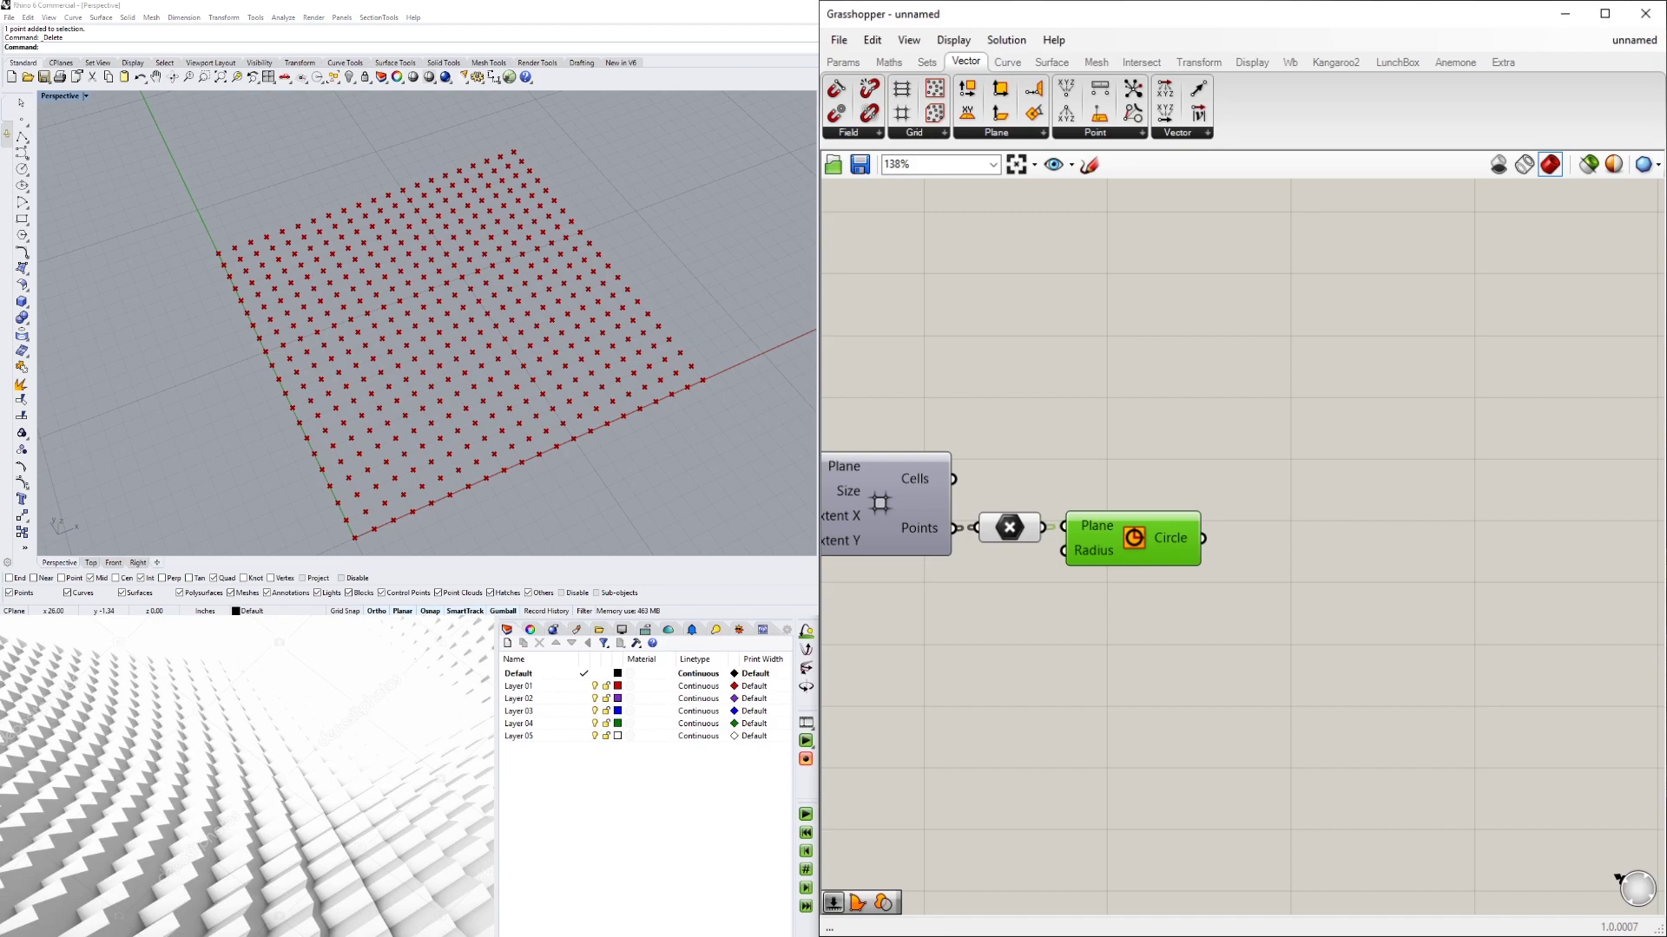
{"action": "key", "text": "alt+Tab"}
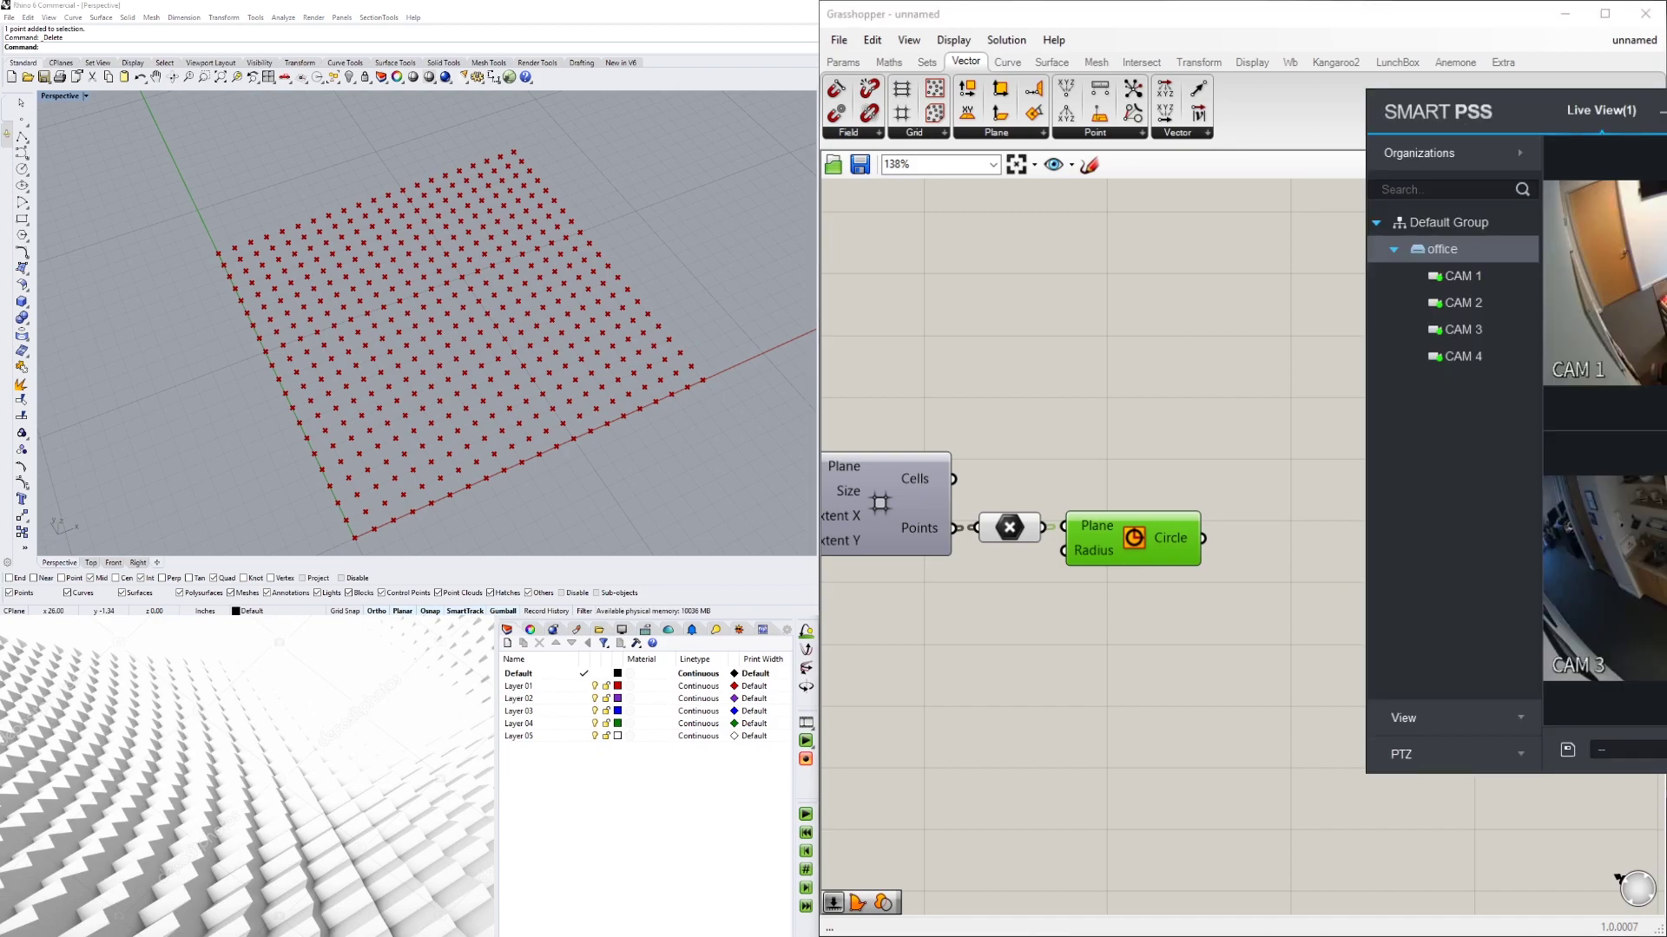
{"action": "left_click", "coordinate": [1044, 776]}
{"action": "left_click", "coordinate": [1120, 539]}
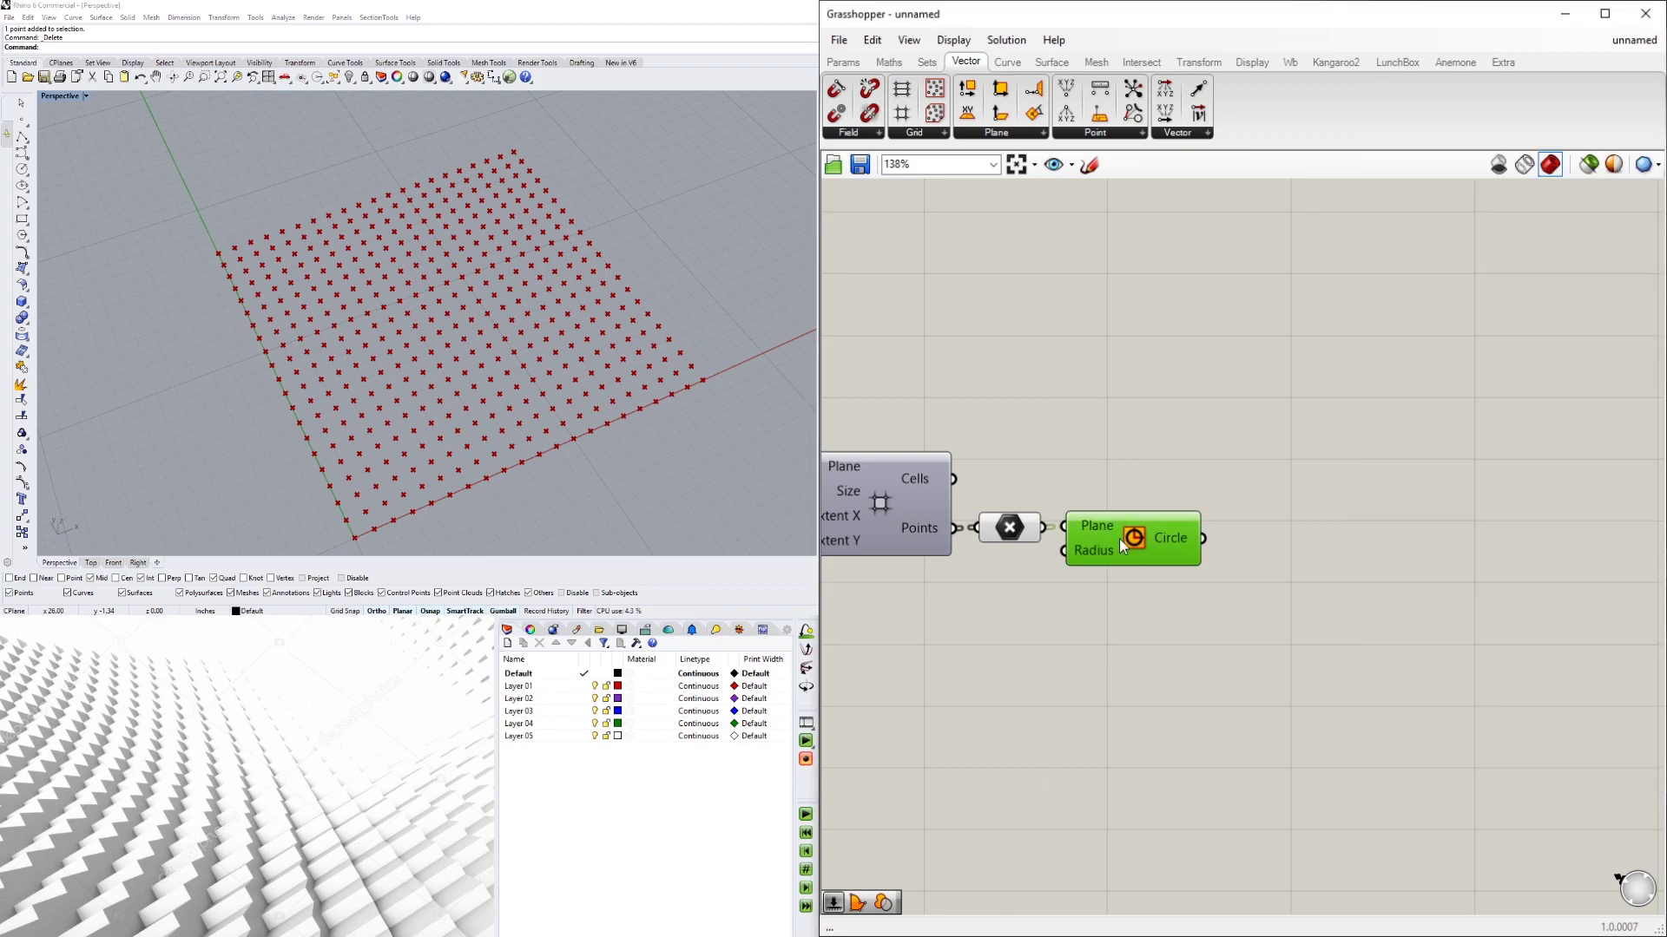
{"action": "right_click", "coordinate": [1160, 542]}
{"action": "left_click", "coordinate": [1144, 543]}
{"action": "right_click", "coordinate": [1143, 543]}
{"action": "left_click", "coordinate": [1118, 487]}
- Shift the Point parameter and the Circle component together slightly down and away from the Square grid
{"action": "left_click_drag", "start_coordinate": [1140, 613], "coordinate": [1014, 511]}
{"action": "left_click_drag", "start_coordinate": [1012, 526], "coordinate": [1040, 547]}
{"action": "left_click", "coordinate": [1120, 476]}
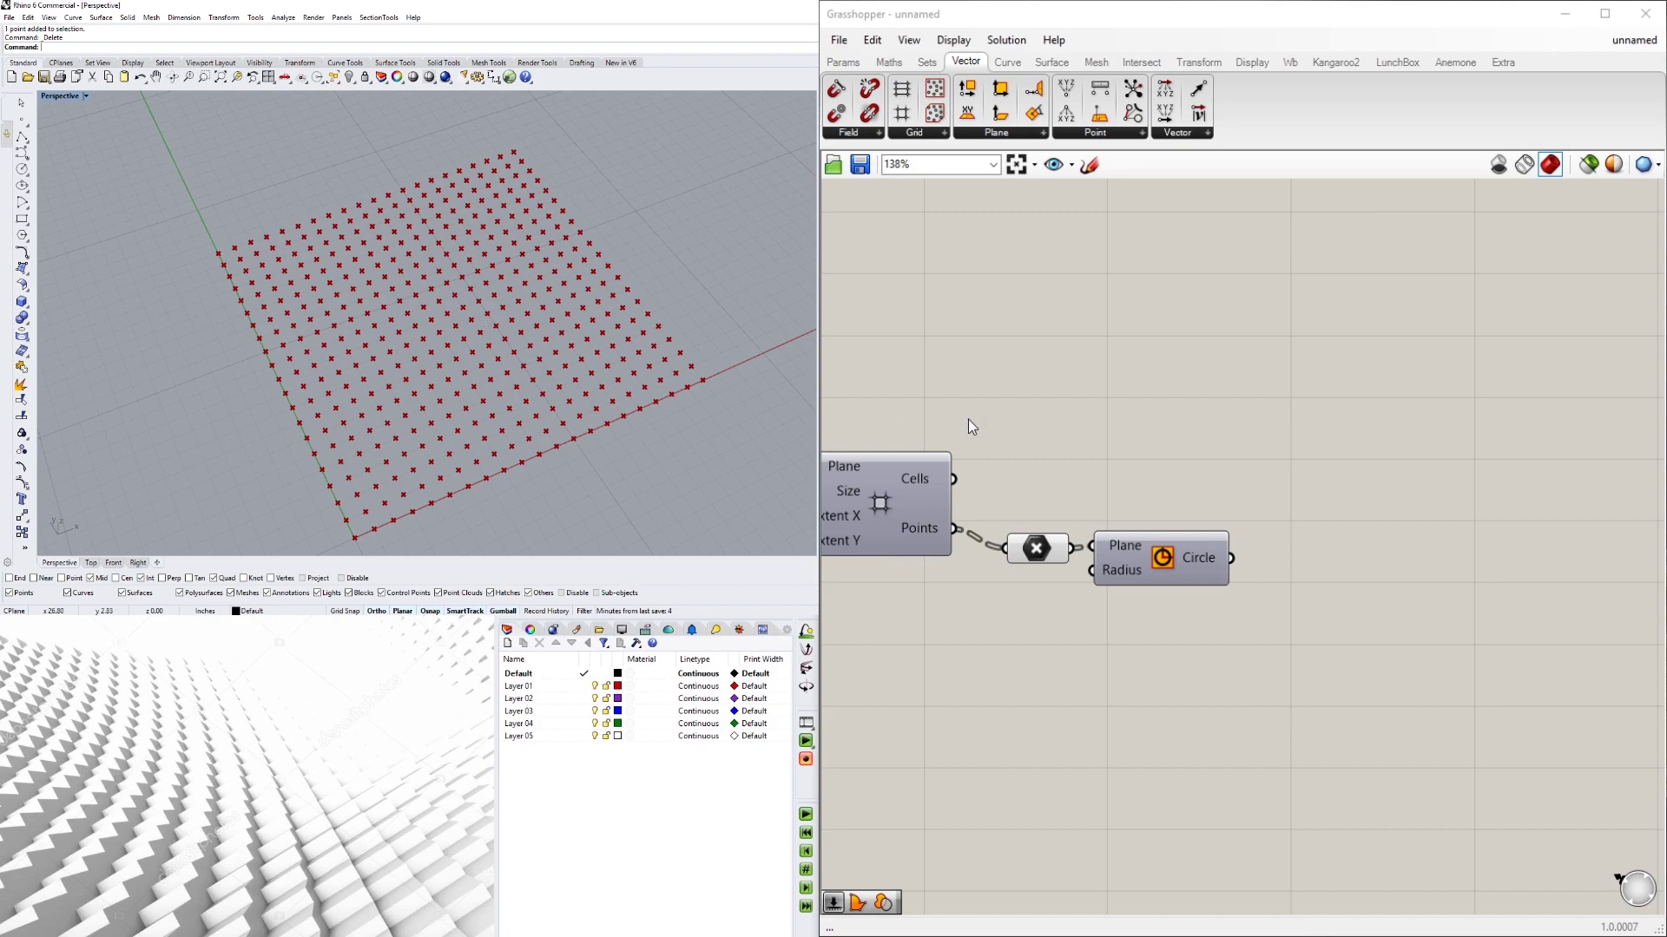
- Add a second Point parameter to the canvas above the Circle component
{"action": "double_click", "coordinate": [1206, 385]}
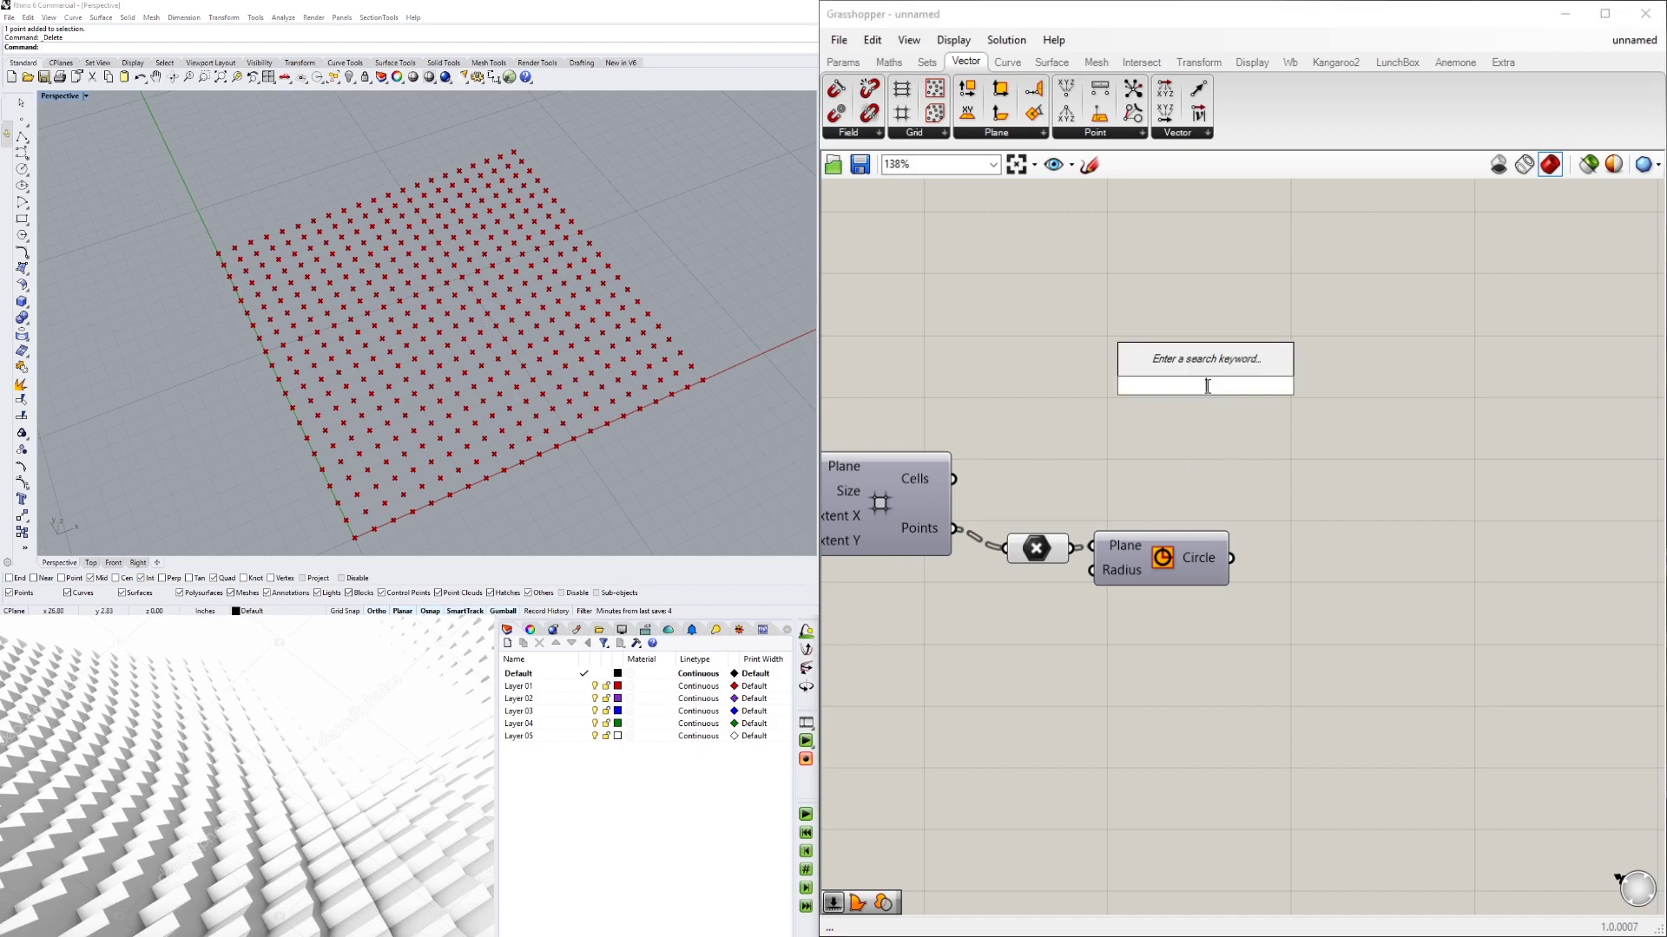
{"action": "type", "text": "POINT"}
{"action": "key", "text": "Return"}
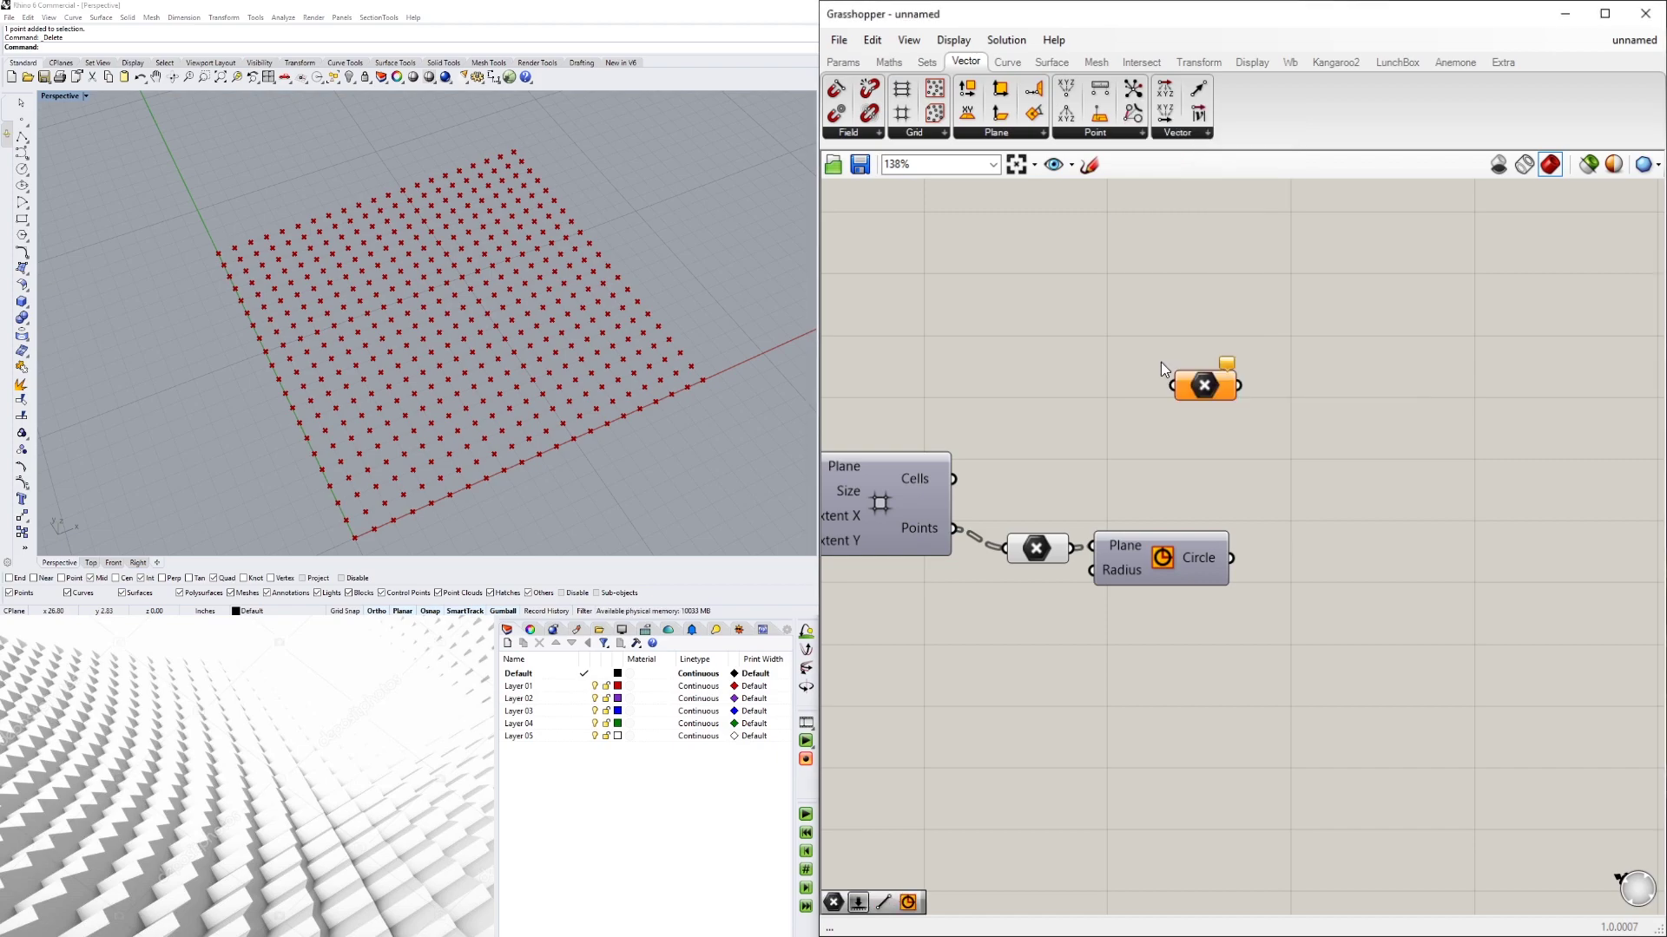
- Place a single point object in the Rhino viewport, just outside the grid of points
{"action": "right_click_drag", "start_coordinate": [564, 198], "coordinate": [510, 241]}
{"action": "scroll", "coordinate": [509, 241], "scroll_direction": "down", "scroll_amount": 4}
{"action": "left_click", "coordinate": [21, 119]}
{"action": "left_click", "coordinate": [577, 248]}
{"action": "left_click", "coordinate": [592, 251]}
- Set the Rhino point as the new Point parameter's one point and move the parameter below the Square grid
{"action": "right_click", "coordinate": [1213, 388]}
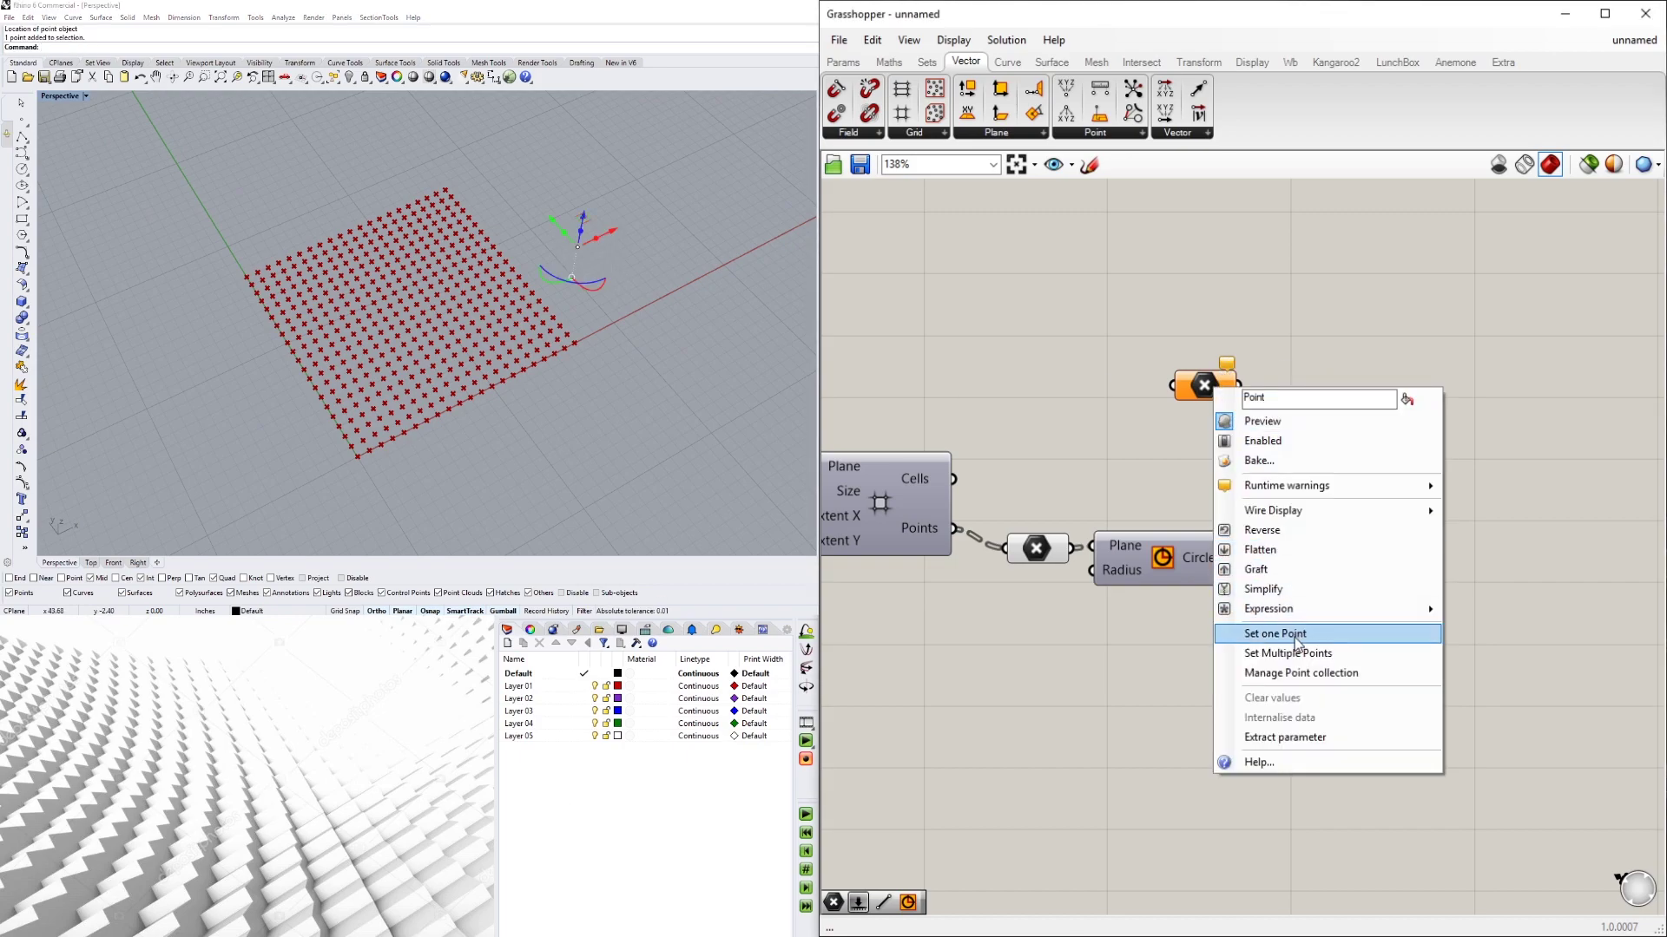
{"action": "left_click", "coordinate": [1282, 633]}
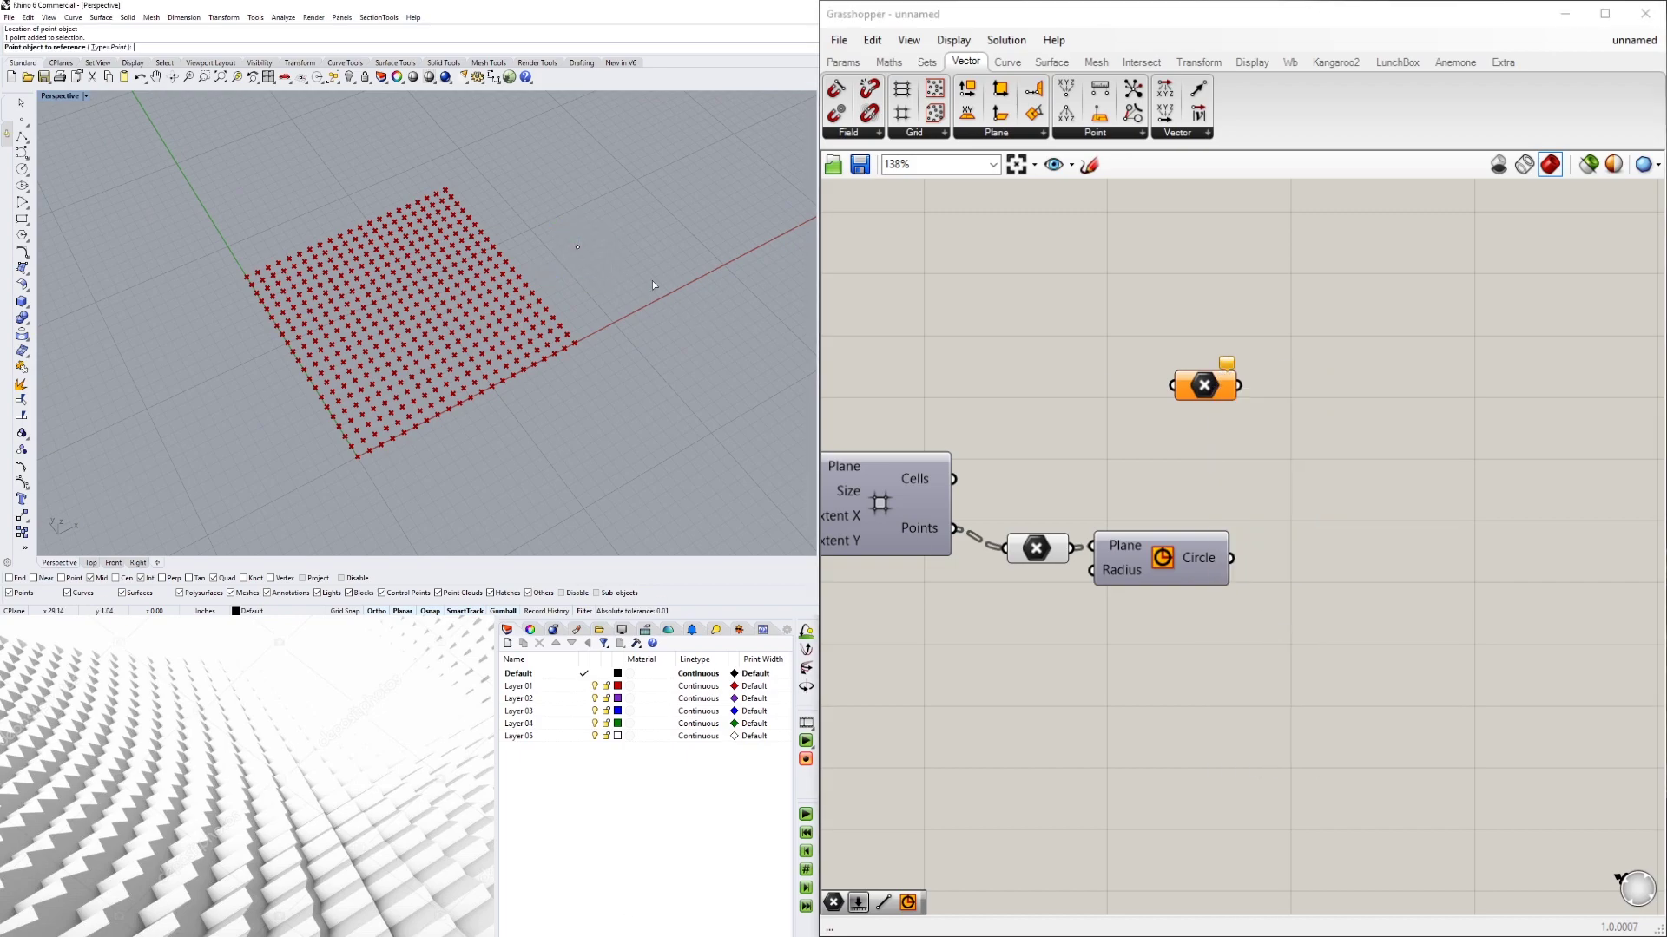
{"action": "left_click", "coordinate": [590, 252]}
{"action": "left_click_drag", "start_coordinate": [1205, 385], "coordinate": [971, 715]}
- Move the referenced Rhino point closer to the edge of the grid
{"action": "left_click", "coordinate": [696, 310]}
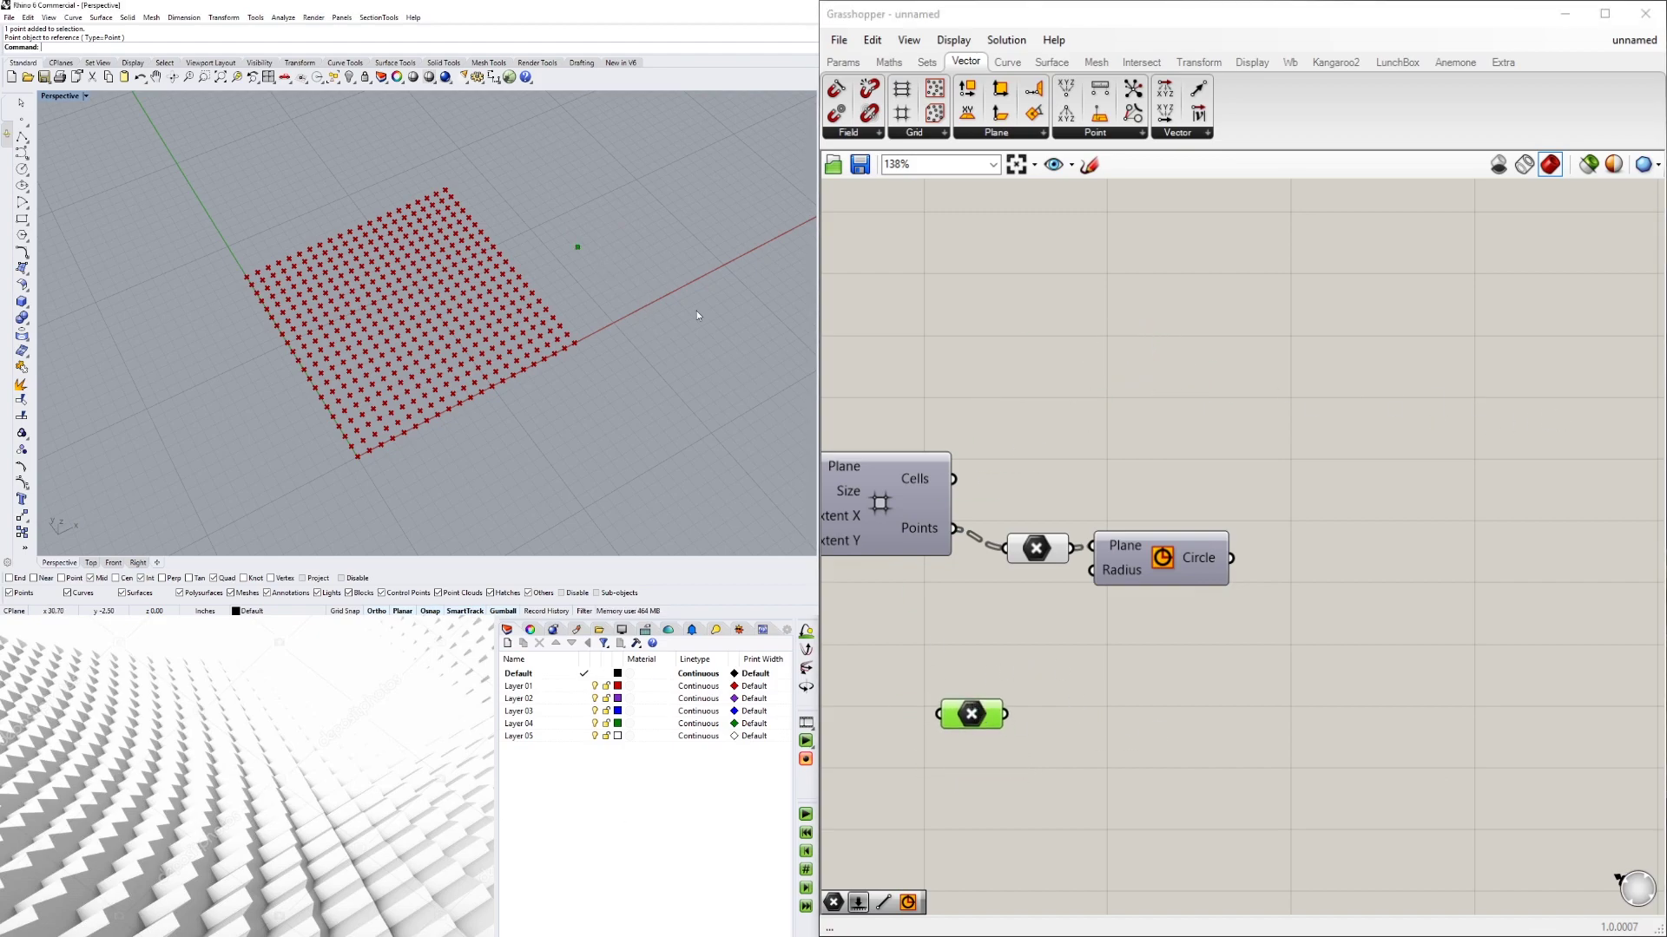
{"action": "left_click", "coordinate": [577, 247]}
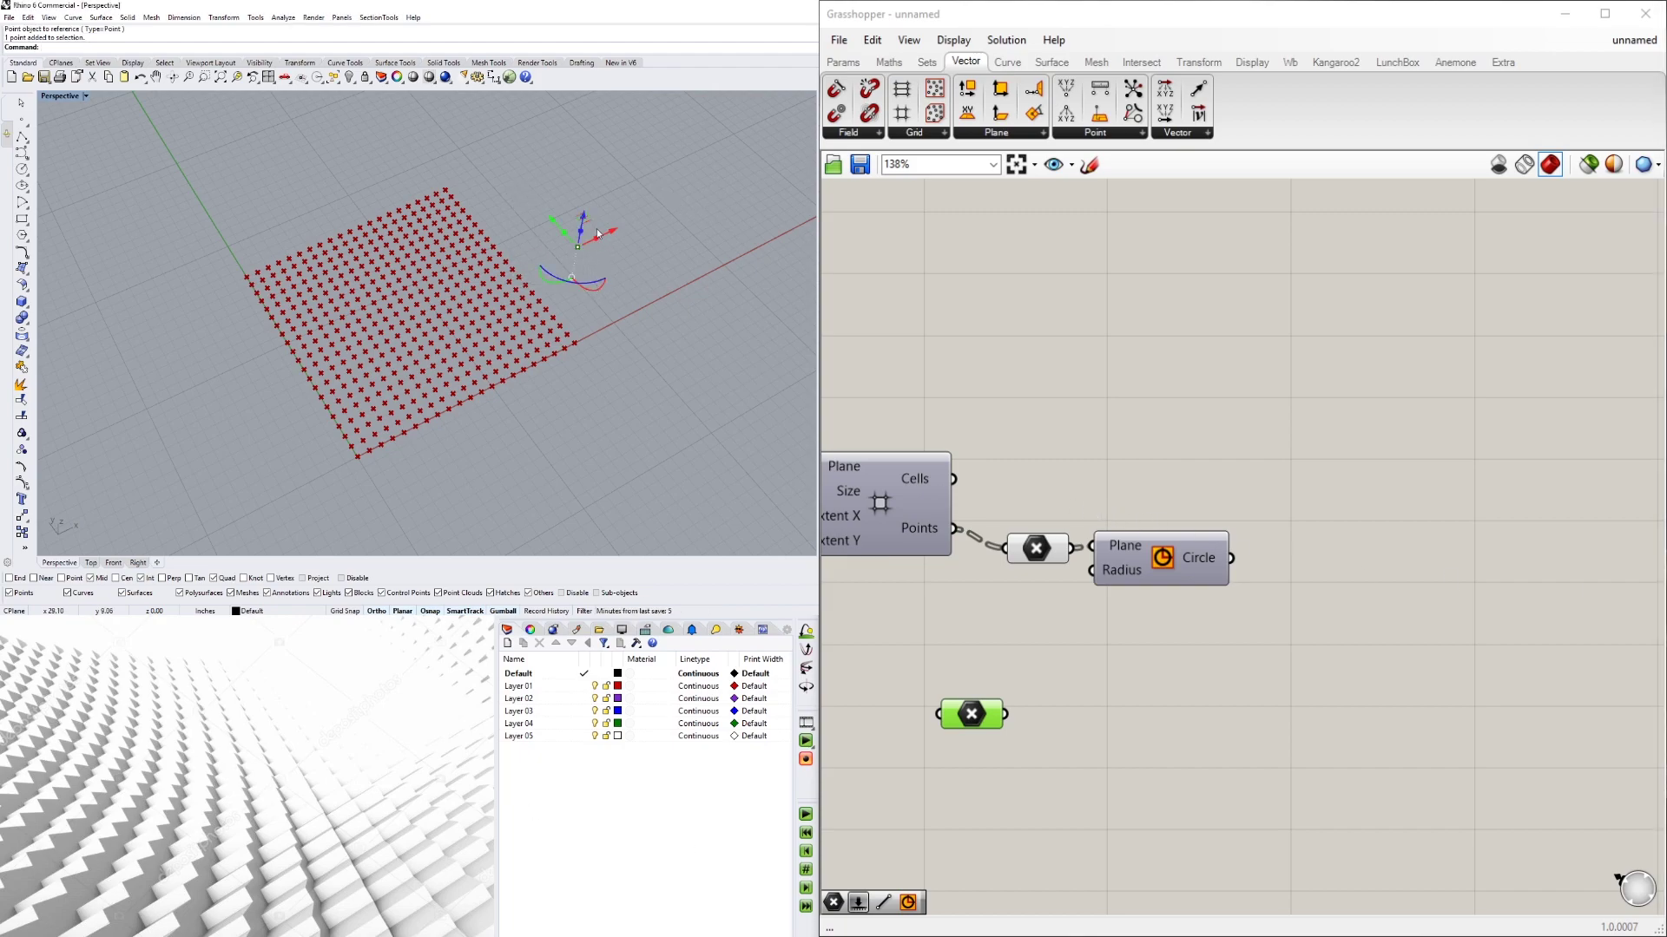
{"action": "left_click_drag", "start_coordinate": [603, 235], "coordinate": [538, 297]}
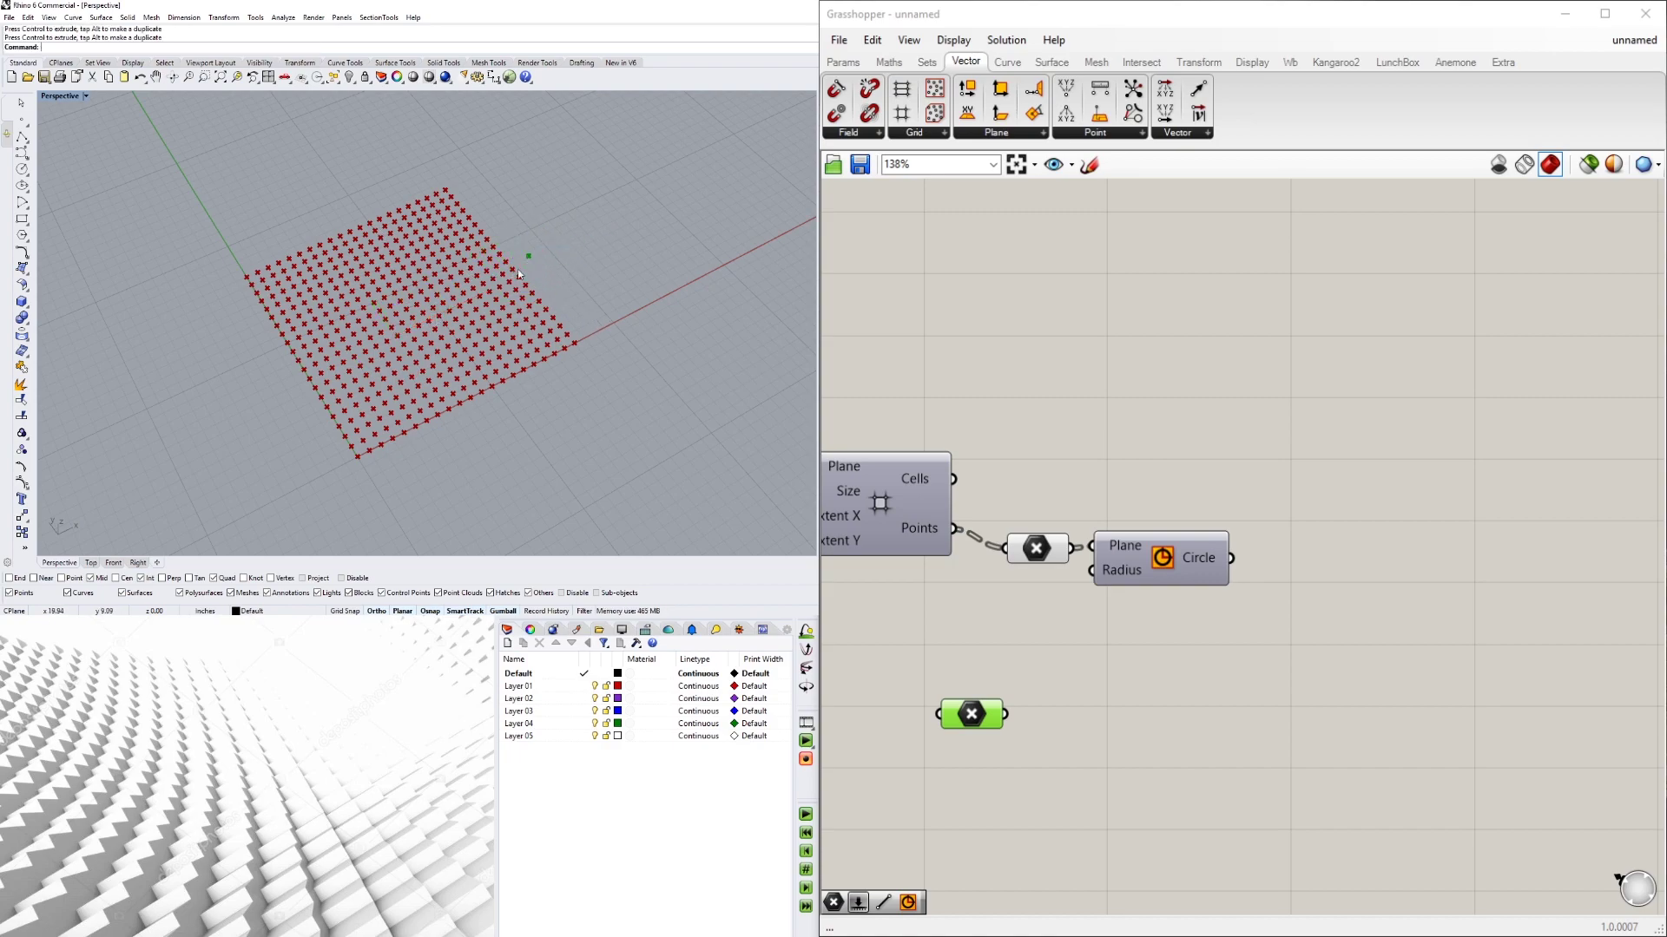
- Move the grid's Point parameter and the Circle component up together a little
{"action": "left_click", "coordinate": [1118, 578]}
{"action": "left_click_drag", "start_coordinate": [1173, 622], "coordinate": [1030, 549]}
{"action": "left_click_drag", "start_coordinate": [1042, 553], "coordinate": [1078, 510]}
- Select both Point parameters in turn to identify their points, and set the grid's parameter level with the Points output
{"action": "left_click", "coordinate": [1076, 673]}
{"action": "left_click", "coordinate": [1055, 520]}
{"action": "left_click", "coordinate": [985, 711]}
{"action": "left_click", "coordinate": [1068, 510]}
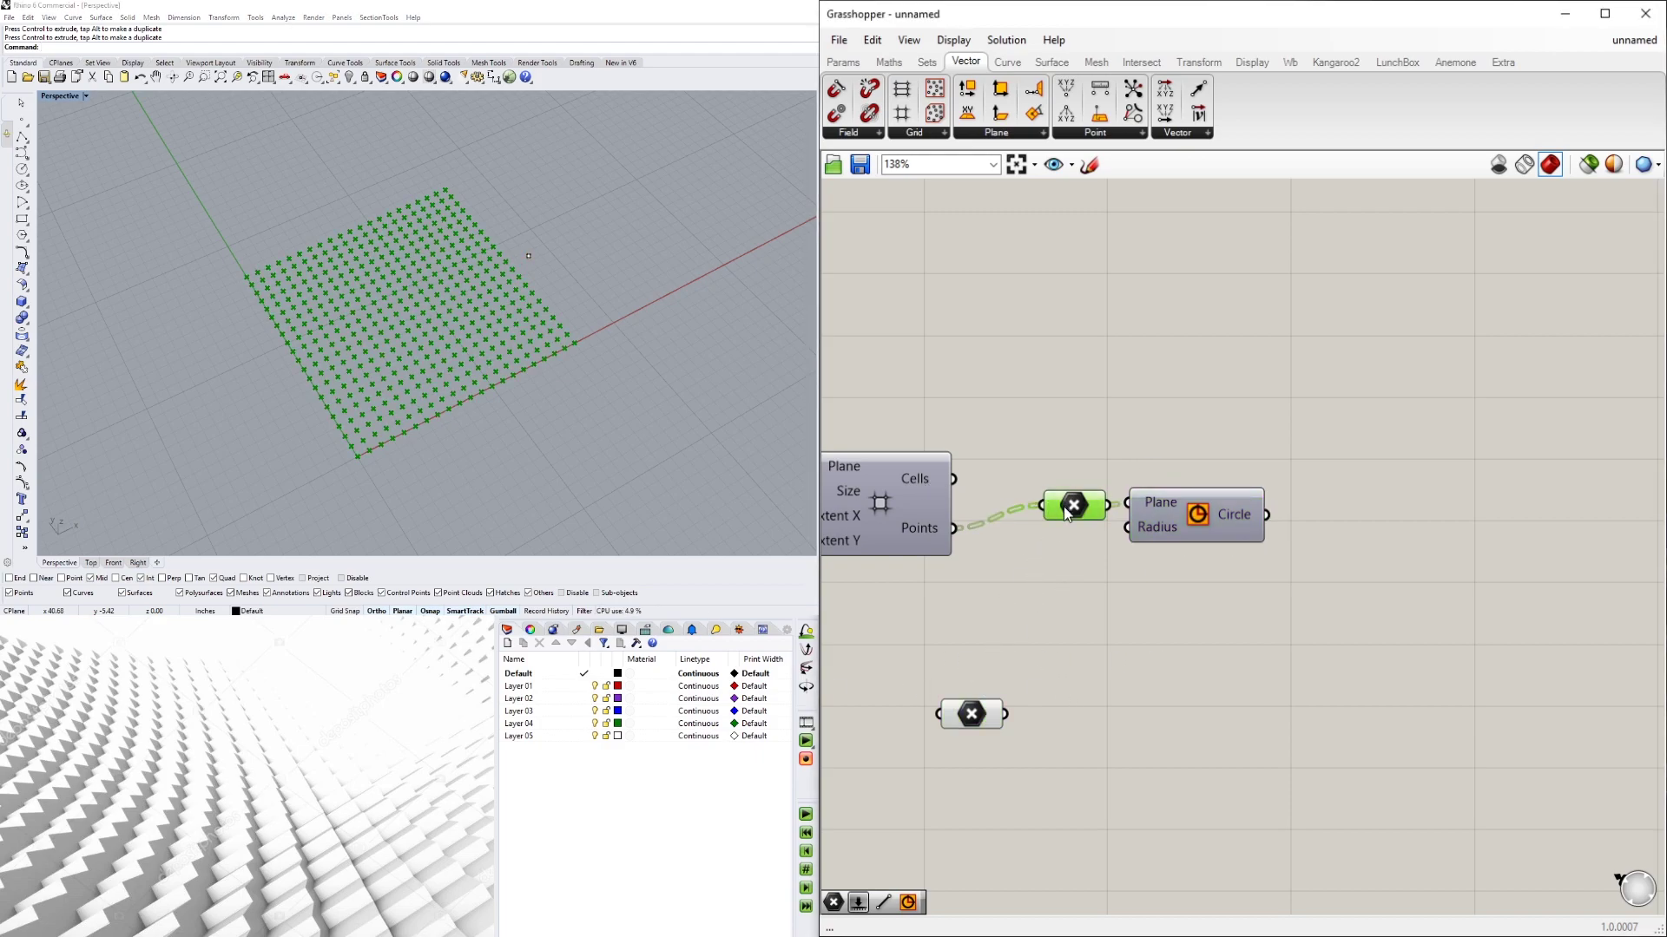
{"action": "left_click", "coordinate": [1123, 548]}
{"action": "mouse_move", "coordinate": [1062, 586]}
{"action": "left_mouse_down"}
{"action": "mouse_move", "coordinate": [1223, 500]}
{"action": "mouse_move", "coordinate": [1090, 545]}
{"action": "mouse_move", "coordinate": [1063, 519]}
{"action": "mouse_move", "coordinate": [1045, 537]}
{"action": "left_mouse_up"}
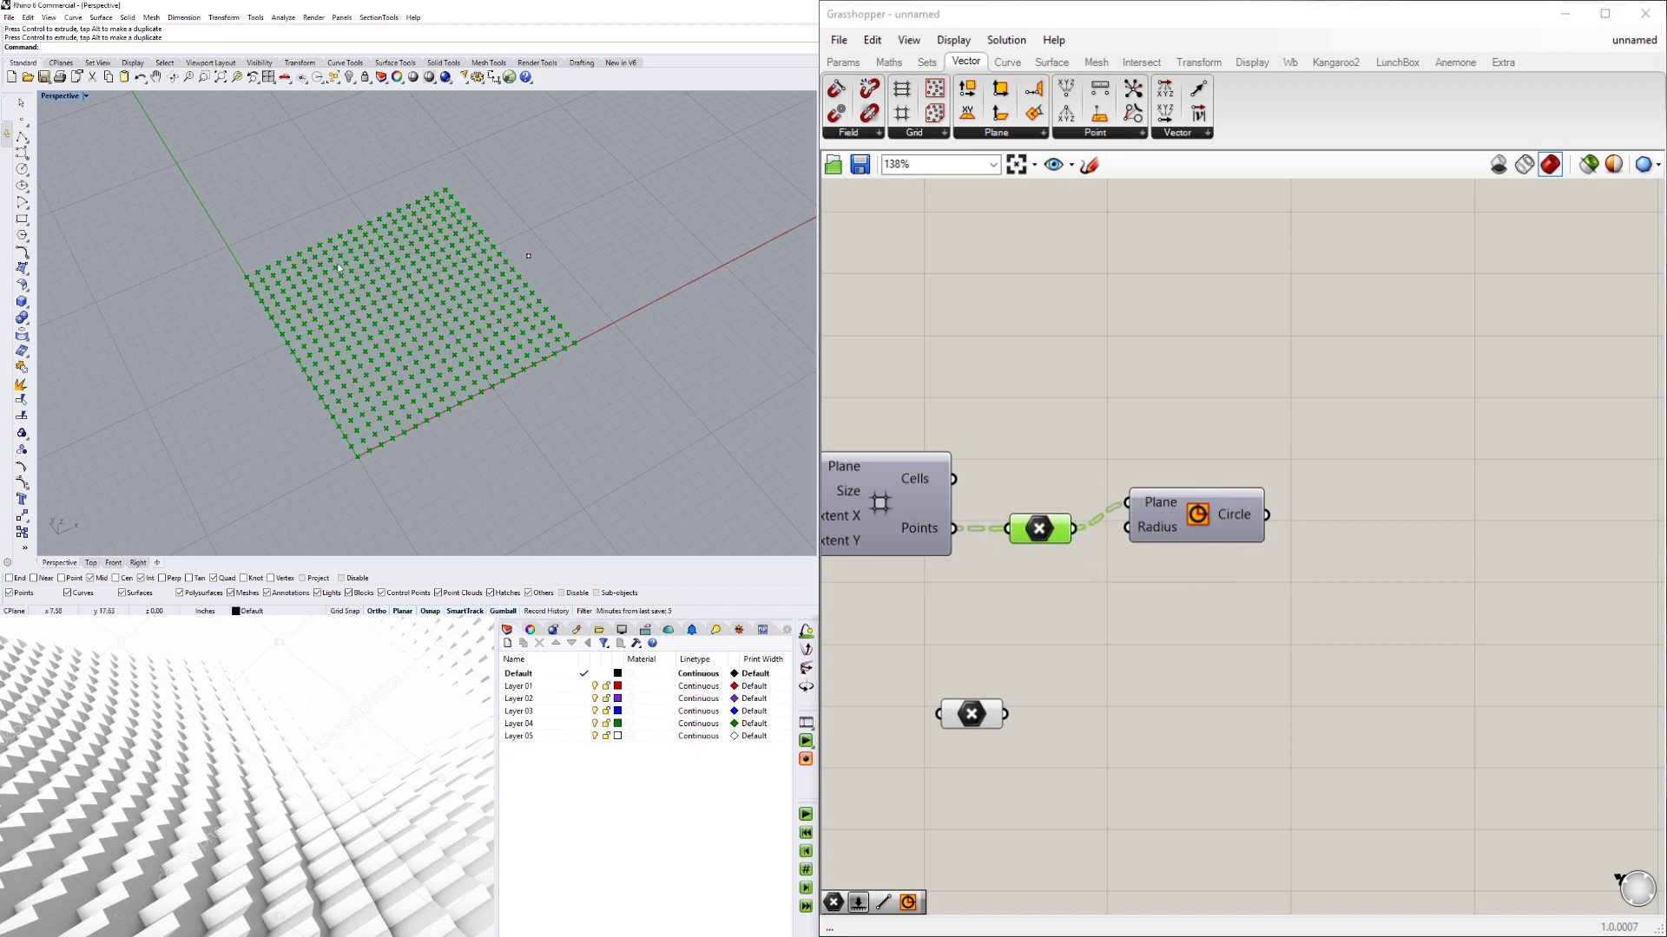
- Raise the grid's Point parameter and the Circle component above the Square grid's Points output
{"action": "left_click_drag", "start_coordinate": [1264, 613], "coordinate": [1033, 486]}
{"action": "left_click_drag", "start_coordinate": [1198, 516], "coordinate": [1218, 420]}
{"action": "left_click", "coordinate": [1210, 588]}
- Add the Line component that joins two points and place it below the Circle component
{"action": "double_click", "coordinate": [1252, 632]}
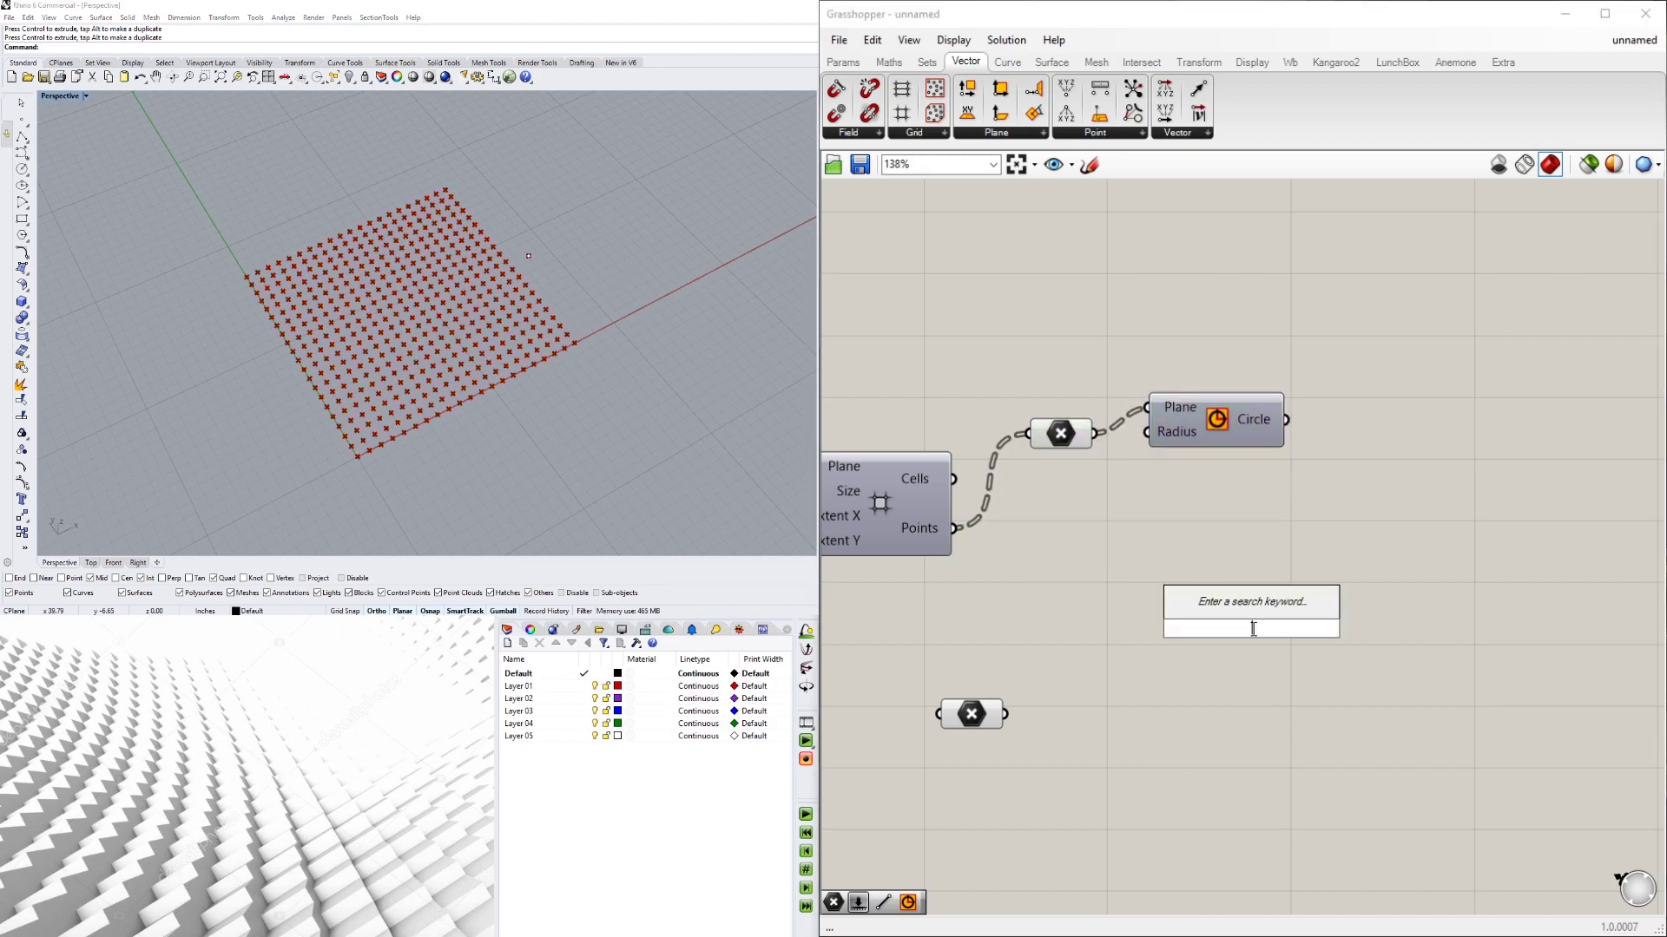
{"action": "type", "text": "LINE"}
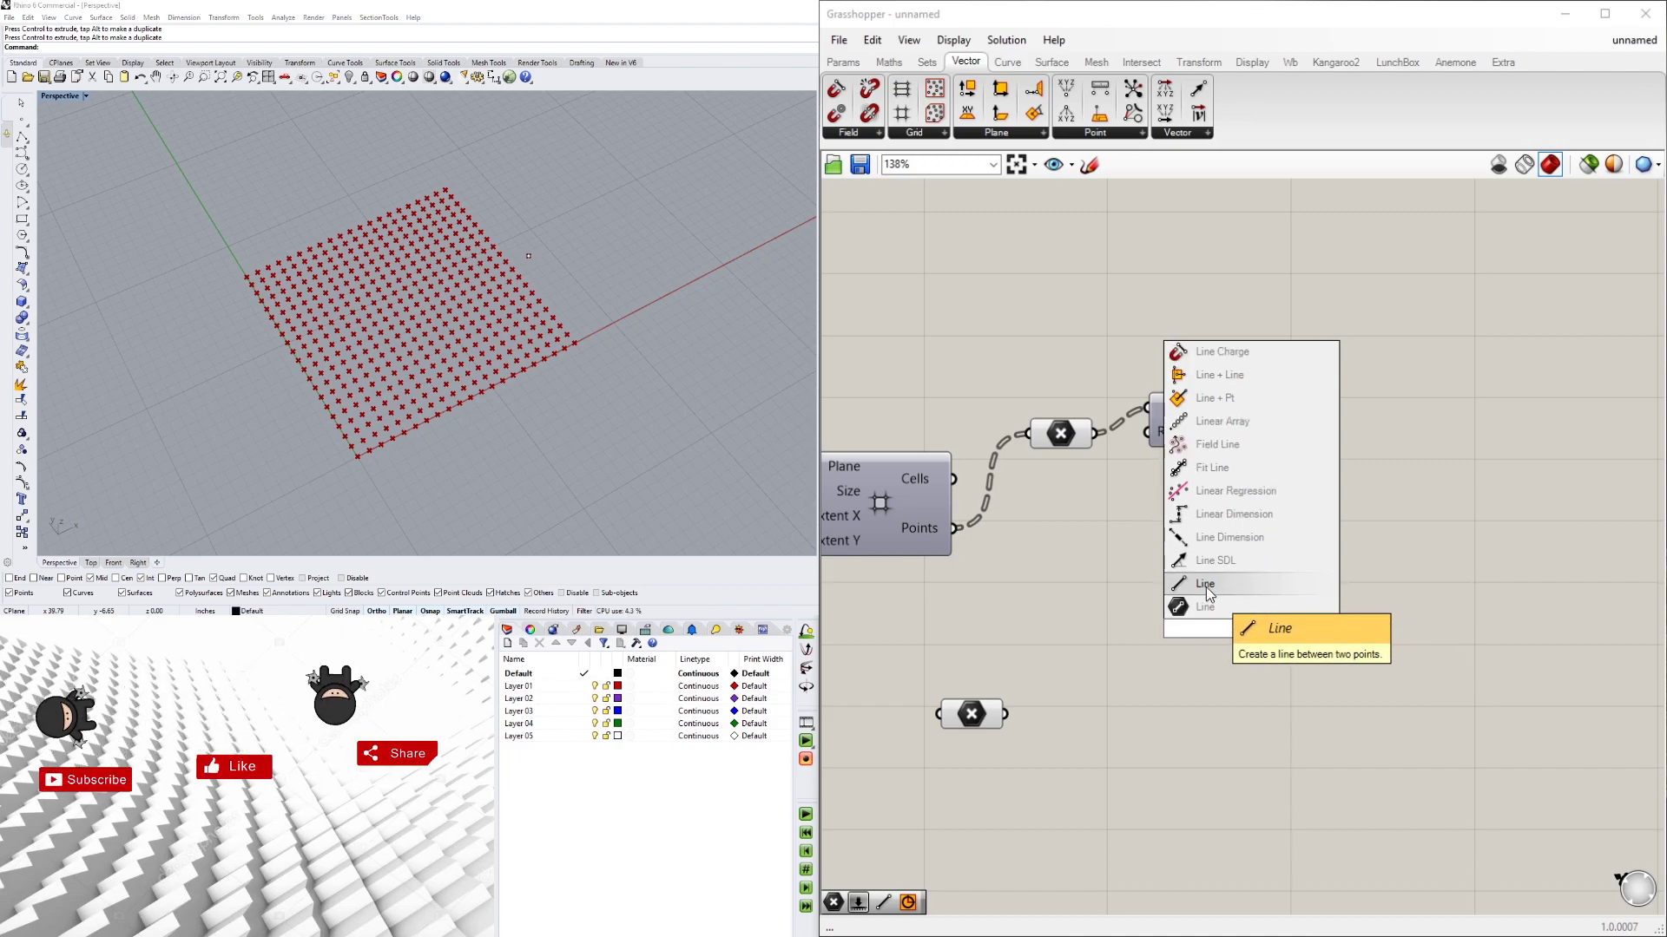
{"action": "left_click", "coordinate": [1252, 609]}
{"action": "left_click_drag", "start_coordinate": [1236, 634], "coordinate": [1276, 636]}
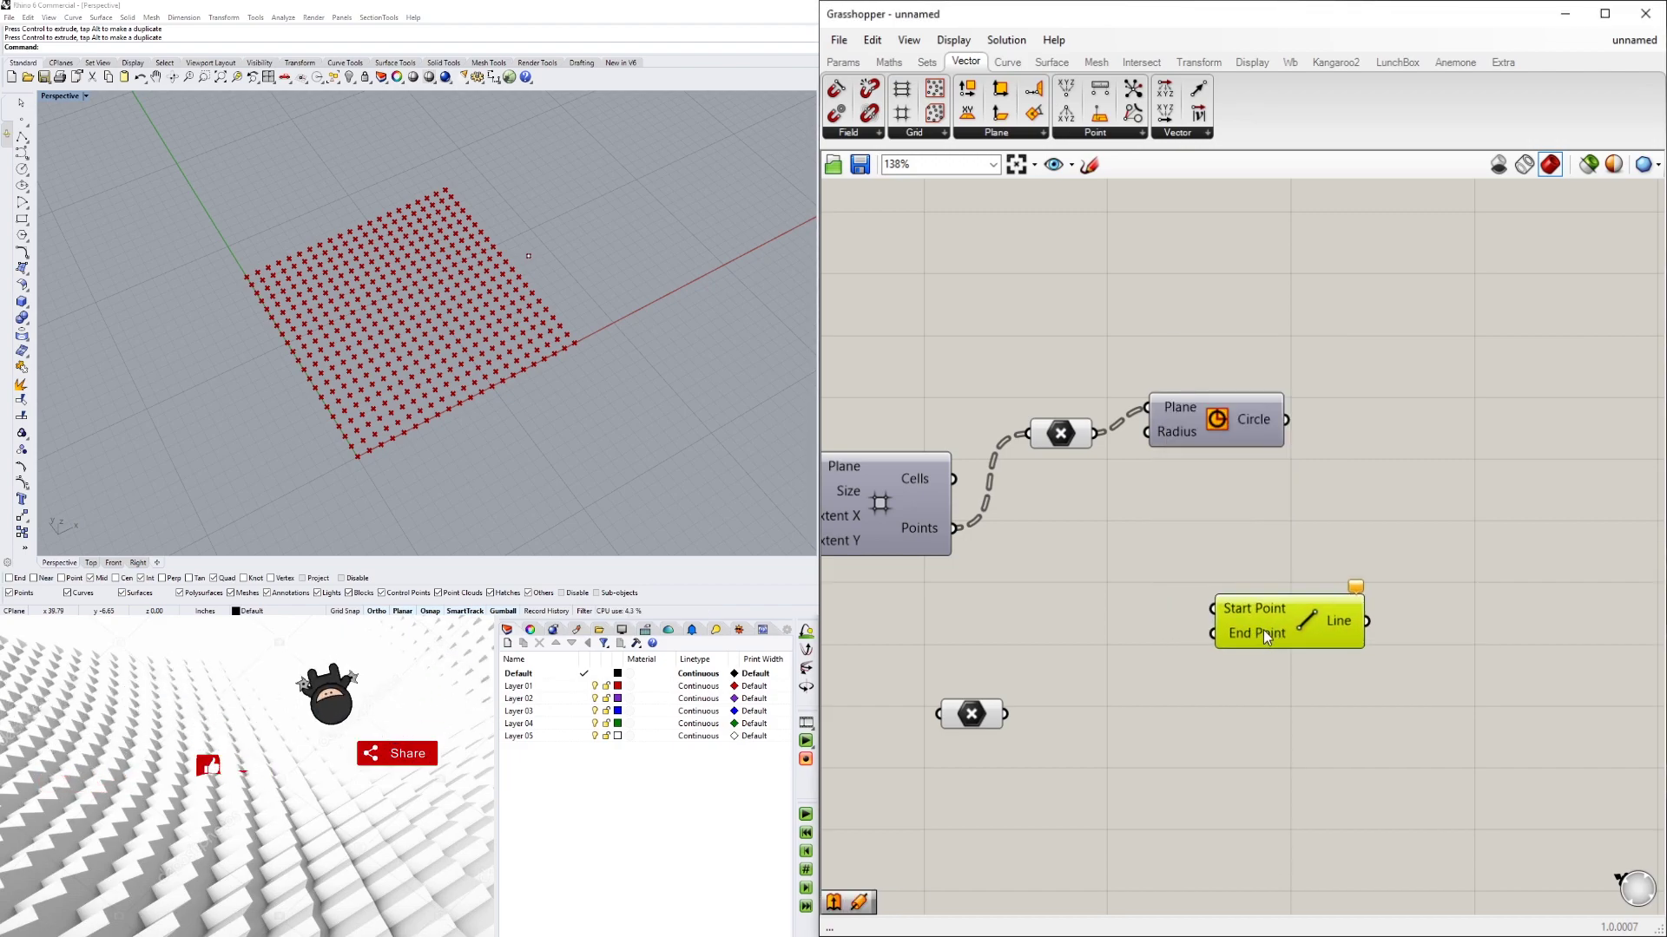
- Select the single Rhino point and its Point parameter to check that they correspond
{"action": "left_click", "coordinate": [485, 302]}
{"action": "left_click", "coordinate": [527, 256]}
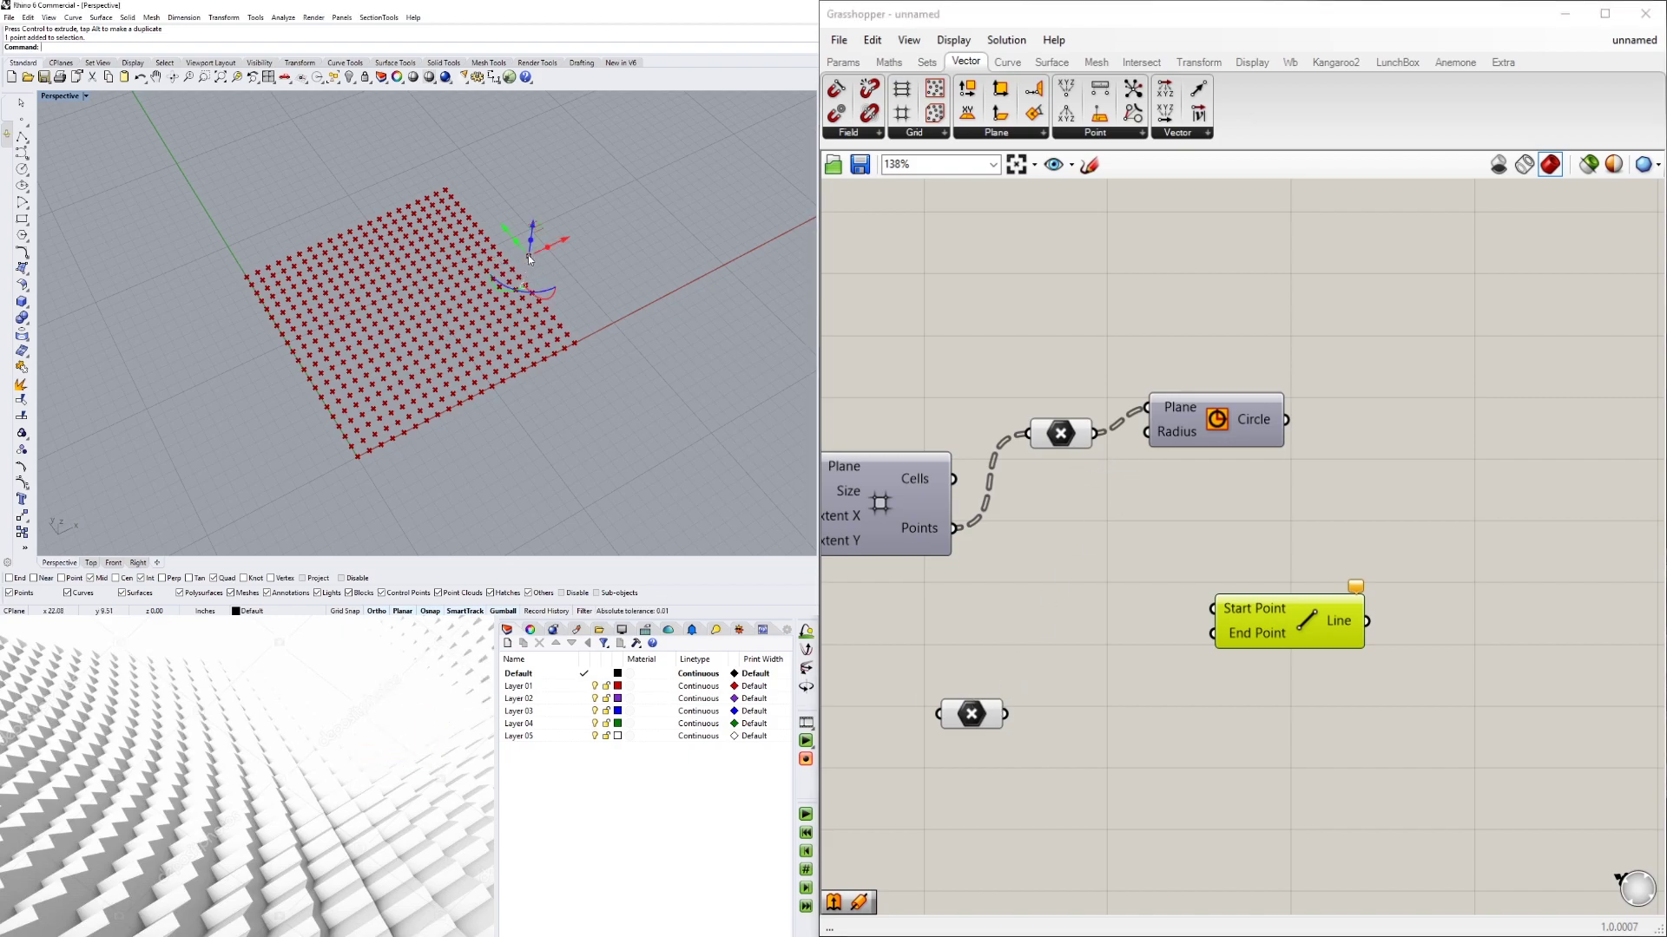
{"action": "left_click", "coordinate": [994, 700]}
{"action": "left_click", "coordinate": [598, 309]}
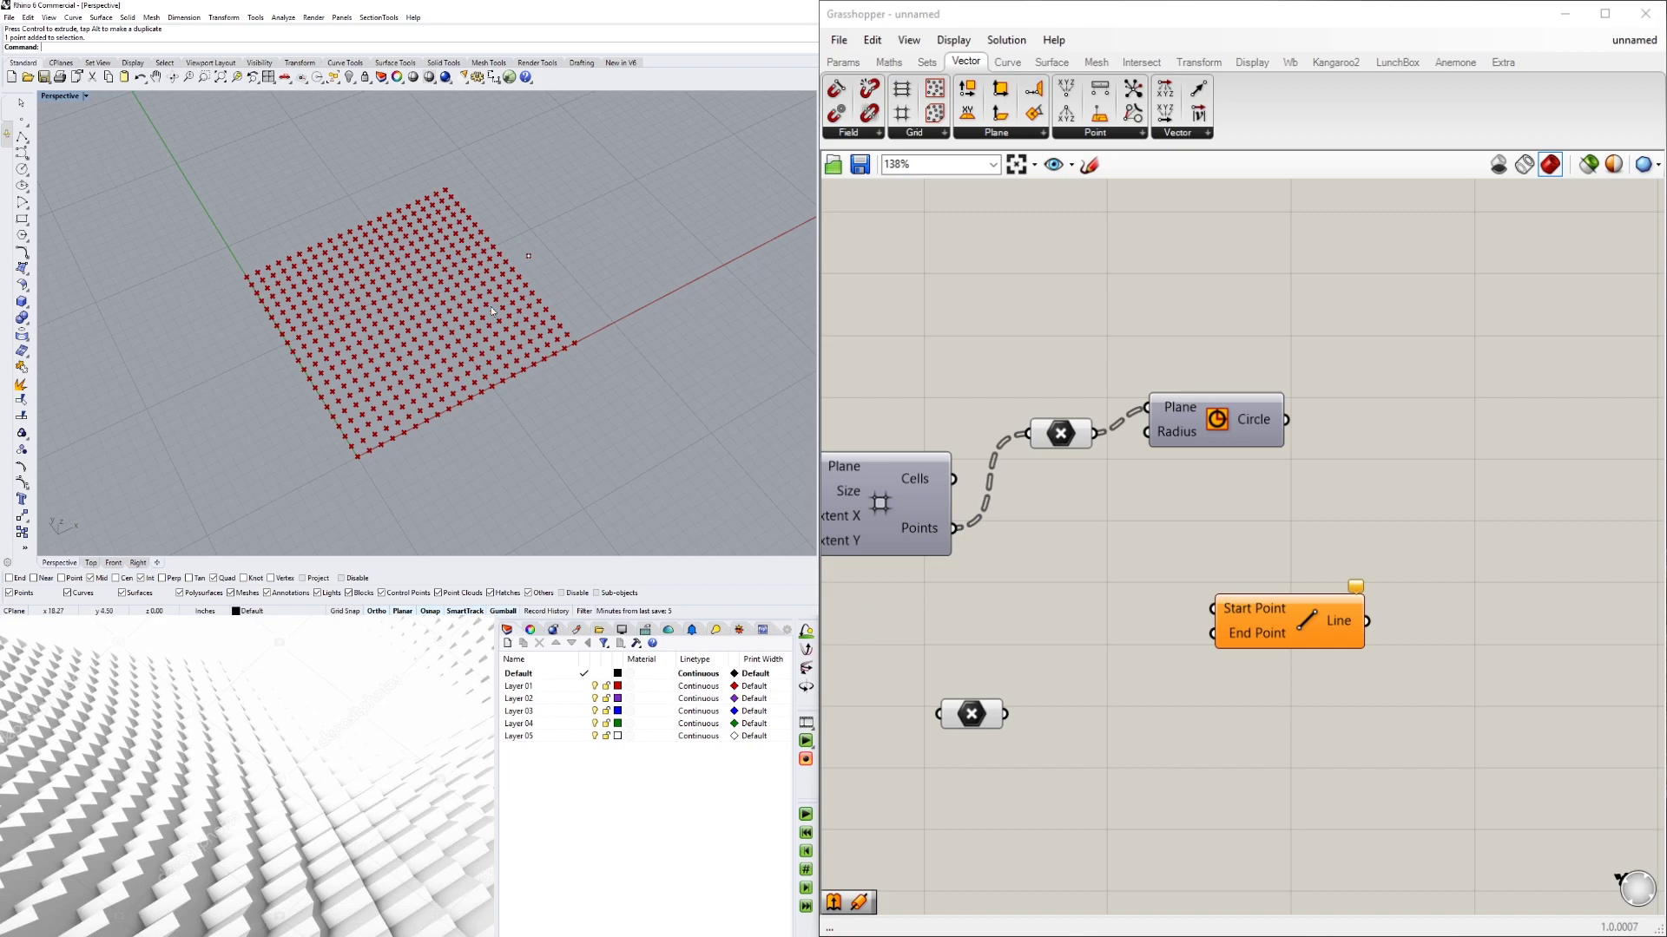
{"action": "left_click", "coordinate": [967, 713]}
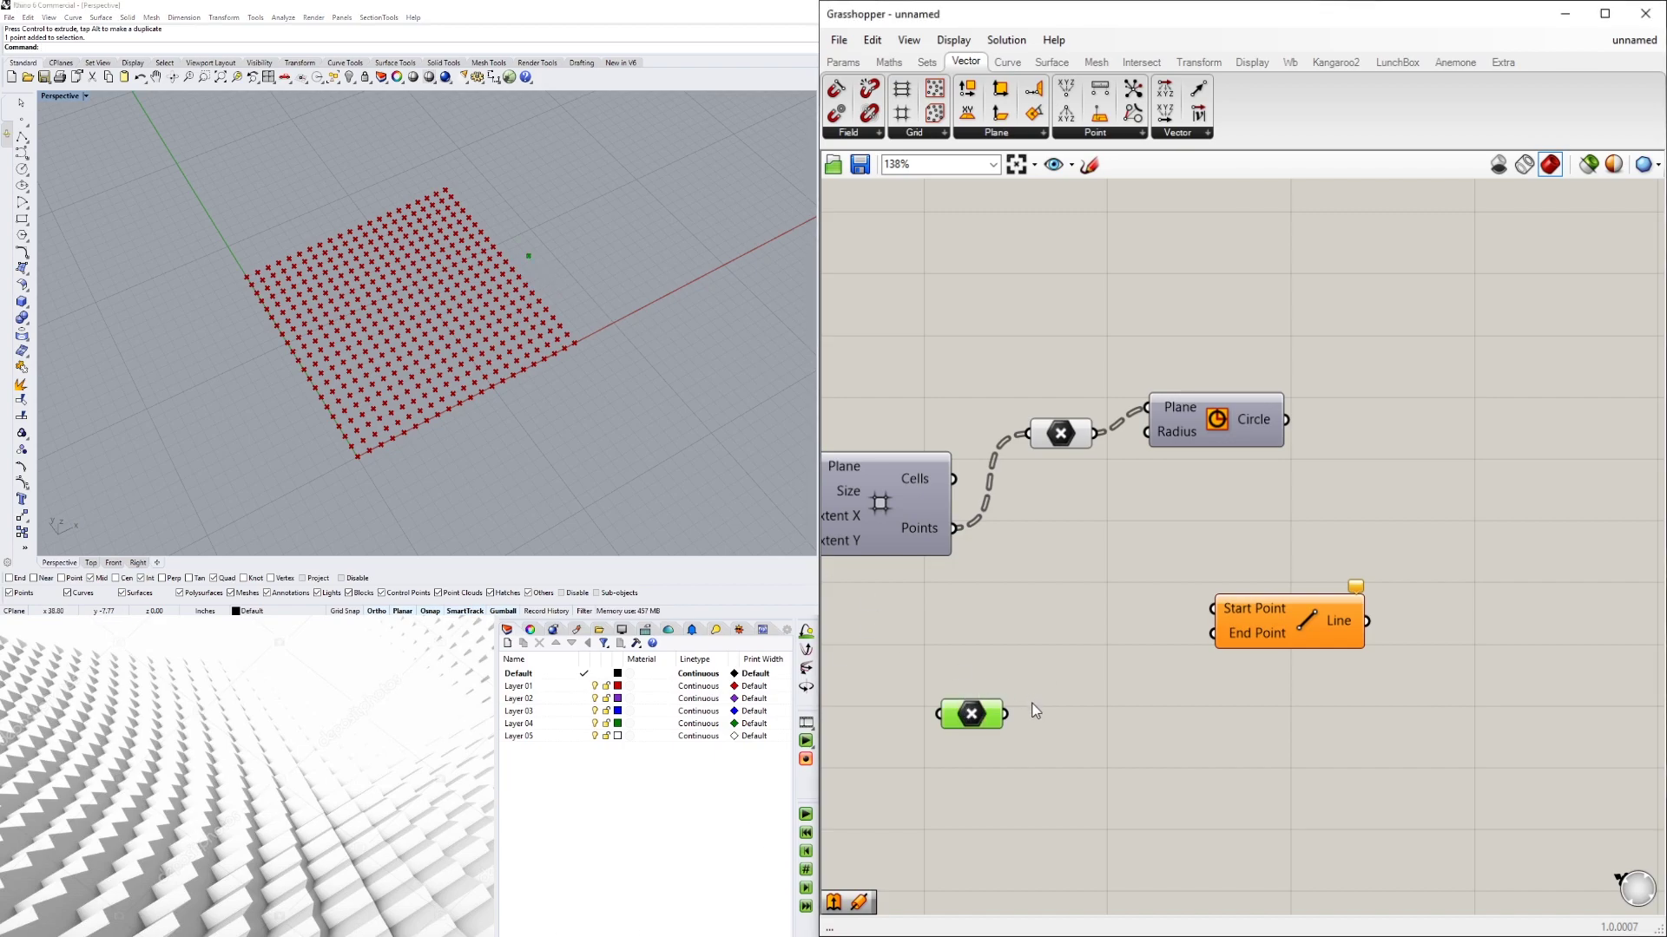
- Connect the single Point parameter to the Line's Start Point and the grid's Point parameter to its End Point
{"action": "left_click_drag", "start_coordinate": [1007, 713], "coordinate": [1181, 685]}
{"action": "left_click_drag", "start_coordinate": [1298, 765], "coordinate": [1185, 661]}
{"action": "left_click_drag", "start_coordinate": [1310, 707], "coordinate": [1319, 513]}
{"action": "left_click", "coordinate": [1017, 464]}
{"action": "left_click_drag", "start_coordinate": [1069, 431], "coordinate": [1236, 512]}
{"action": "left_click", "coordinate": [1298, 530]}
- Arrange the Line component and the single Point parameter next to each other below the Circle component
{"action": "scroll", "coordinate": [1288, 522], "scroll_direction": "up", "scroll_amount": 2}
{"action": "left_click_drag", "start_coordinate": [1340, 596], "coordinate": [1205, 522]}
{"action": "left_click_drag", "start_coordinate": [1348, 491], "coordinate": [1451, 501]}
{"action": "left_click_drag", "start_coordinate": [1162, 478], "coordinate": [1257, 454]}
{"action": "left_click", "coordinate": [1345, 569]}
- Move the single Rhino point in among the grid points near the edge and inspect the lines converging on it
{"action": "right_click_drag", "start_coordinate": [486, 278], "coordinate": [369, 248]}
{"action": "scroll", "coordinate": [627, 404], "scroll_direction": "up", "scroll_amount": 8}
{"action": "right_click_drag", "start_coordinate": [406, 320], "coordinate": [525, 360]}
{"action": "left_click", "coordinate": [1403, 510]}
{"action": "left_click", "coordinate": [453, 359]}
{"action": "left_click_drag", "start_coordinate": [514, 355], "coordinate": [363, 303]}
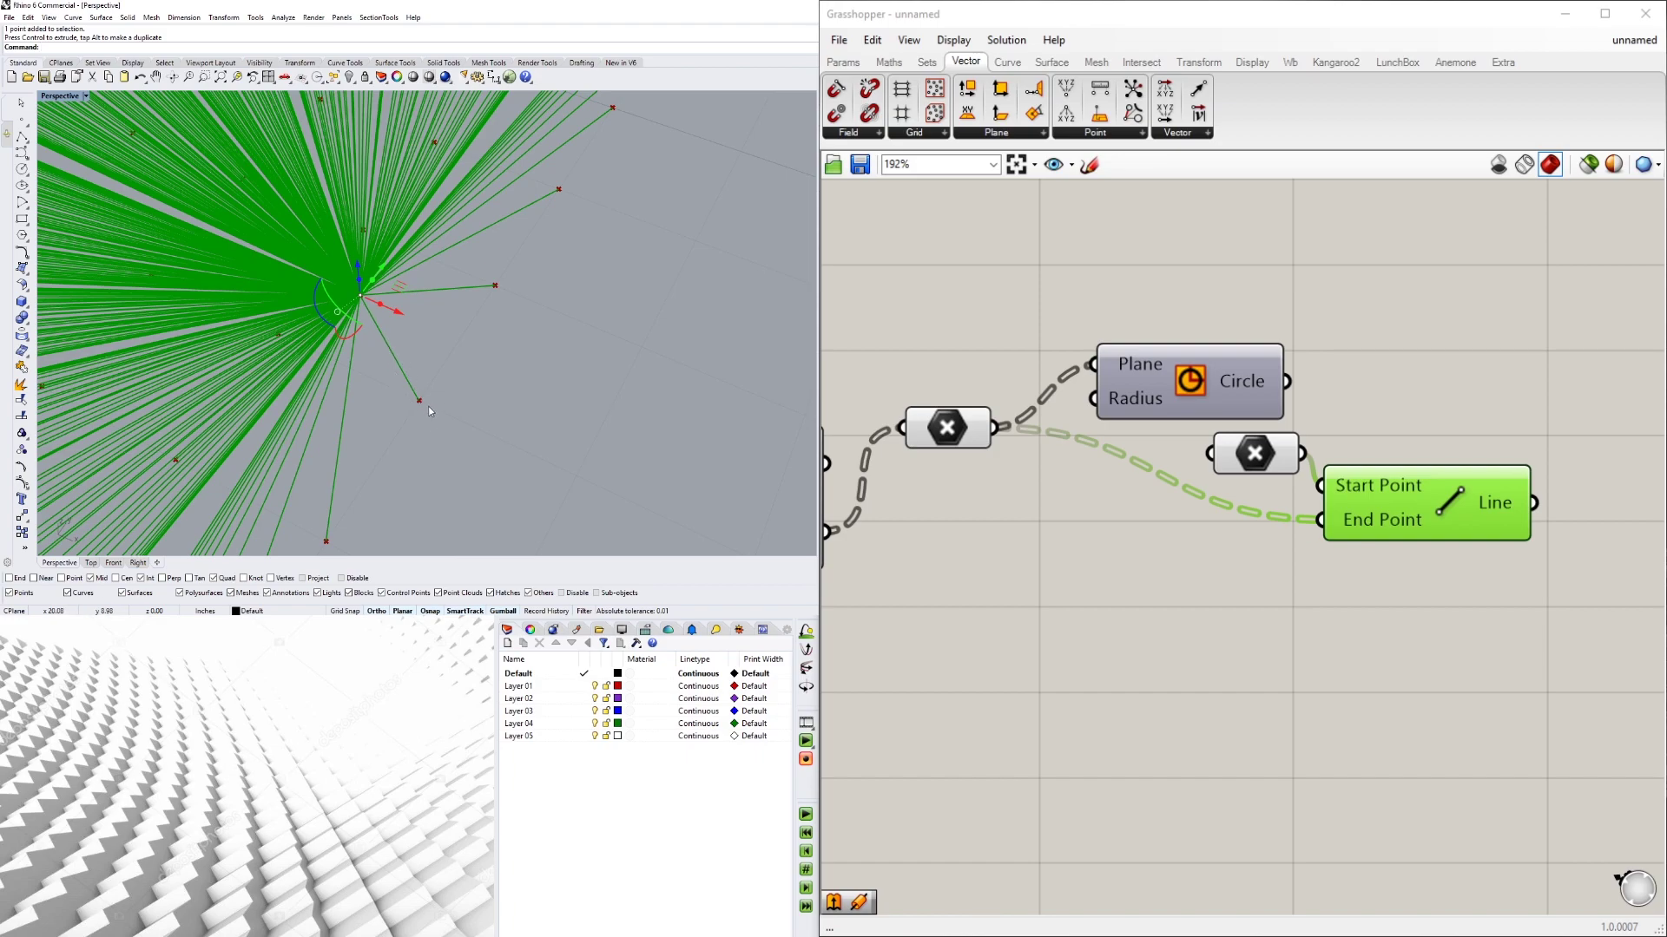
{"action": "scroll", "coordinate": [430, 408], "scroll_direction": "down", "scroll_amount": 5}
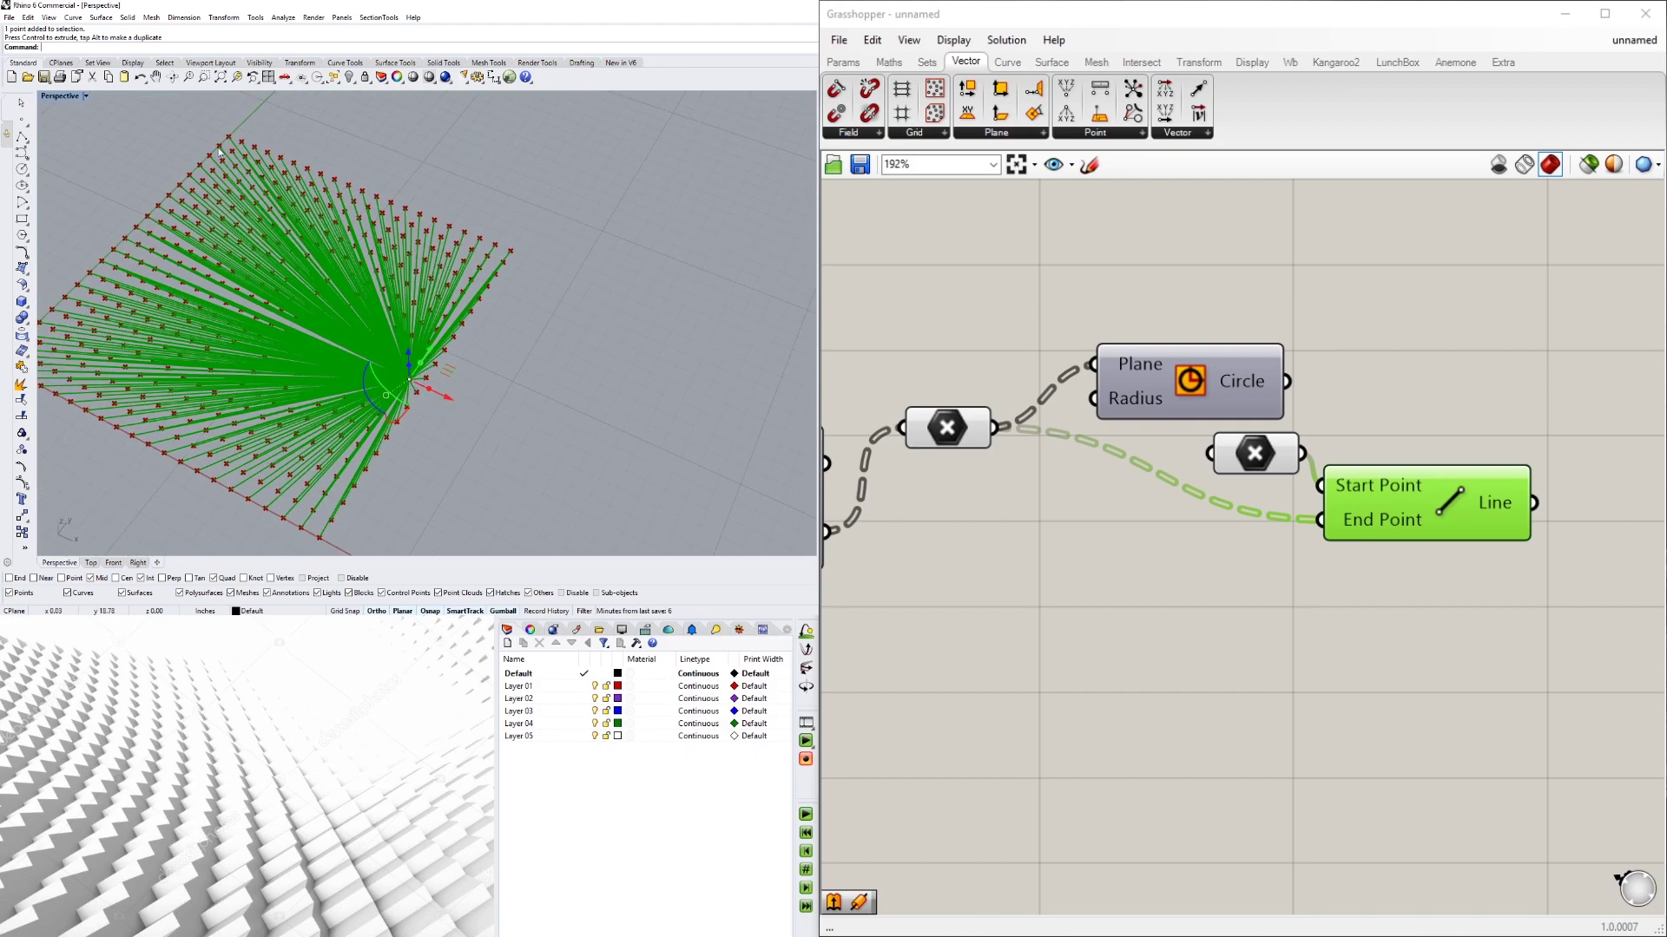
{"action": "scroll", "coordinate": [409, 344], "scroll_direction": "up", "scroll_amount": 3}
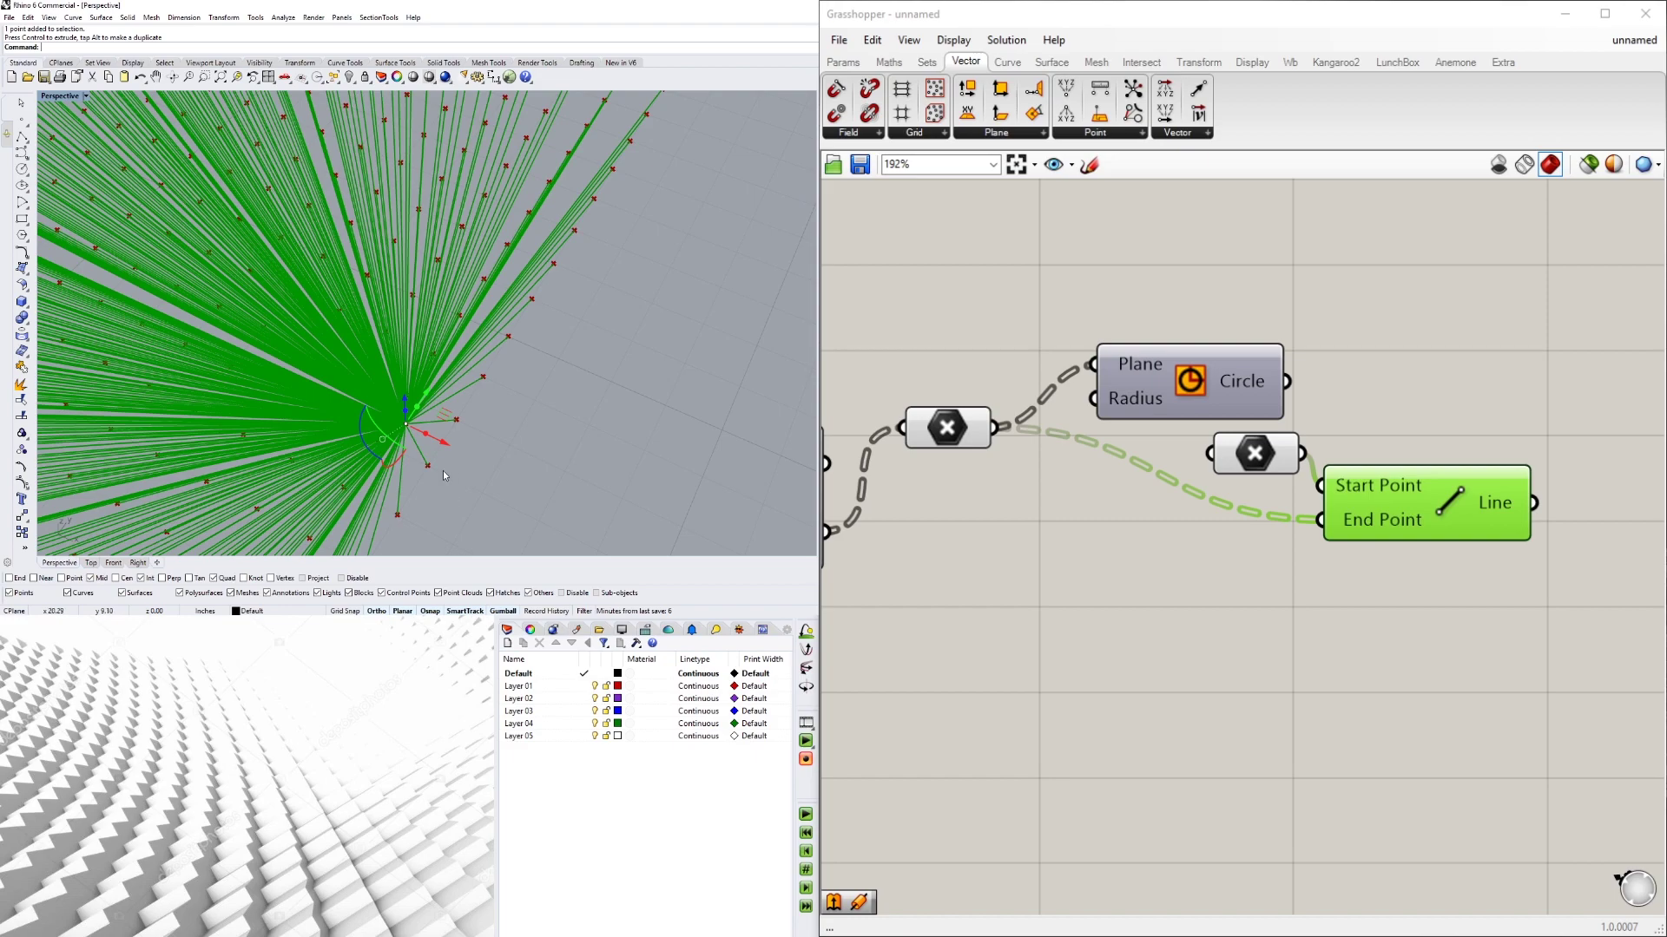
{"action": "scroll", "coordinate": [421, 477], "scroll_direction": "down", "scroll_amount": 4}
{"action": "right_click_drag", "start_coordinate": [420, 472], "coordinate": [384, 406]}
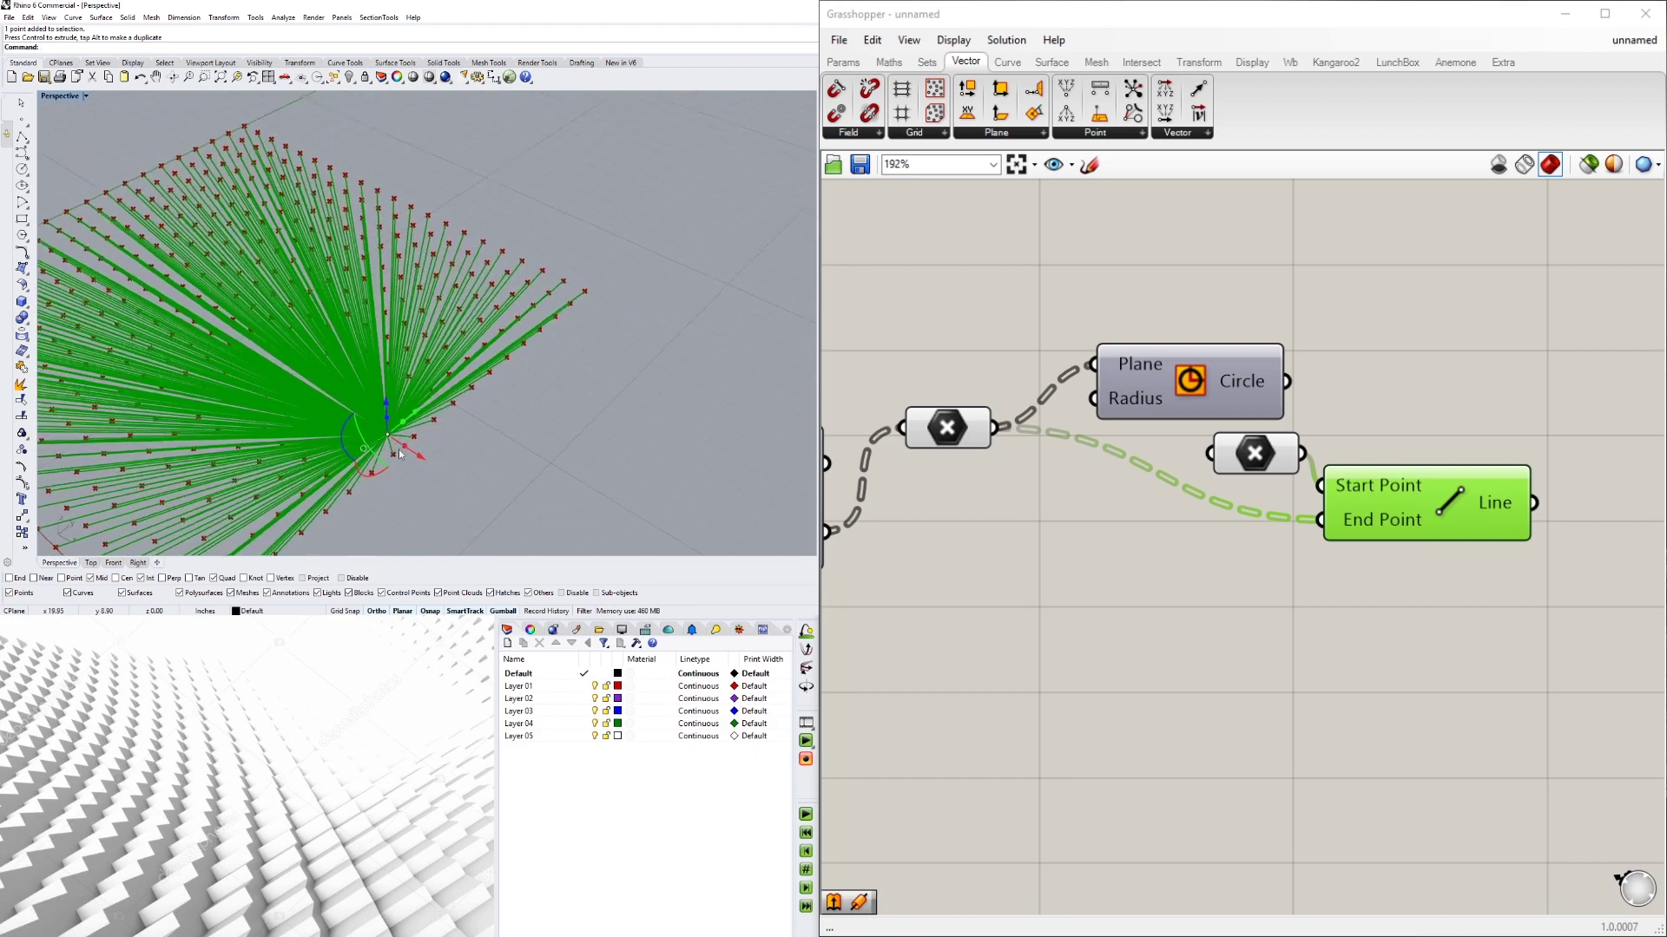
{"action": "scroll", "coordinate": [383, 402], "scroll_direction": "up", "scroll_amount": 4}
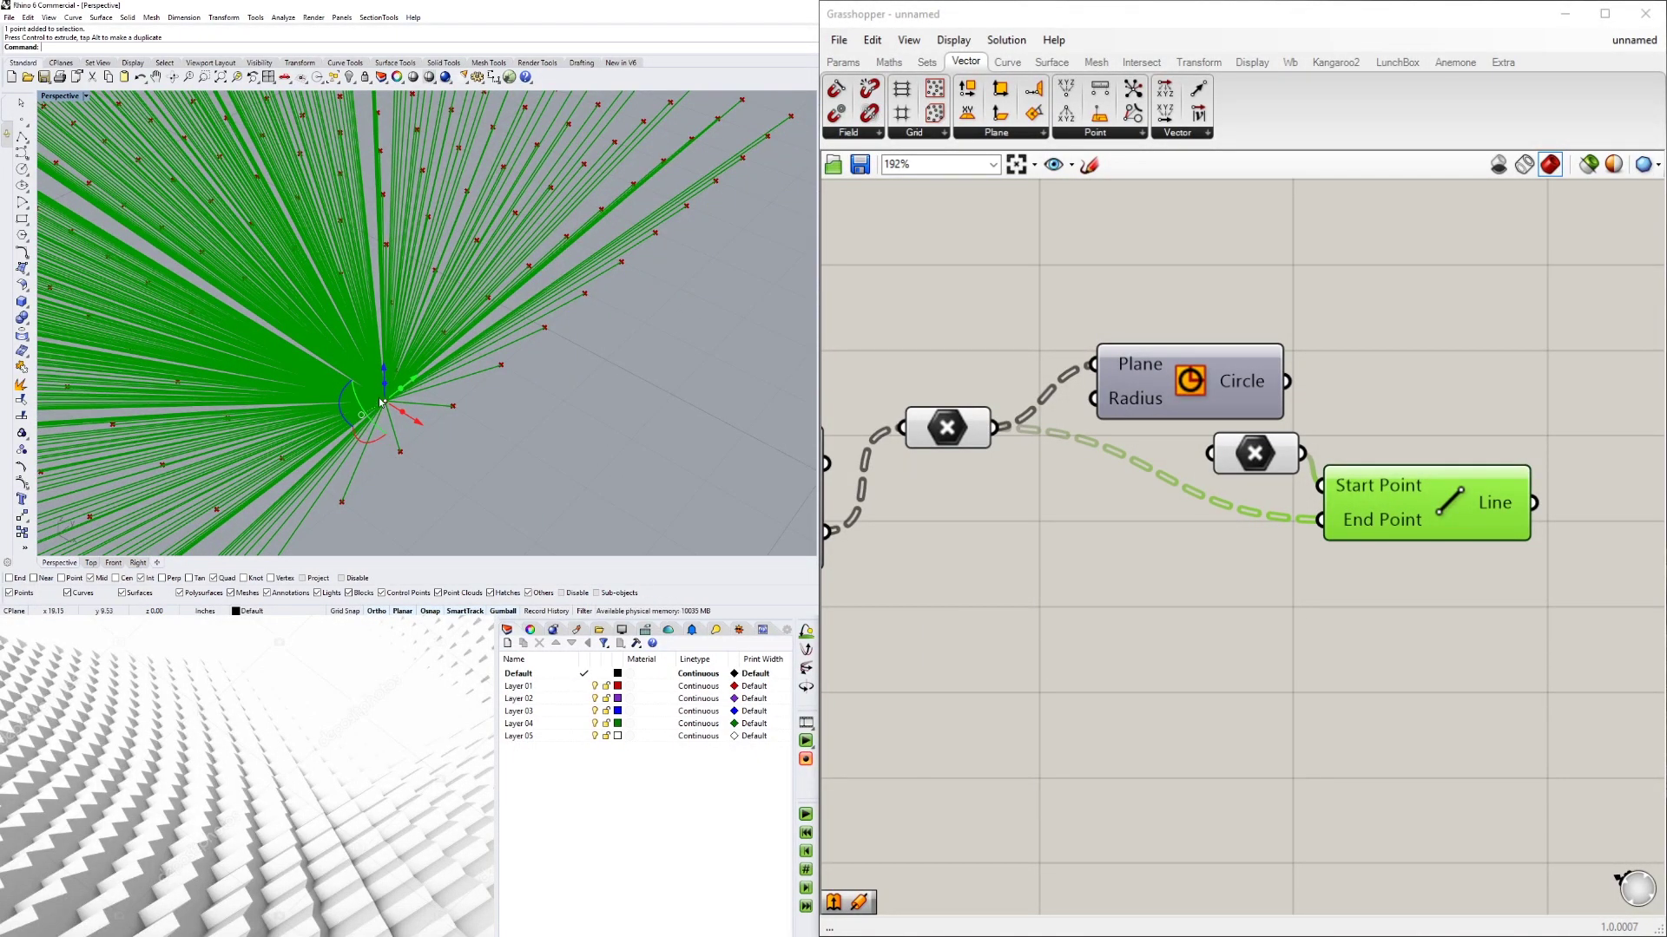
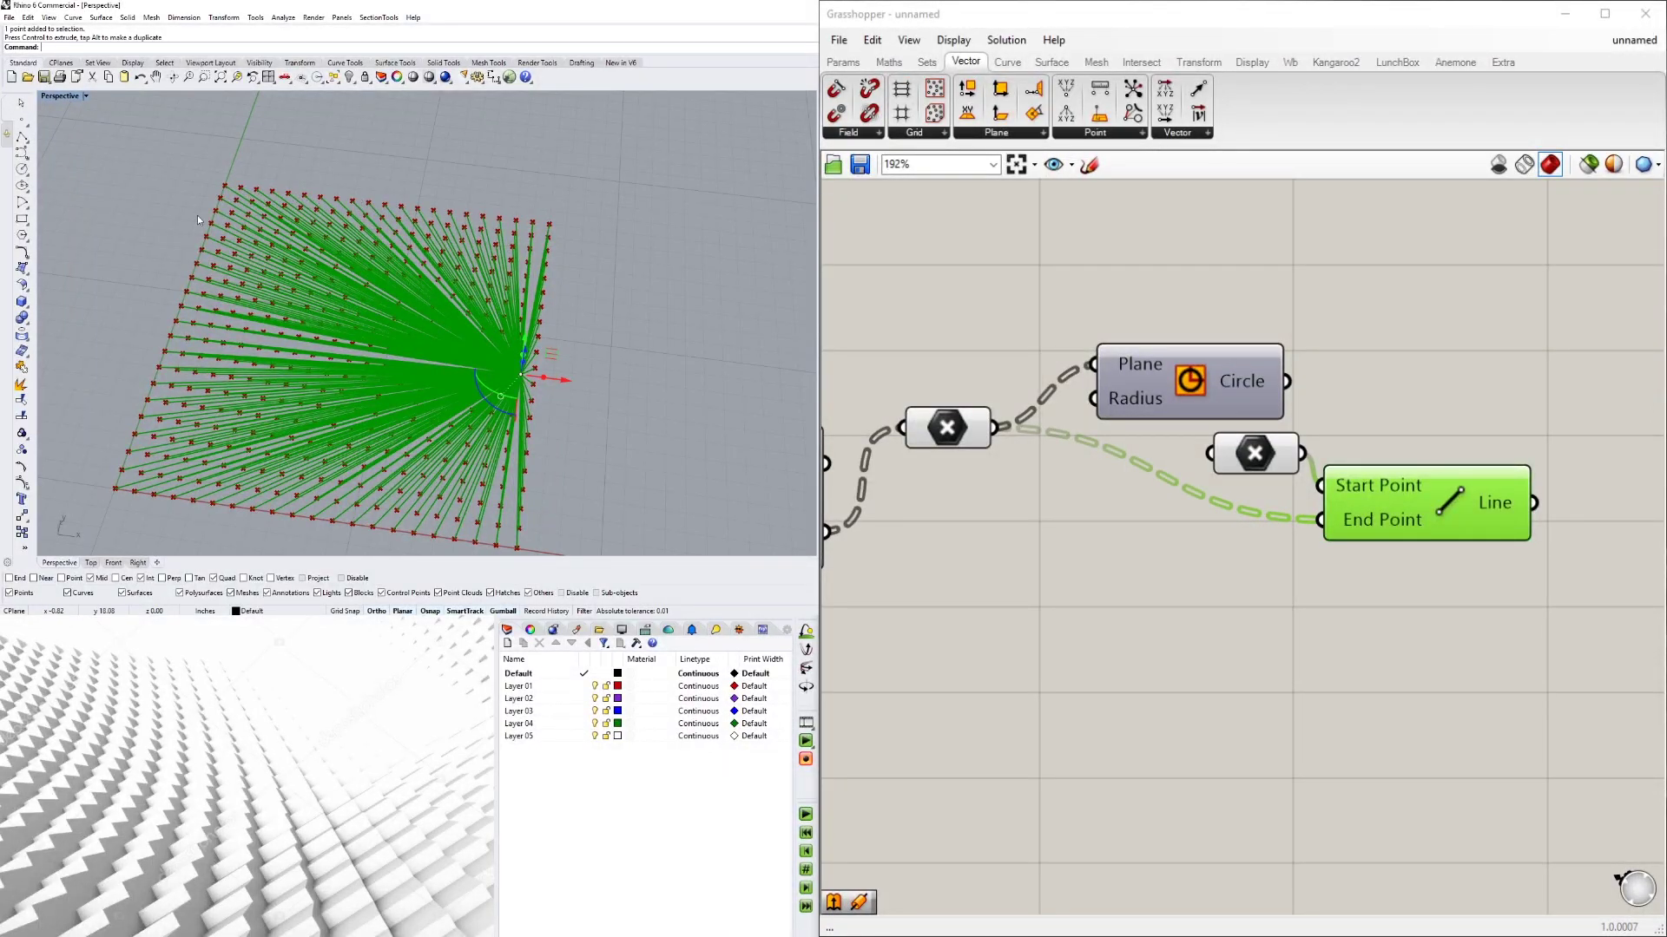
- Nudge the Line component slightly away from the single Point parameter
{"action": "left_click", "coordinate": [1144, 684]}
{"action": "right_click_drag", "start_coordinate": [1477, 618], "coordinate": [1267, 603]}
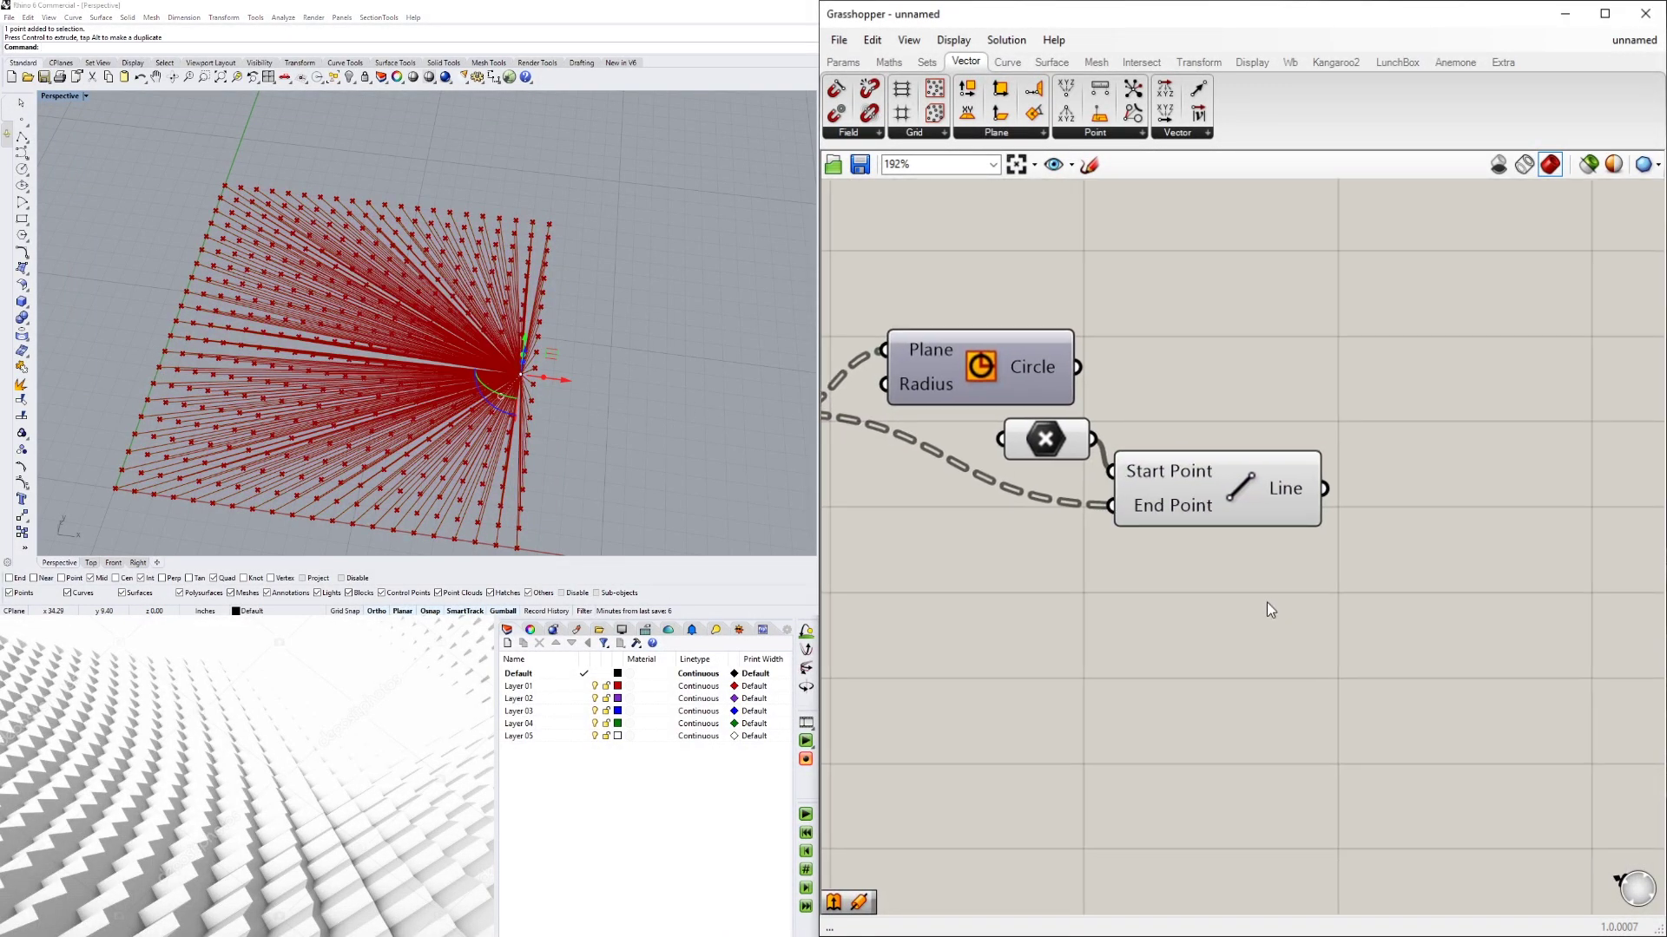
{"action": "left_click_drag", "start_coordinate": [1216, 511], "coordinate": [1235, 509]}
{"action": "left_click", "coordinate": [1236, 583]}
- Add a Custom Preview component to the canvas and place it beyond the Line component
{"action": "right_click_drag", "start_coordinate": [1151, 623], "coordinate": [1096, 602]}
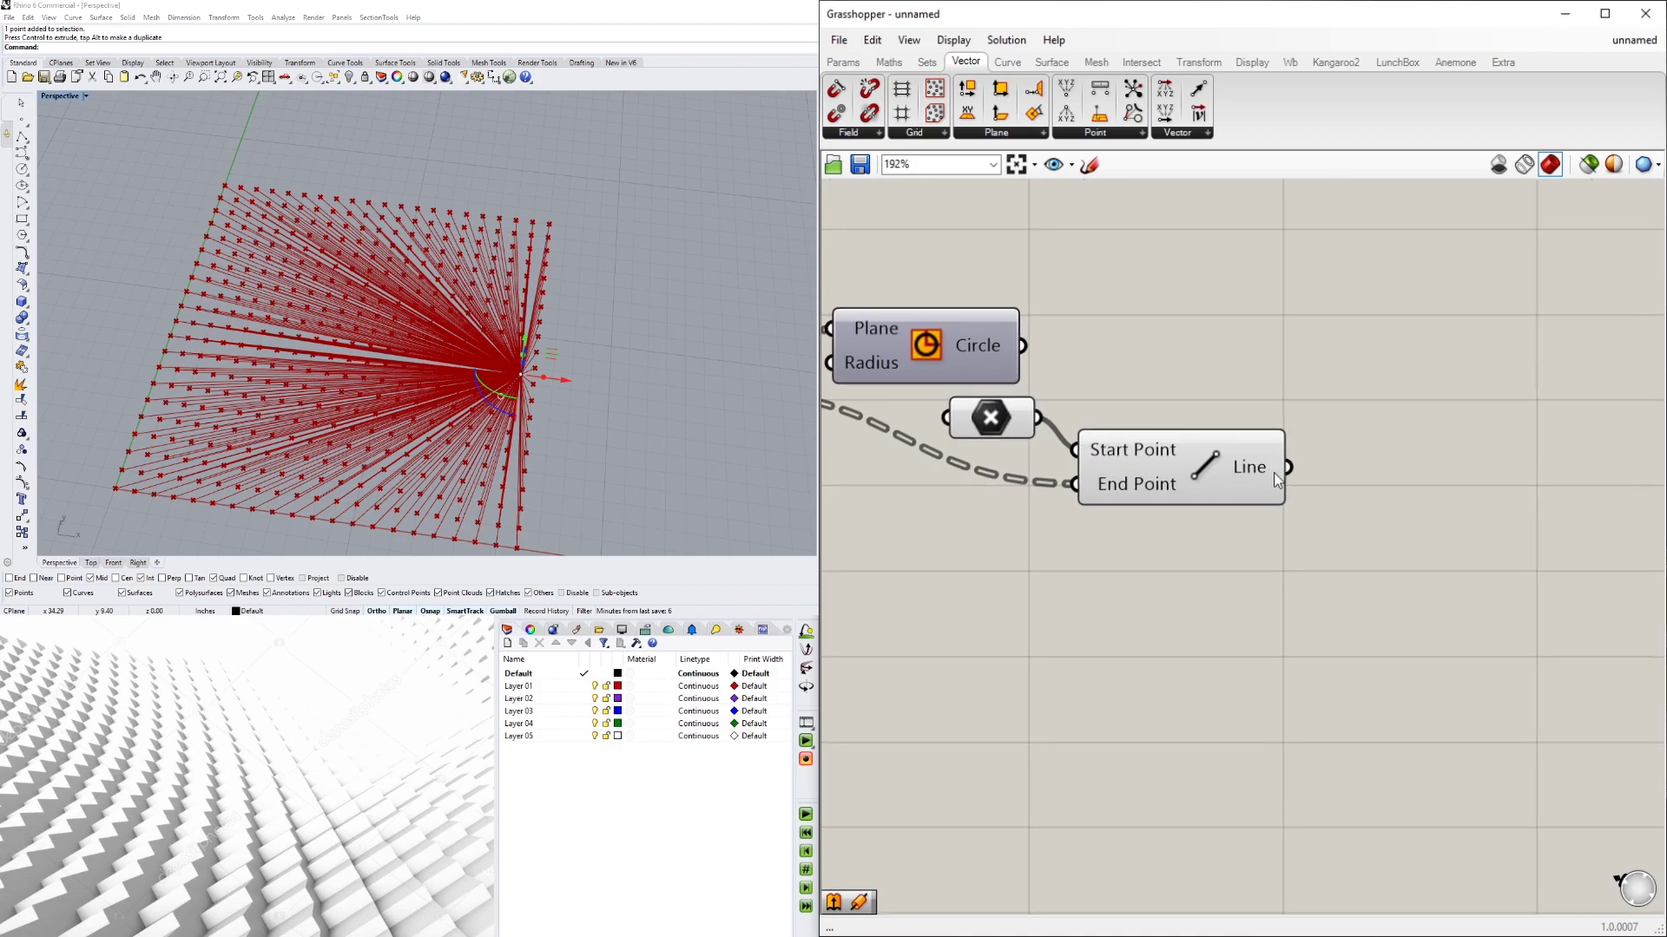
{"action": "double_click", "coordinate": [1426, 582]}
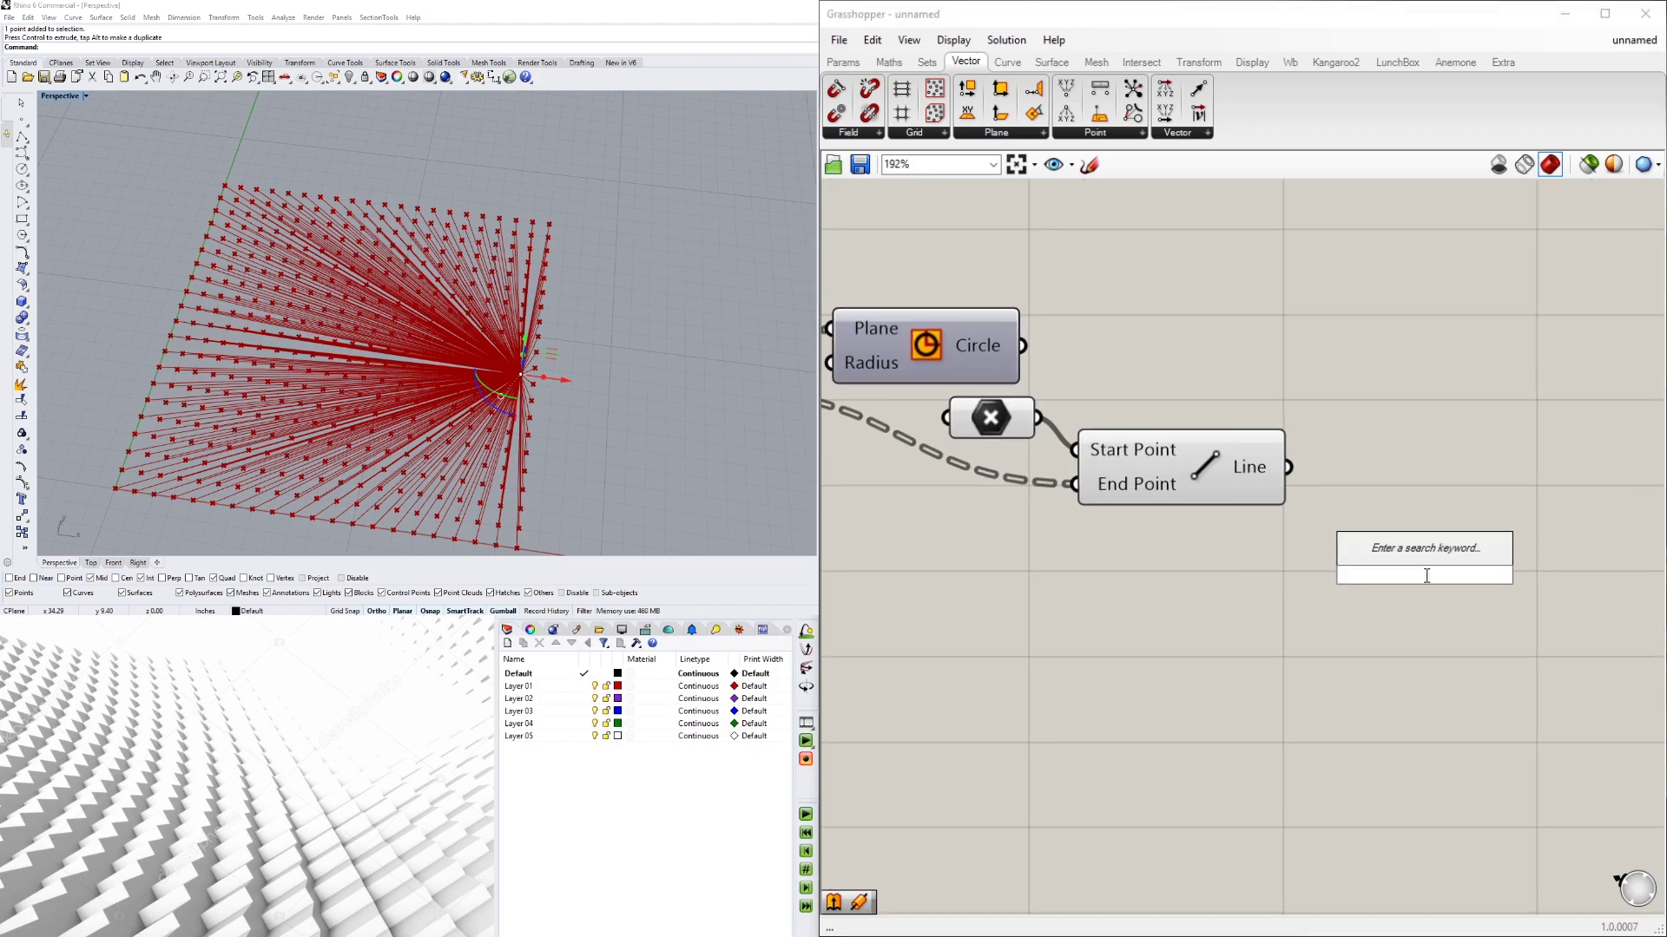
{"action": "type", "text": "CUST"}
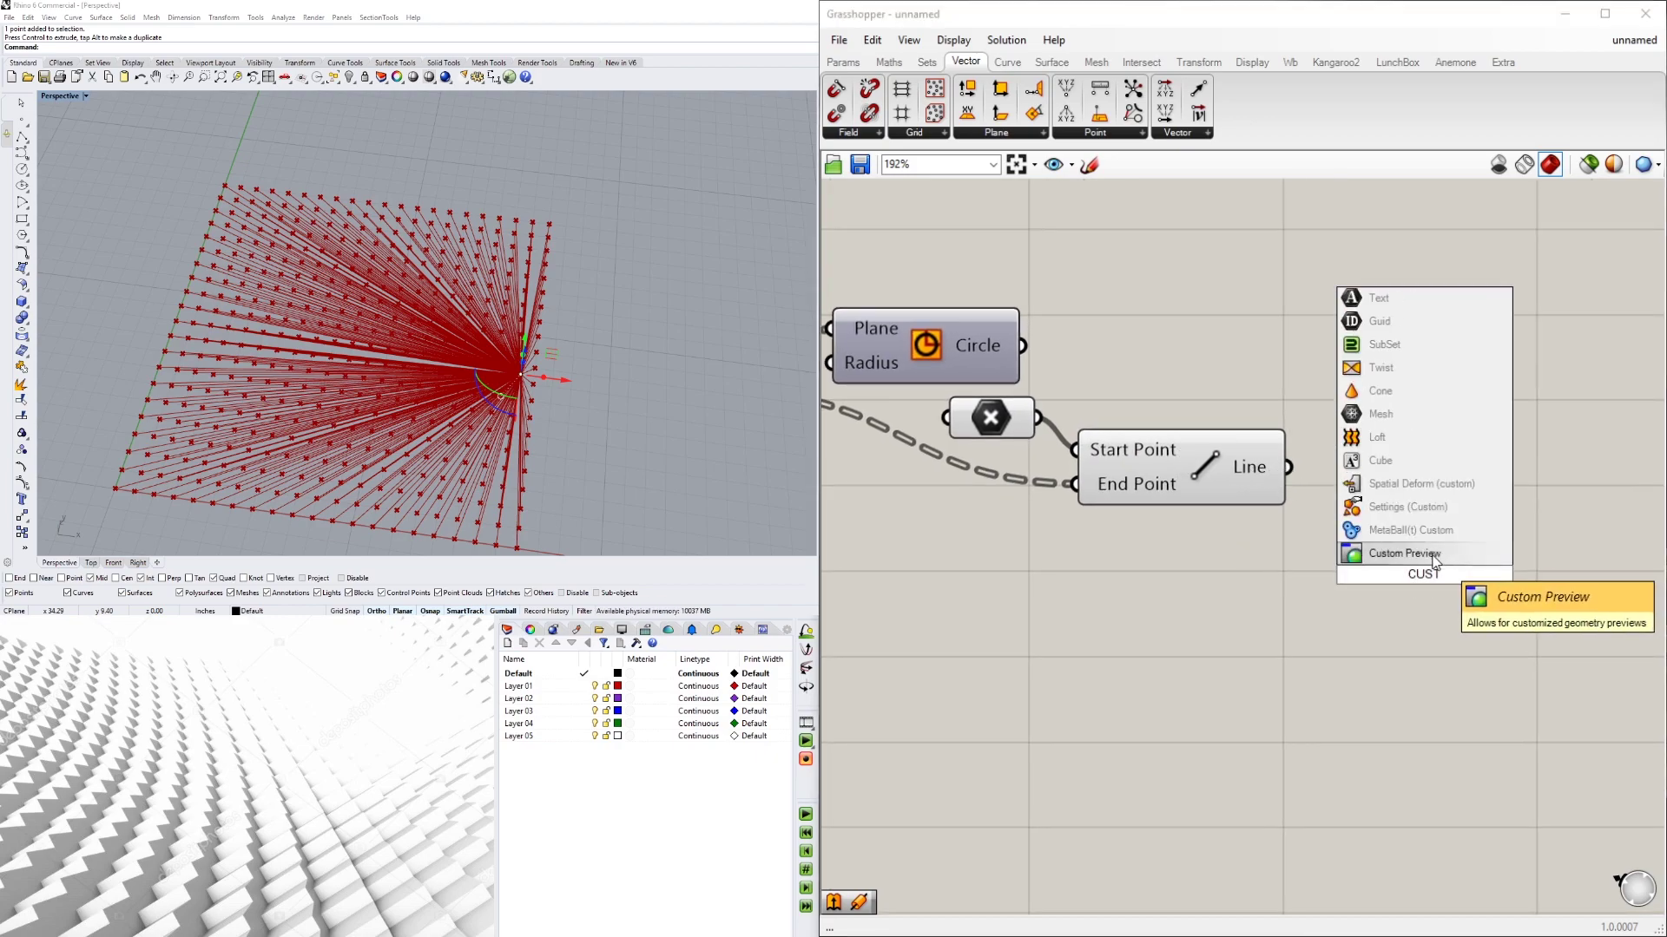
{"action": "left_click", "coordinate": [1433, 560]}
{"action": "left_click_drag", "start_coordinate": [1422, 587], "coordinate": [1559, 555]}
{"action": "double_click", "coordinate": [1313, 632]}
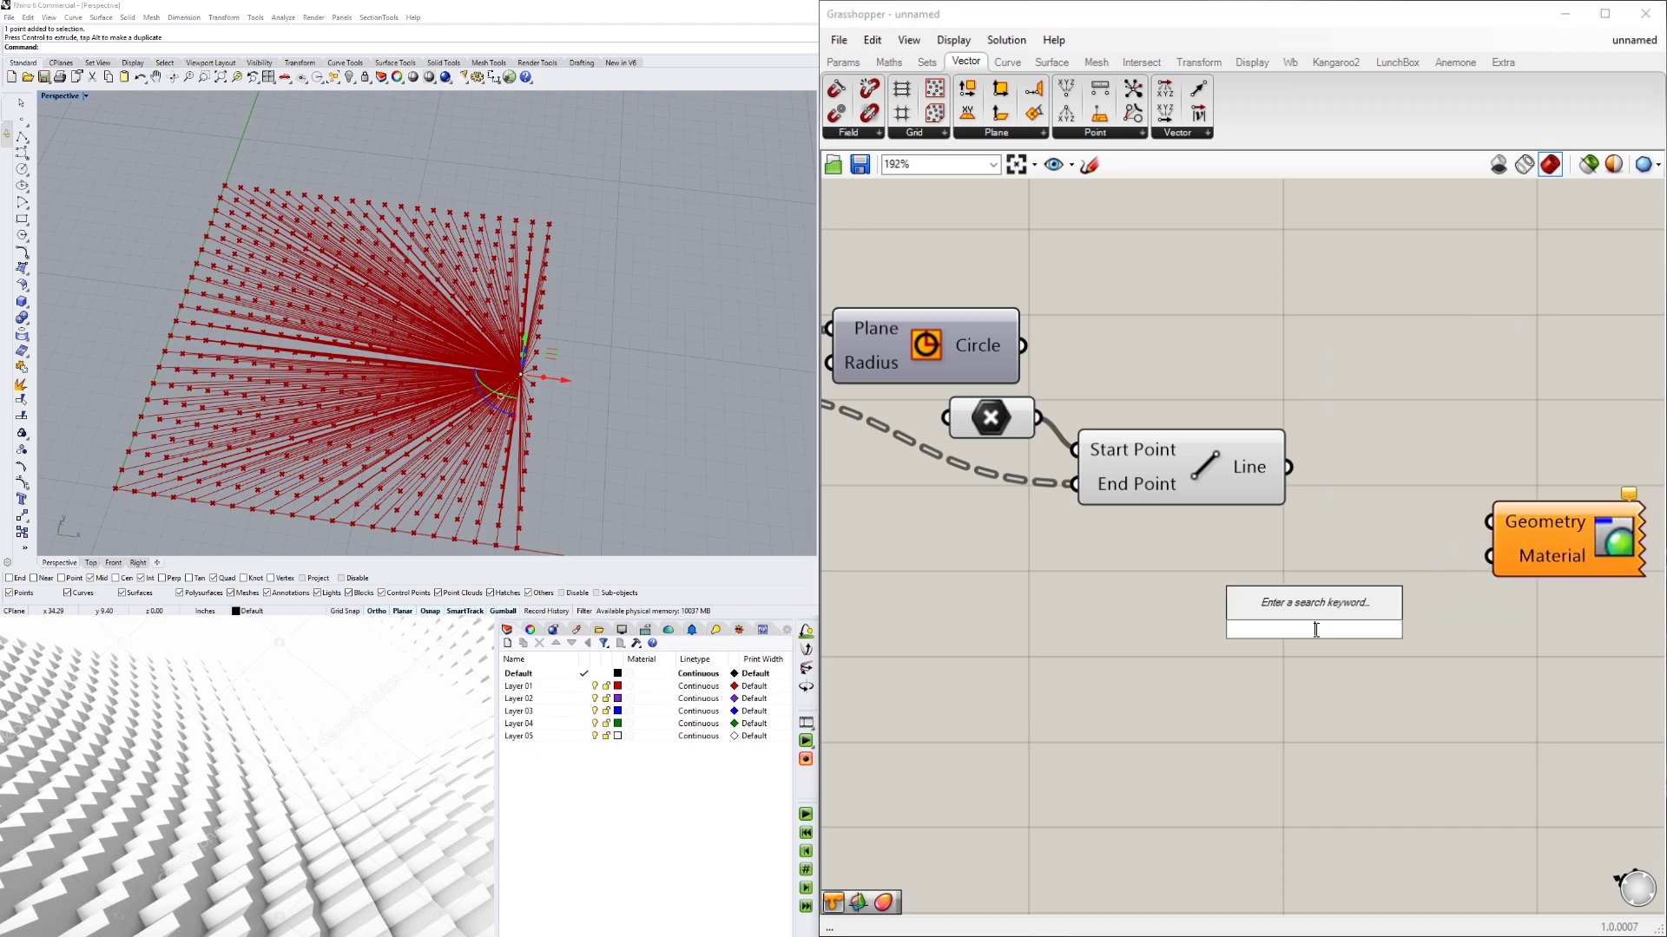
{"action": "type", "text": "SWA"}
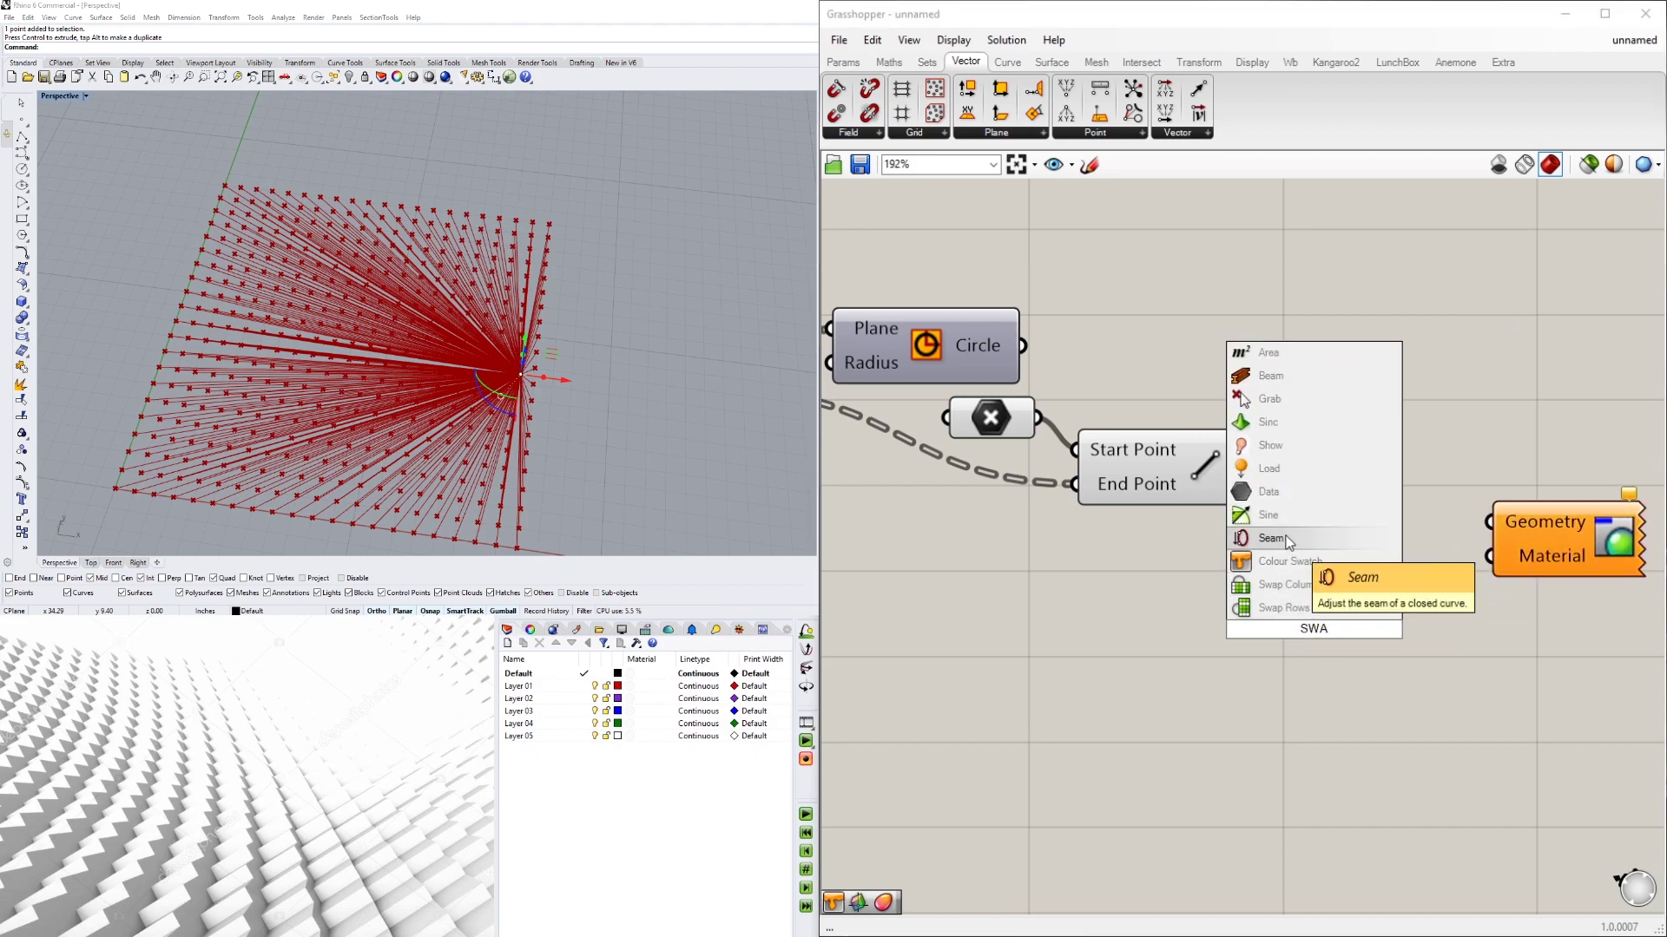
{"action": "left_click", "coordinate": [1309, 587]}
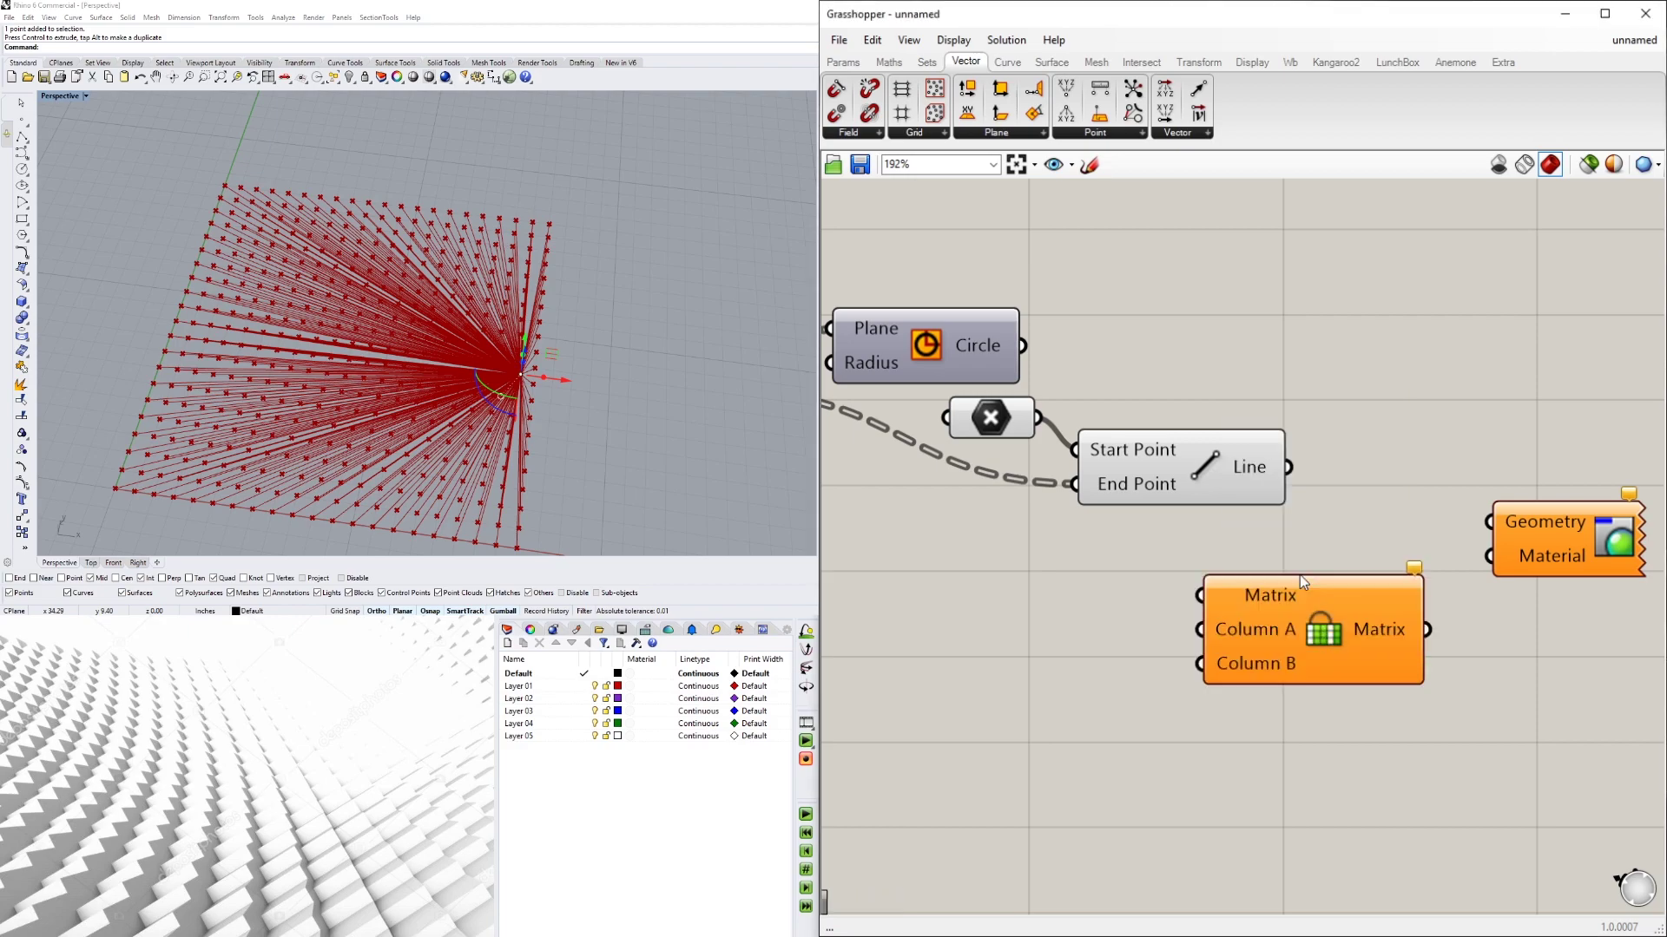
{"action": "left_click", "coordinate": [1325, 654]}
{"action": "key", "text": "Delete"}
- Add a Colour Swatch, feed it into the Custom Preview's Material input, and connect the Line output to its Geometry input
{"action": "double_click", "coordinate": [1278, 659]}
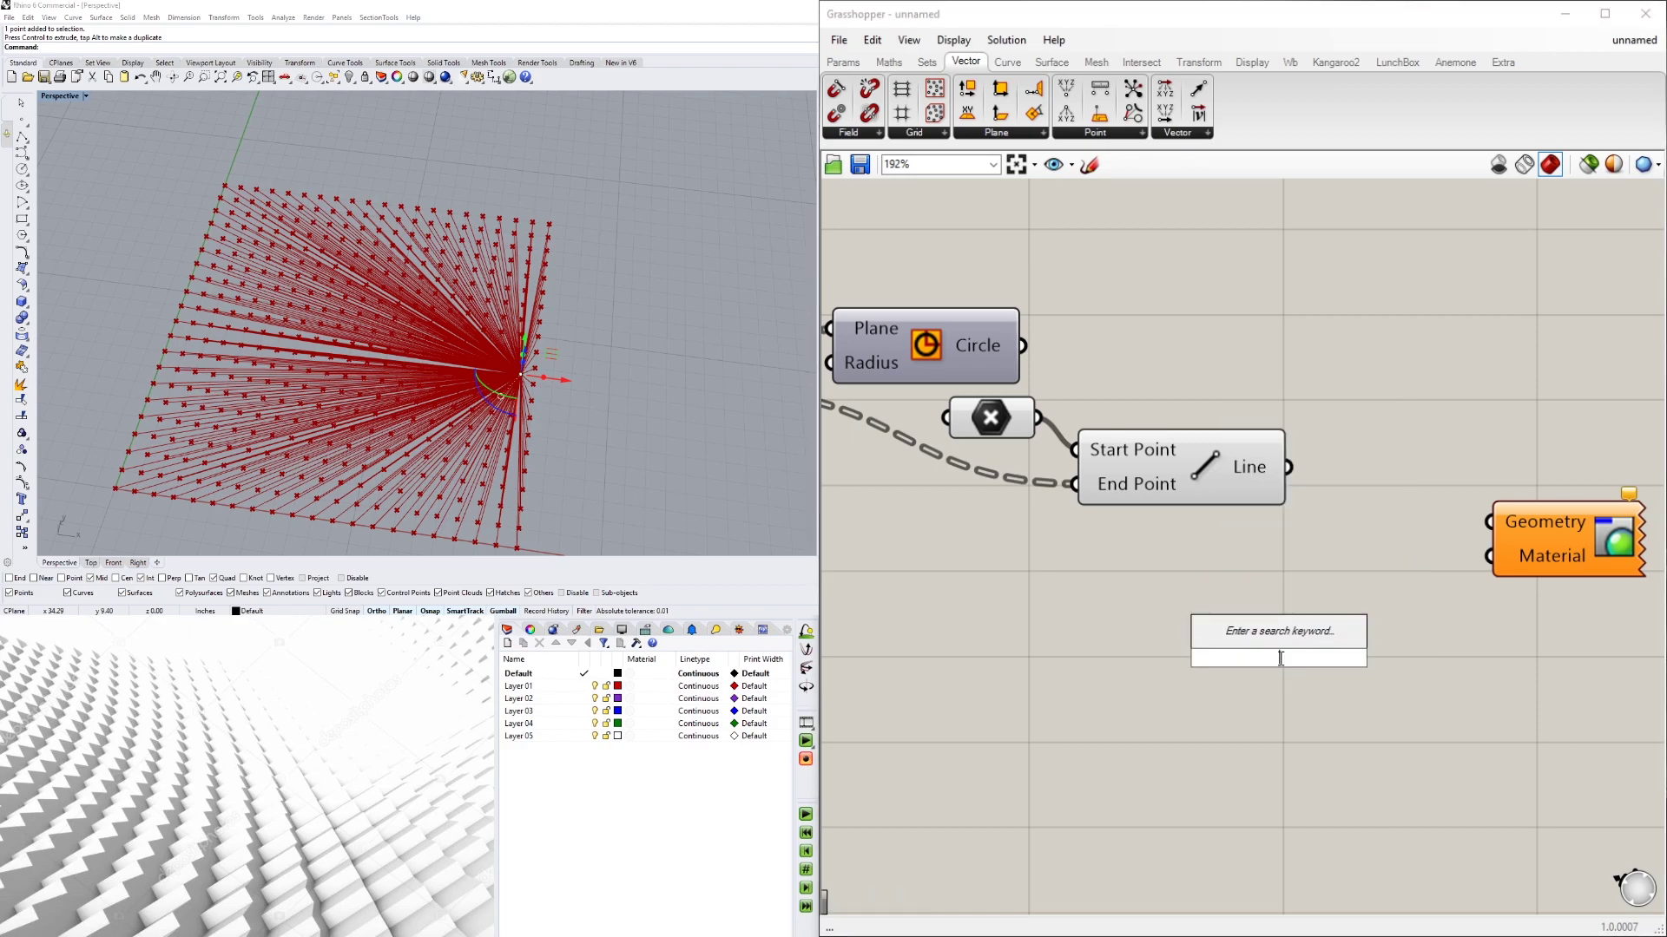
{"action": "type", "text": "SWA"}
{"action": "left_click", "coordinate": [1321, 591]}
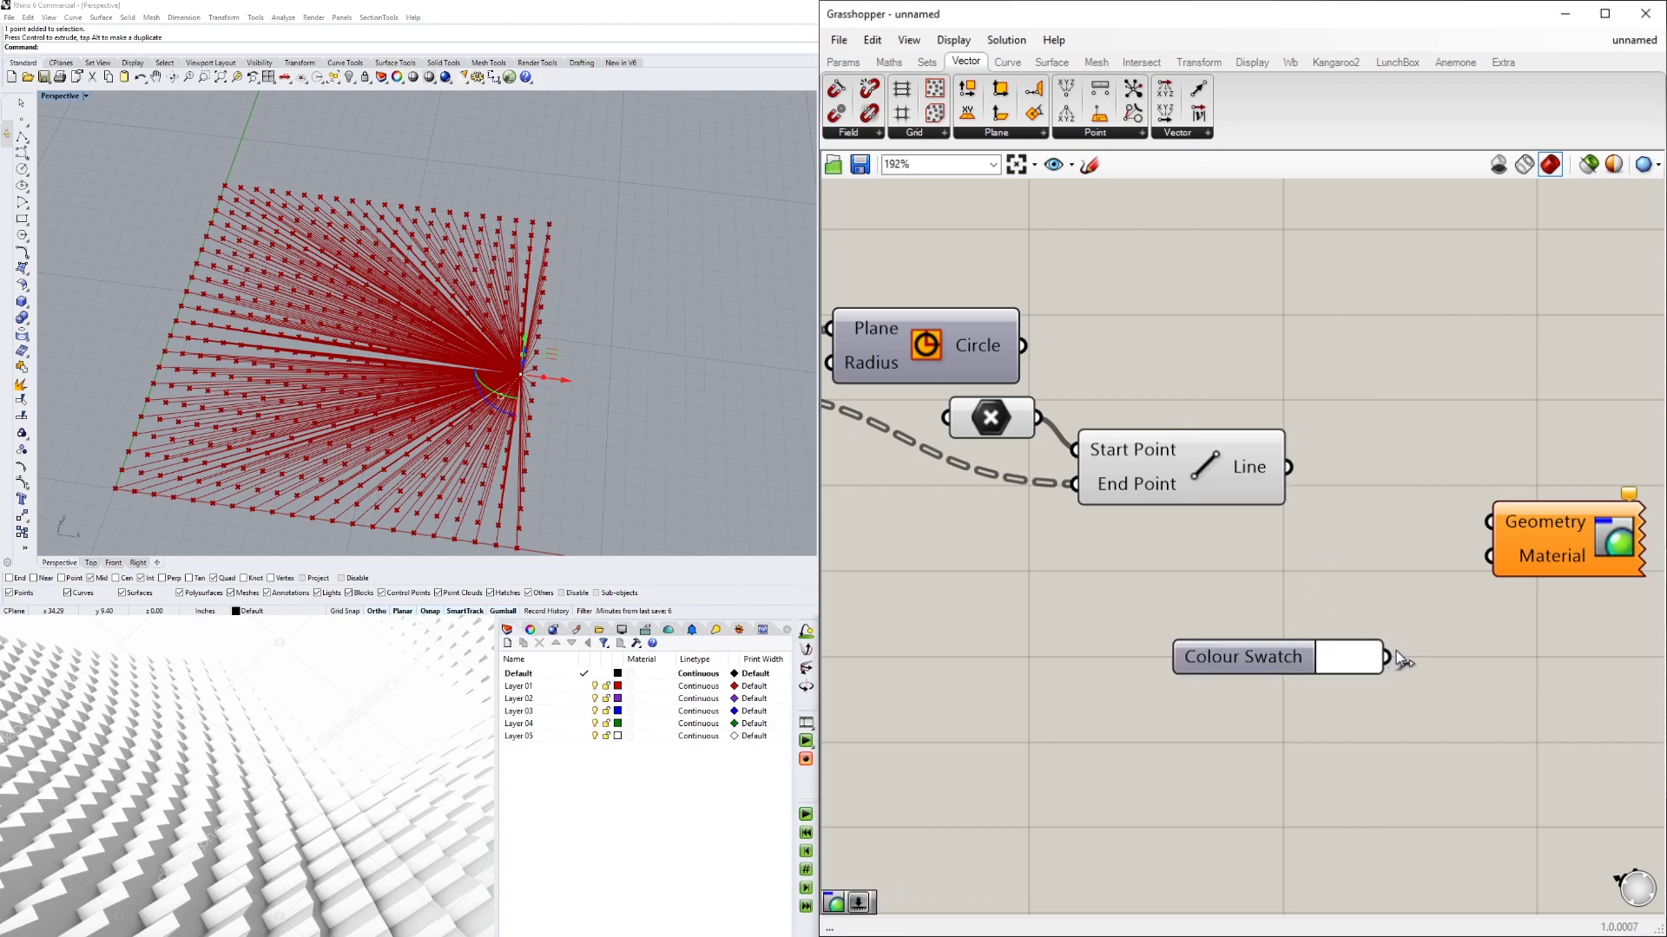
{"action": "left_click_drag", "start_coordinate": [1387, 657], "coordinate": [1491, 557]}
{"action": "left_click_drag", "start_coordinate": [1288, 467], "coordinate": [1489, 521]}
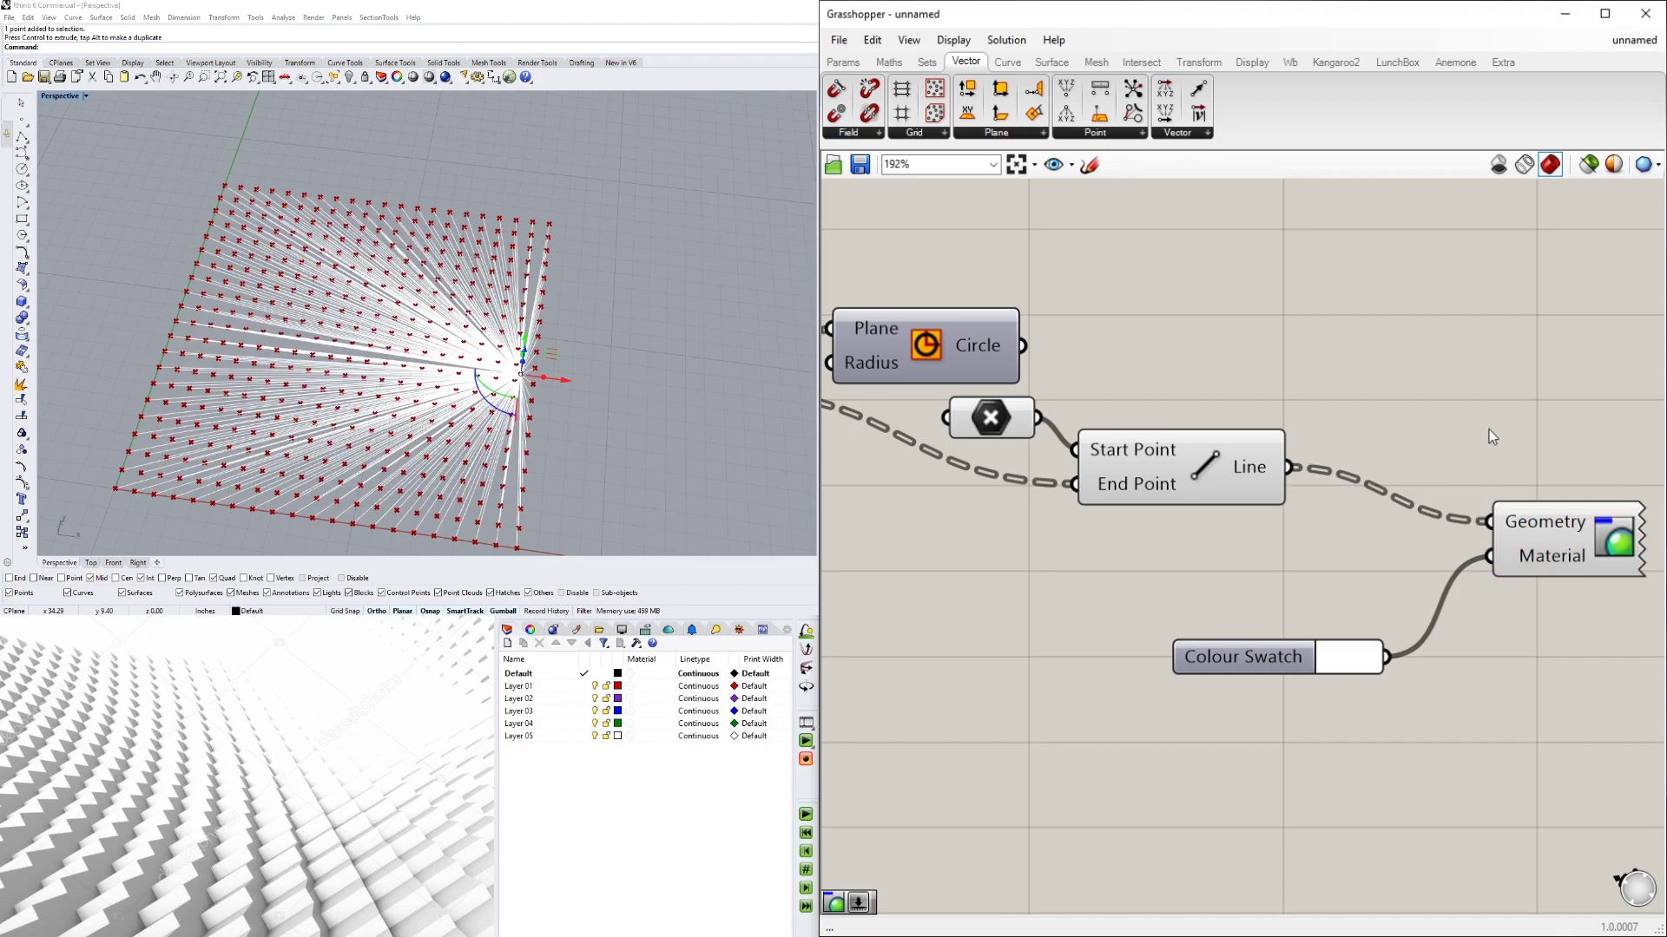
- Make the Colour Swatch more transparent so the previewed lines draw faintly, and place the swatch below the Line component
{"action": "right_click_drag", "start_coordinate": [660, 347], "coordinate": [697, 320]}
{"action": "scroll", "coordinate": [1254, 642], "scroll_direction": "up", "scroll_amount": 3}
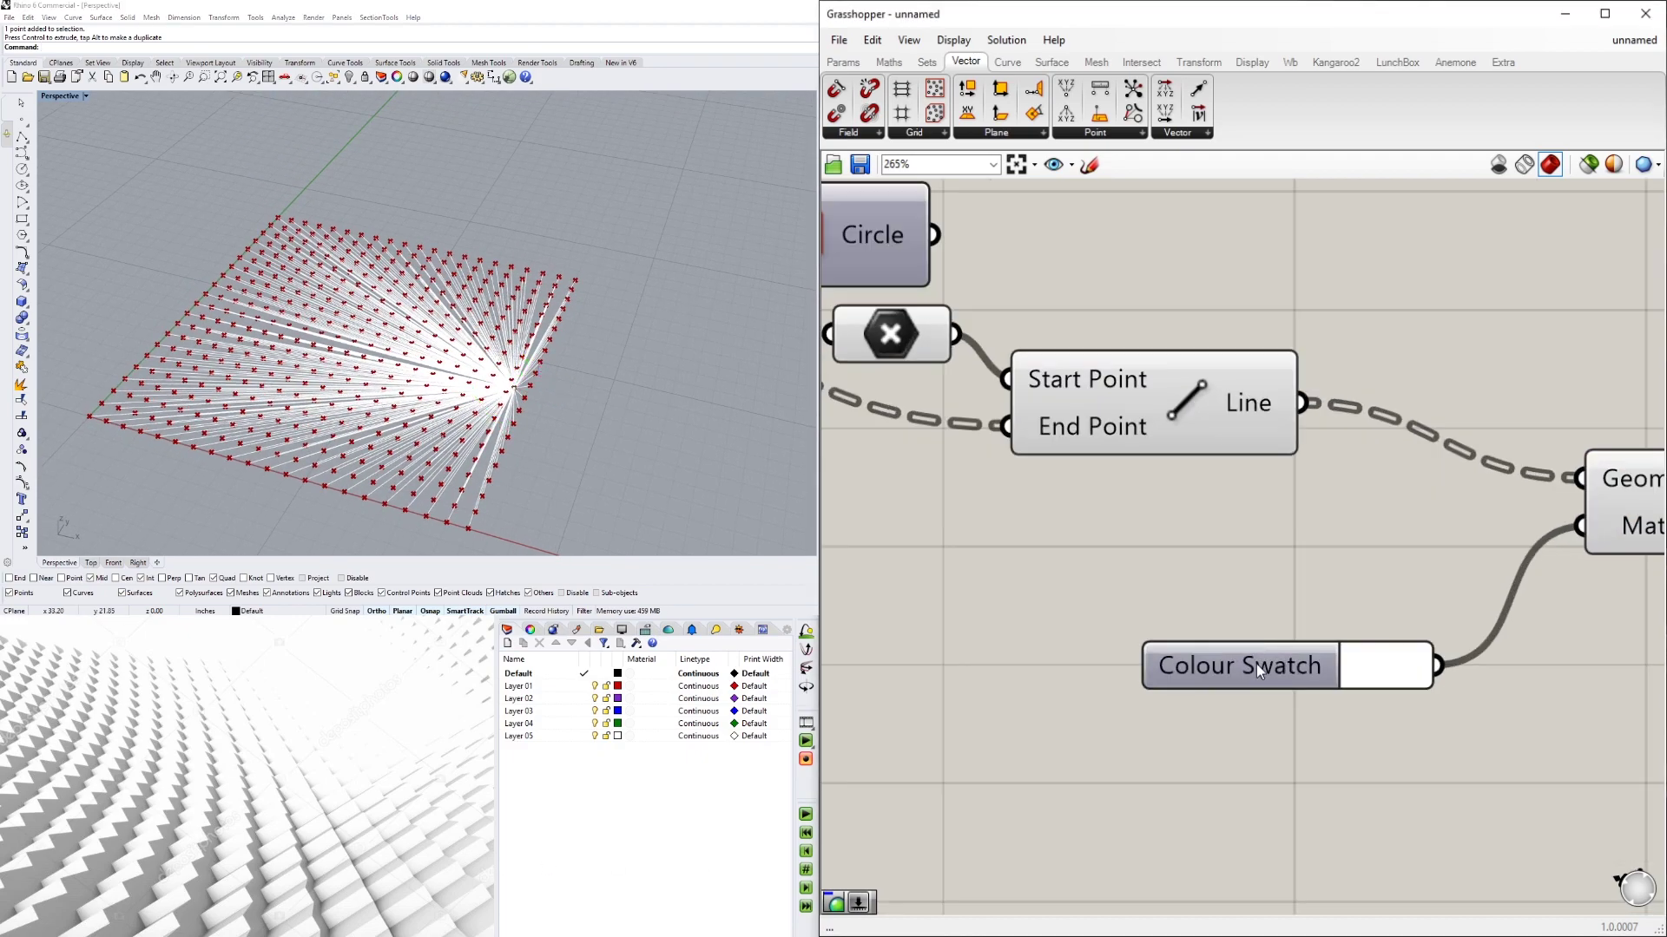
{"action": "left_click", "coordinate": [1224, 621]}
{"action": "left_click_drag", "start_coordinate": [1365, 667], "coordinate": [1390, 696]}
{"action": "left_click", "coordinate": [514, 314]}
{"action": "right_click_drag", "start_coordinate": [514, 314], "coordinate": [611, 361]}
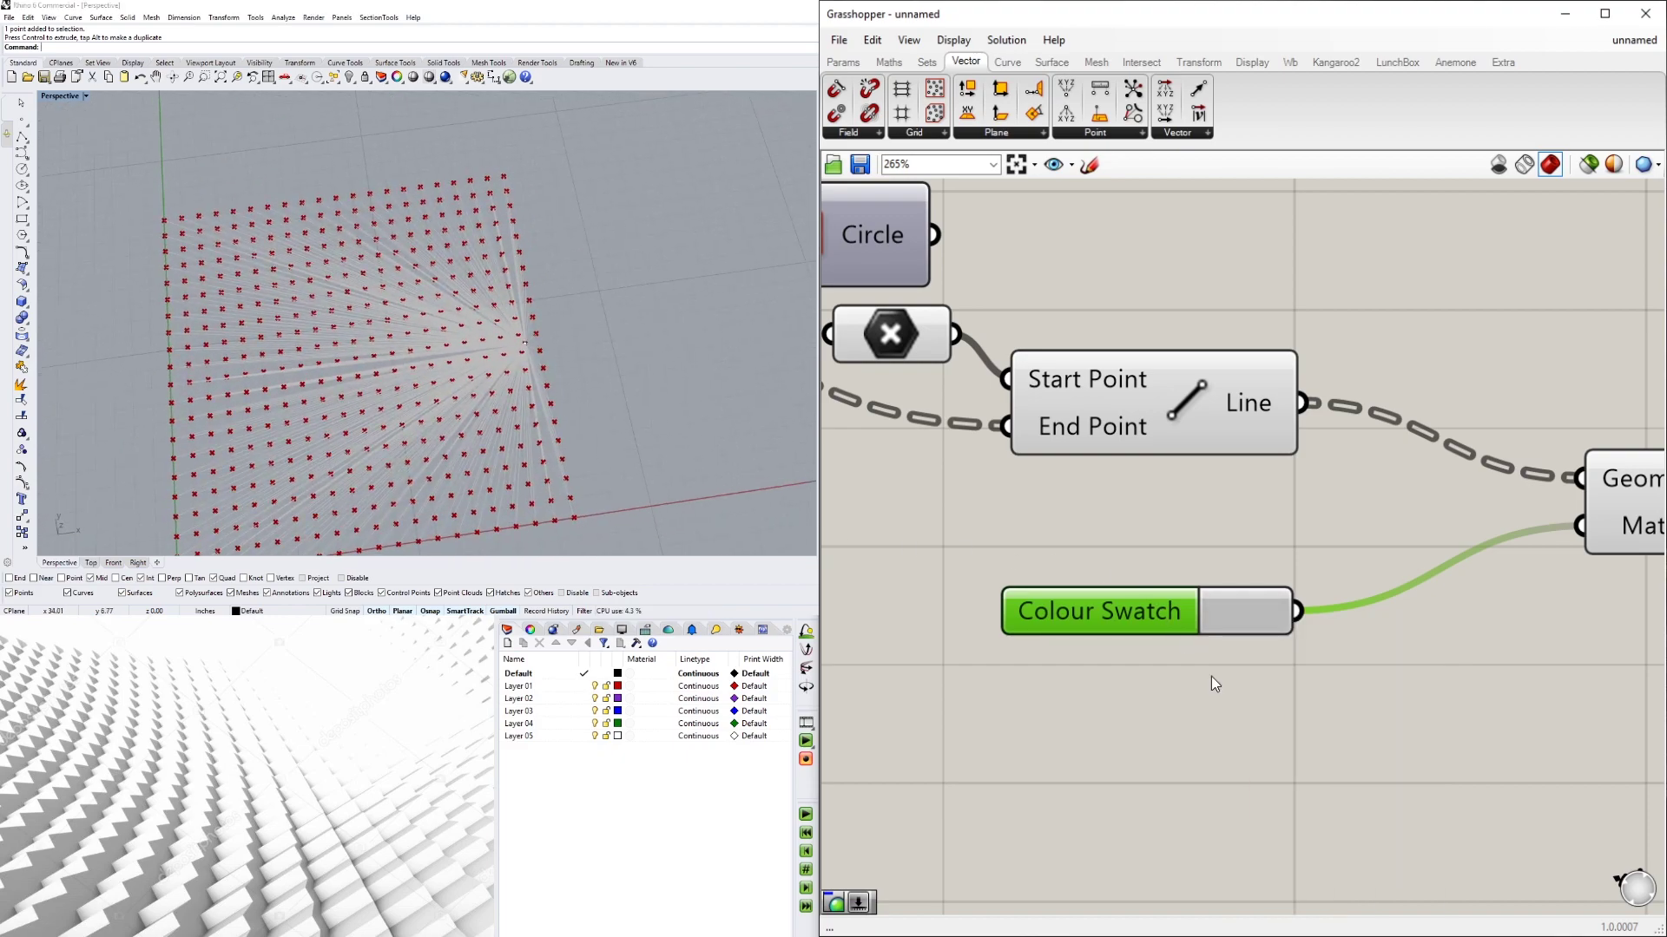
{"action": "left_click", "coordinate": [1210, 678]}
- Turn on the Circle component's preview and move it further along the canvas, above the Custom Preview
{"action": "scroll", "coordinate": [1194, 632], "scroll_direction": "down", "scroll_amount": 3}
{"action": "right_click_drag", "start_coordinate": [1083, 506], "coordinate": [1236, 530]}
{"action": "left_click_drag", "start_coordinate": [1104, 410], "coordinate": [1300, 333]}
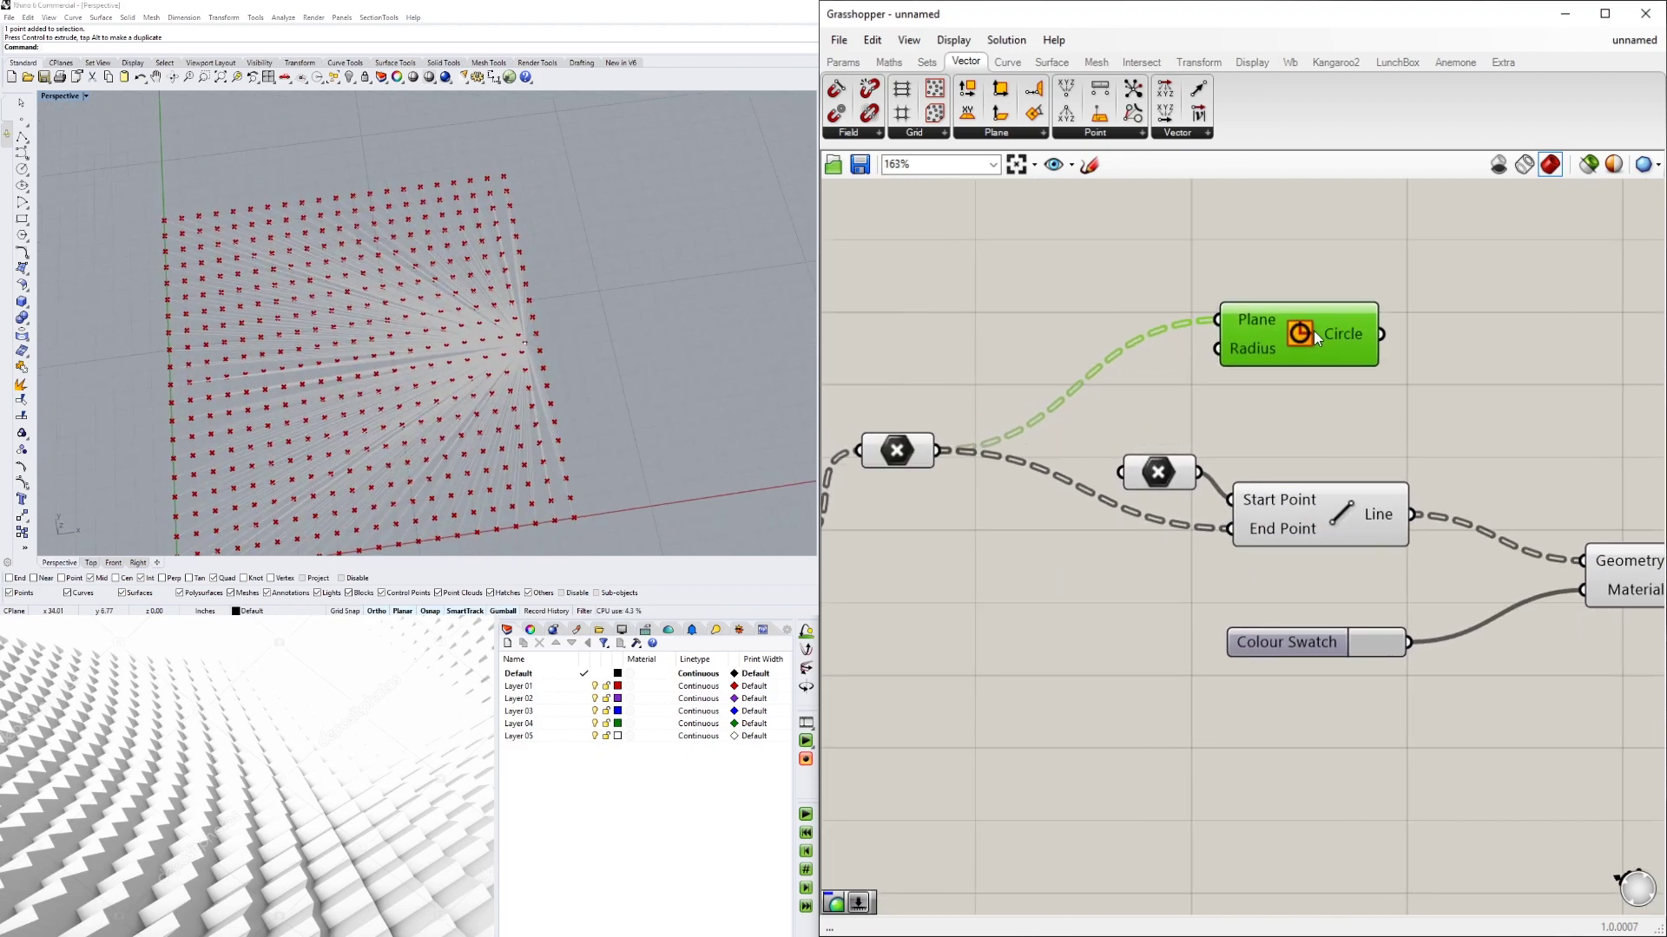
{"action": "right_click", "coordinate": [1301, 335]}
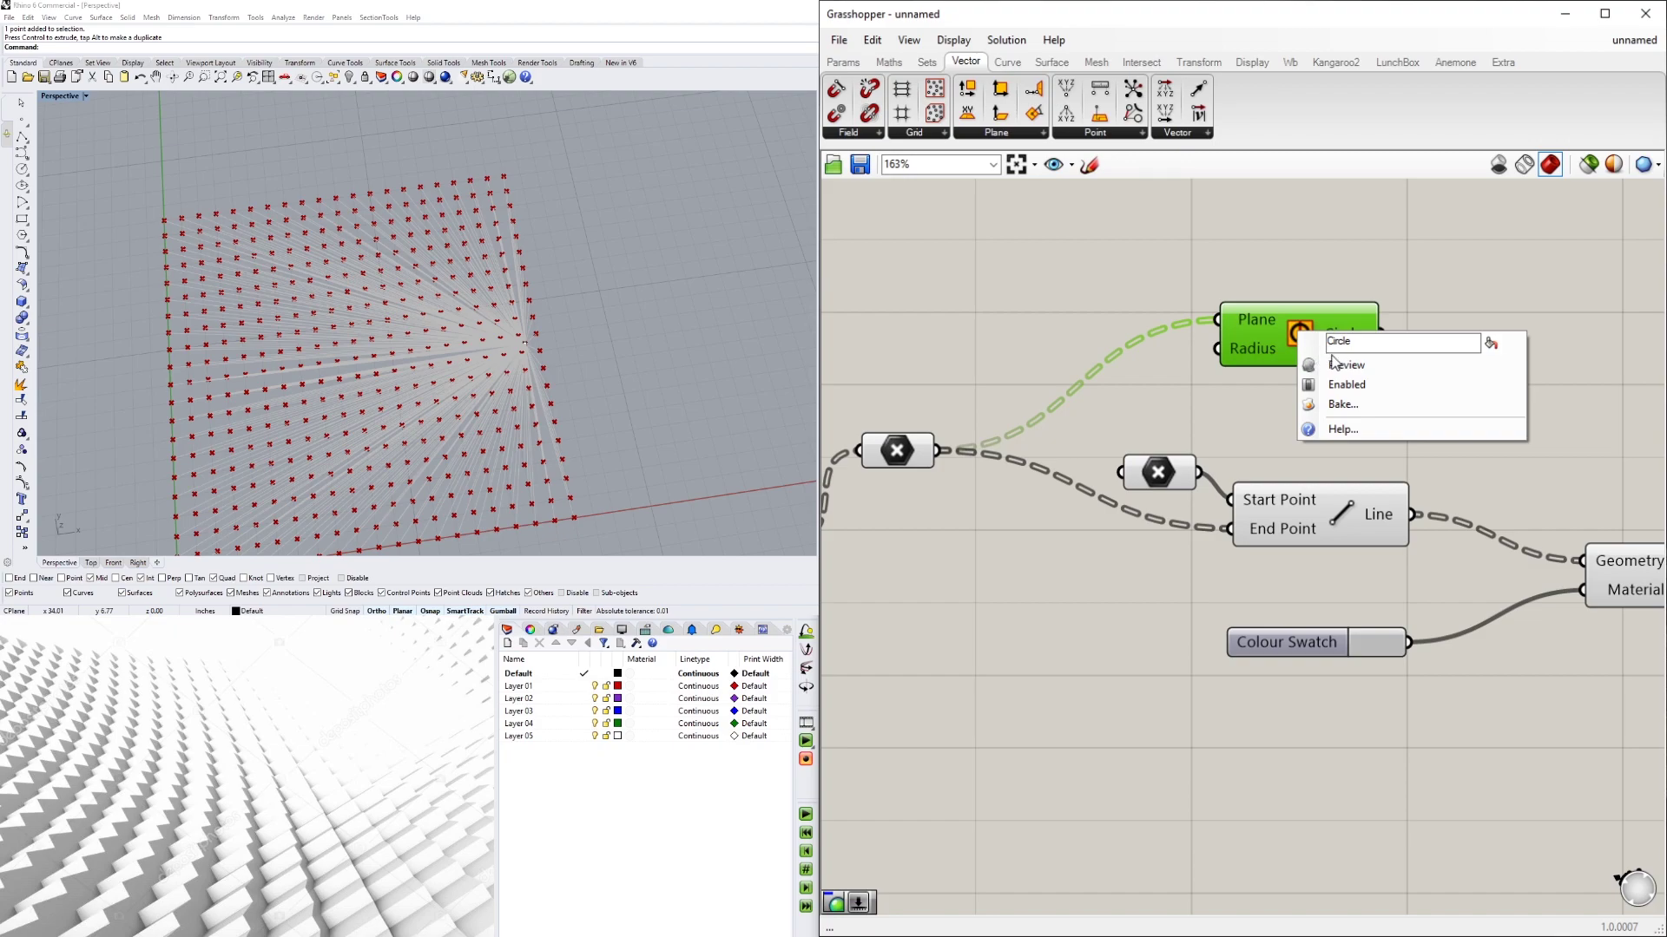
{"action": "left_click", "coordinate": [1307, 367]}
{"action": "left_click", "coordinate": [1263, 232]}
{"action": "right_click_drag", "start_coordinate": [1447, 309], "coordinate": [1175, 420]}
{"action": "left_click_drag", "start_coordinate": [1072, 397], "coordinate": [1496, 338]}
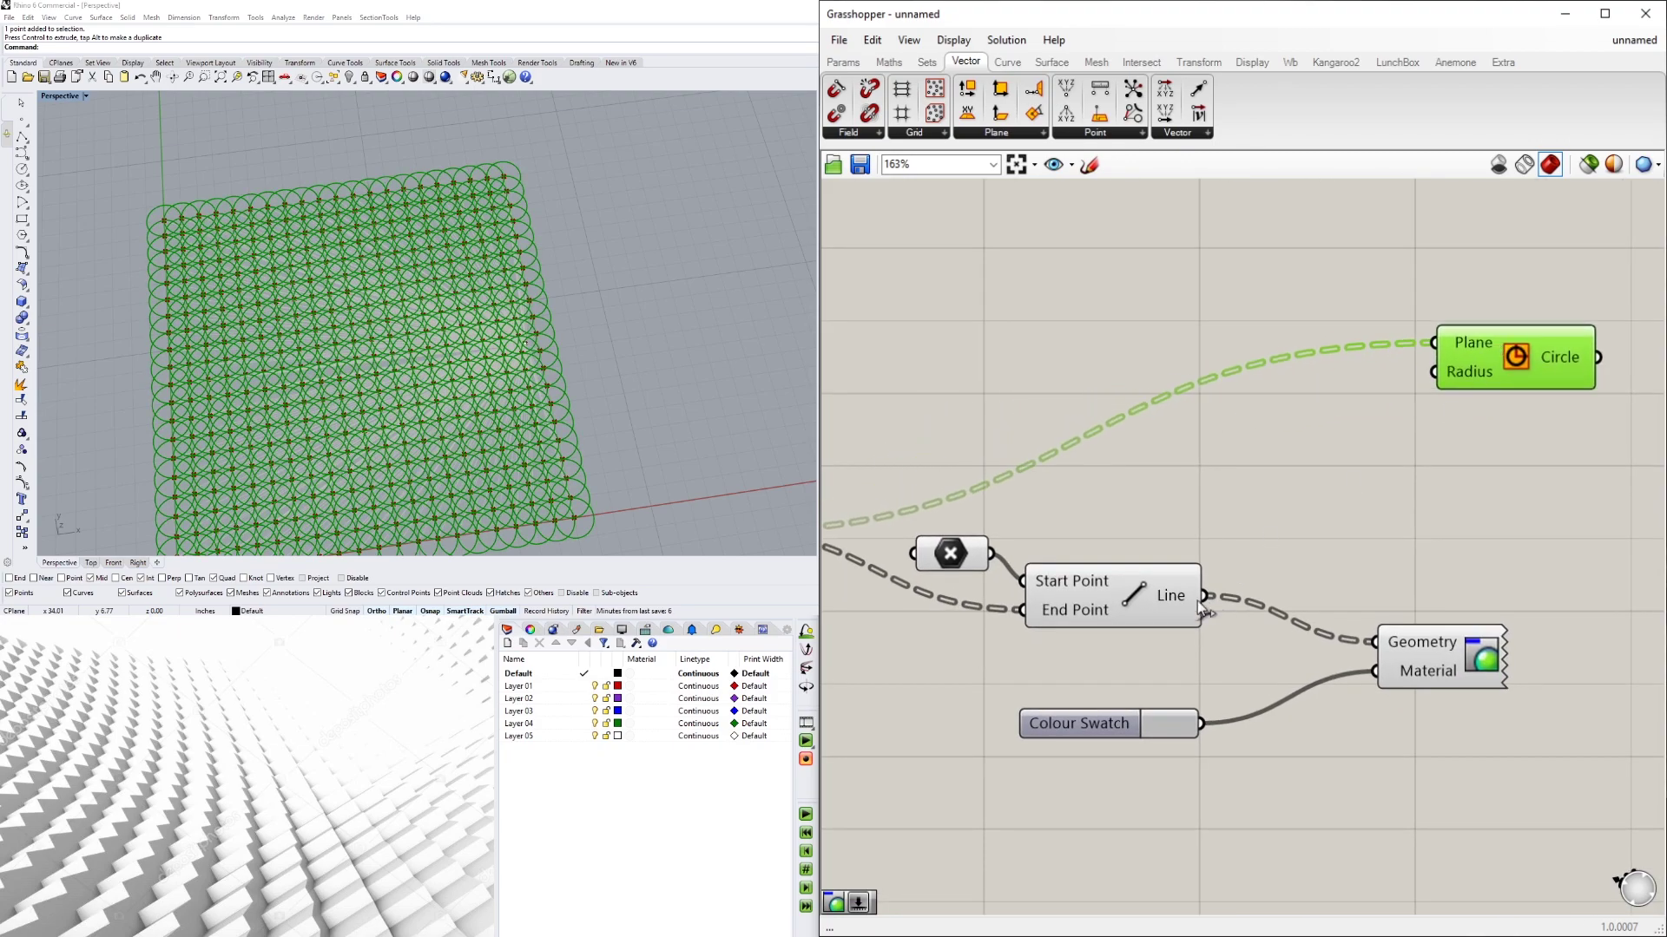
- Add a curve Length component above the Line component's output and connect the Line output to its Curve input
{"action": "mouse_move", "coordinate": [1188, 595]}
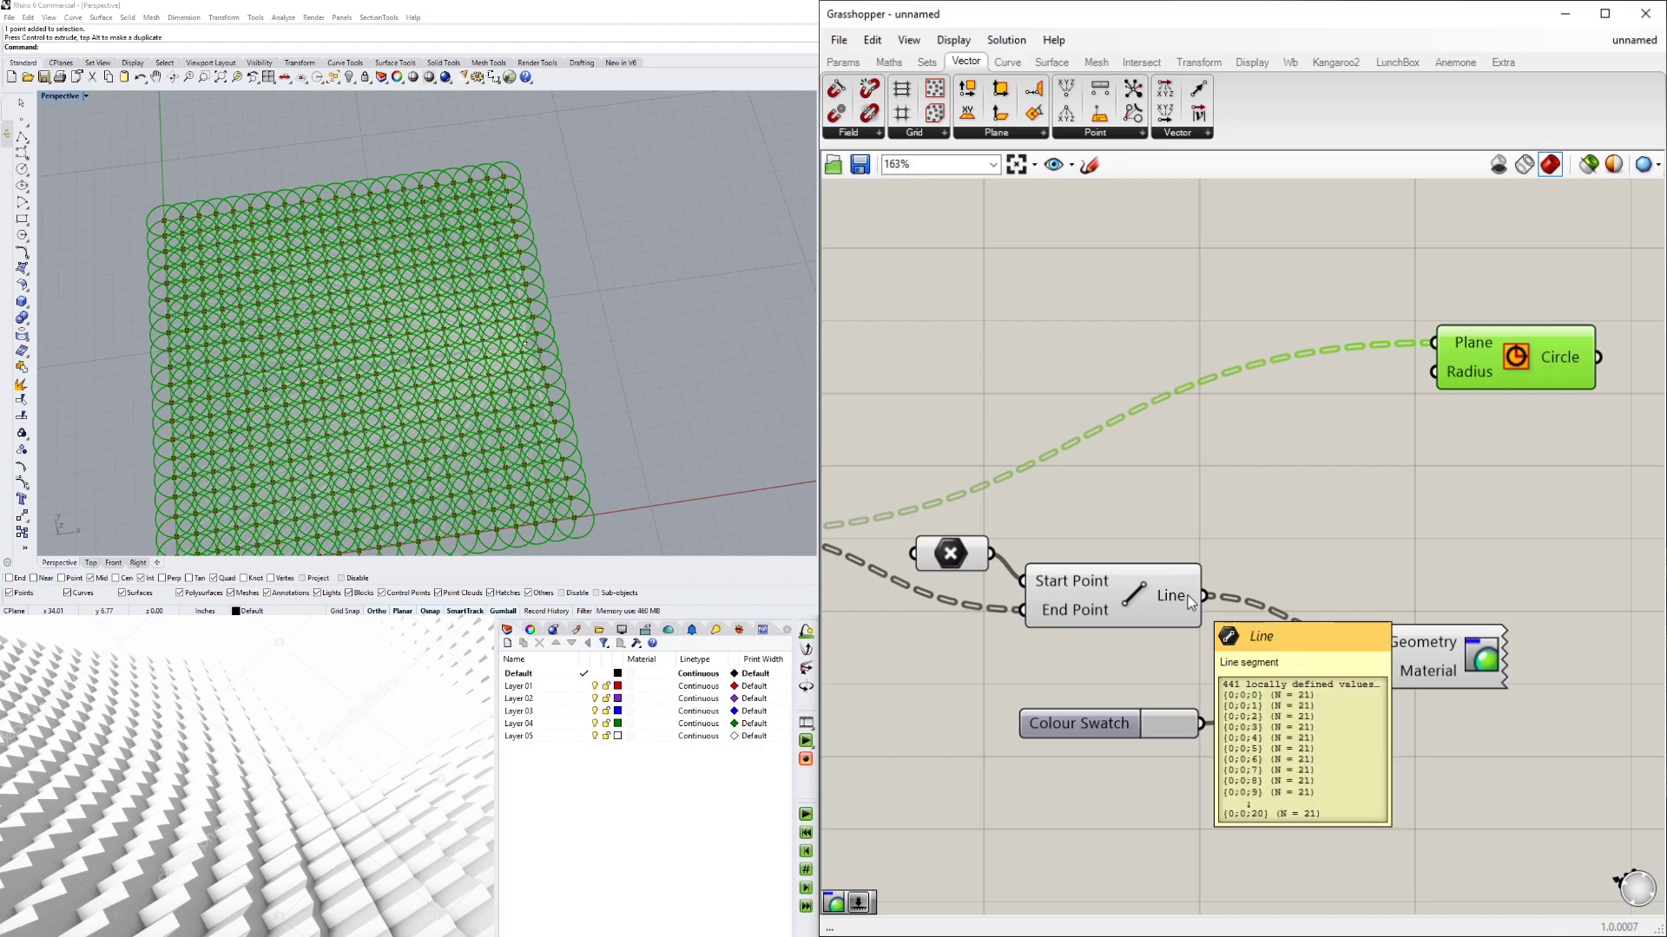
{"action": "double_click", "coordinate": [1317, 496]}
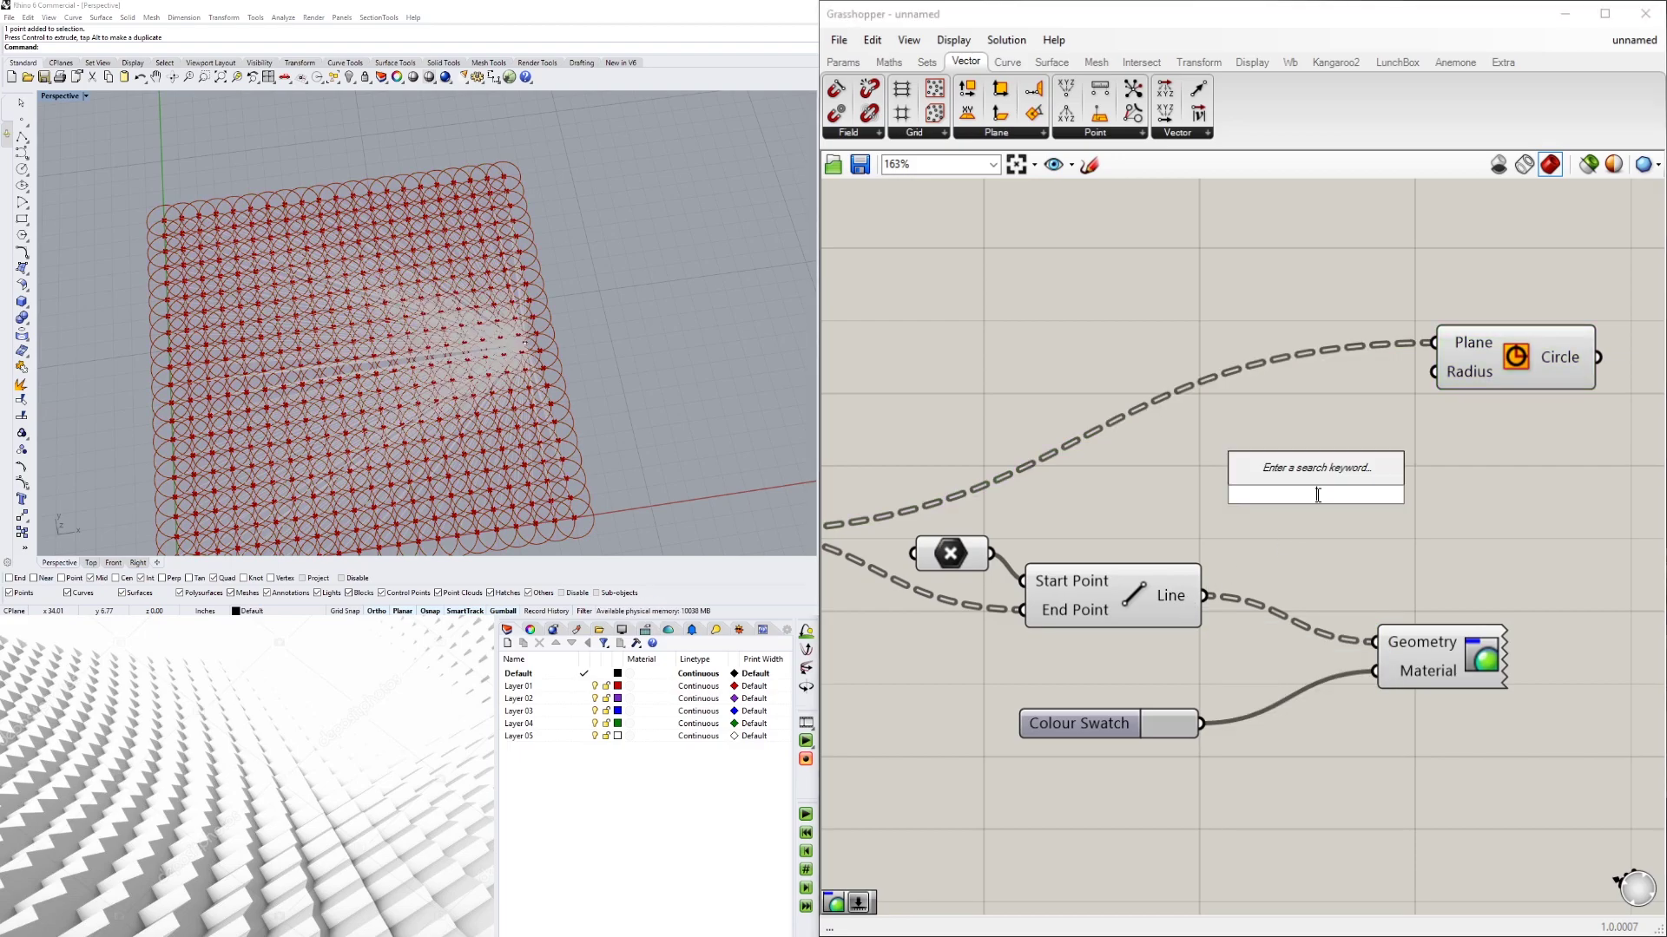
{"action": "type", "text": "length"}
{"action": "left_click", "coordinate": [1302, 469]}
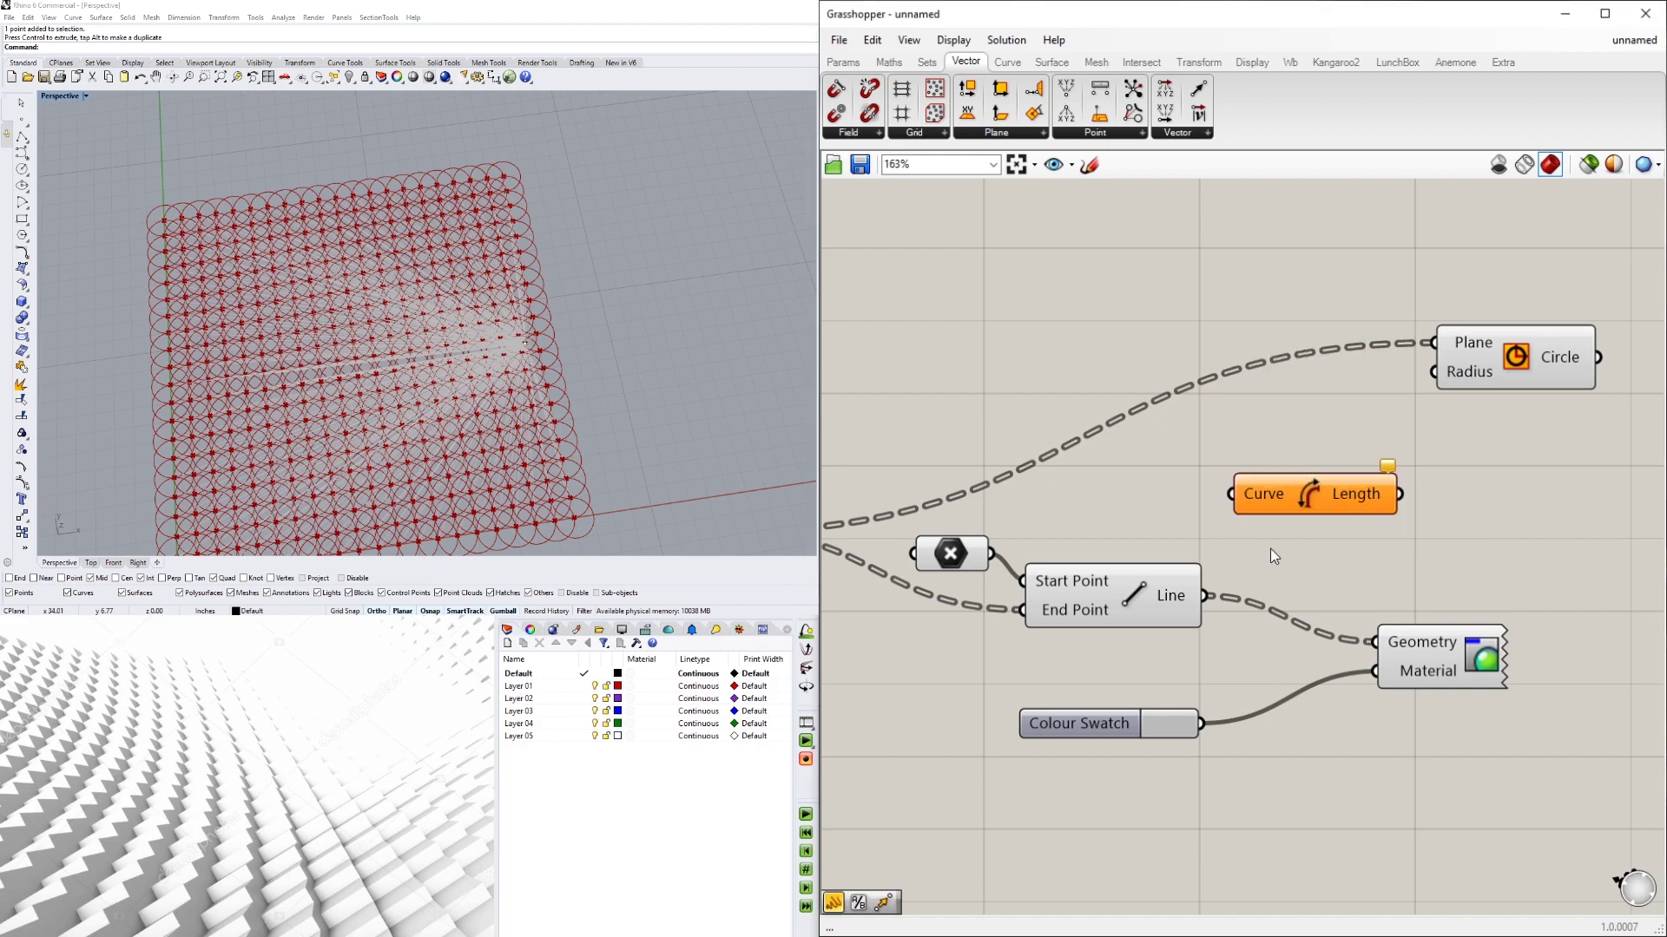
{"action": "left_click_drag", "start_coordinate": [1282, 505], "coordinate": [1311, 509]}
{"action": "left_click_drag", "start_coordinate": [1206, 597], "coordinate": [1259, 499]}
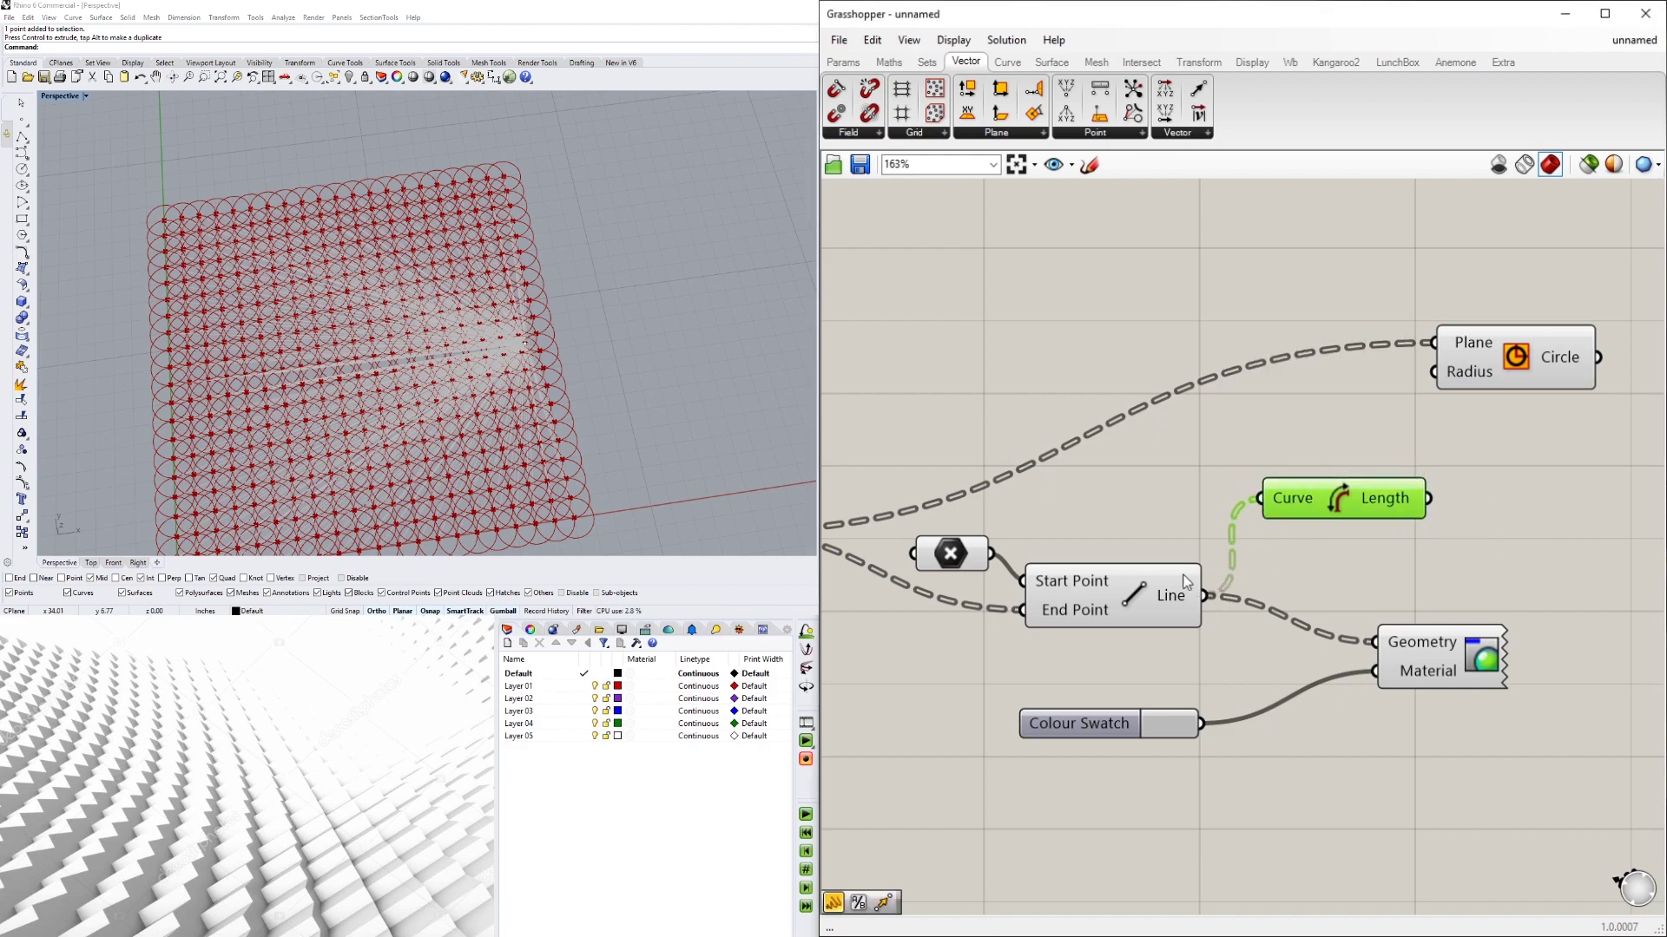
{"action": "mouse_move", "coordinate": [1184, 598]}
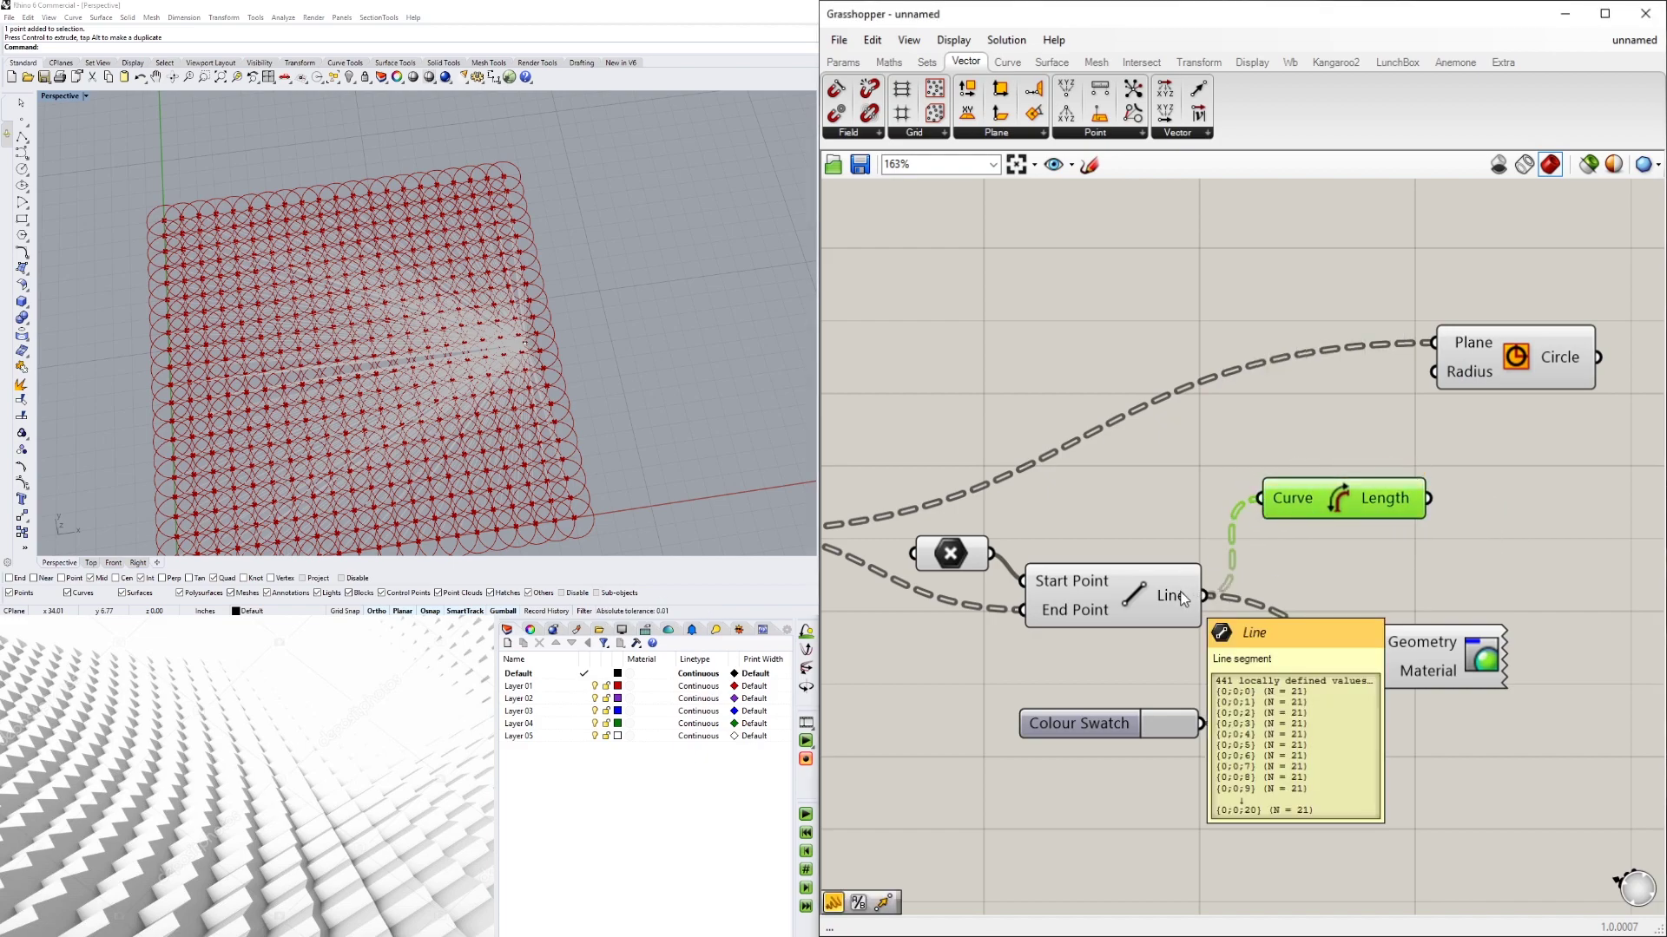
- Connect the Length output to the Circle's Radius so each circle is sized by its line length
{"action": "right_click_drag", "start_coordinate": [1423, 505], "coordinate": [1252, 560]}
{"action": "scroll", "coordinate": [1299, 525], "scroll_direction": "down", "scroll_amount": 2}
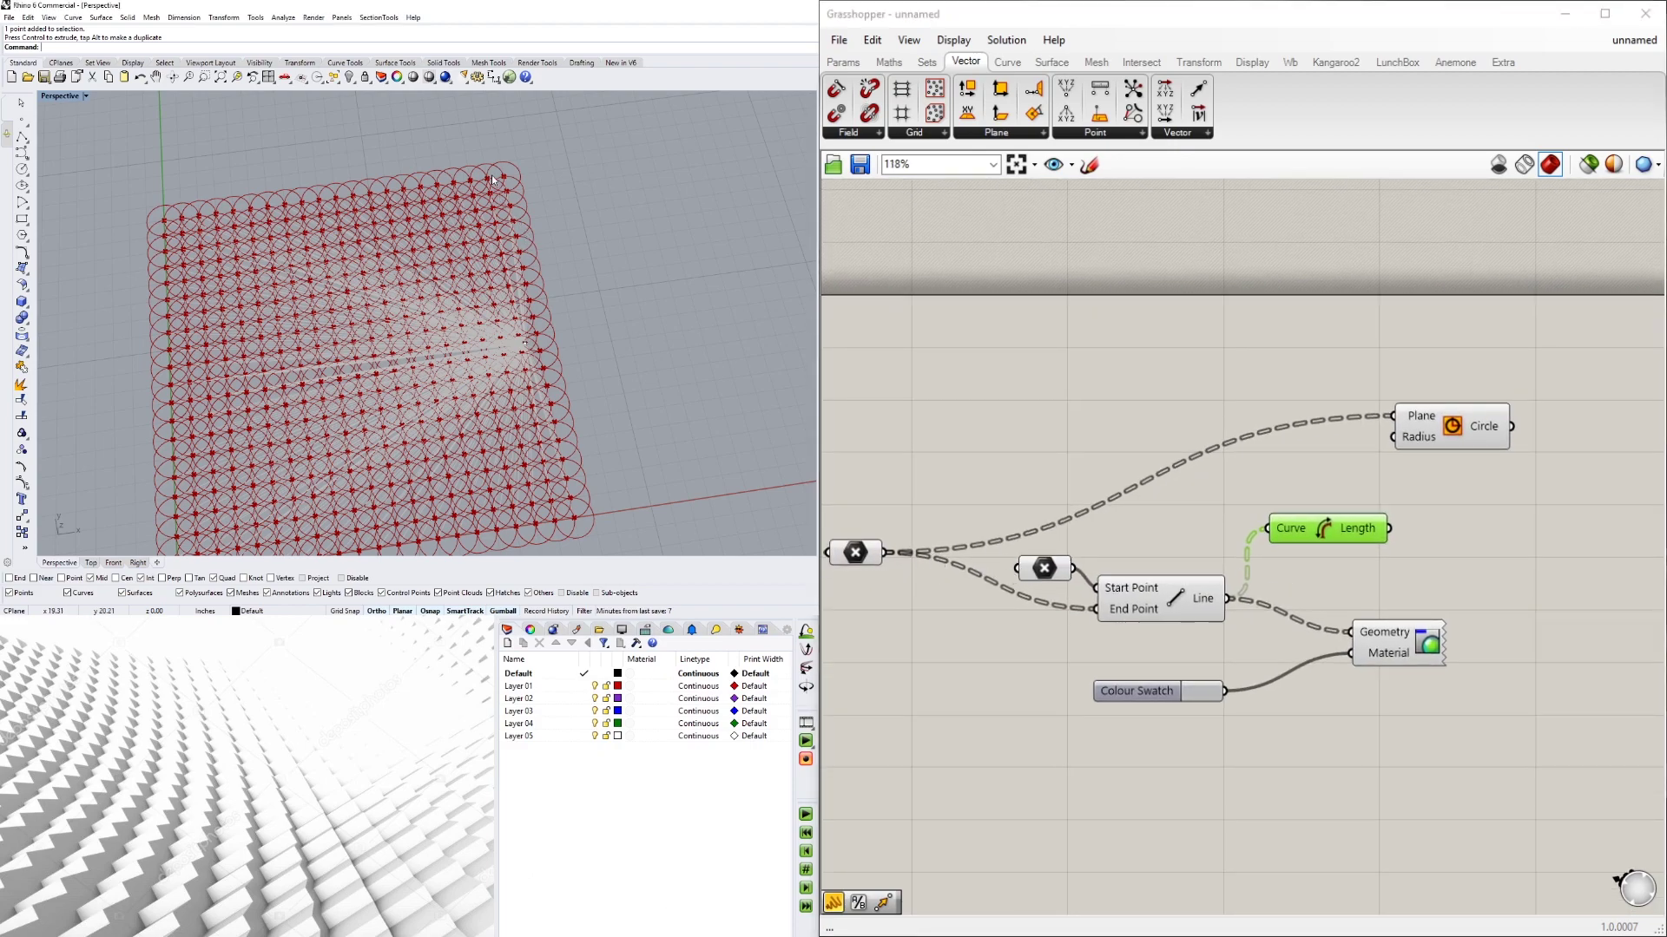
{"action": "right_click_drag", "start_coordinate": [1417, 525], "coordinate": [1320, 576]}
{"action": "scroll", "coordinate": [1320, 576], "scroll_direction": "up", "scroll_amount": 2}
{"action": "left_click_drag", "start_coordinate": [1283, 581], "coordinate": [1467, 533]}
{"action": "scroll", "coordinate": [320, 330], "scroll_direction": "down", "scroll_amount": 5}
{"action": "left_click", "coordinate": [1376, 701]}
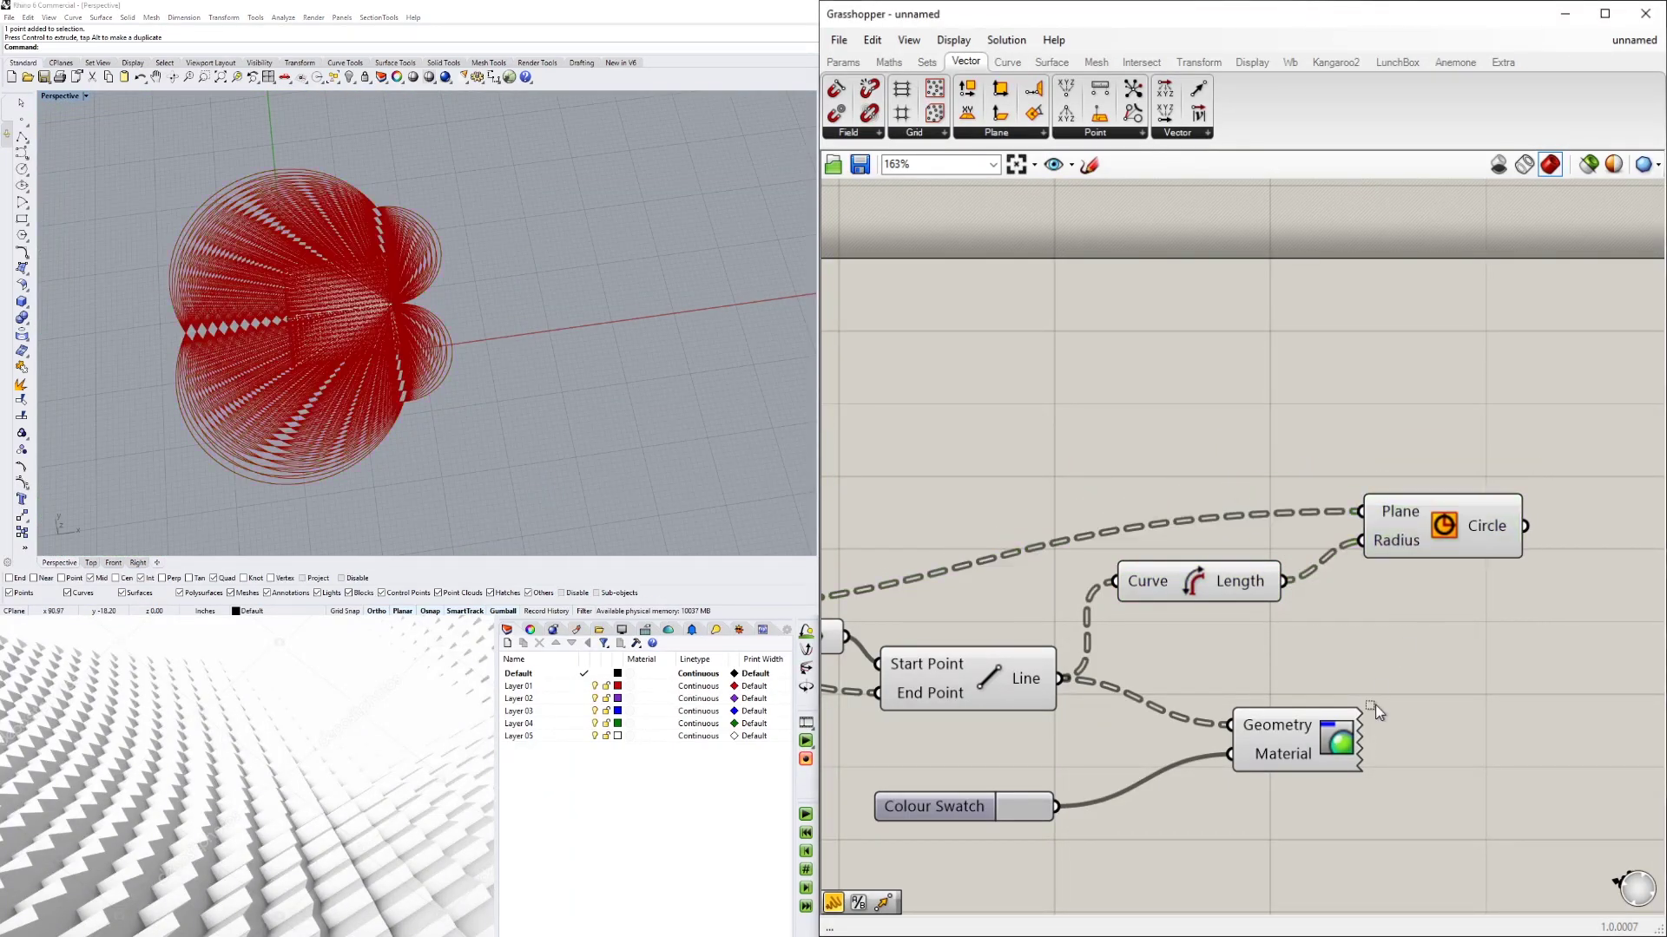
- Move the single Rhino point along the X direction towards the opposite side of the grid
{"action": "right_click_drag", "start_coordinate": [1182, 678], "coordinate": [1539, 640]}
{"action": "left_click", "coordinate": [388, 303]}
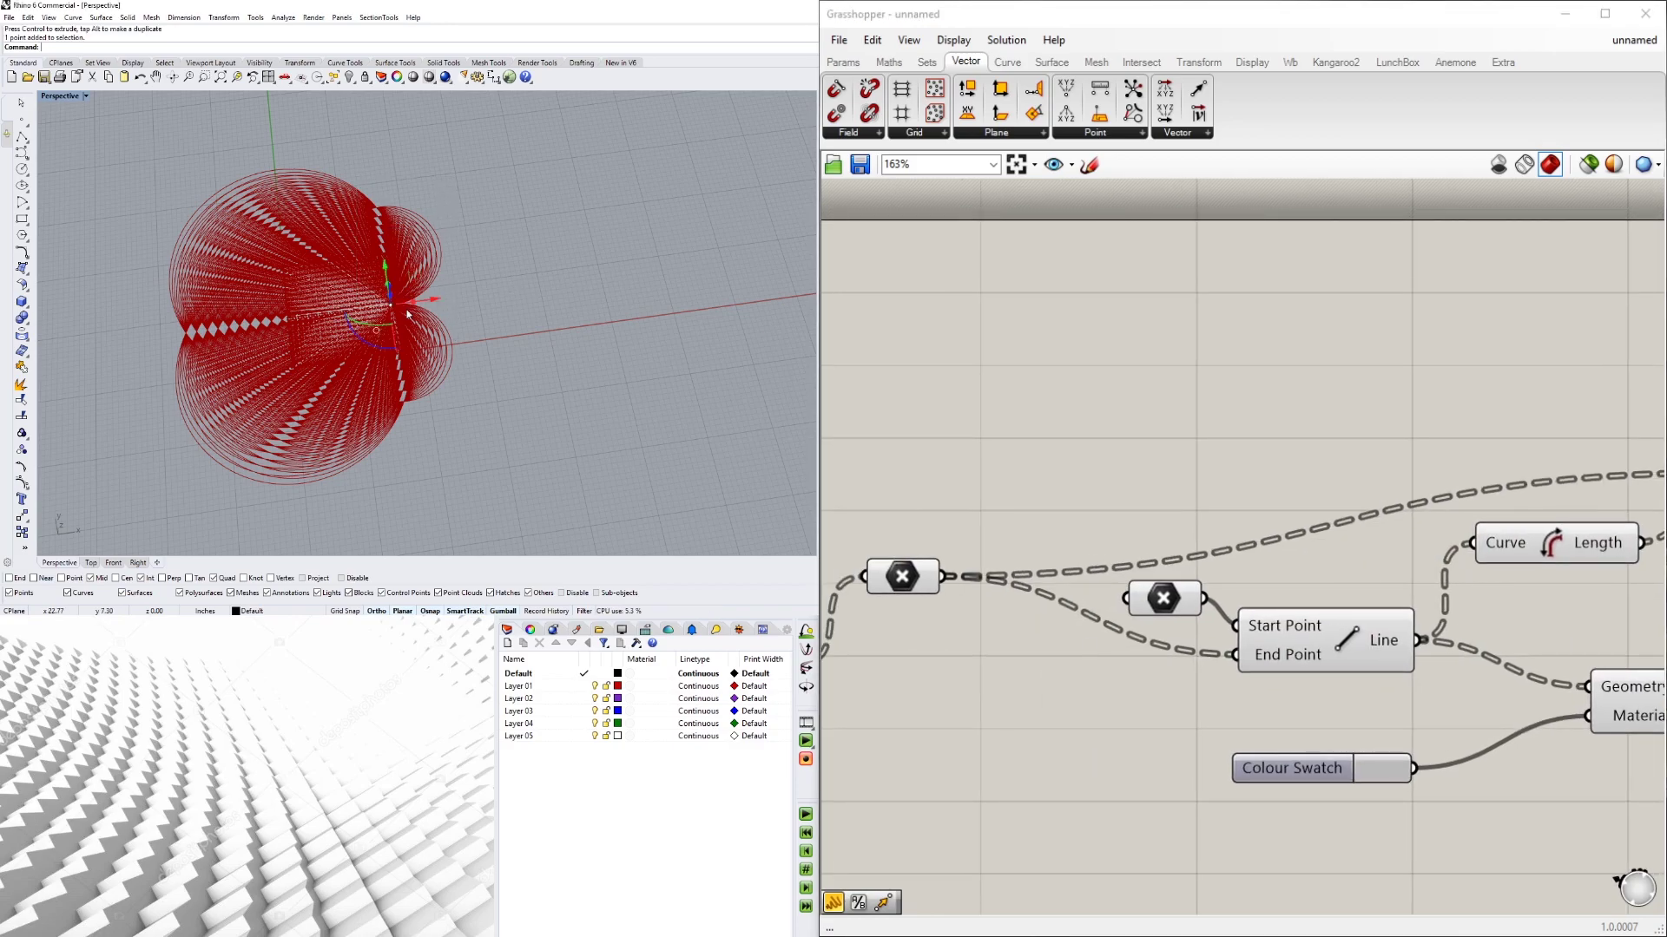
{"action": "scroll", "coordinate": [386, 303], "scroll_direction": "up", "scroll_amount": 2}
{"action": "left_click_drag", "start_coordinate": [418, 302], "coordinate": [304, 318]}
{"action": "scroll", "coordinate": [1406, 408], "scroll_direction": "down", "scroll_amount": 4}
{"action": "right_click_drag", "start_coordinate": [1476, 421], "coordinate": [1259, 411]}
{"action": "scroll", "coordinate": [1258, 411], "scroll_direction": "up", "scroll_amount": 3}
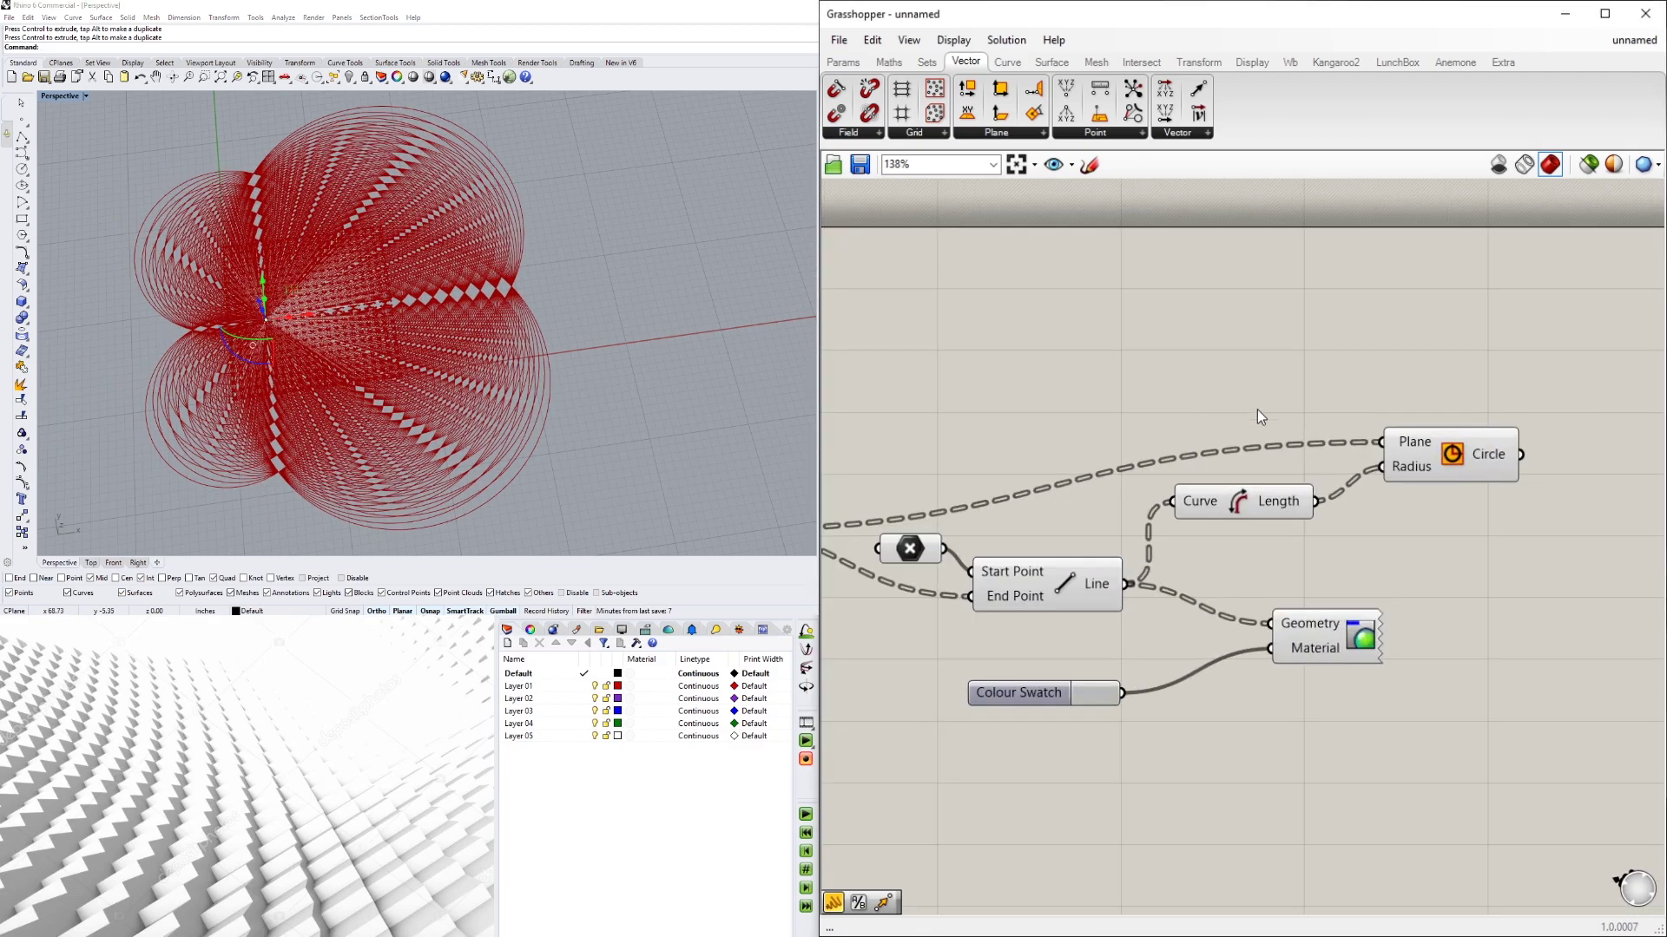
- Rearrange the Length, Circle and Custom Preview components to leave space between Length and Circle
{"action": "left_click", "coordinate": [1281, 509]}
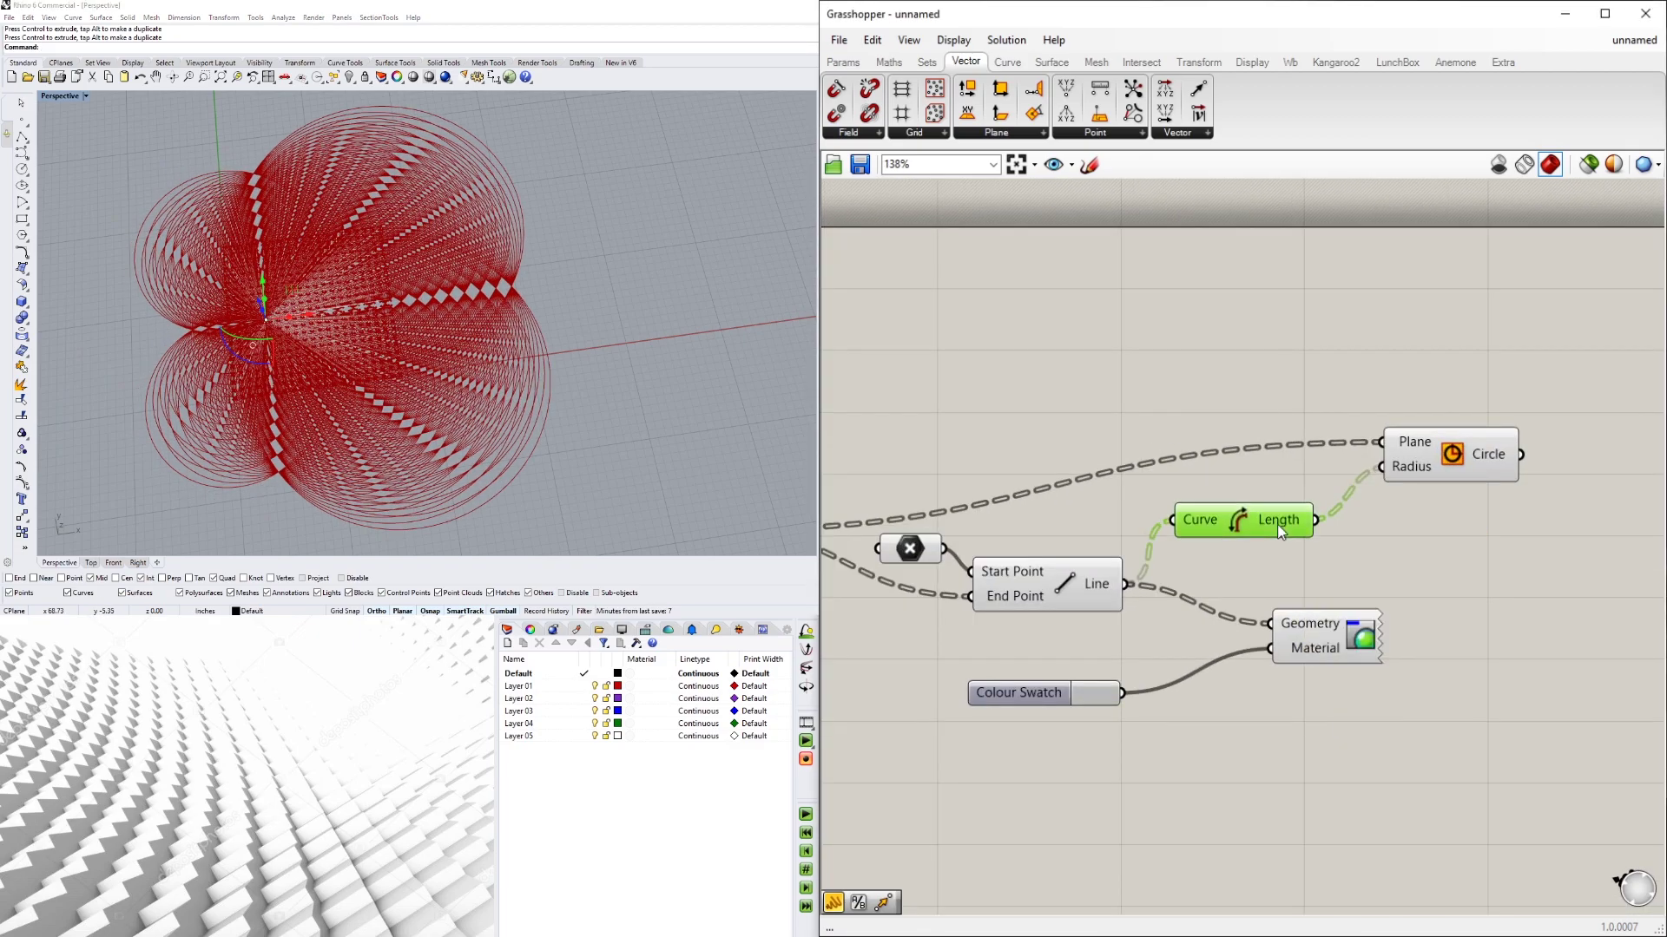
{"action": "scroll", "coordinate": [1295, 482], "scroll_direction": "down", "scroll_amount": 4}
{"action": "scroll", "coordinate": [1293, 476], "scroll_direction": "up", "scroll_amount": 1}
{"action": "left_click_drag", "start_coordinate": [1317, 474], "coordinate": [1419, 463]}
{"action": "scroll", "coordinate": [1366, 507], "scroll_direction": "up", "scroll_amount": 2}
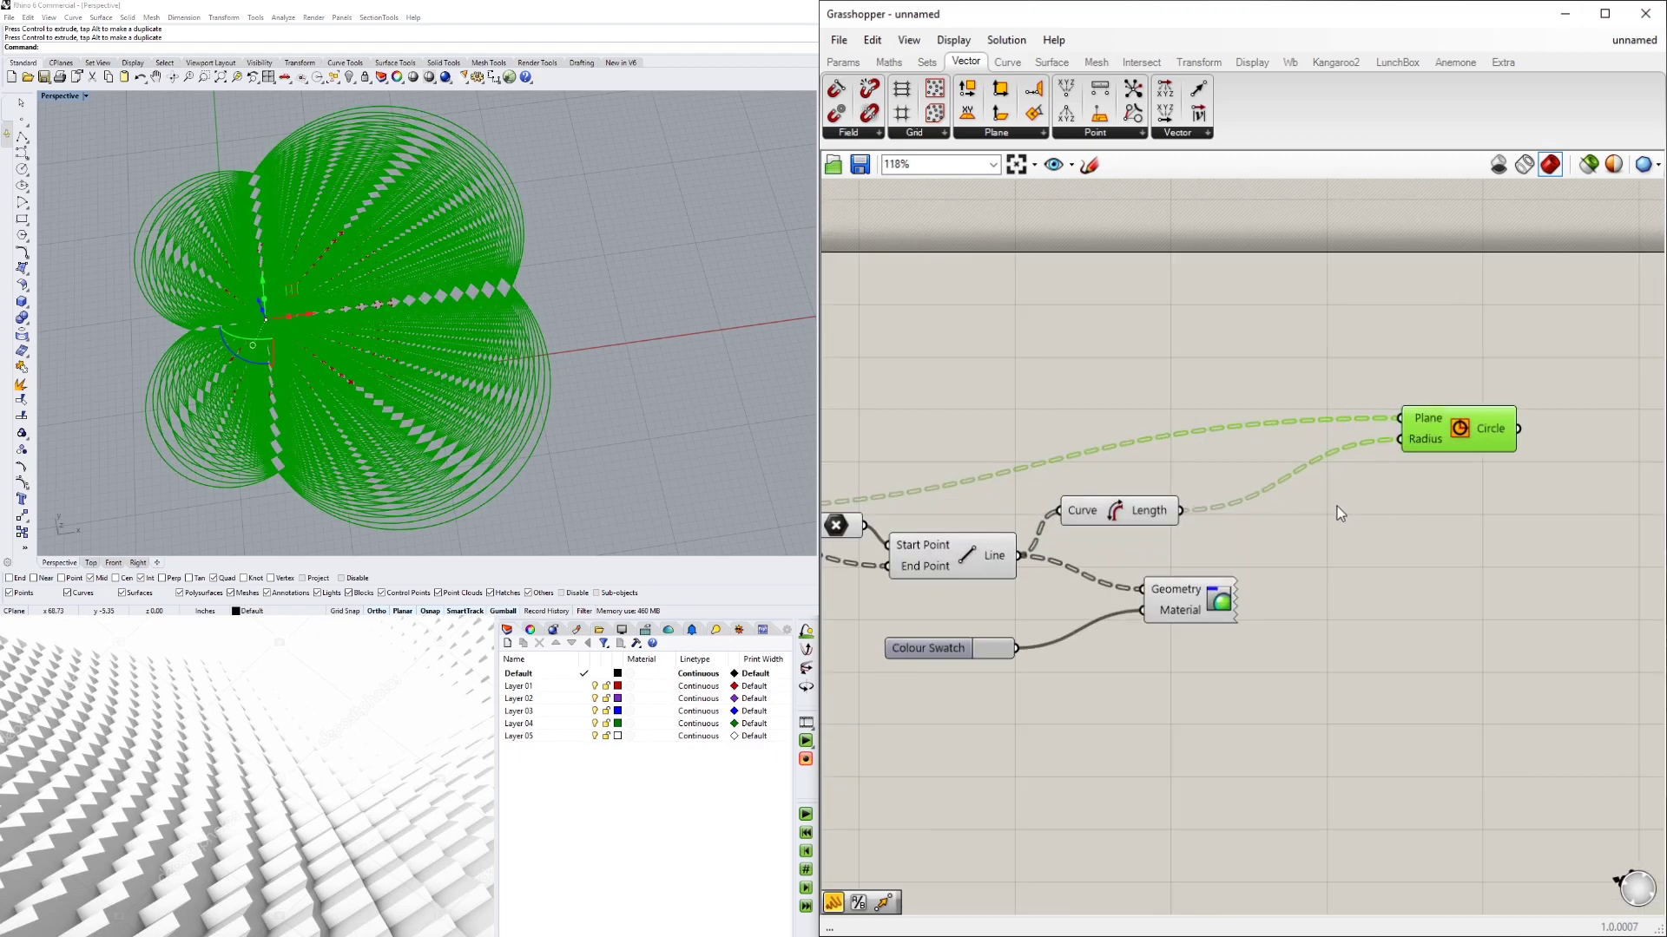
{"action": "left_click", "coordinate": [1337, 508]}
{"action": "left_click_drag", "start_coordinate": [1186, 595], "coordinate": [1129, 598]}
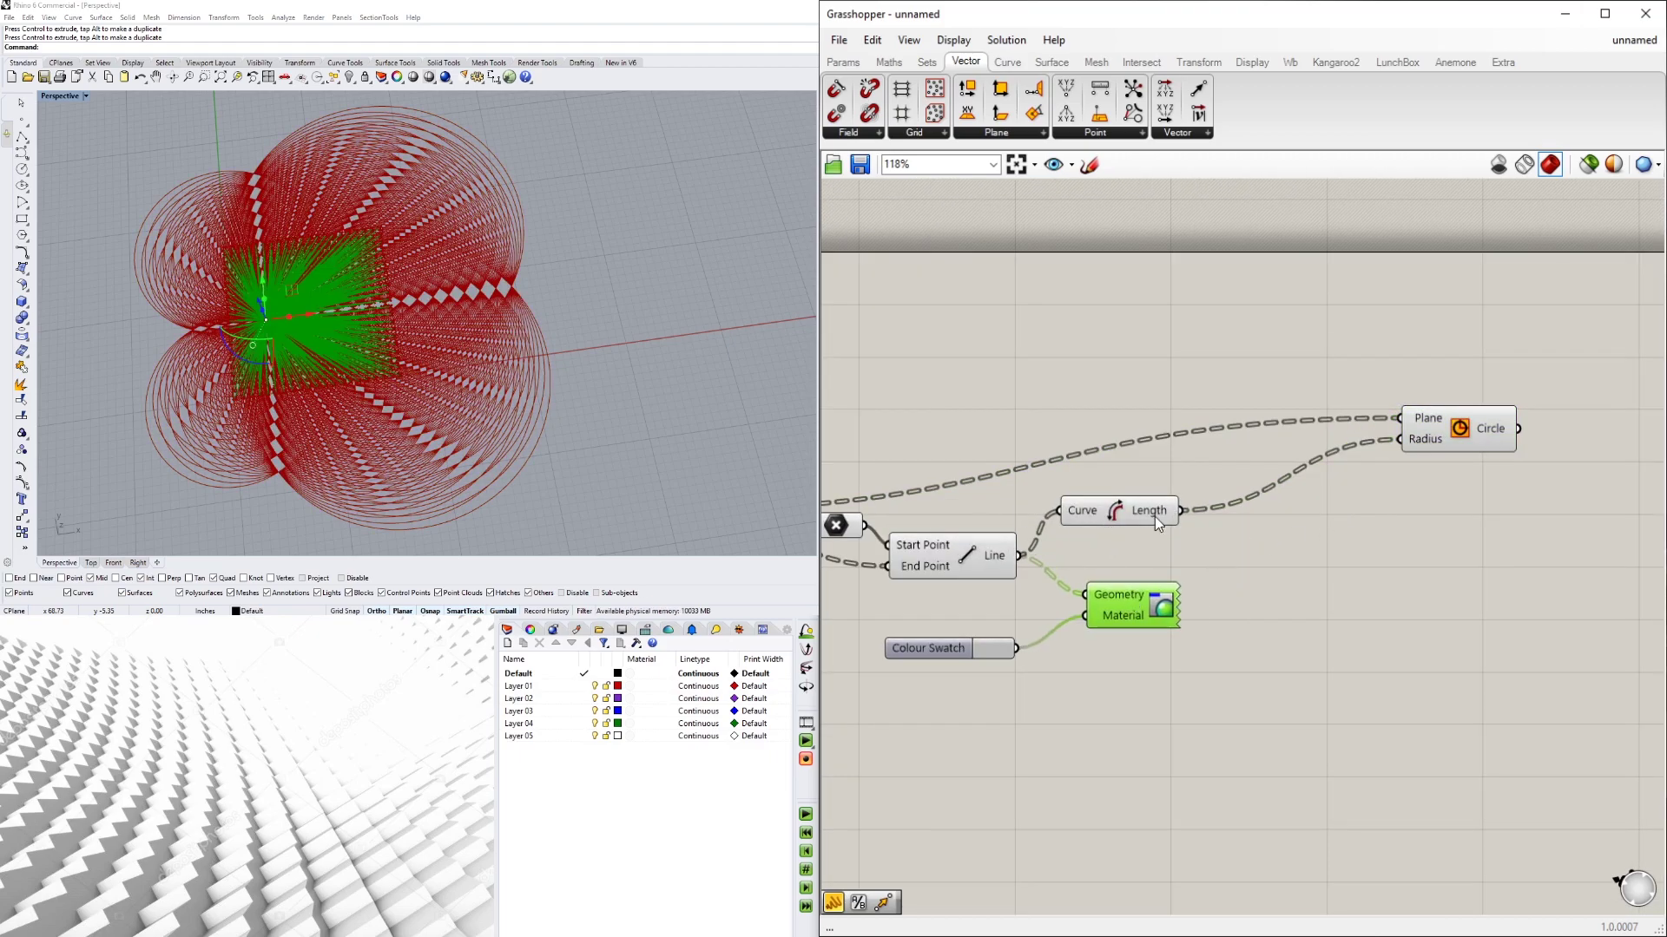
{"action": "mouse_move", "coordinate": [1155, 518]}
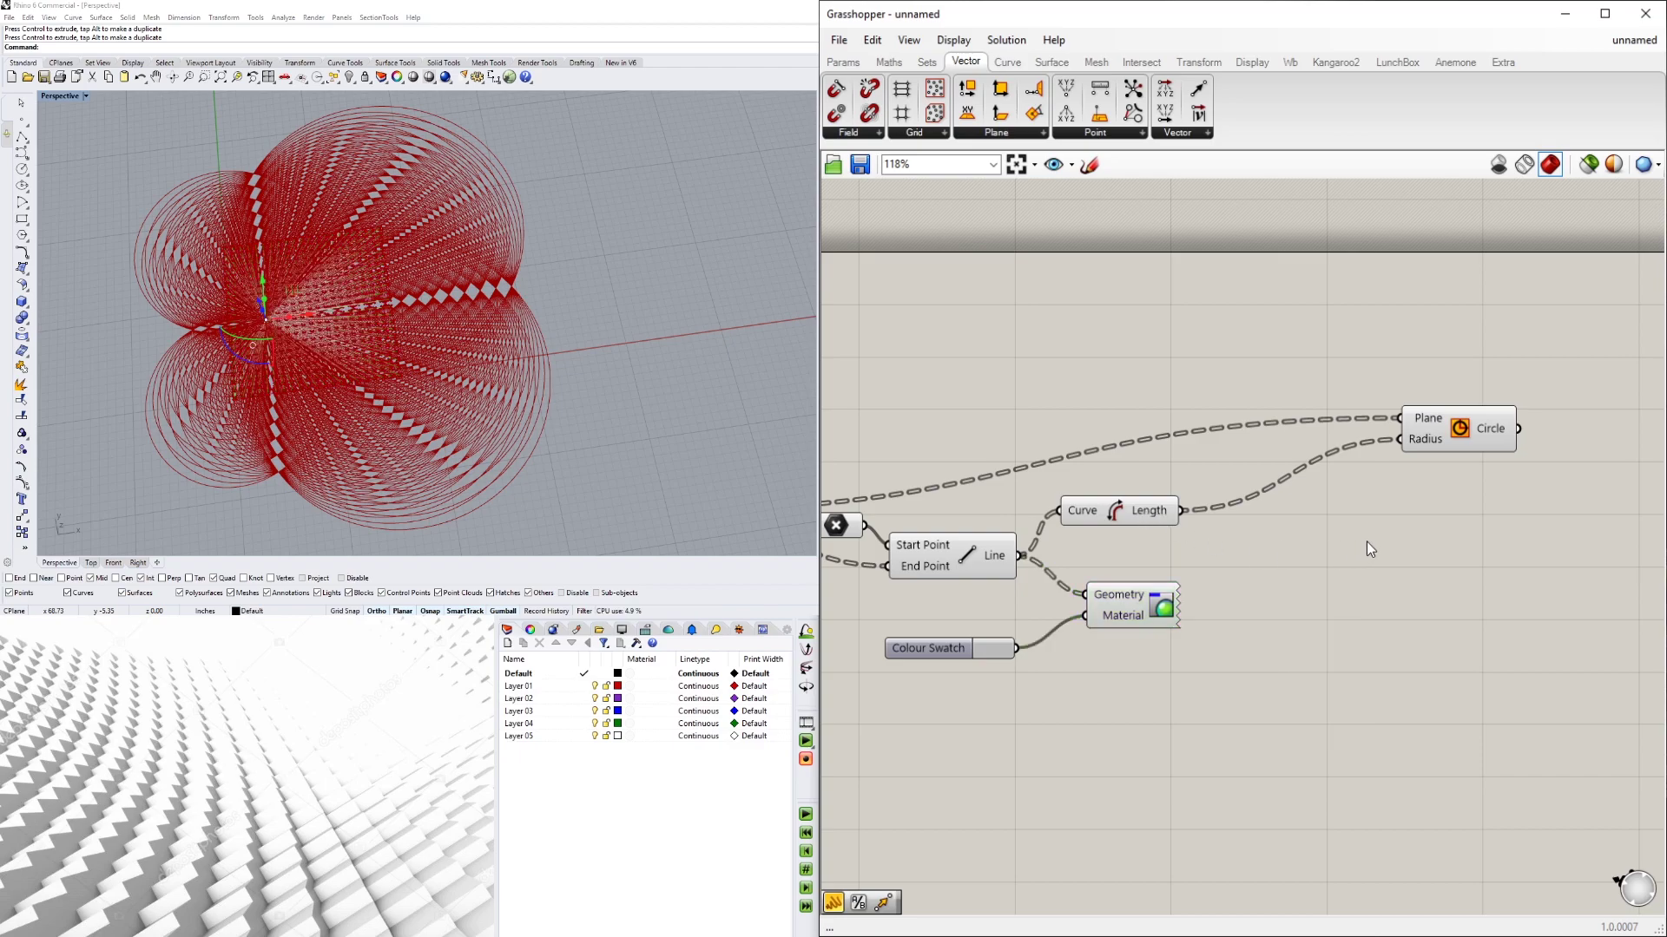
- Add a Division component below the Circle component and connect the Length output to its A input
{"action": "double_click", "coordinate": [1341, 538]}
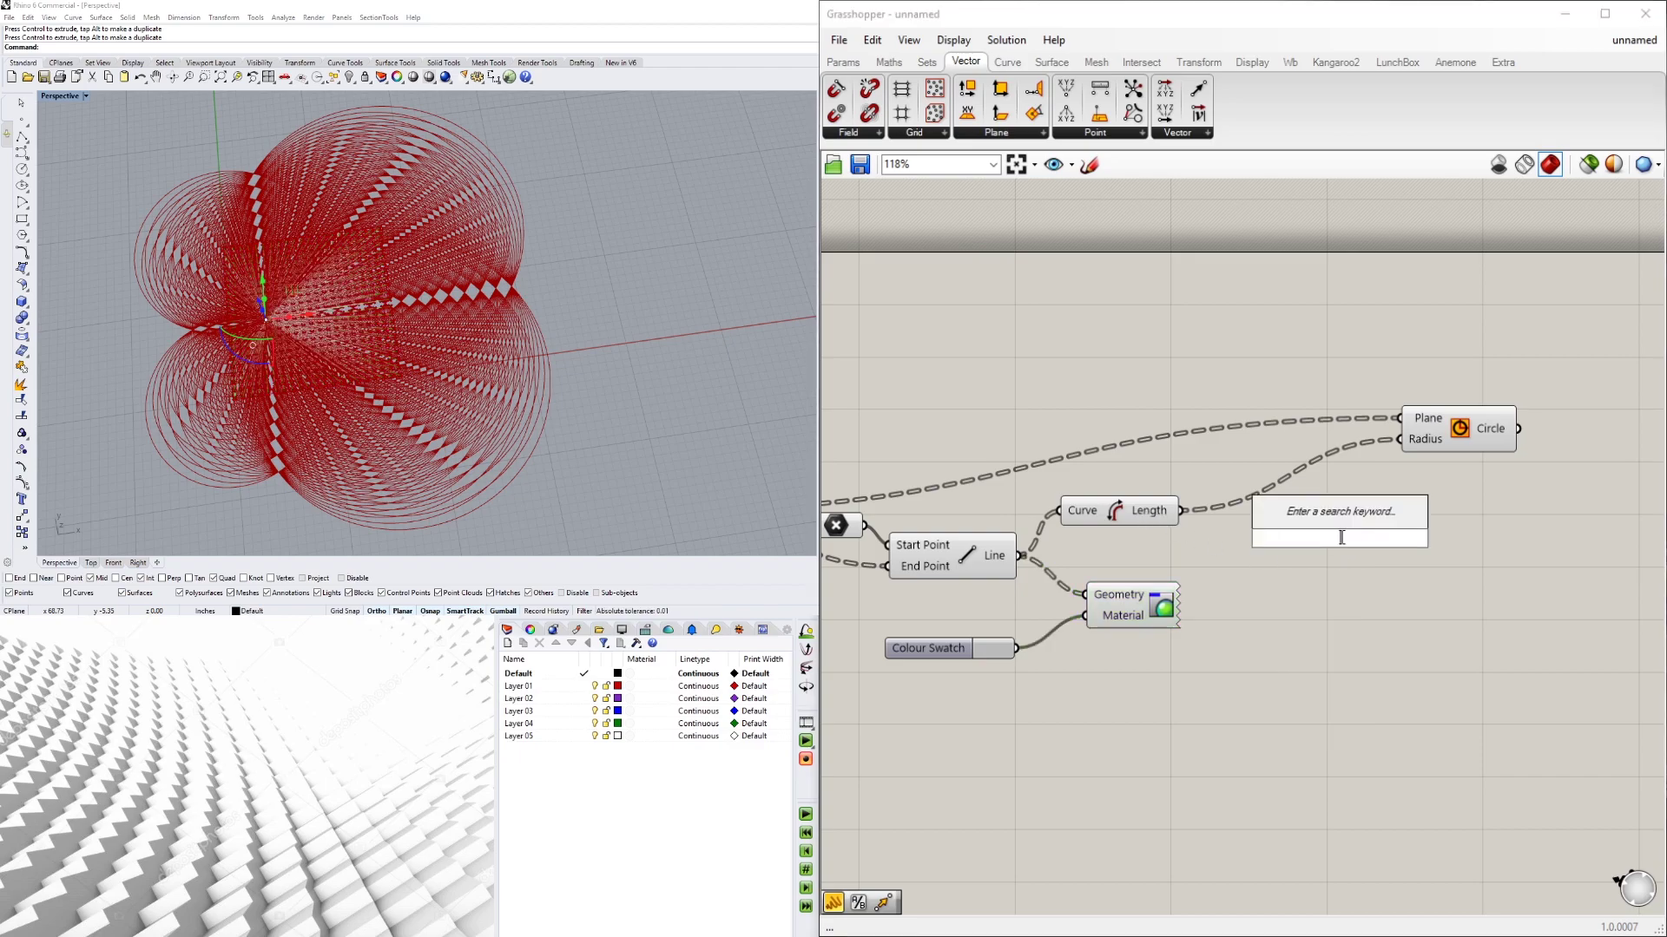
{"action": "type", "text": "/"}
{"action": "key", "text": "Return"}
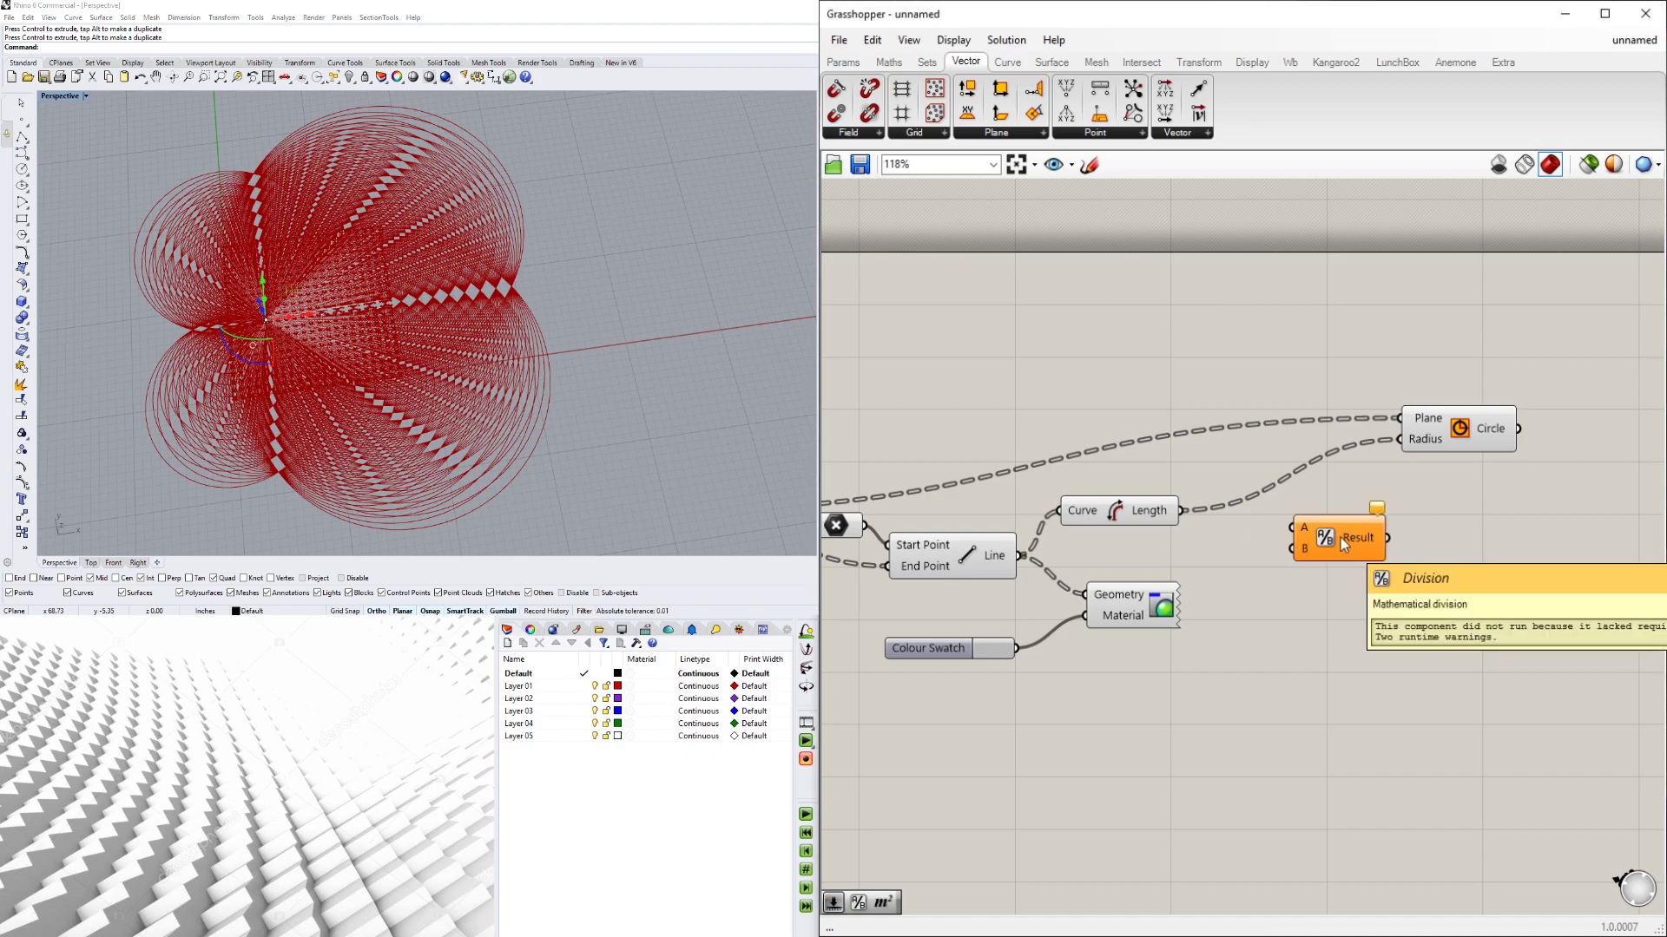
{"action": "left_click", "coordinate": [1156, 515]}
{"action": "left_click_drag", "start_coordinate": [1180, 512], "coordinate": [1404, 654]}
- Add a number slider with value 3 and connect it to the Division's B input
{"action": "double_click", "coordinate": [1223, 682]}
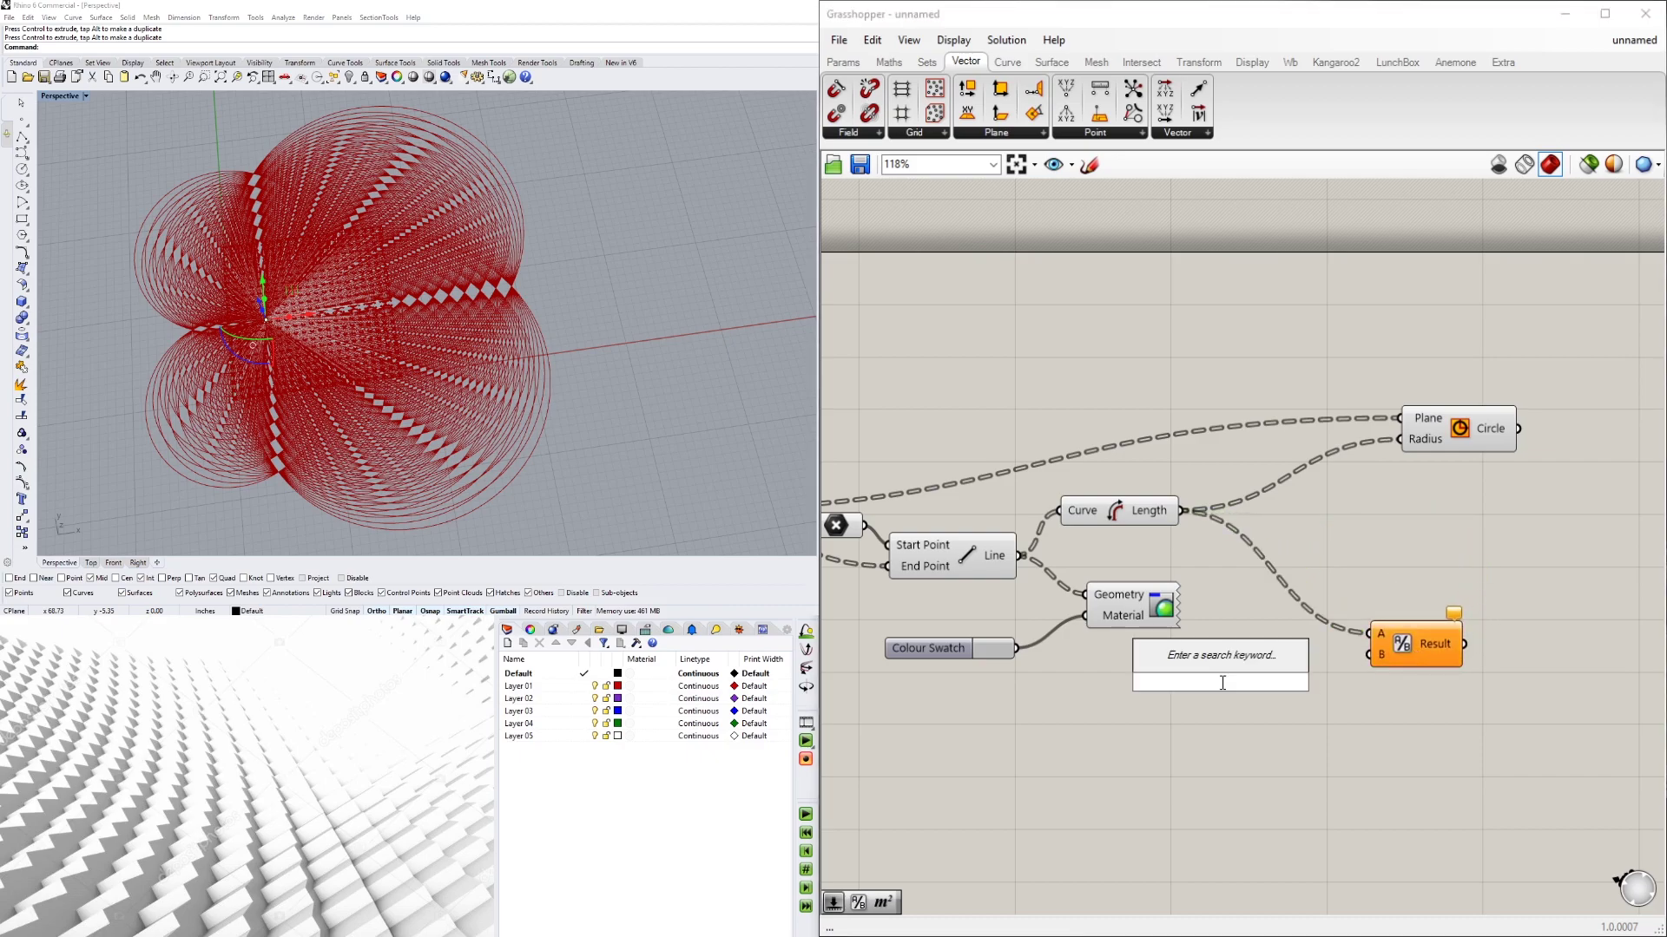
{"action": "type", "text": "3"}
{"action": "key", "text": "Return"}
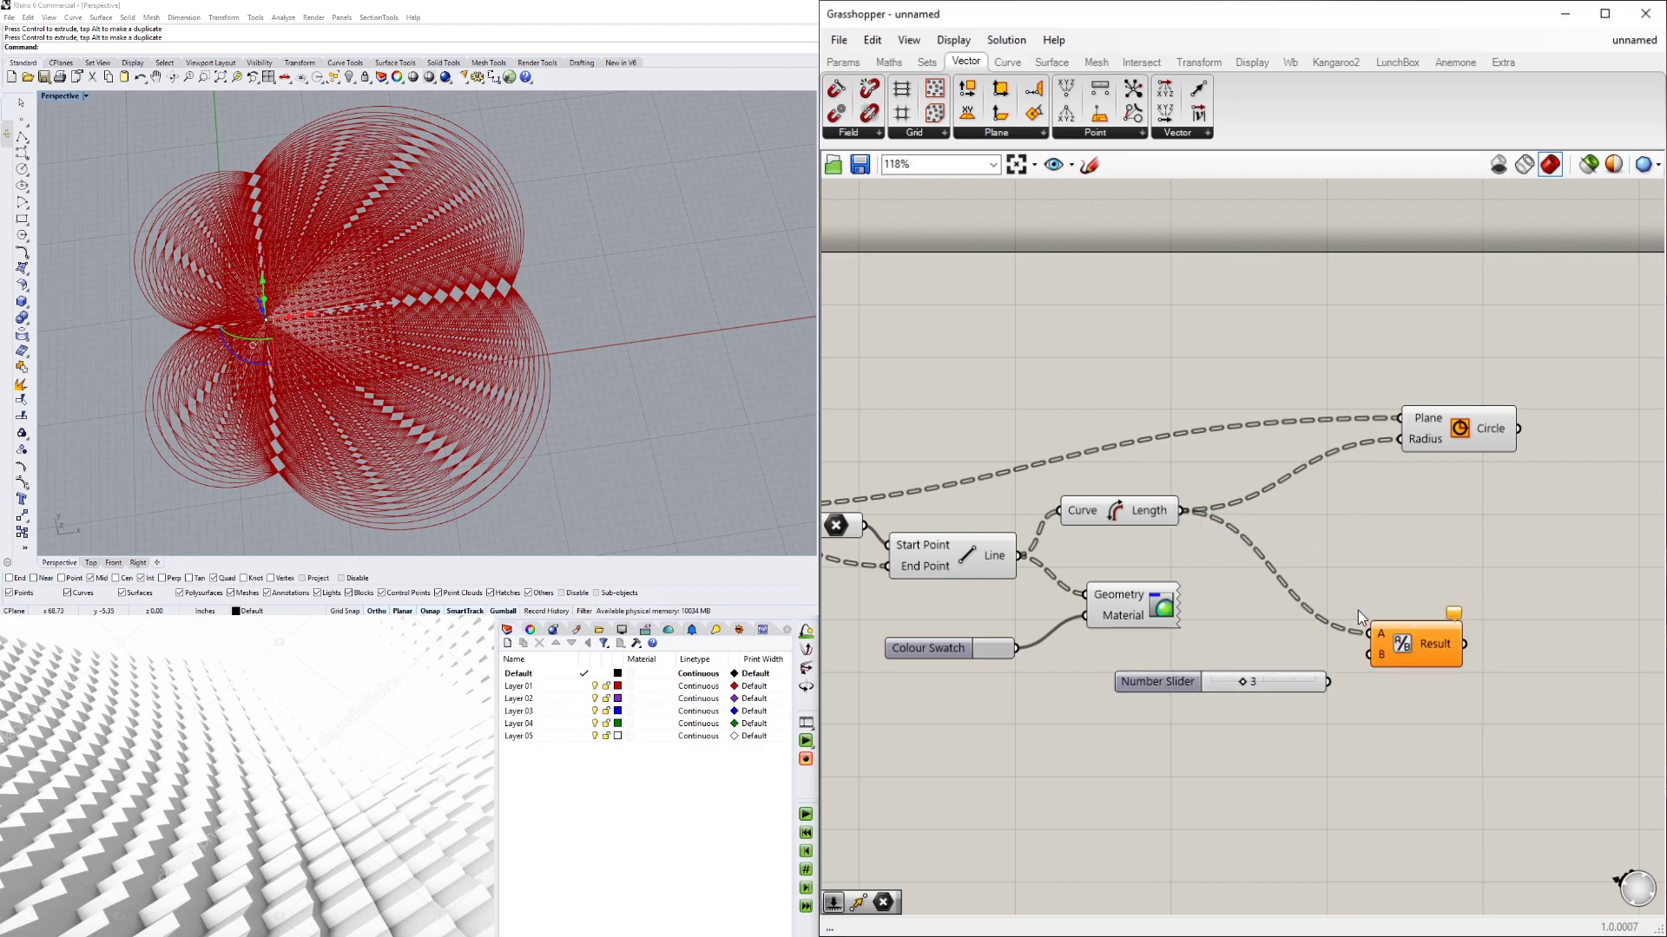
{"action": "left_click_drag", "start_coordinate": [1329, 682], "coordinate": [1369, 654]}
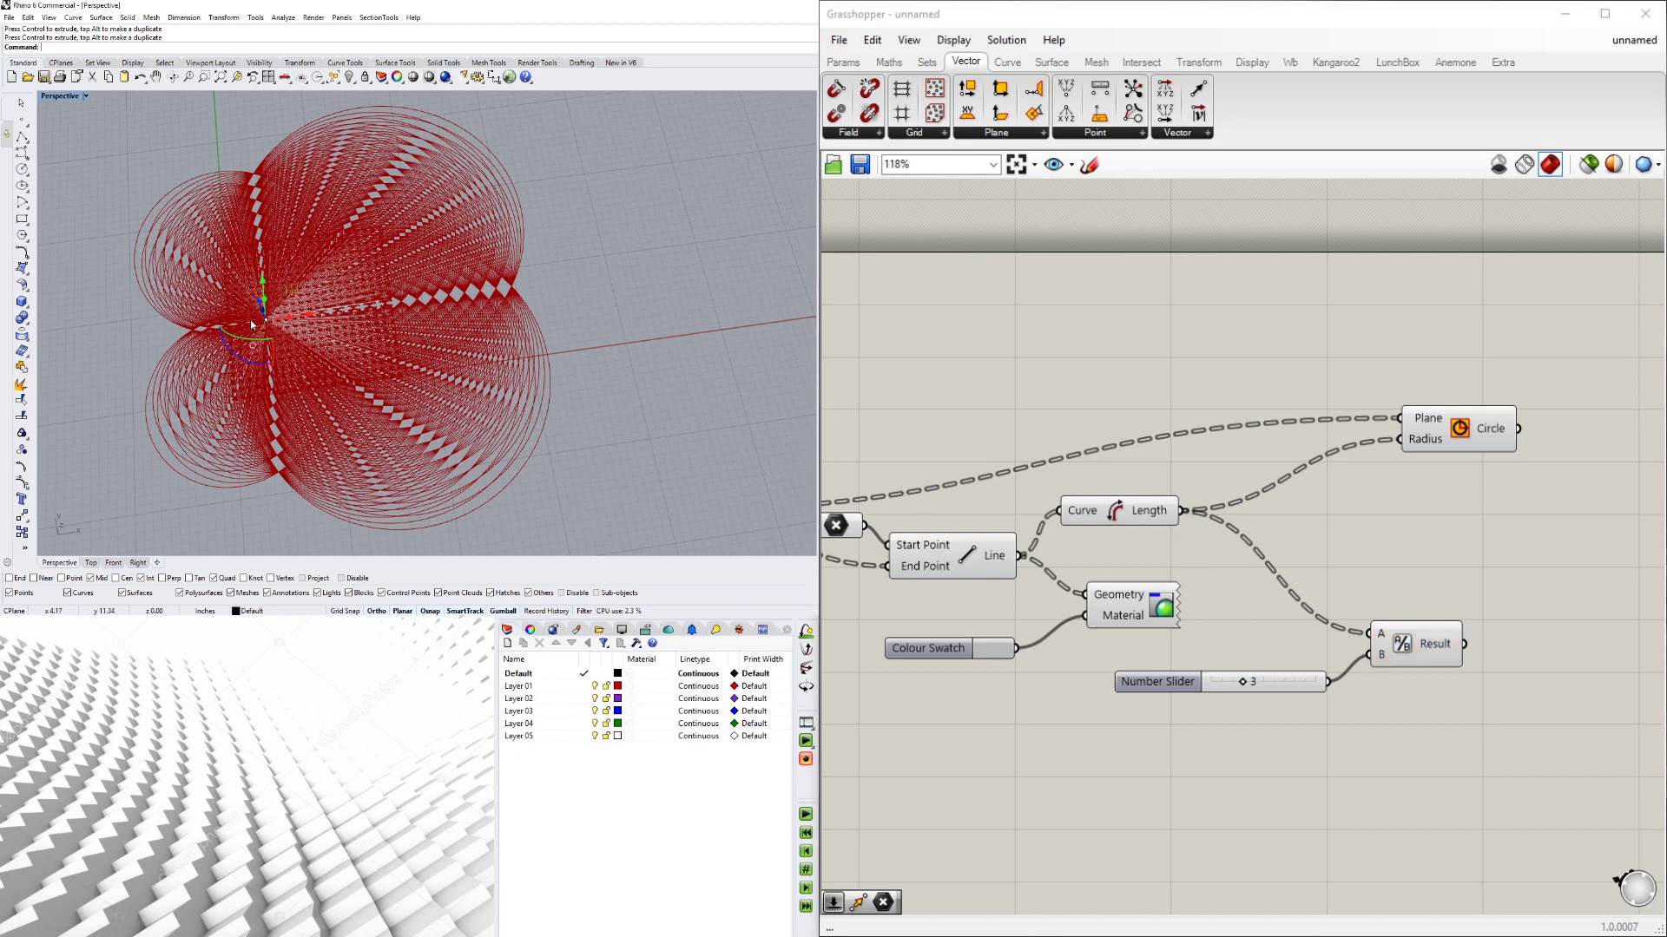
- Connect the Division's Result to the Circle's Radius in place of the direct Length connection
{"action": "right_click_drag", "start_coordinate": [1364, 435], "coordinate": [1229, 442]}
{"action": "left_click_drag", "start_coordinate": [1311, 434], "coordinate": [1431, 444]}
{"action": "scroll", "coordinate": [262, 334], "scroll_direction": "up", "scroll_amount": 12}
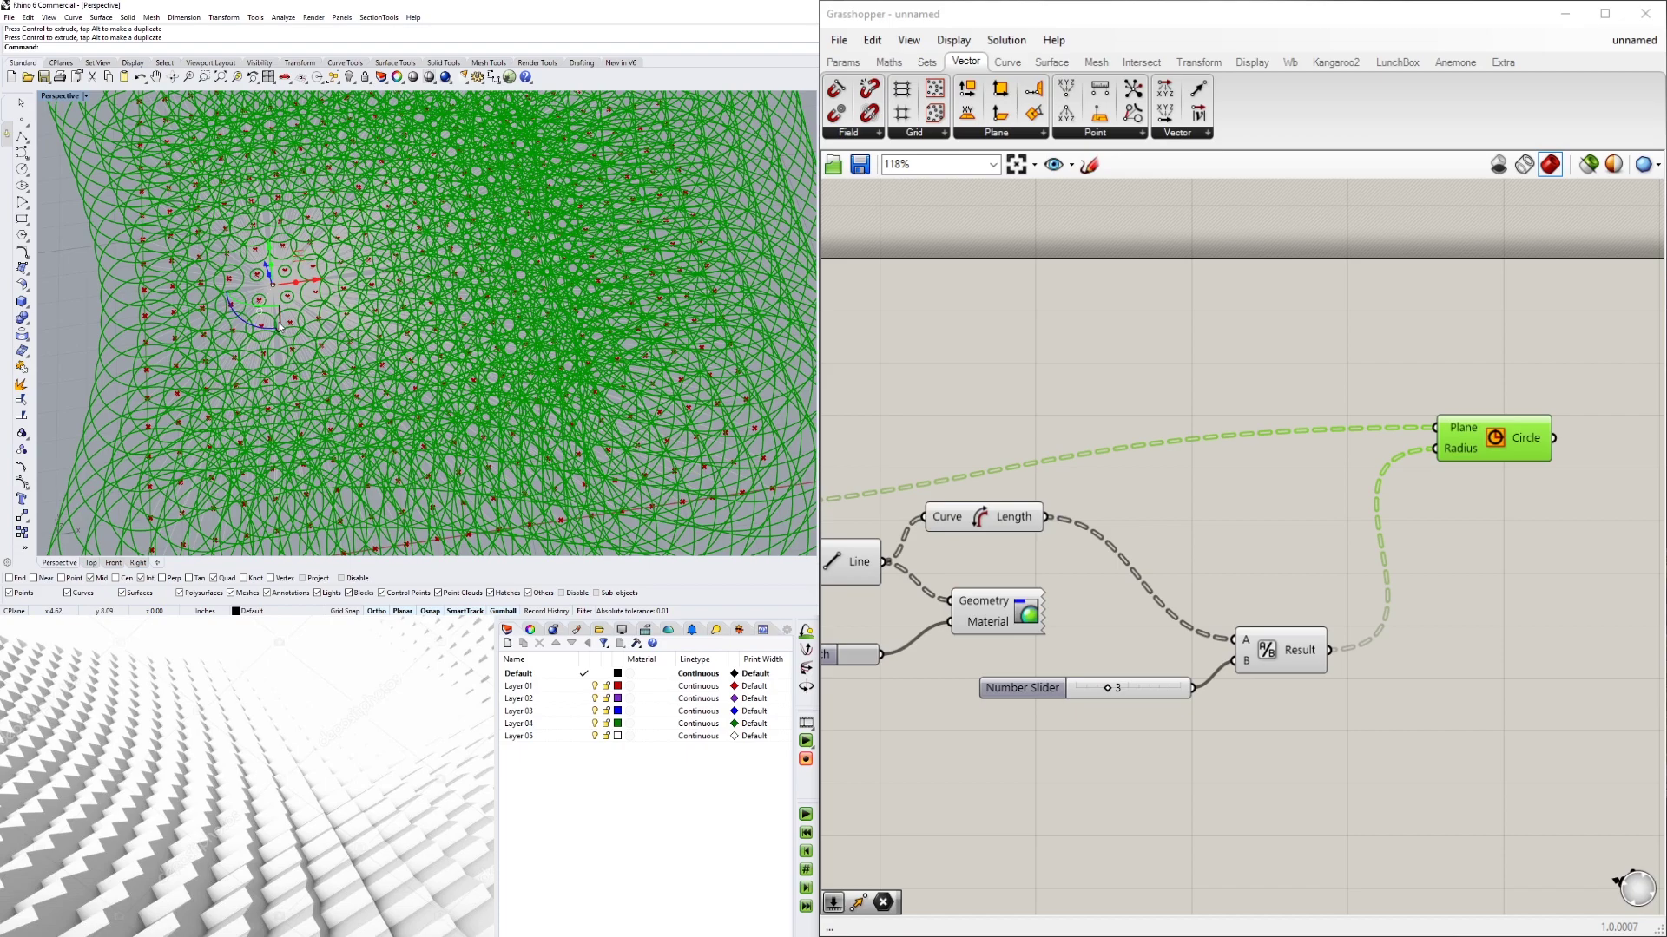
{"action": "scroll", "coordinate": [261, 333], "scroll_direction": "down", "scroll_amount": 4}
{"action": "left_click", "coordinate": [1069, 420]}
{"action": "scroll", "coordinate": [1074, 510], "scroll_direction": "down", "scroll_amount": 1}
{"action": "right_click_drag", "start_coordinate": [1073, 510], "coordinate": [1409, 490]}
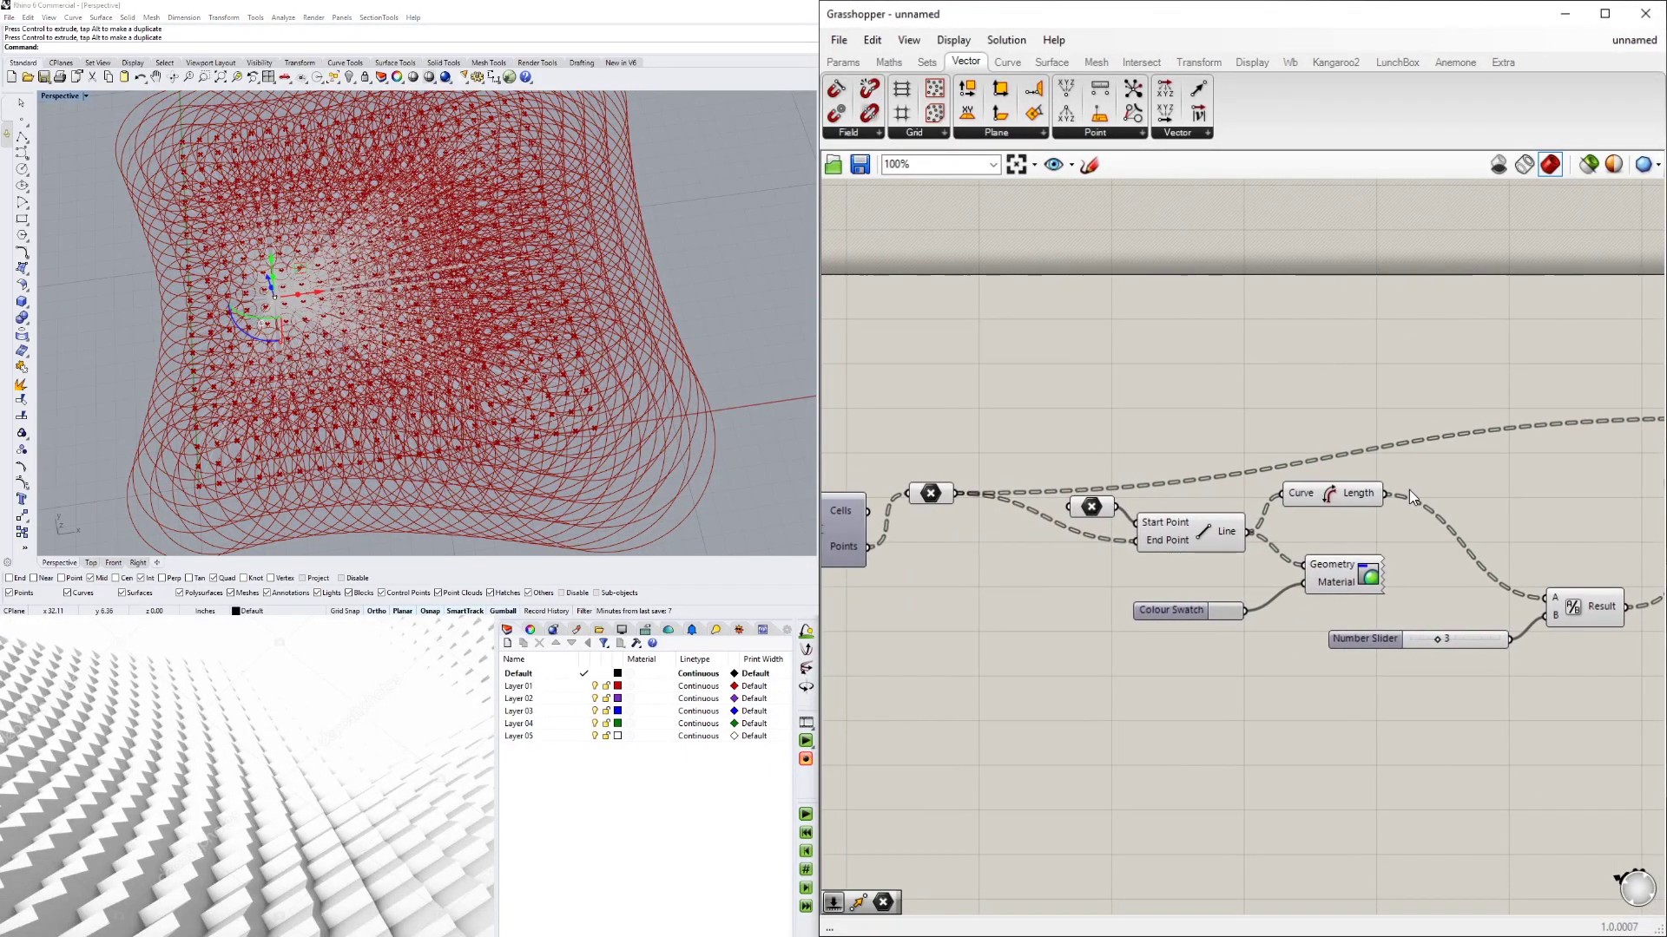
{"action": "right_click_drag", "start_coordinate": [1109, 522], "coordinate": [1168, 566]}
{"action": "scroll", "coordinate": [1269, 466], "scroll_direction": "down", "scroll_amount": 2}
{"action": "right_click_drag", "start_coordinate": [1433, 576], "coordinate": [1272, 585]}
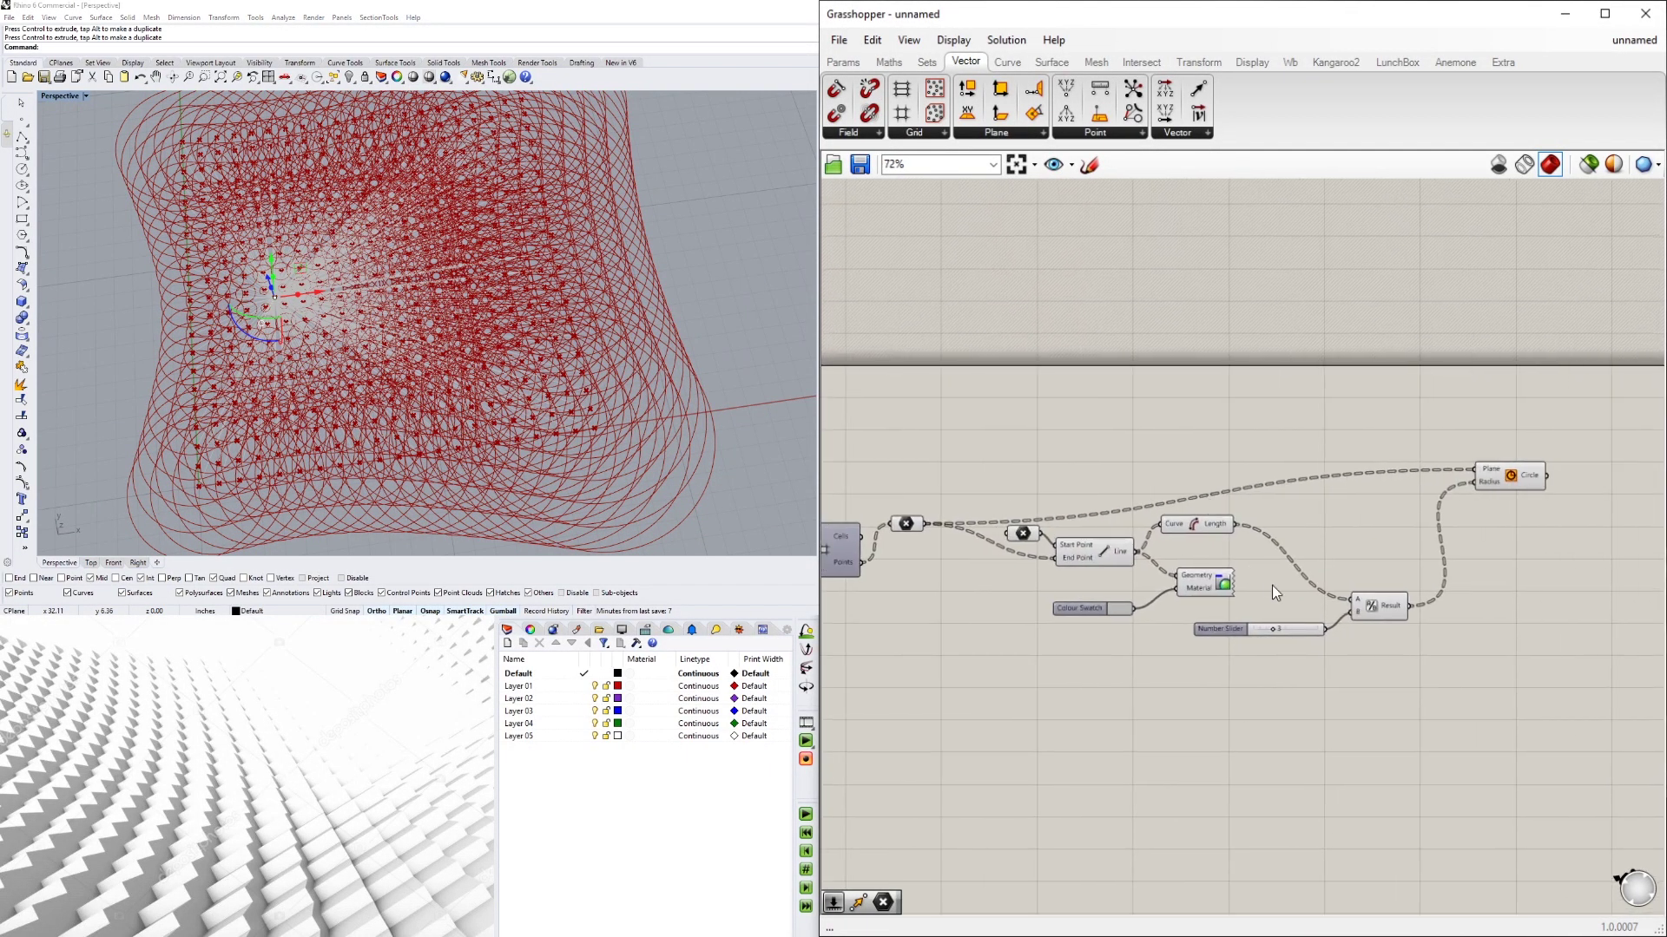
- Set the number slider feeding the Division's B input to 10
{"action": "scroll", "coordinate": [1237, 631], "scroll_direction": "up", "scroll_amount": 5}
{"action": "scroll", "coordinate": [1340, 628], "scroll_direction": "up", "scroll_amount": 2}
{"action": "right_click_drag", "start_coordinate": [1341, 629], "coordinate": [1004, 670]}
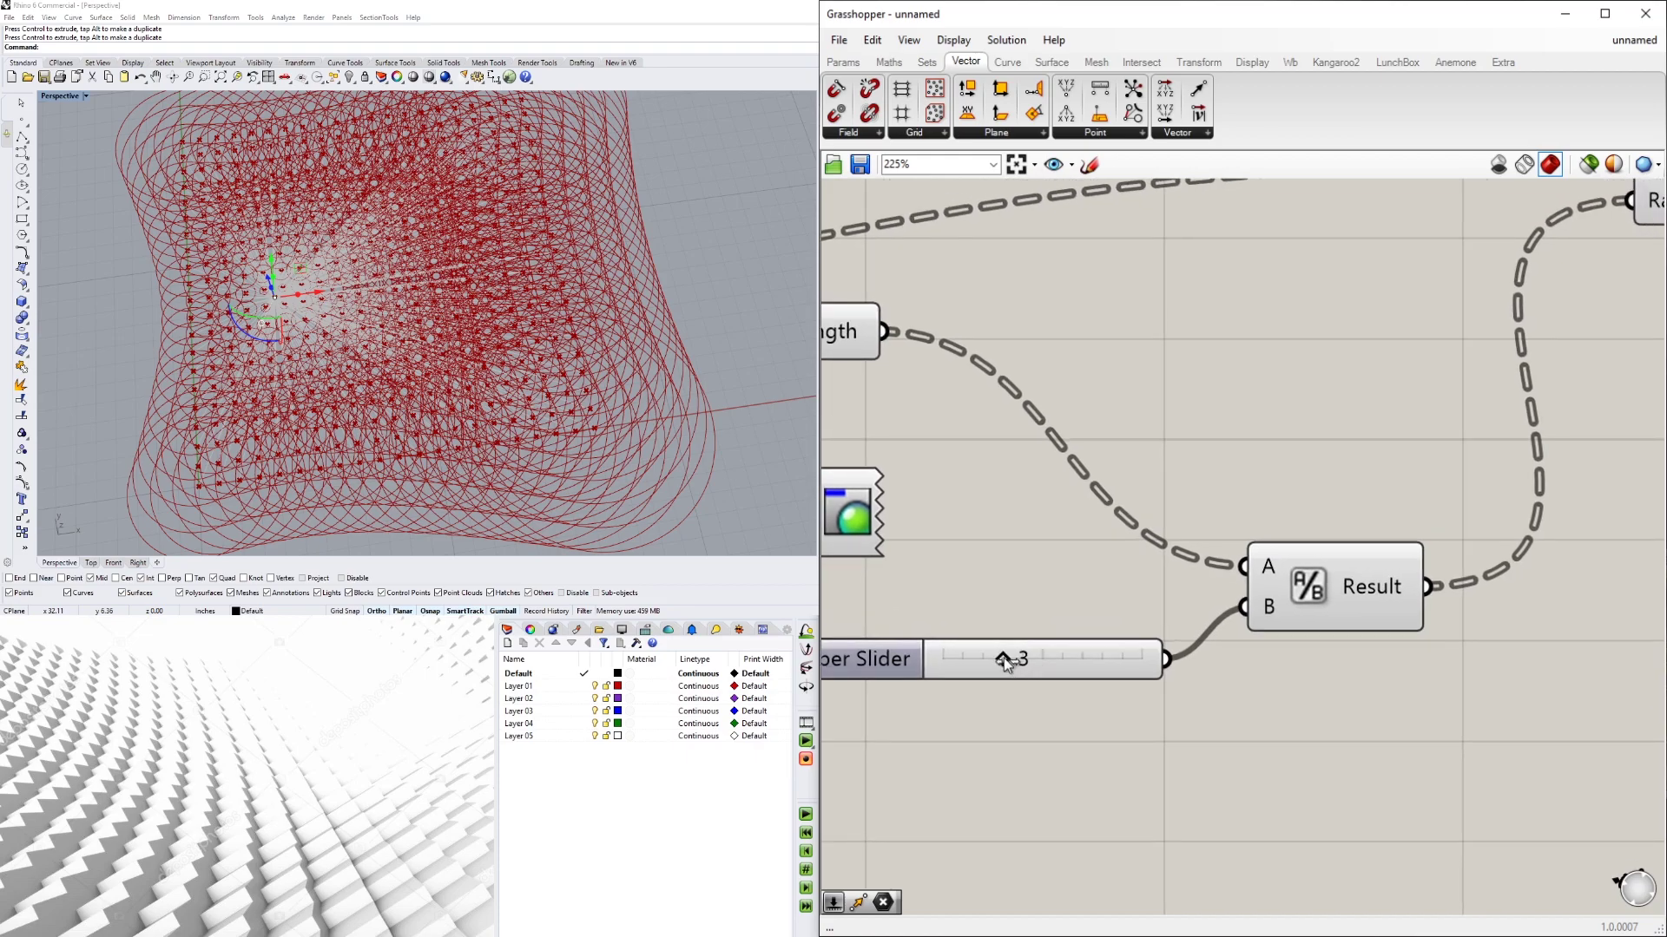
{"action": "left_click_drag", "start_coordinate": [1007, 658], "coordinate": [1162, 661]}
{"action": "scroll", "coordinate": [1024, 657], "scroll_direction": "down", "scroll_amount": 2}
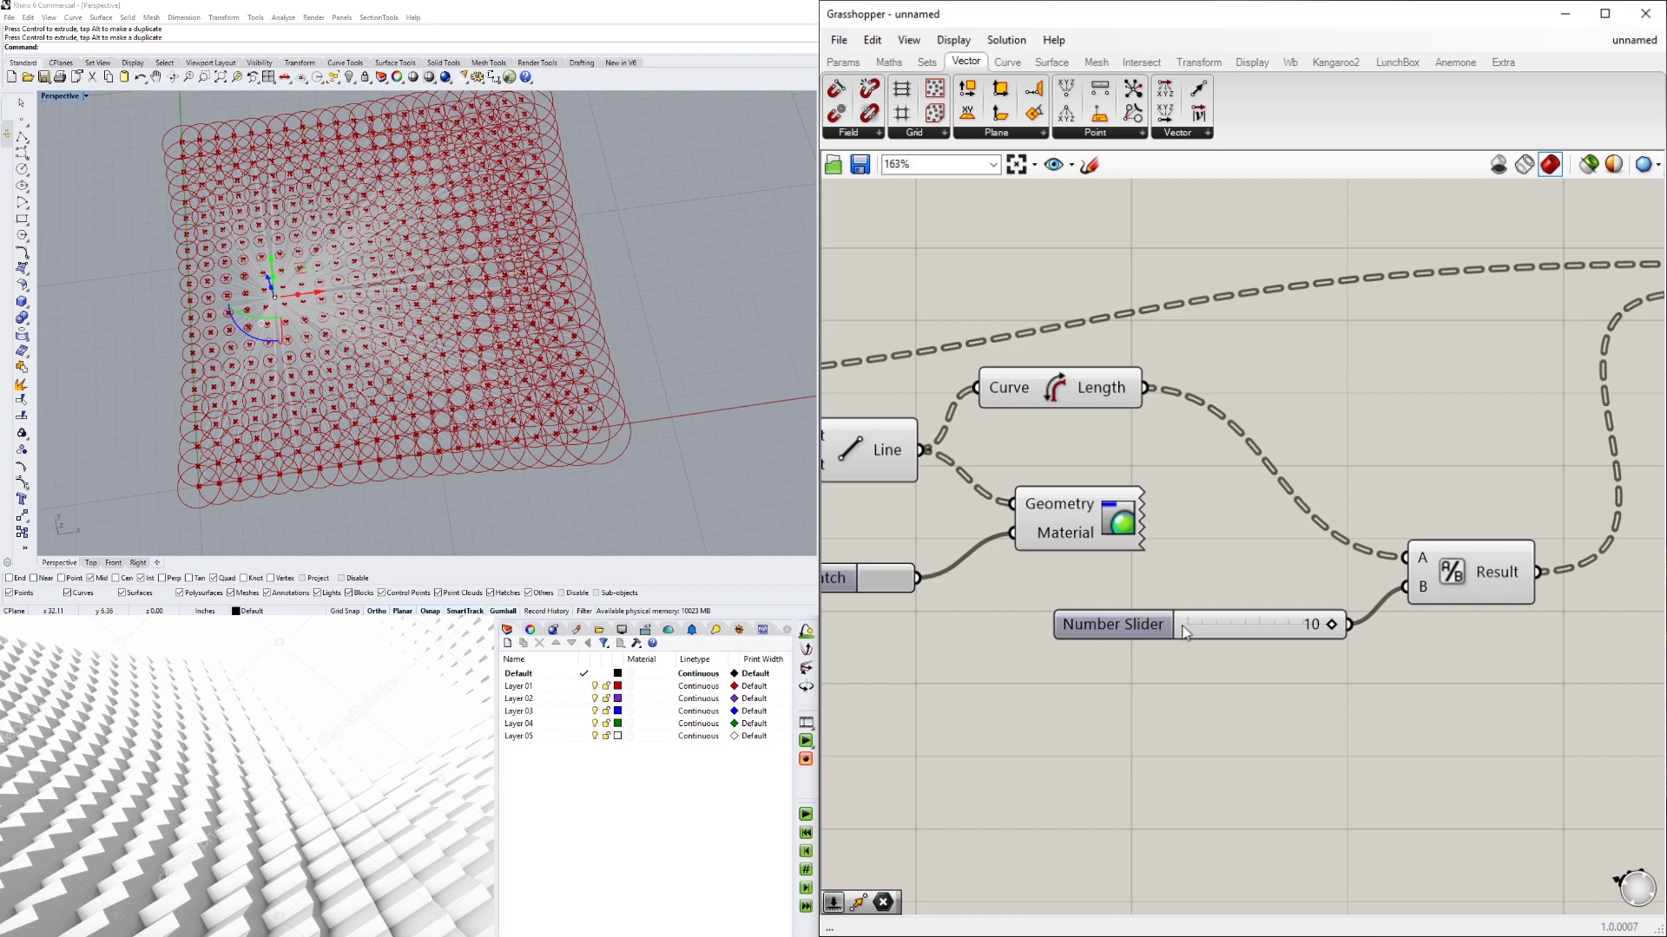
- Raise the divisor slider's maximum to 20 and set the slider to 20
{"action": "double_click", "coordinate": [1170, 630]}
{"action": "double_click", "coordinate": [1215, 680]}
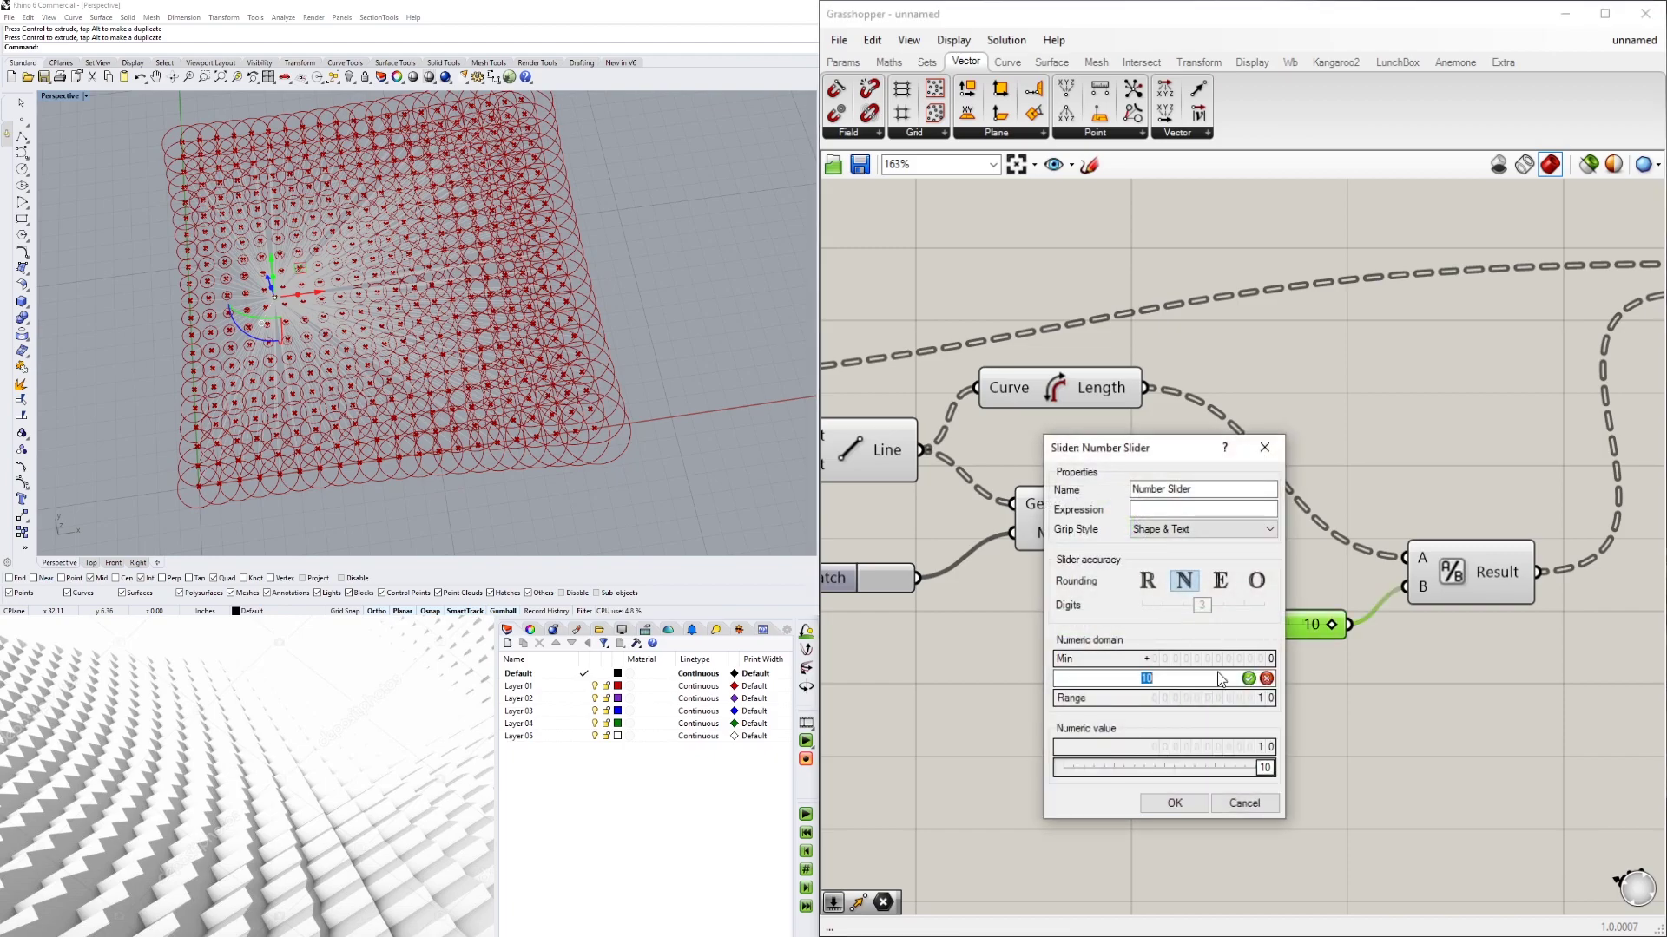
{"action": "type", "text": "20"}
{"action": "left_click", "coordinate": [1174, 803]}
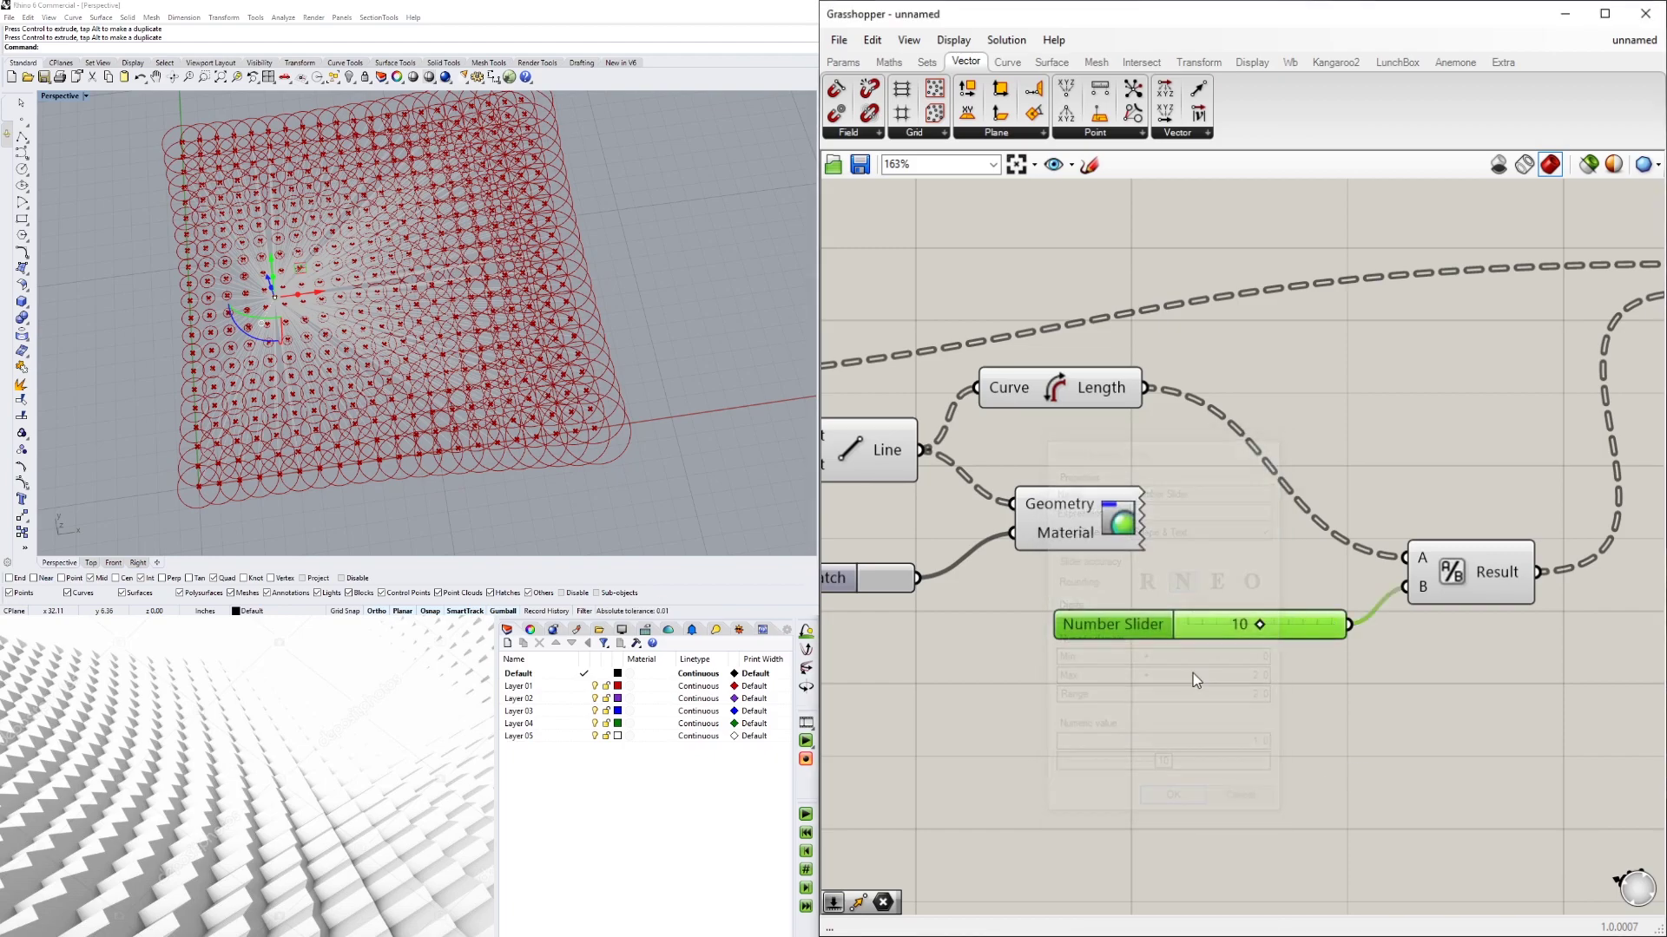
{"action": "left_click_drag", "start_coordinate": [1262, 626], "coordinate": [1333, 627]}
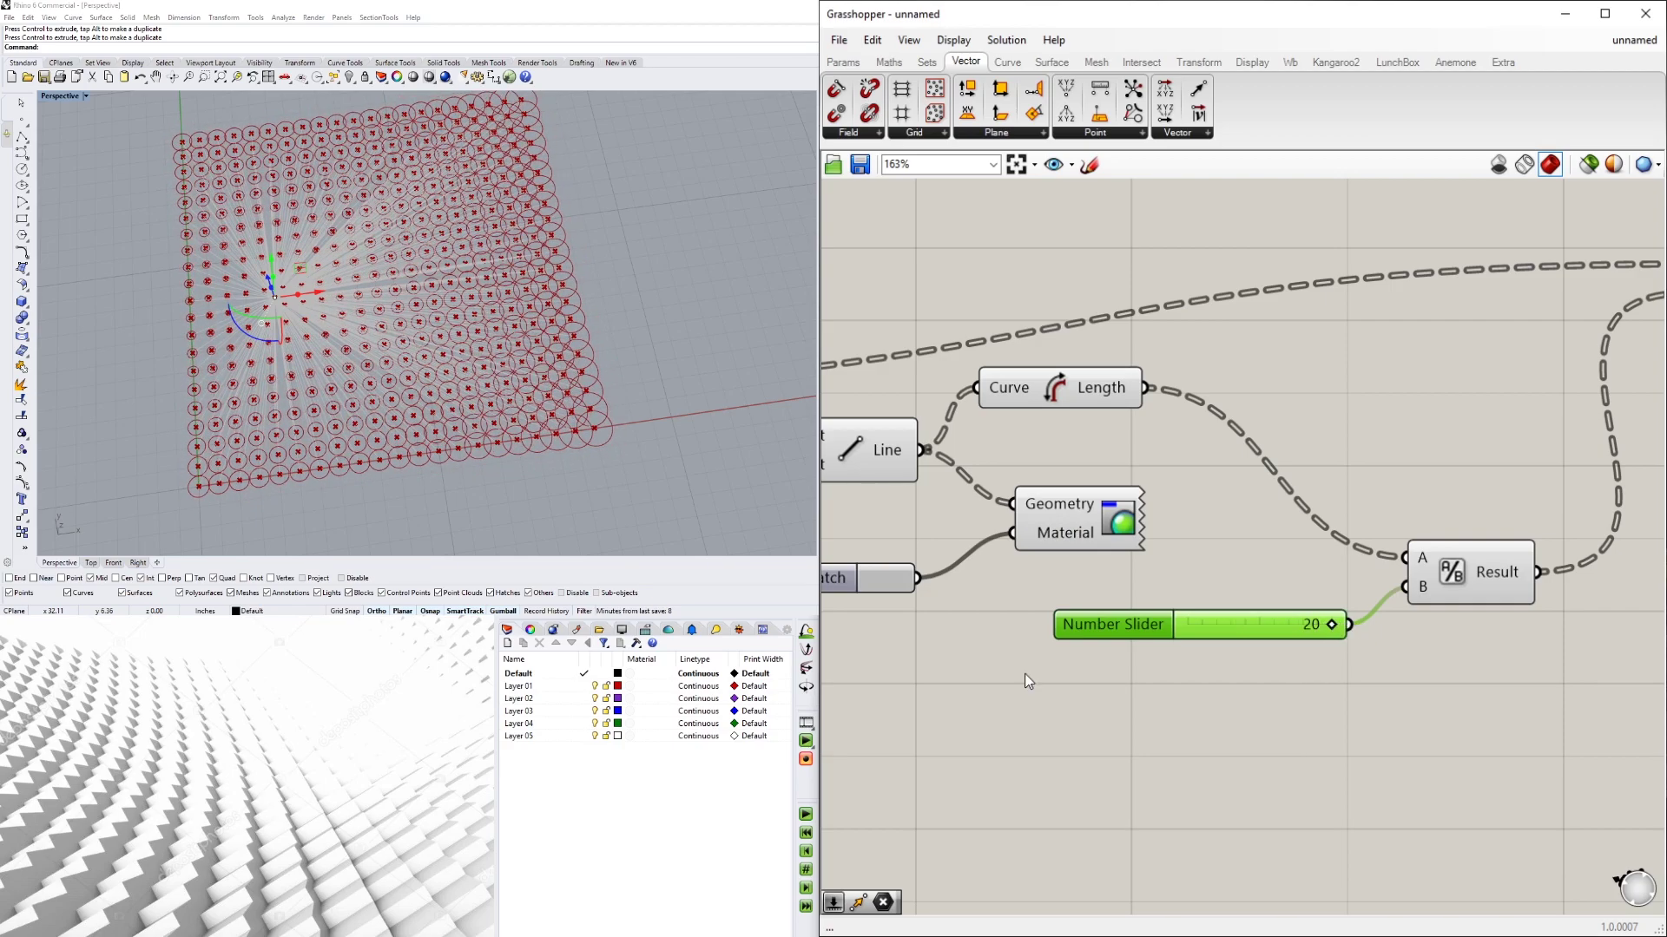
- Switch to Rhino's Perspective viewport and move the attractor point along the X axis across the grid to its opposite half
{"action": "left_click", "coordinate": [111, 466]}
{"action": "scroll", "coordinate": [241, 355], "scroll_direction": "up", "scroll_amount": 10}
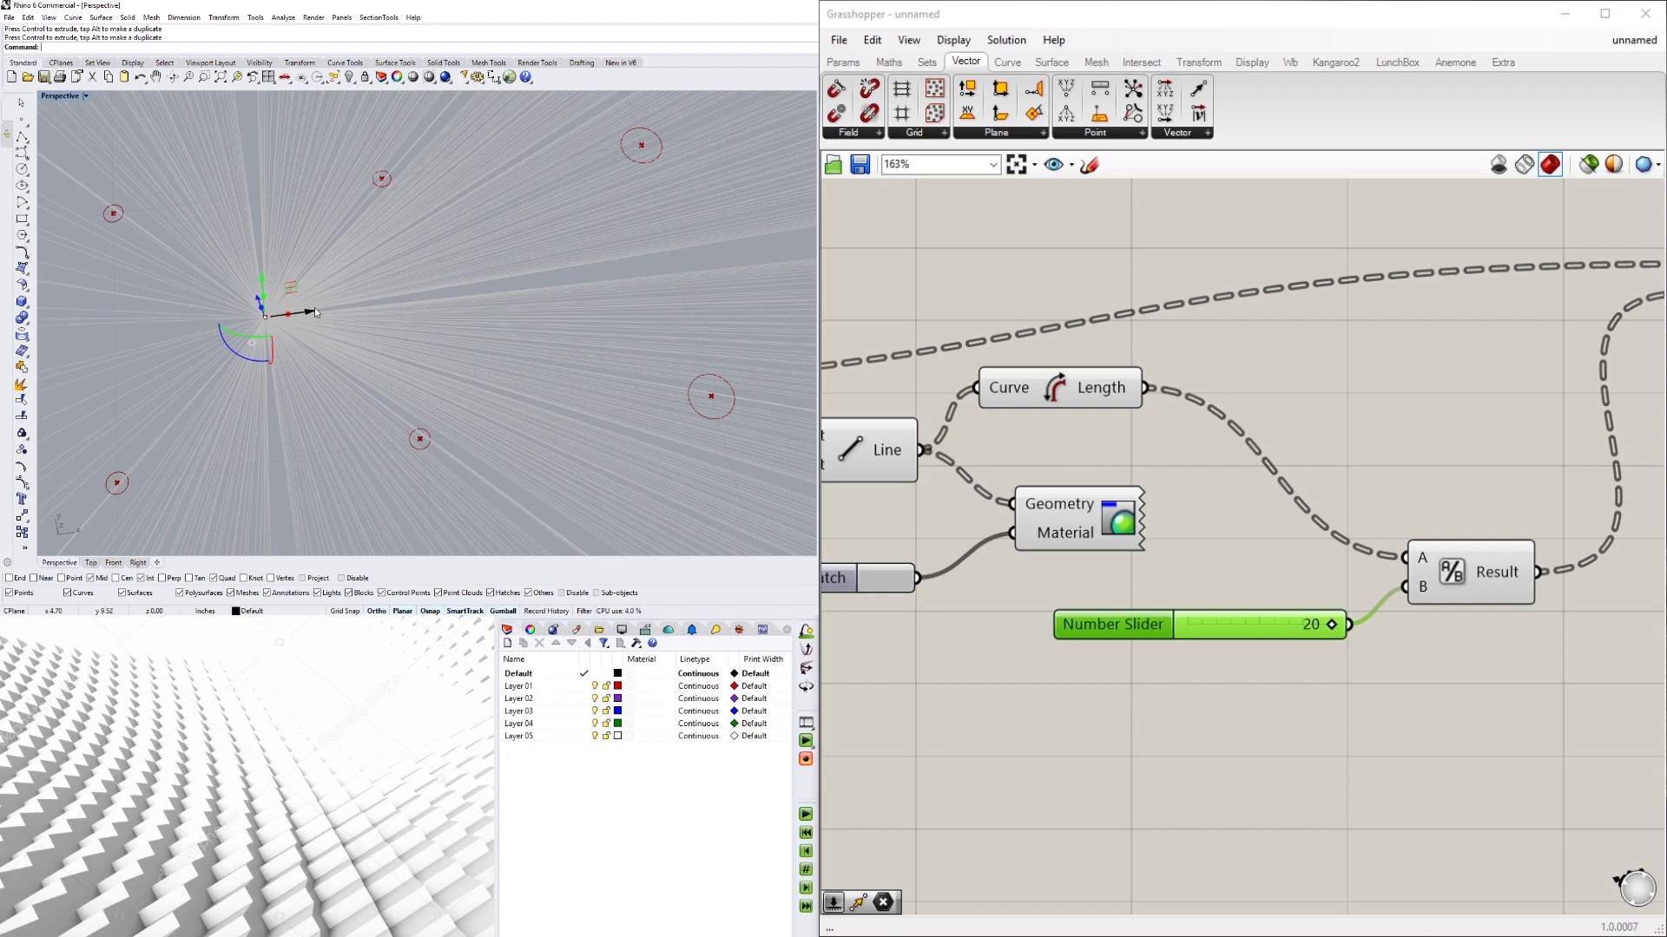
{"action": "left_click_drag", "start_coordinate": [317, 312], "coordinate": [402, 328]}
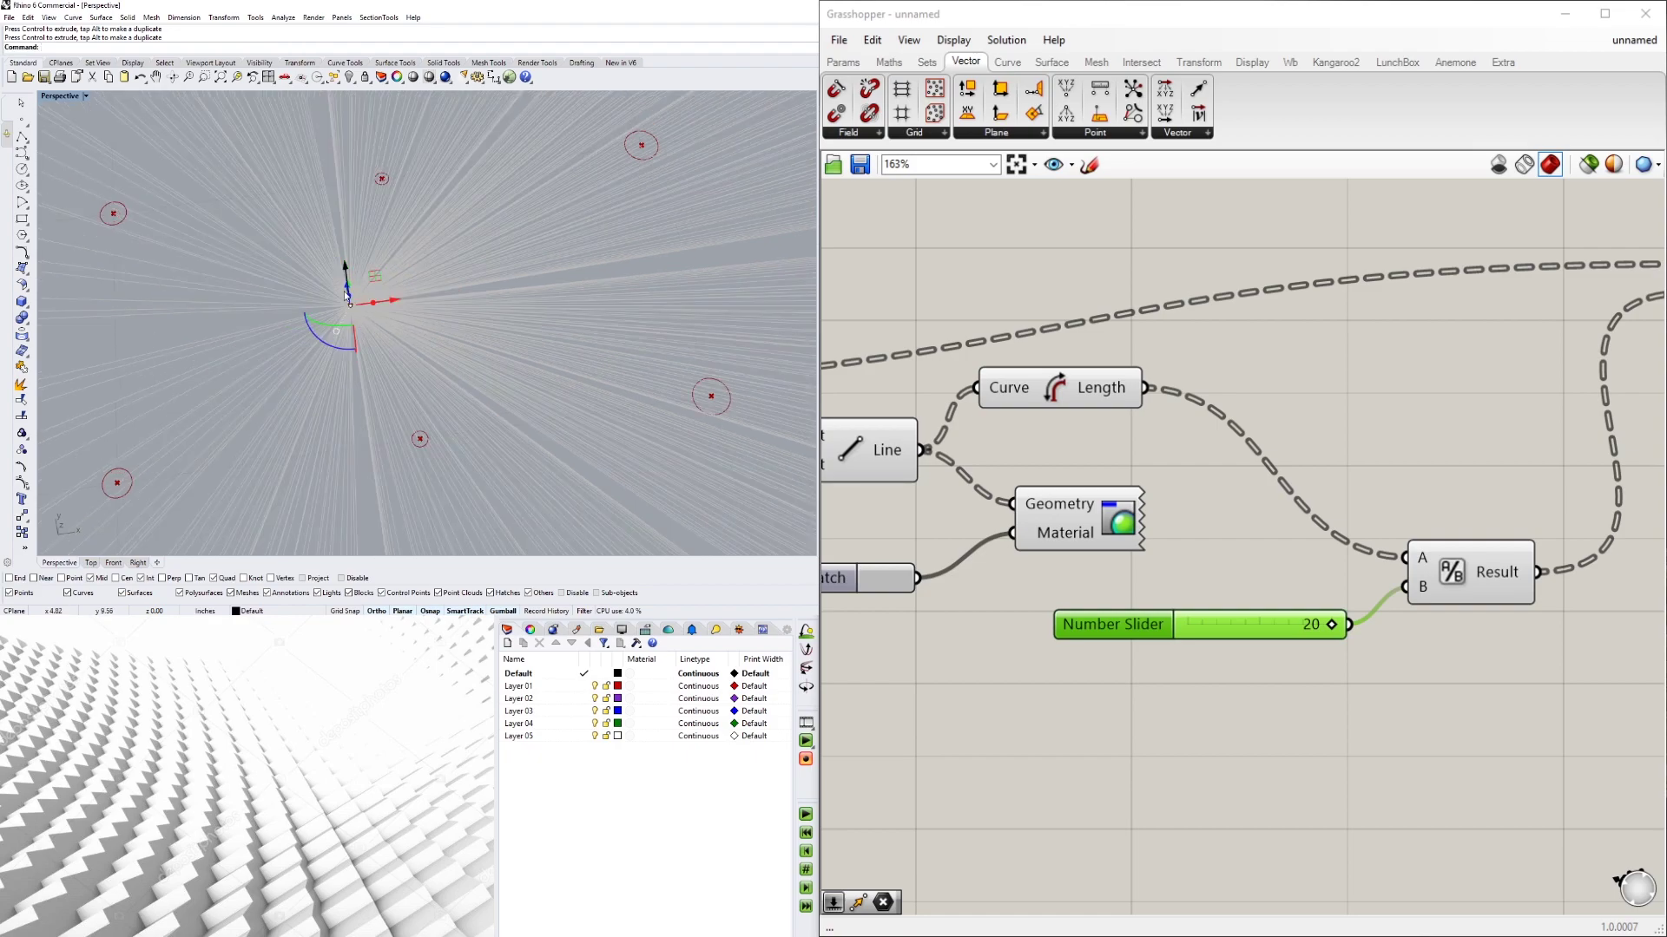
{"action": "right_click_drag", "start_coordinate": [345, 295], "coordinate": [383, 303]}
{"action": "left_click_drag", "start_coordinate": [286, 329], "coordinate": [474, 429]}
{"action": "scroll", "coordinate": [469, 432], "scroll_direction": "down", "scroll_amount": 7}
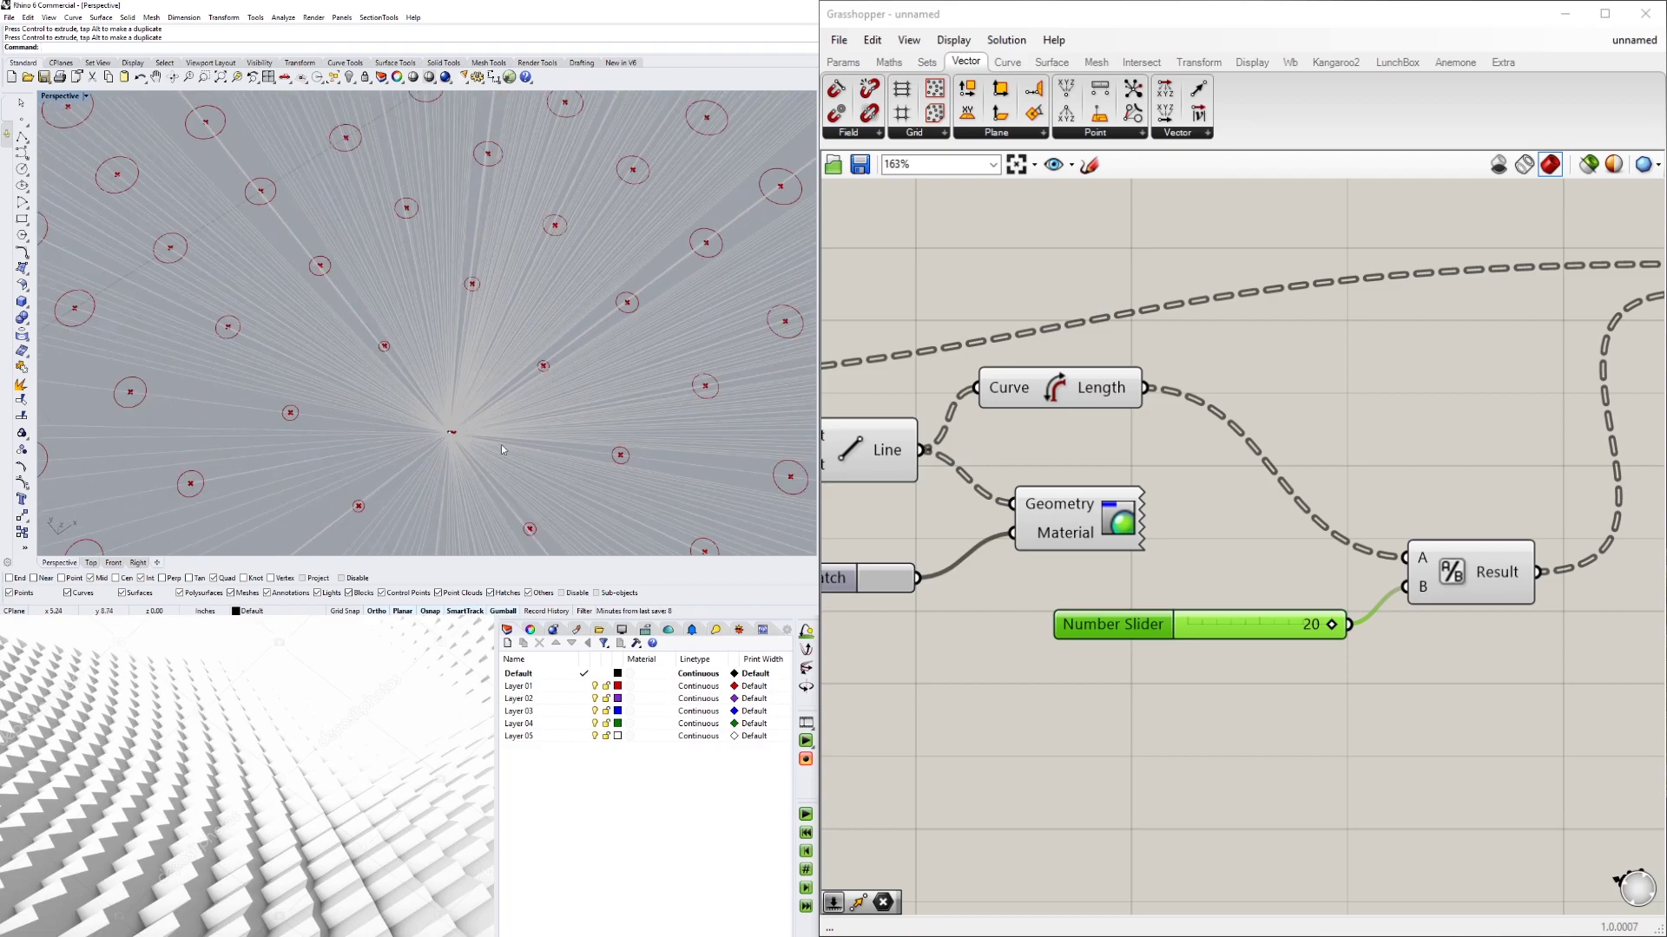
{"action": "right_click_drag", "start_coordinate": [502, 446], "coordinate": [474, 420]}
{"action": "scroll", "coordinate": [474, 420], "scroll_direction": "down", "scroll_amount": 10}
{"action": "scroll", "coordinate": [473, 421], "scroll_direction": "up", "scroll_amount": 3}
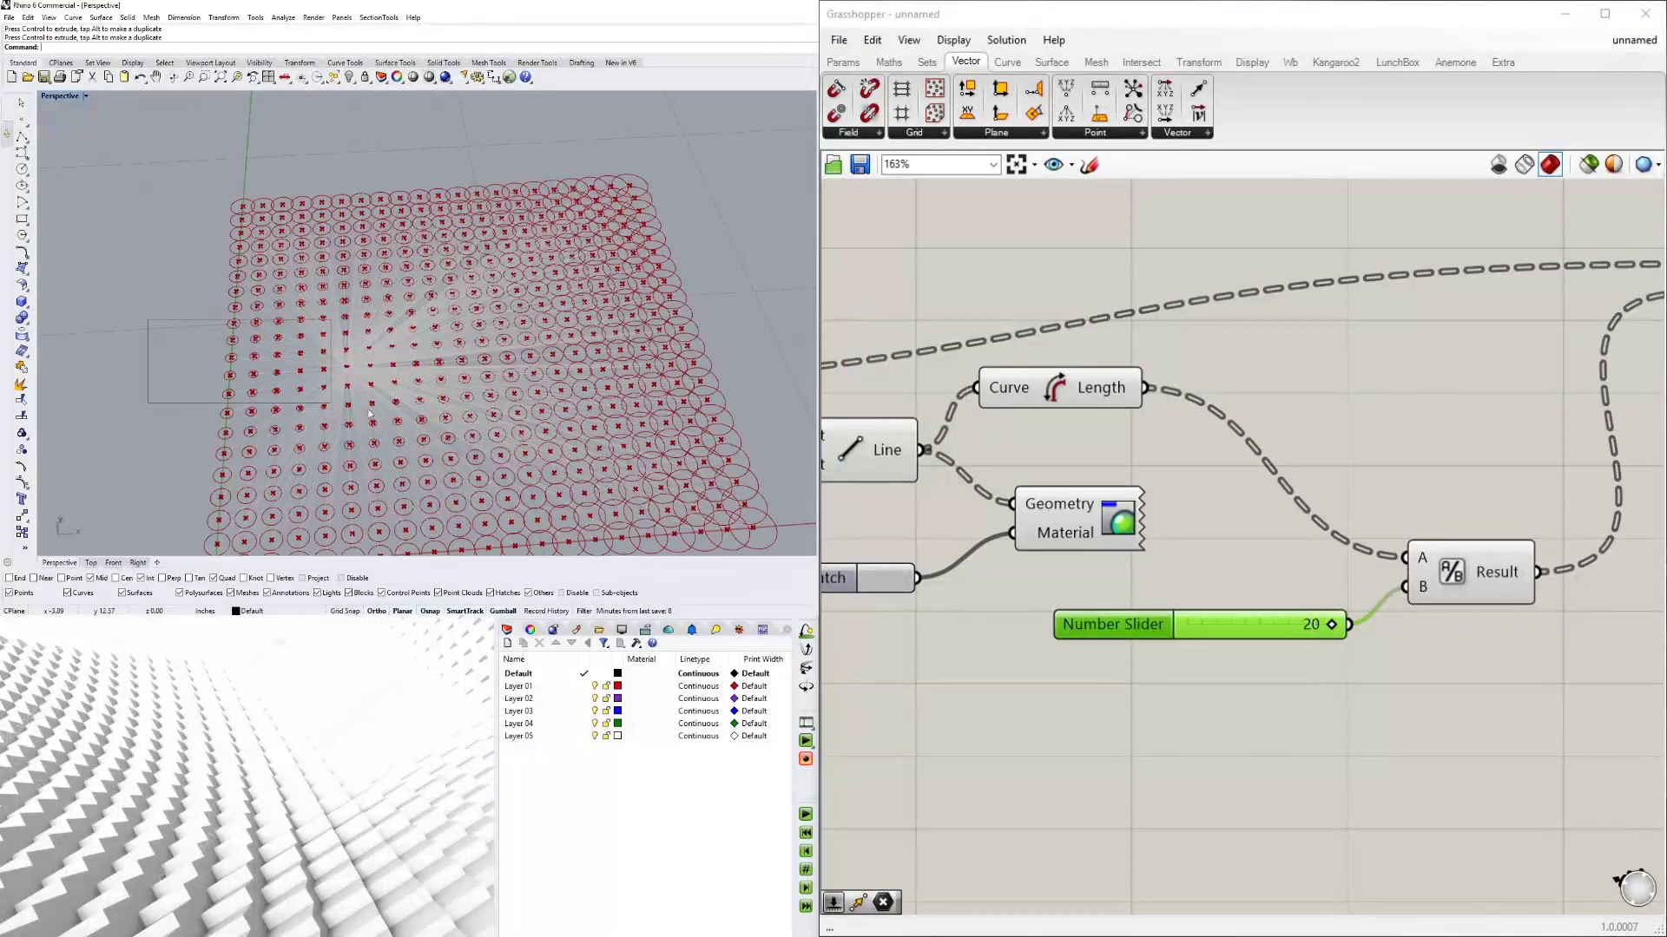
{"action": "left_click", "coordinate": [351, 370]}
{"action": "left_click_drag", "start_coordinate": [390, 369], "coordinate": [606, 366]}
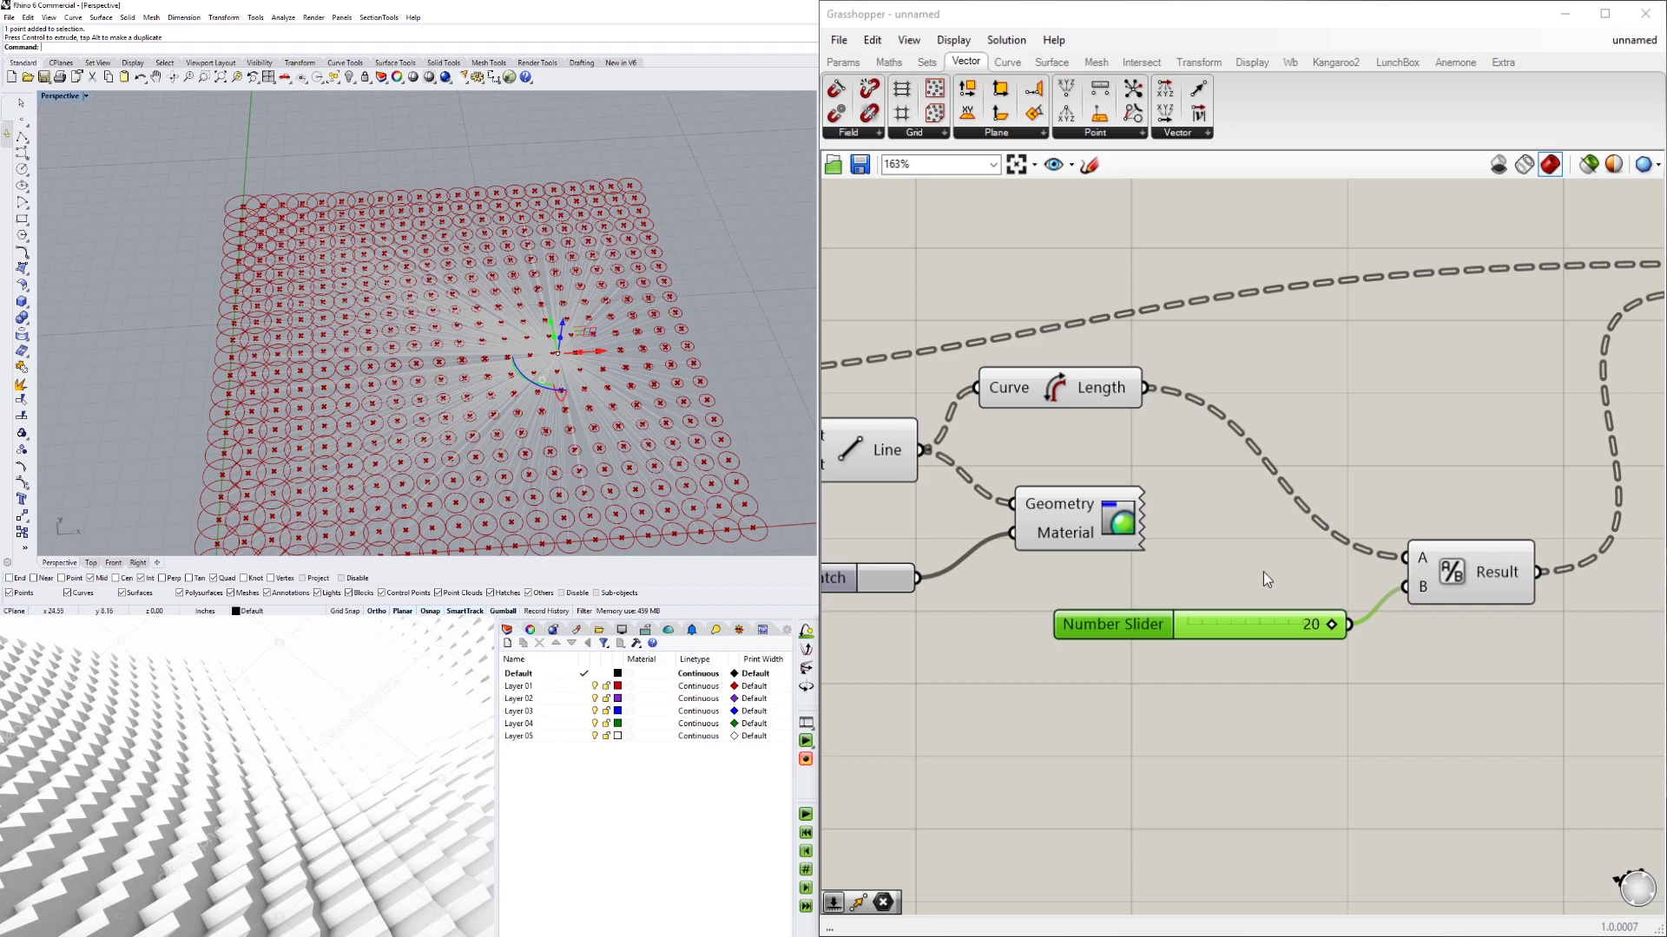
- Change the Colour Swatch feeding the Custom Preview to a light blue
{"action": "scroll", "coordinate": [1159, 540], "scroll_direction": "up", "scroll_amount": 2}
{"action": "left_click", "coordinate": [1172, 596]}
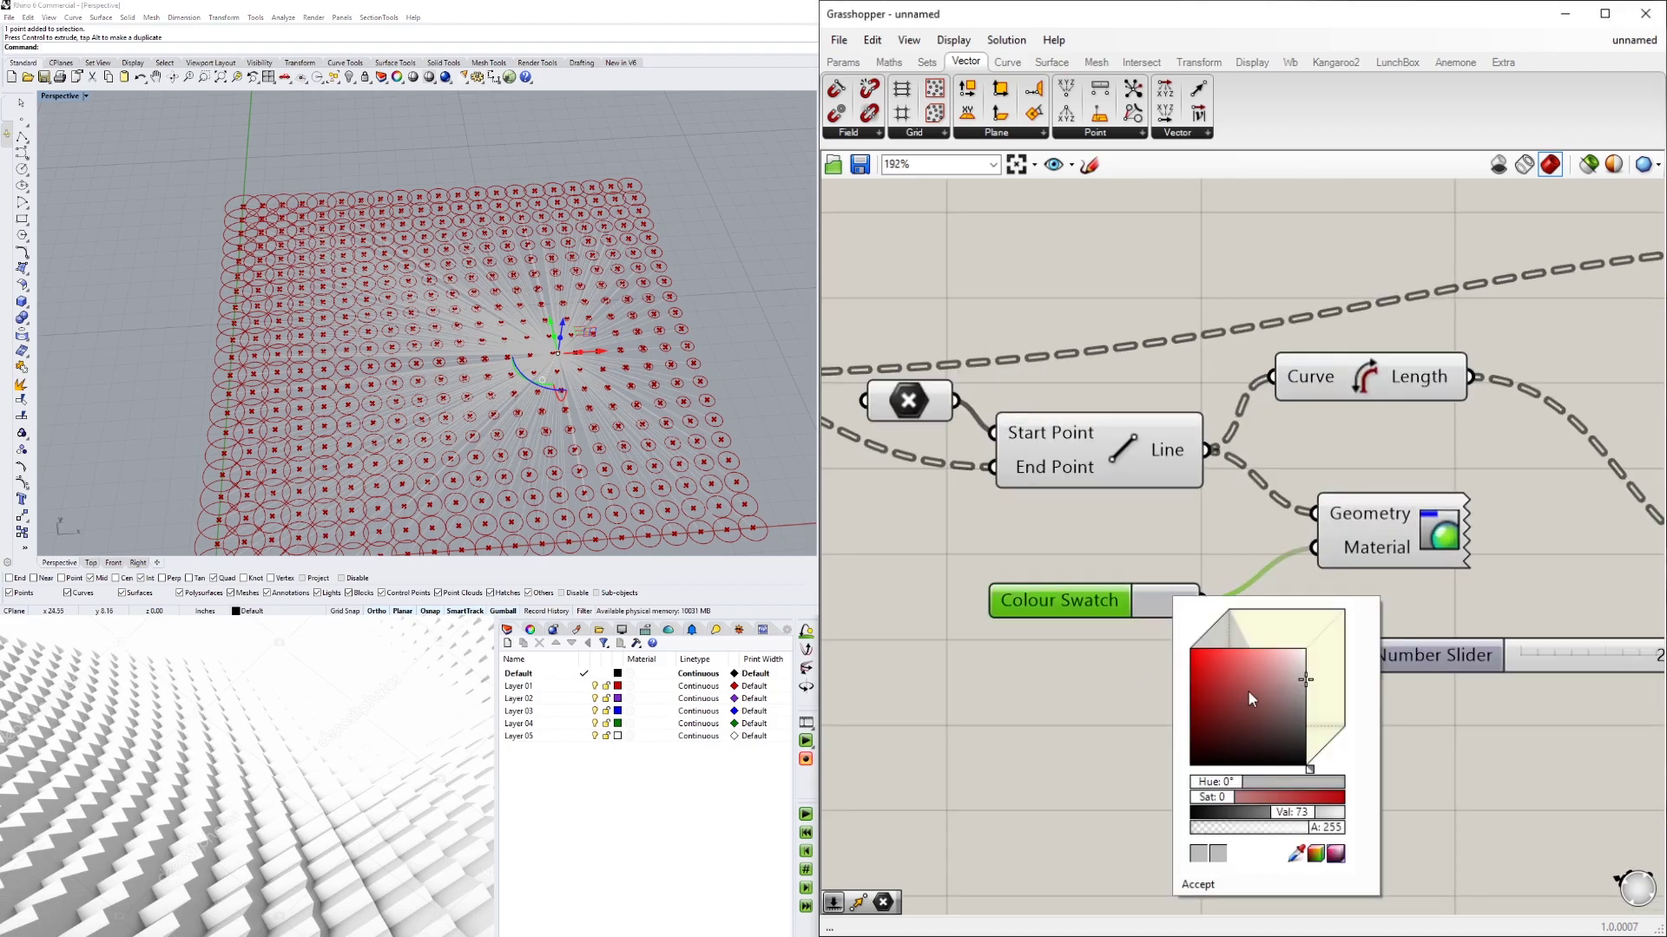
{"action": "mouse_move", "coordinate": [1247, 698]}
{"action": "left_mouse_down"}
{"action": "mouse_move", "coordinate": [1224, 660]}
{"action": "mouse_move", "coordinate": [1276, 653]}
{"action": "left_mouse_up"}
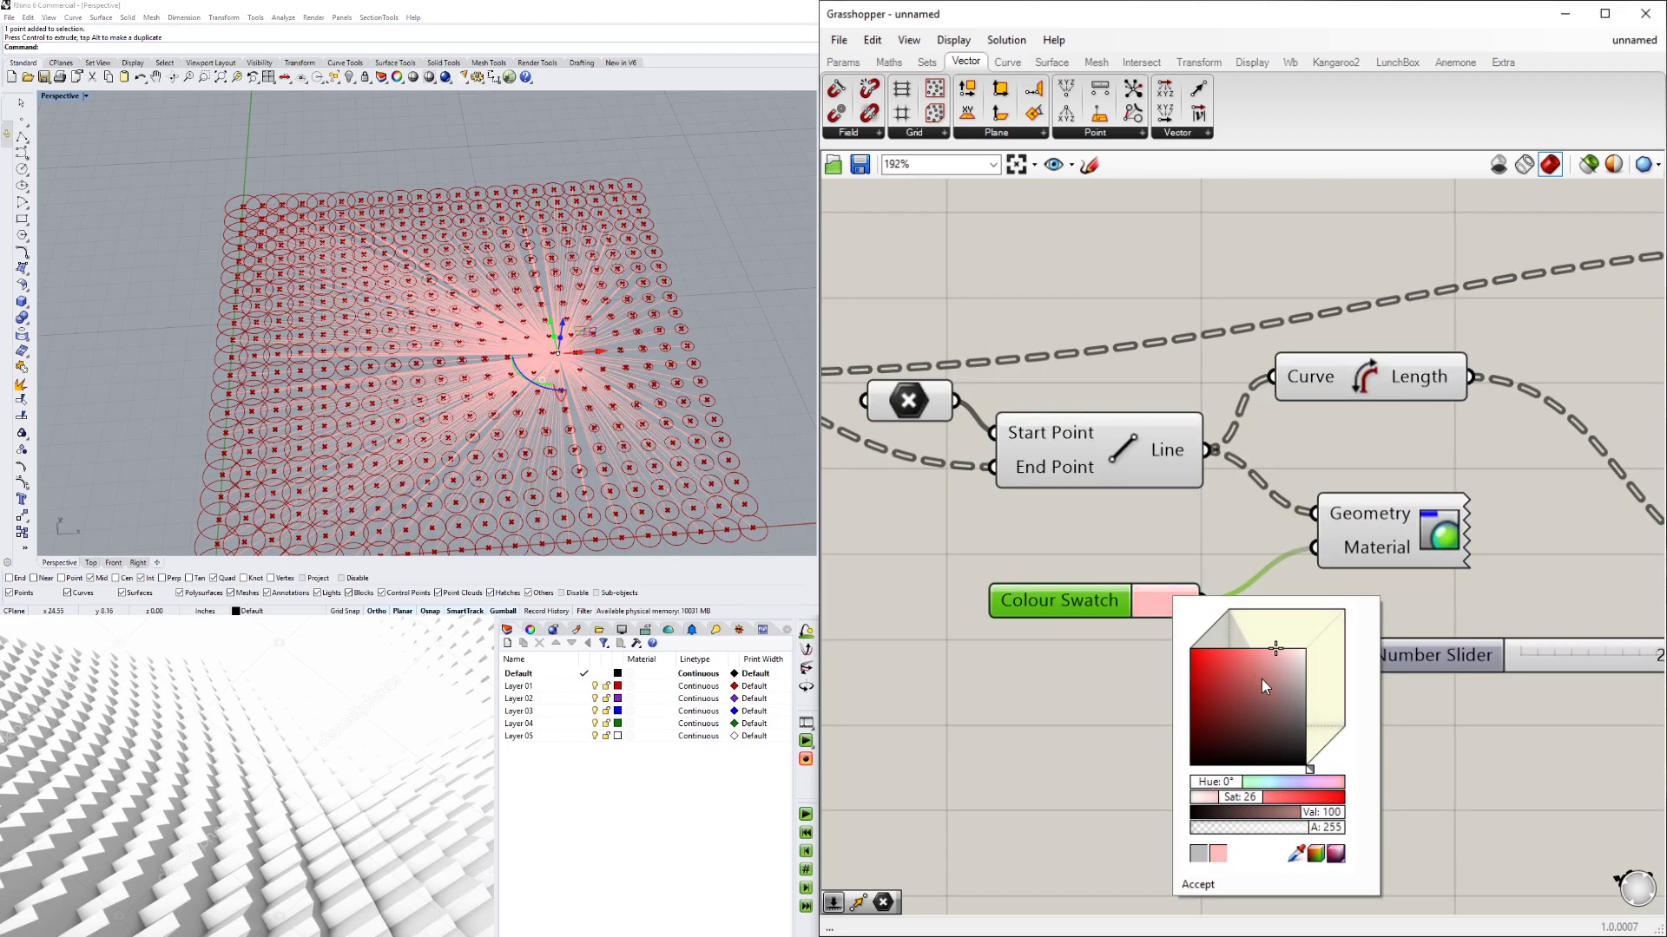
{"action": "left_click_drag", "start_coordinate": [1225, 782], "coordinate": [1287, 786]}
{"action": "scroll", "coordinate": [538, 230], "scroll_direction": "down", "scroll_amount": 3}
{"action": "right_click_drag", "start_coordinate": [538, 230], "coordinate": [597, 254]}
{"action": "right_click_drag", "start_coordinate": [1278, 593], "coordinate": [1192, 667]}
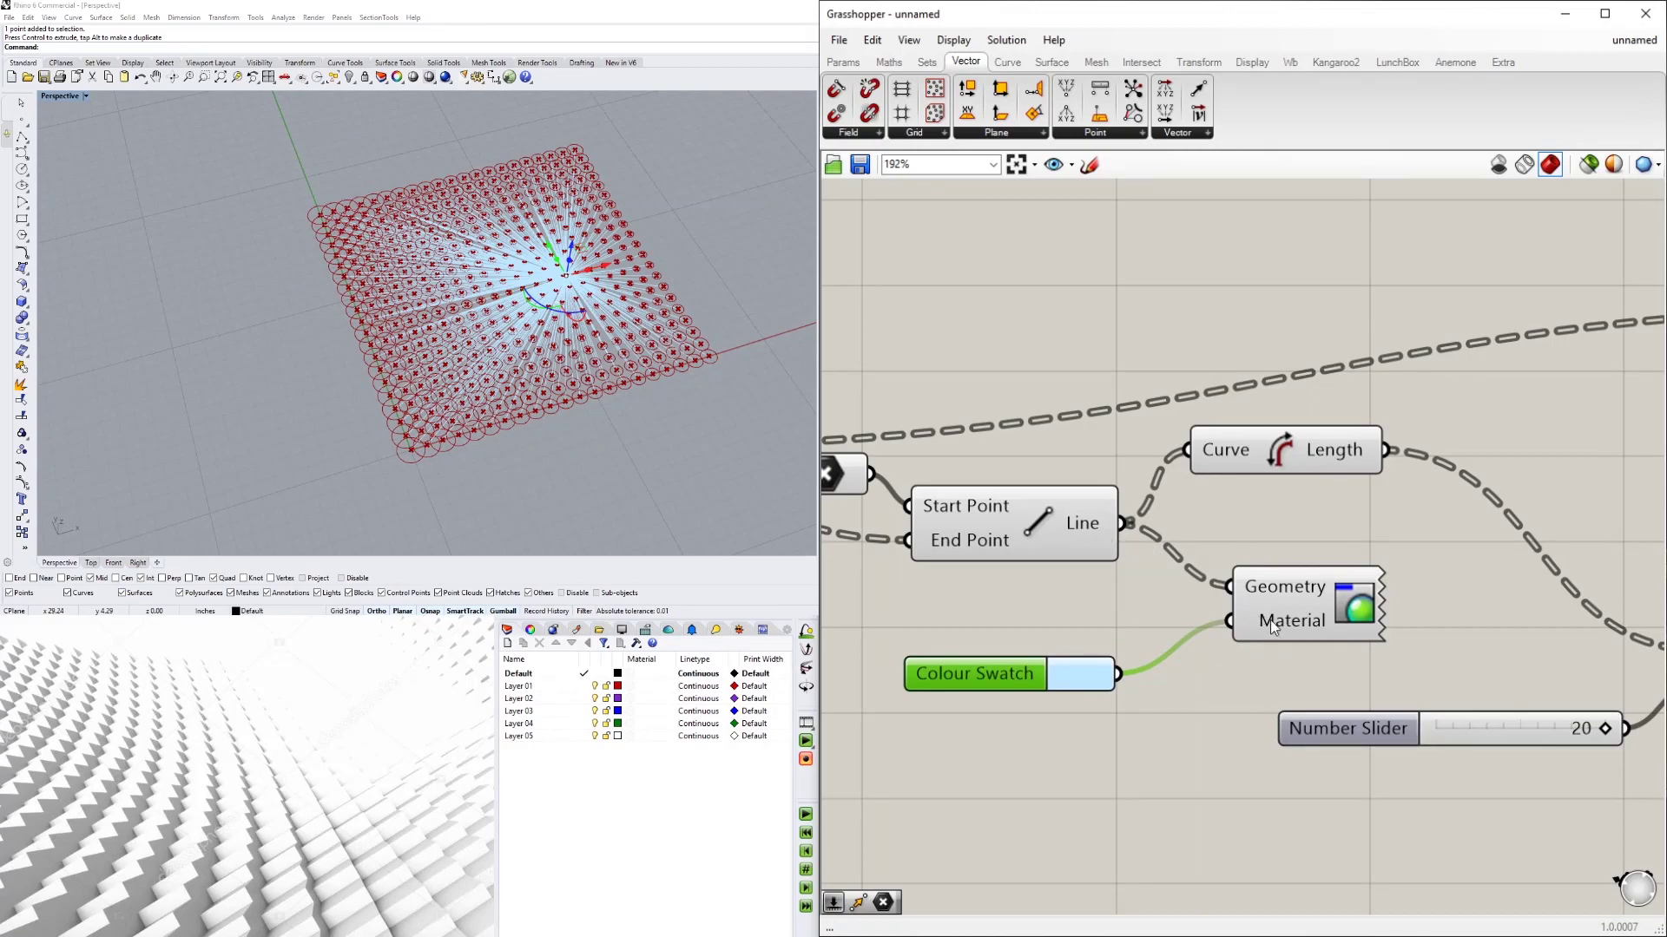
- Turn off the preview of the Line component
{"action": "left_click", "coordinate": [1306, 617]}
{"action": "left_click", "coordinate": [1028, 539]}
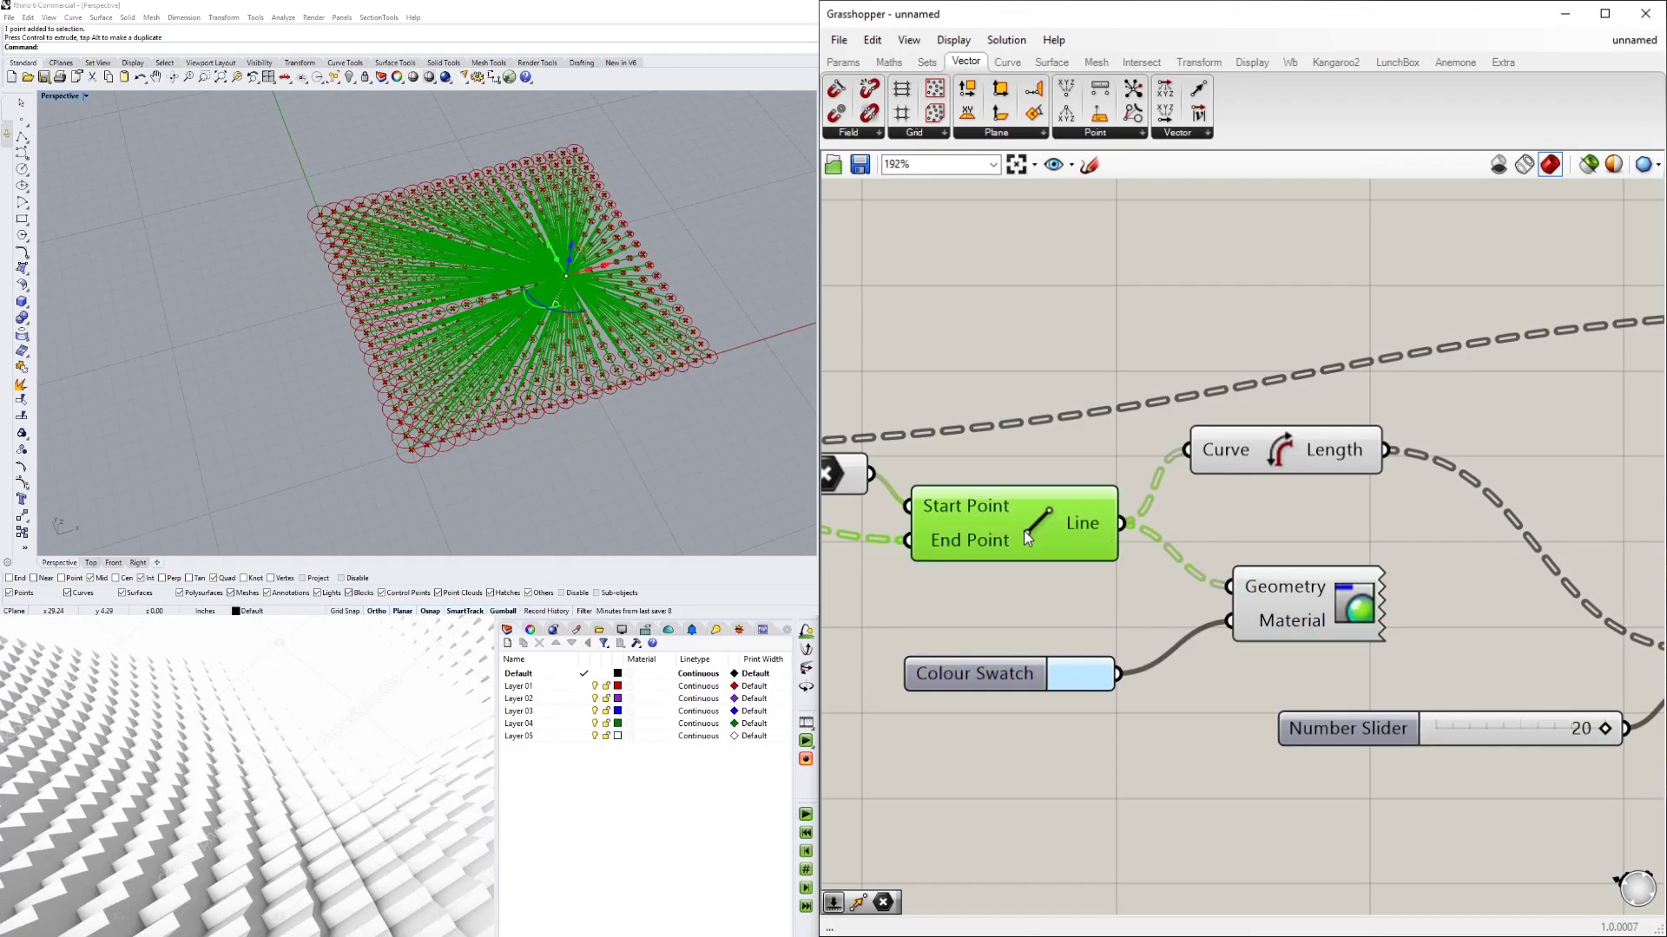
{"action": "right_click", "coordinate": [1063, 534]}
{"action": "left_click", "coordinate": [1095, 565]}
- Delete the Custom Preview component and its Colour Swatch
{"action": "left_click_drag", "start_coordinate": [1236, 679], "coordinate": [1103, 609]}
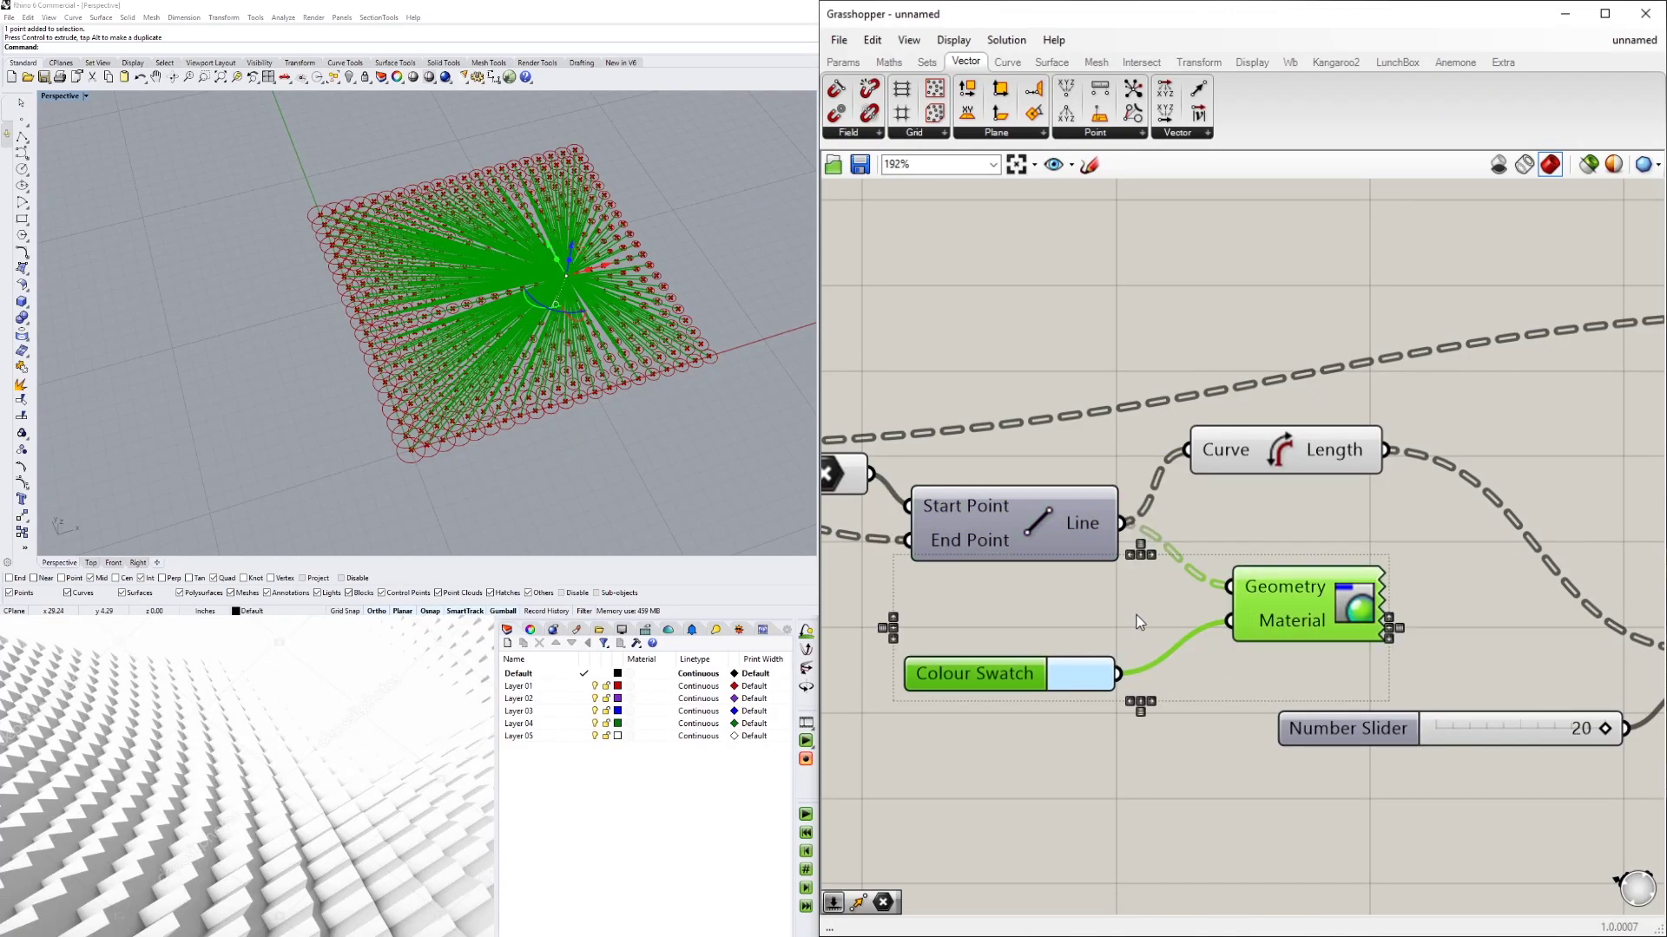
{"action": "left_click", "coordinate": [1215, 561]}
{"action": "left_click", "coordinate": [1321, 587]}
{"action": "key", "text": "Delete"}
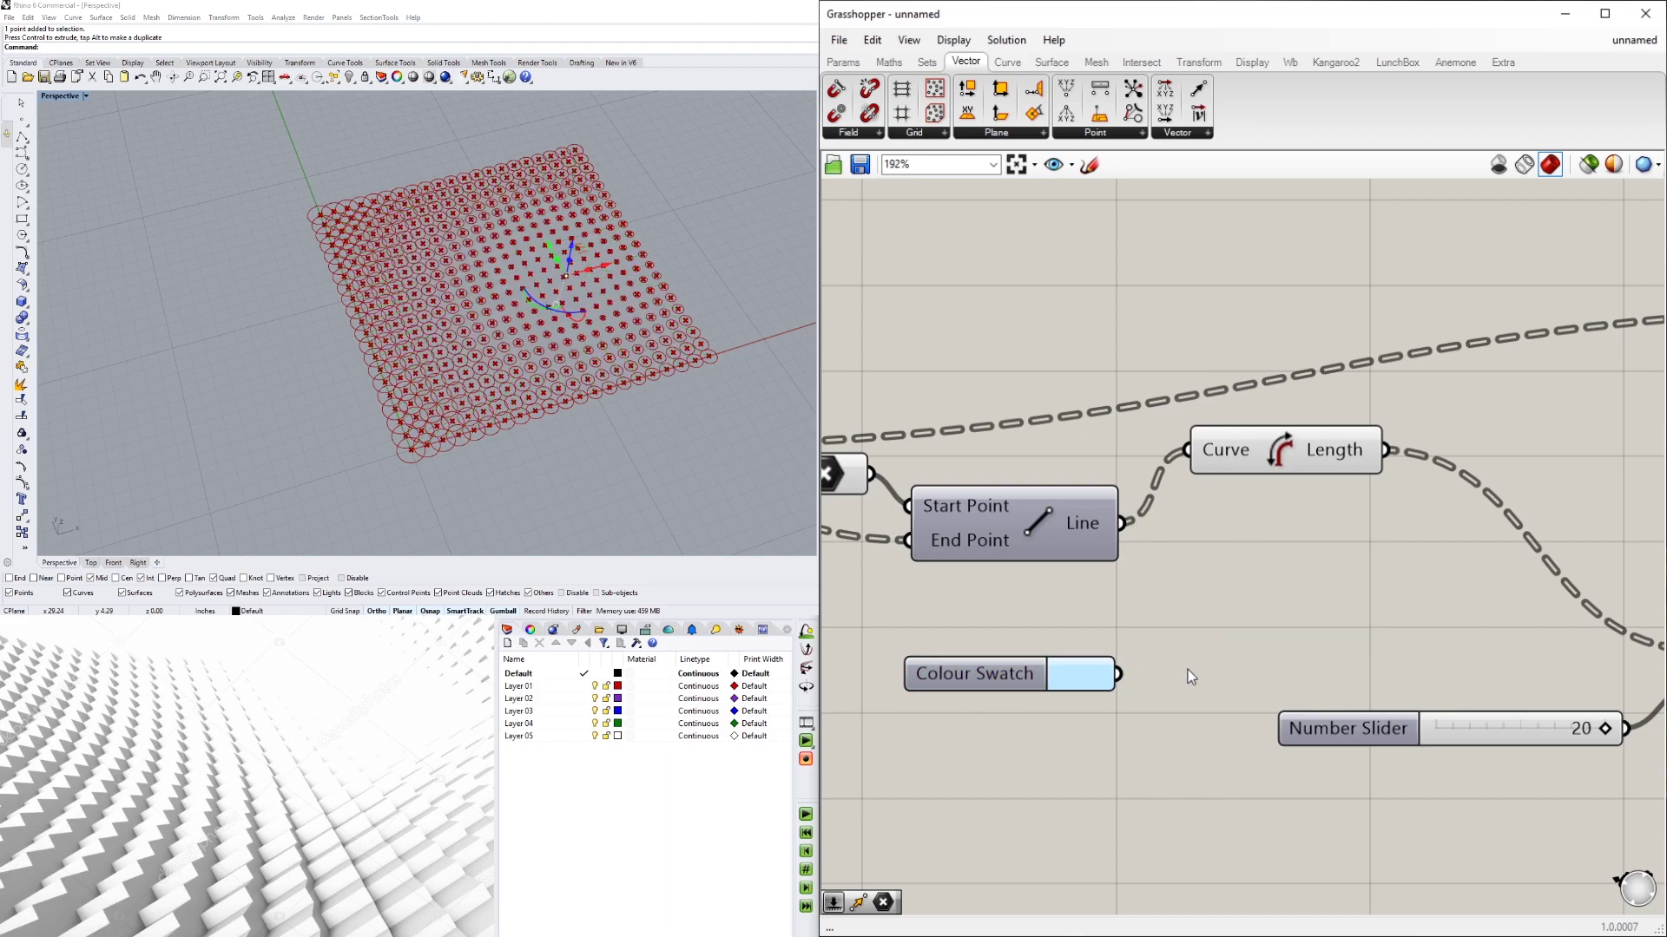
{"action": "key", "text": "Delete"}
- Rearrange the Length, Division and Number Slider components into a compact layout beside the Line component
{"action": "scroll", "coordinate": [542, 268], "scroll_direction": "up", "scroll_amount": 5}
{"action": "right_click_drag", "start_coordinate": [542, 268], "coordinate": [509, 302]}
{"action": "scroll", "coordinate": [509, 302], "scroll_direction": "down", "scroll_amount": 2}
{"action": "scroll", "coordinate": [1055, 493], "scroll_direction": "down", "scroll_amount": 2}
{"action": "right_click_drag", "start_coordinate": [1056, 493], "coordinate": [943, 502]}
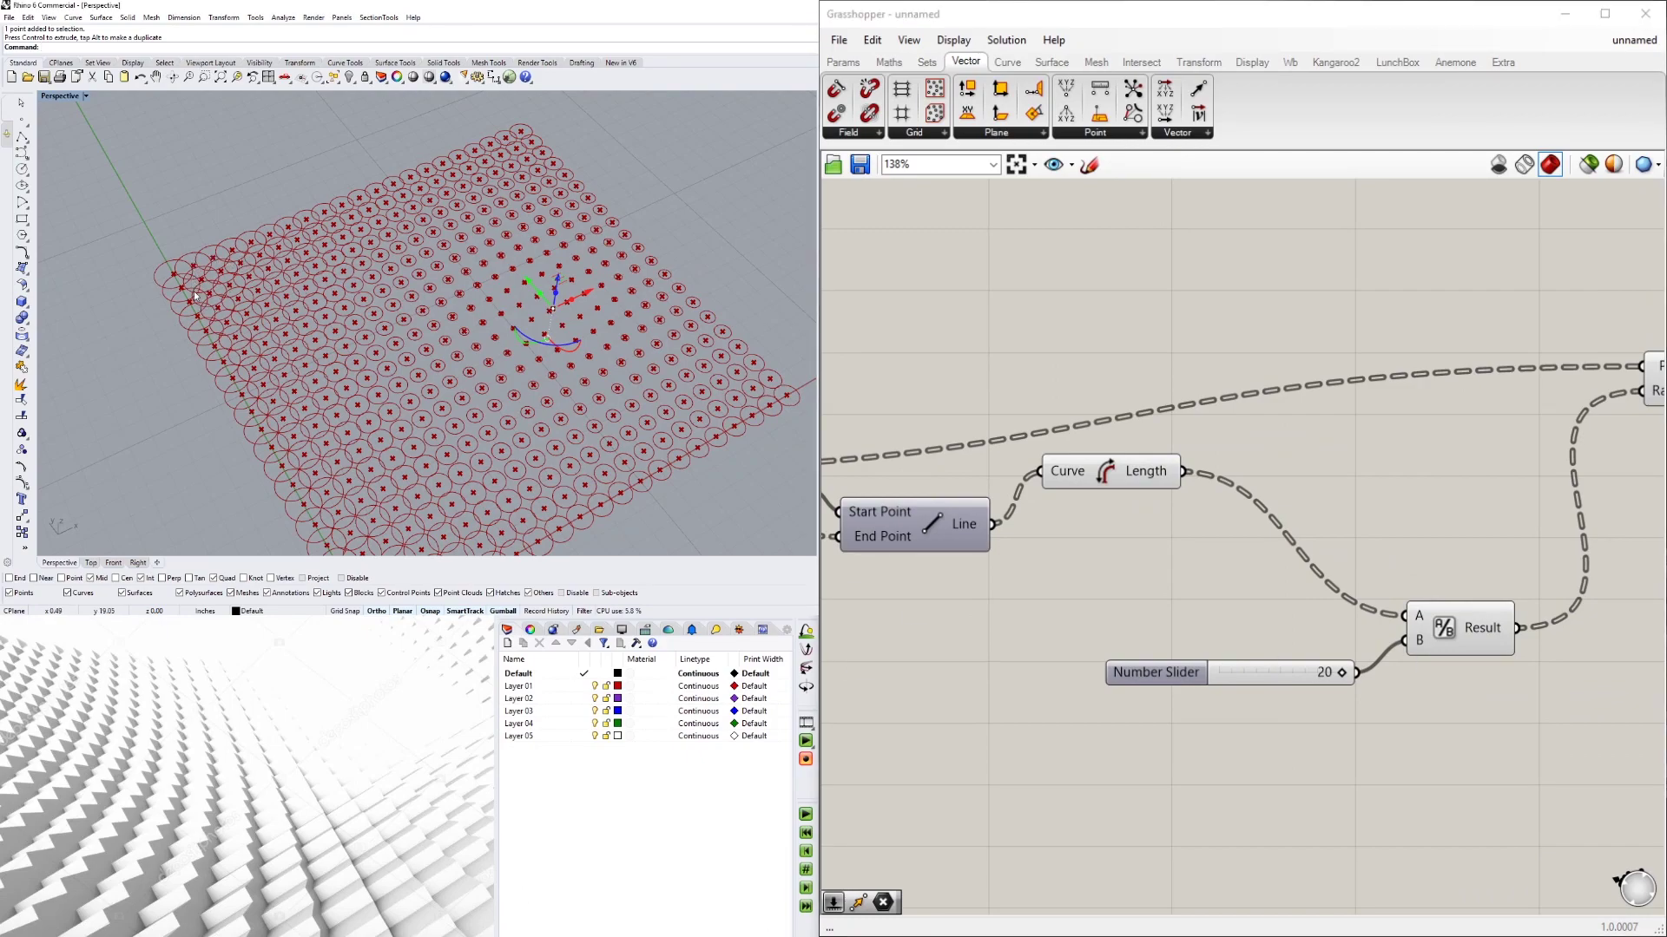
{"action": "scroll", "coordinate": [1036, 441], "scroll_direction": "down", "scroll_amount": 1}
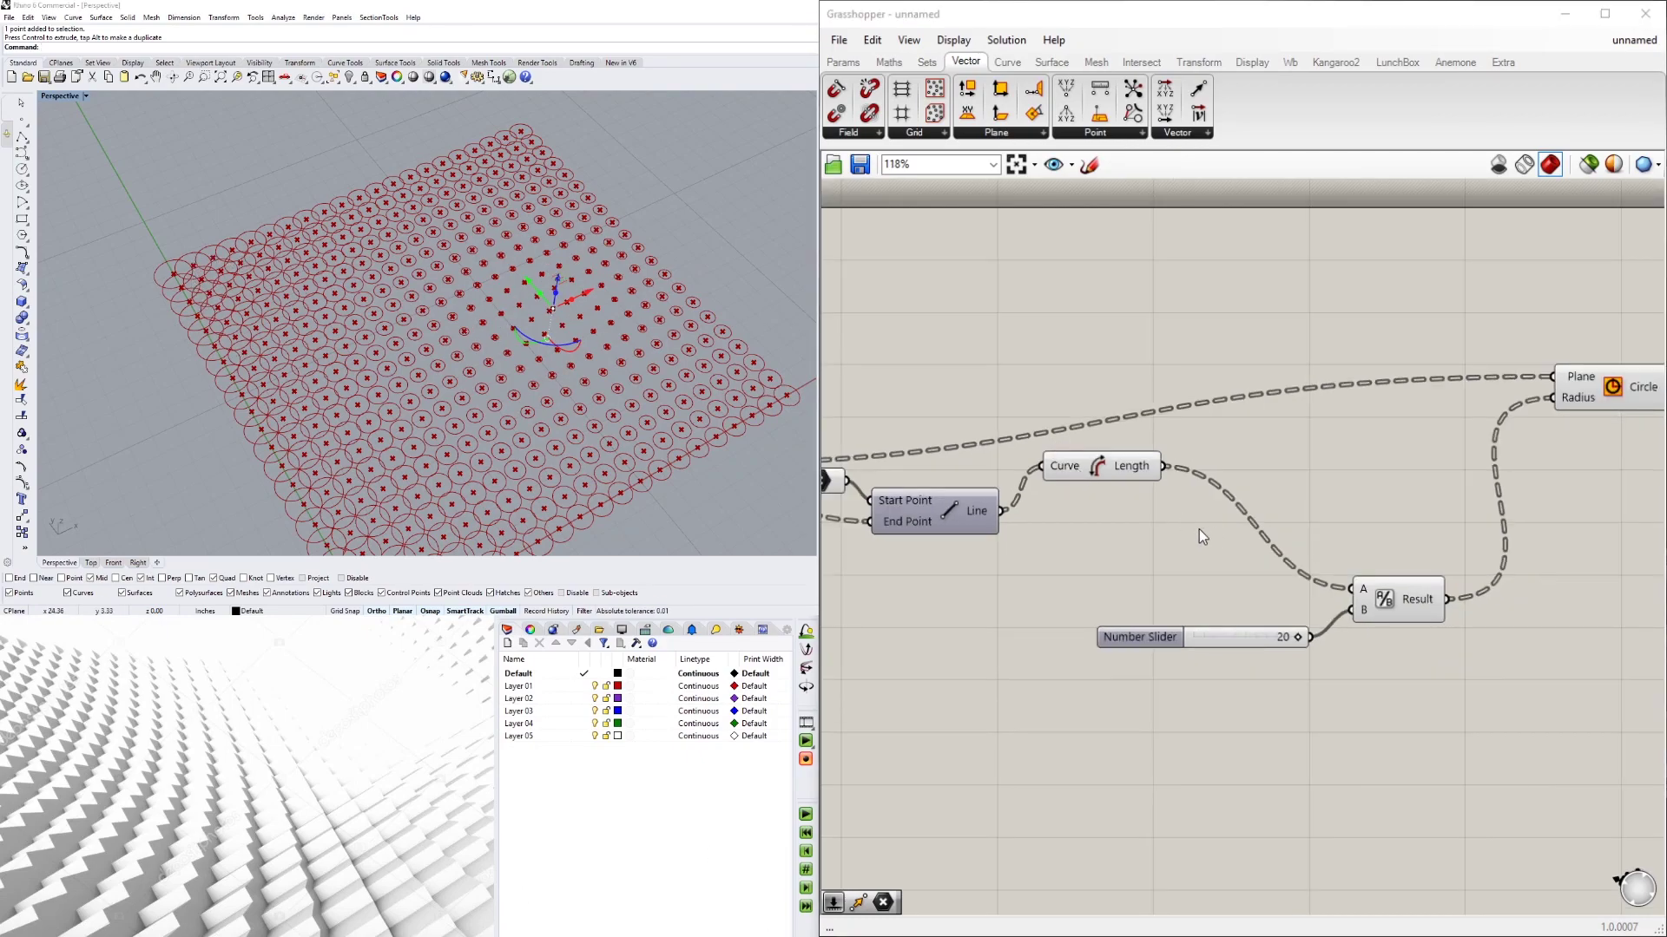
{"action": "right_click_drag", "start_coordinate": [1200, 529], "coordinate": [1066, 516]}
{"action": "left_click_drag", "start_coordinate": [1247, 580], "coordinate": [1107, 479]}
{"action": "left_click_drag", "start_coordinate": [978, 618], "coordinate": [823, 563]}
{"action": "right_click_drag", "start_coordinate": [1111, 578], "coordinate": [1401, 597]}
{"action": "left_click_drag", "start_coordinate": [1246, 474], "coordinate": [1231, 524]}
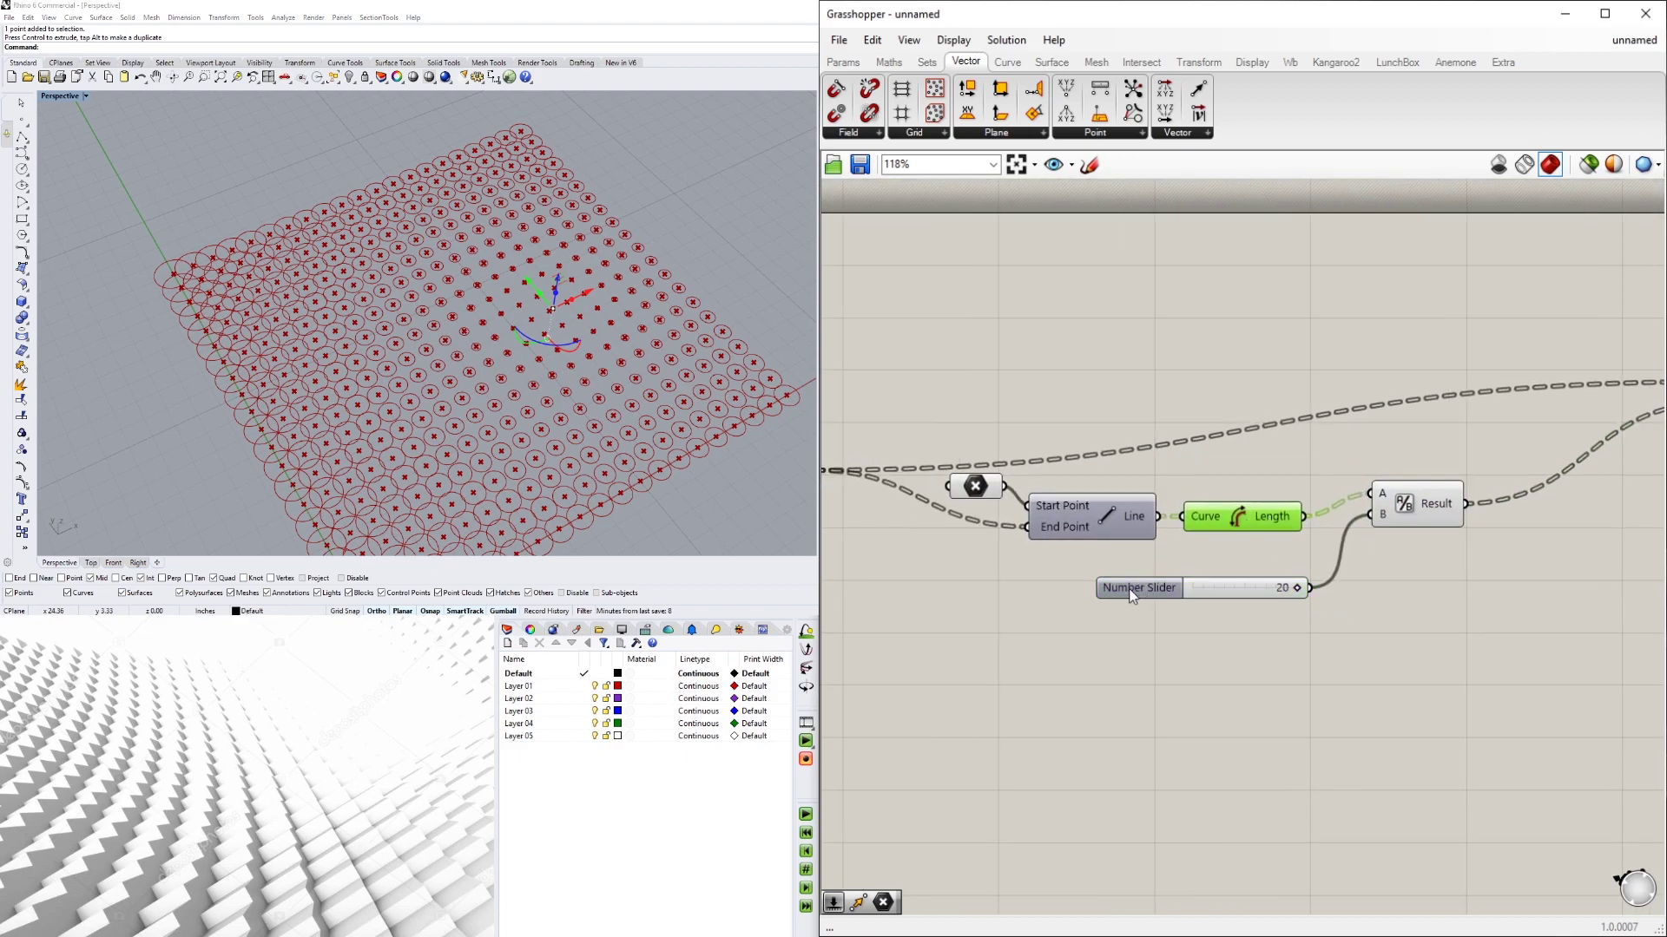
{"action": "left_click_drag", "start_coordinate": [1131, 591], "coordinate": [1068, 584]}
{"action": "left_click_drag", "start_coordinate": [1406, 510], "coordinate": [1379, 548]}
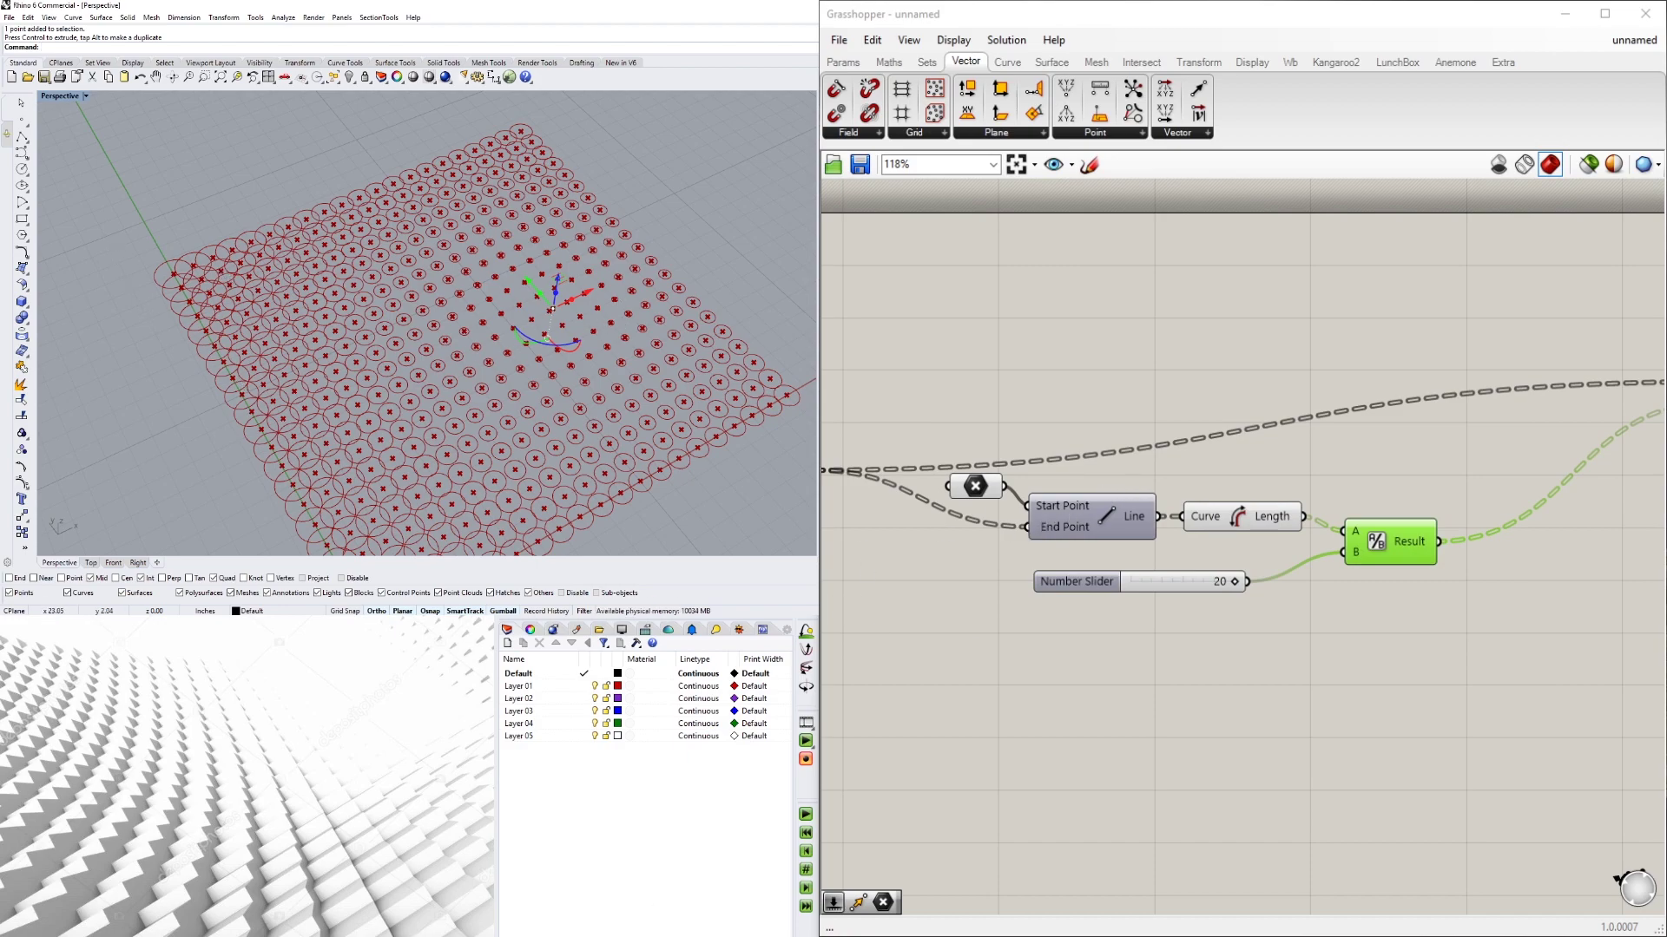
{"action": "scroll", "coordinate": [1367, 698], "scroll_direction": "down", "scroll_amount": 3}
{"action": "left_click", "coordinate": [1394, 608]}
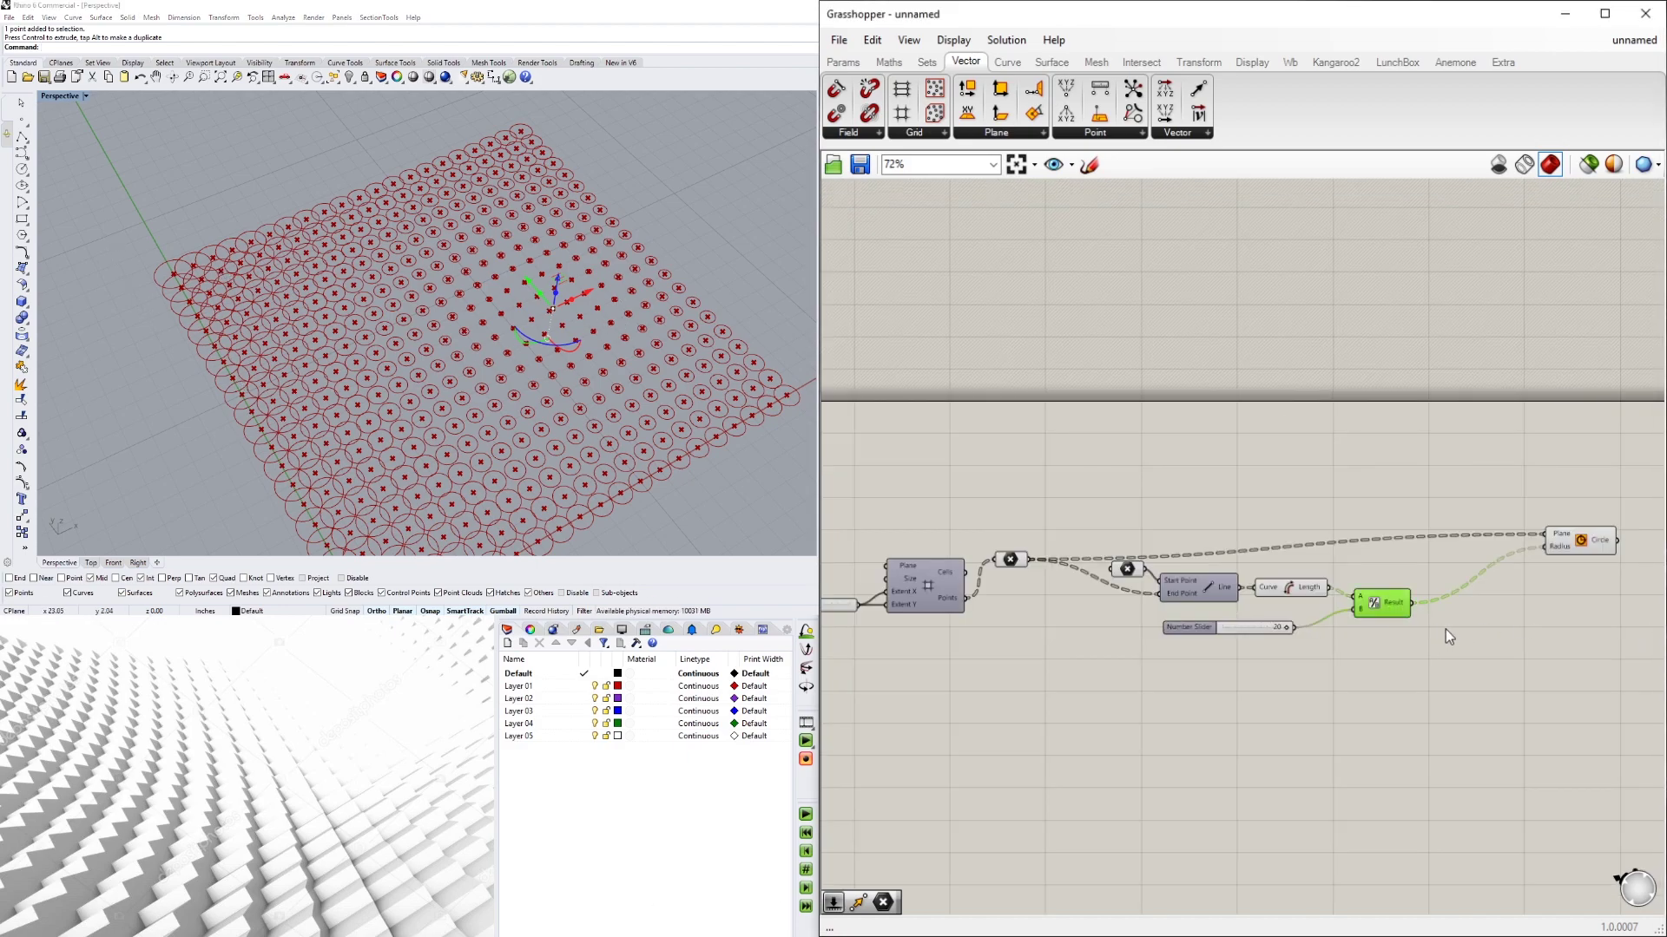
- Disconnect the Division's Result from the Circle's Radius and delete the Division component with its number slider
{"action": "scroll", "coordinate": [1445, 628], "scroll_direction": "up", "scroll_amount": 3}
{"action": "left_click", "coordinate": [1552, 483]}
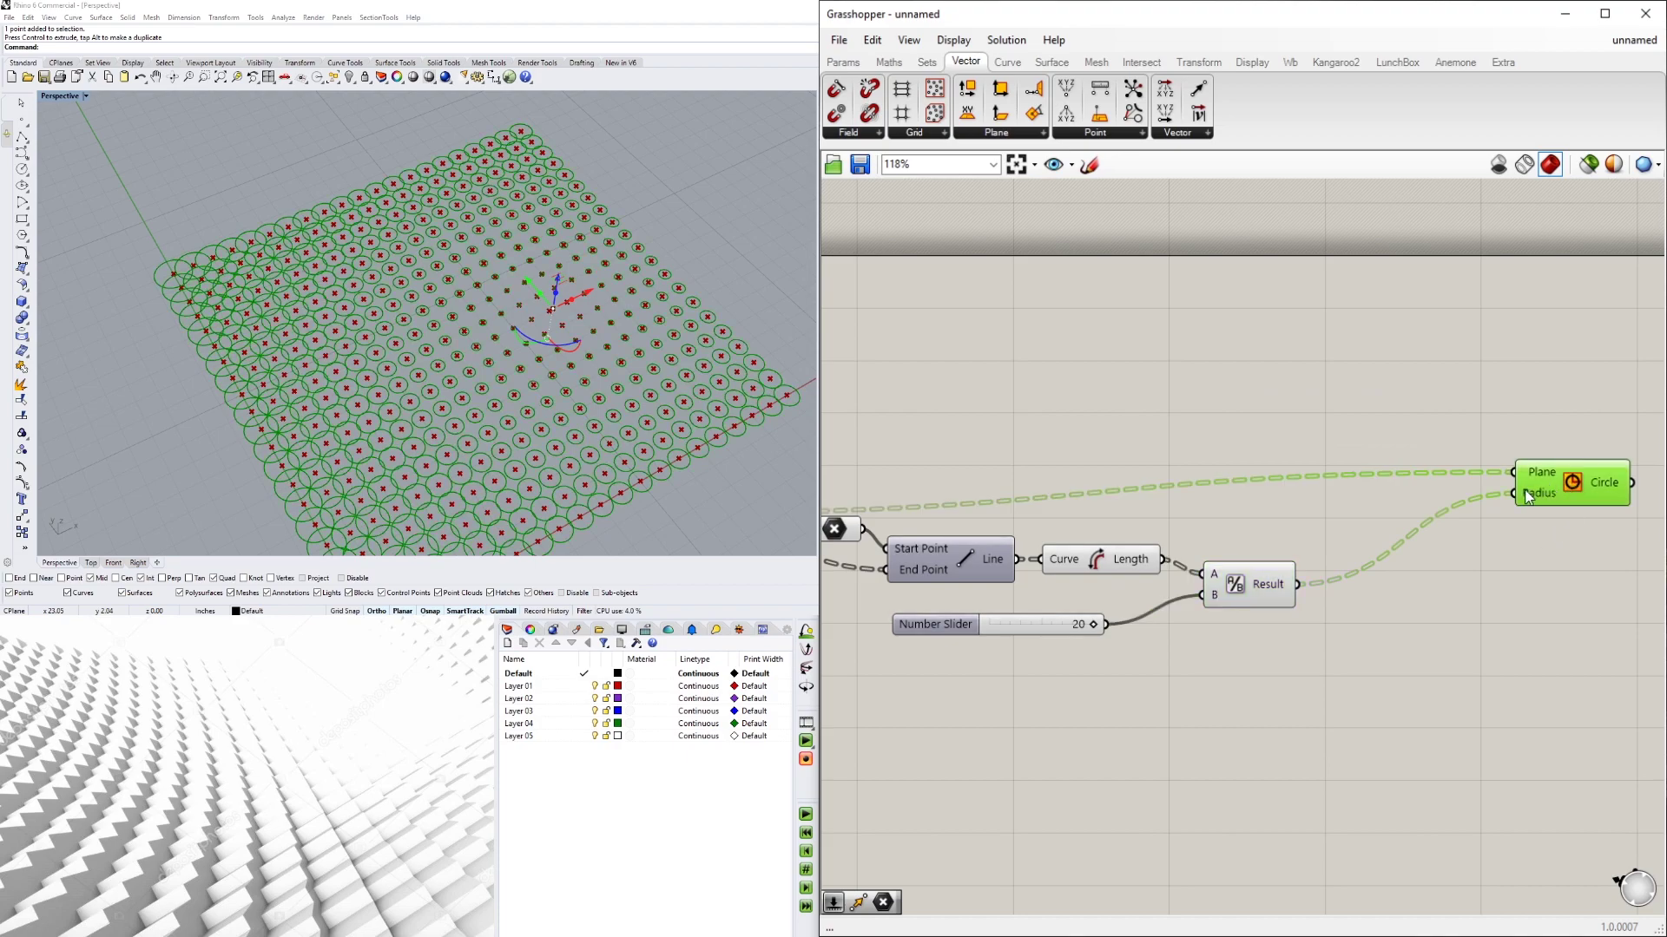
{"action": "left_click_drag", "start_coordinate": [1516, 493], "coordinate": [1287, 590], "text": "ctrl"}
{"action": "left_click_drag", "start_coordinate": [1290, 685], "coordinate": [1102, 570]}
{"action": "key", "text": "Delete"}
{"action": "left_click", "coordinate": [1184, 577]}
{"action": "left_click", "coordinate": [1071, 562]}
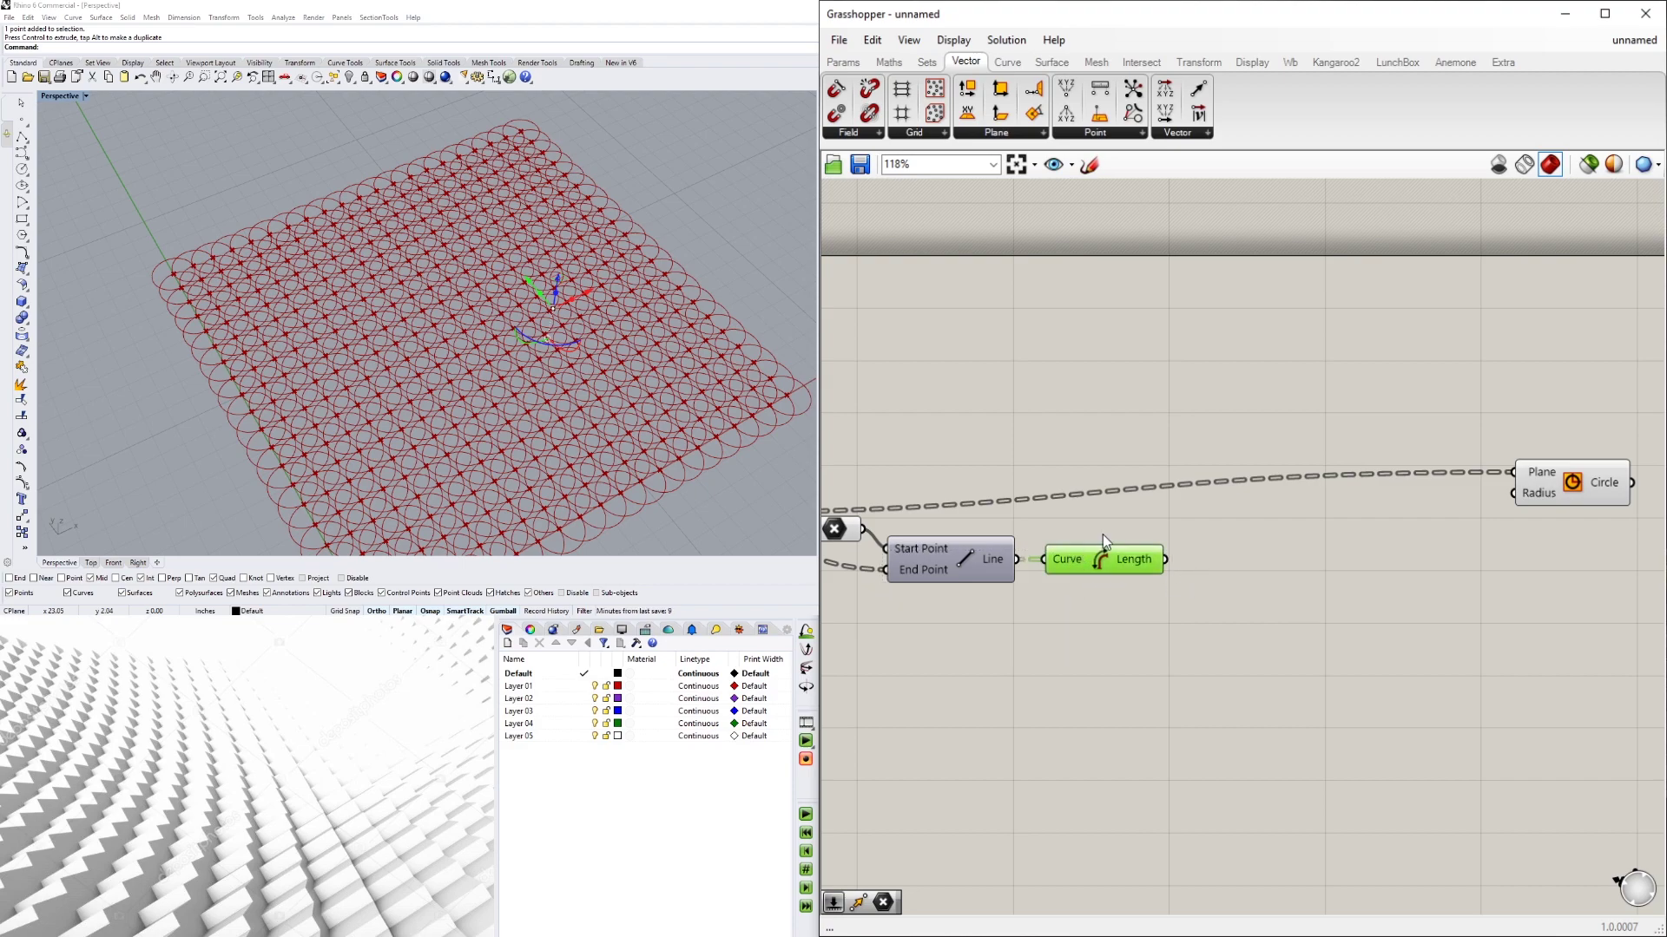
- Add a Remap Numbers component and place it below the Circle component
{"action": "double_click", "coordinate": [1344, 571]}
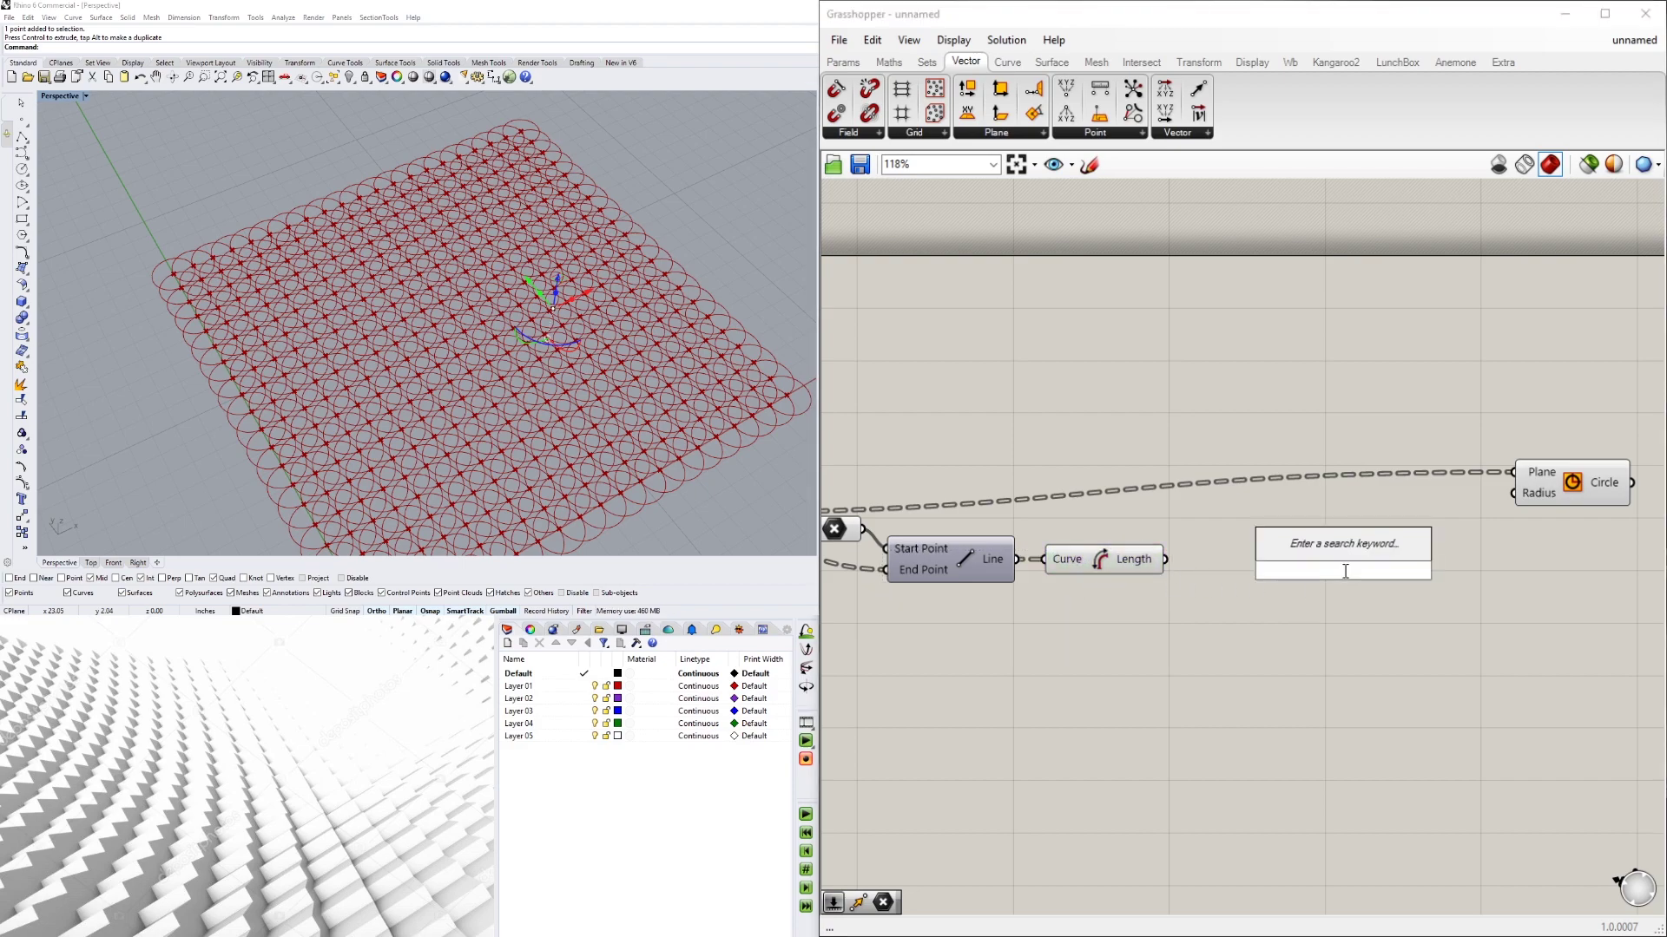
{"action": "type", "text": "RE"}
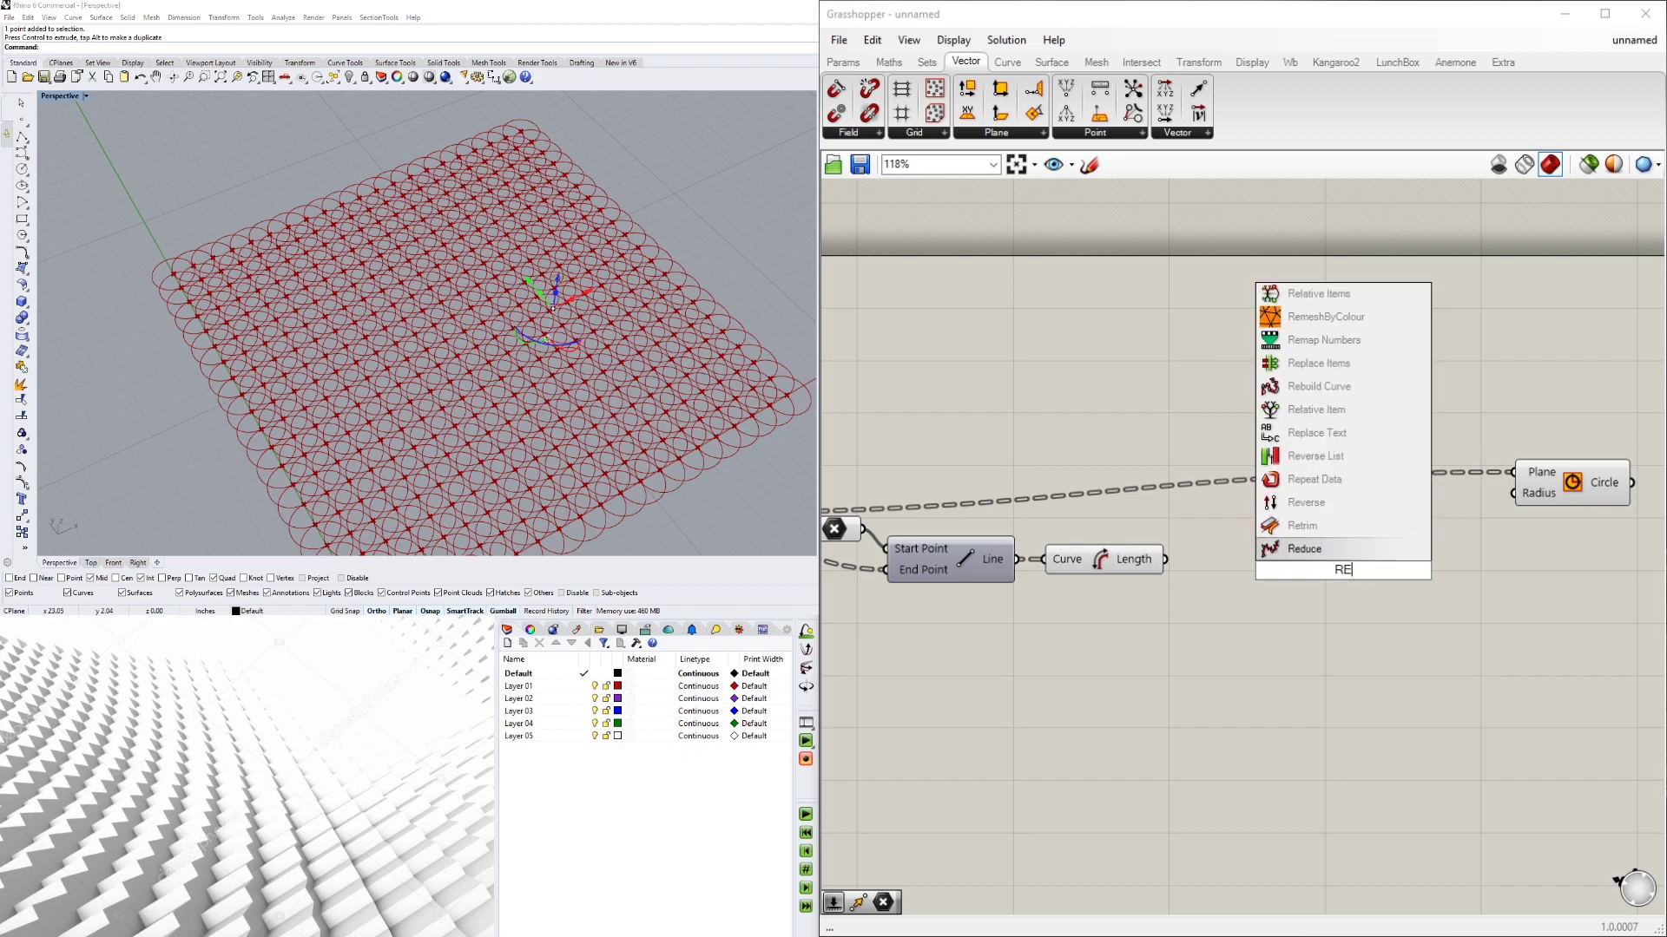
{"action": "type", "text": "M"}
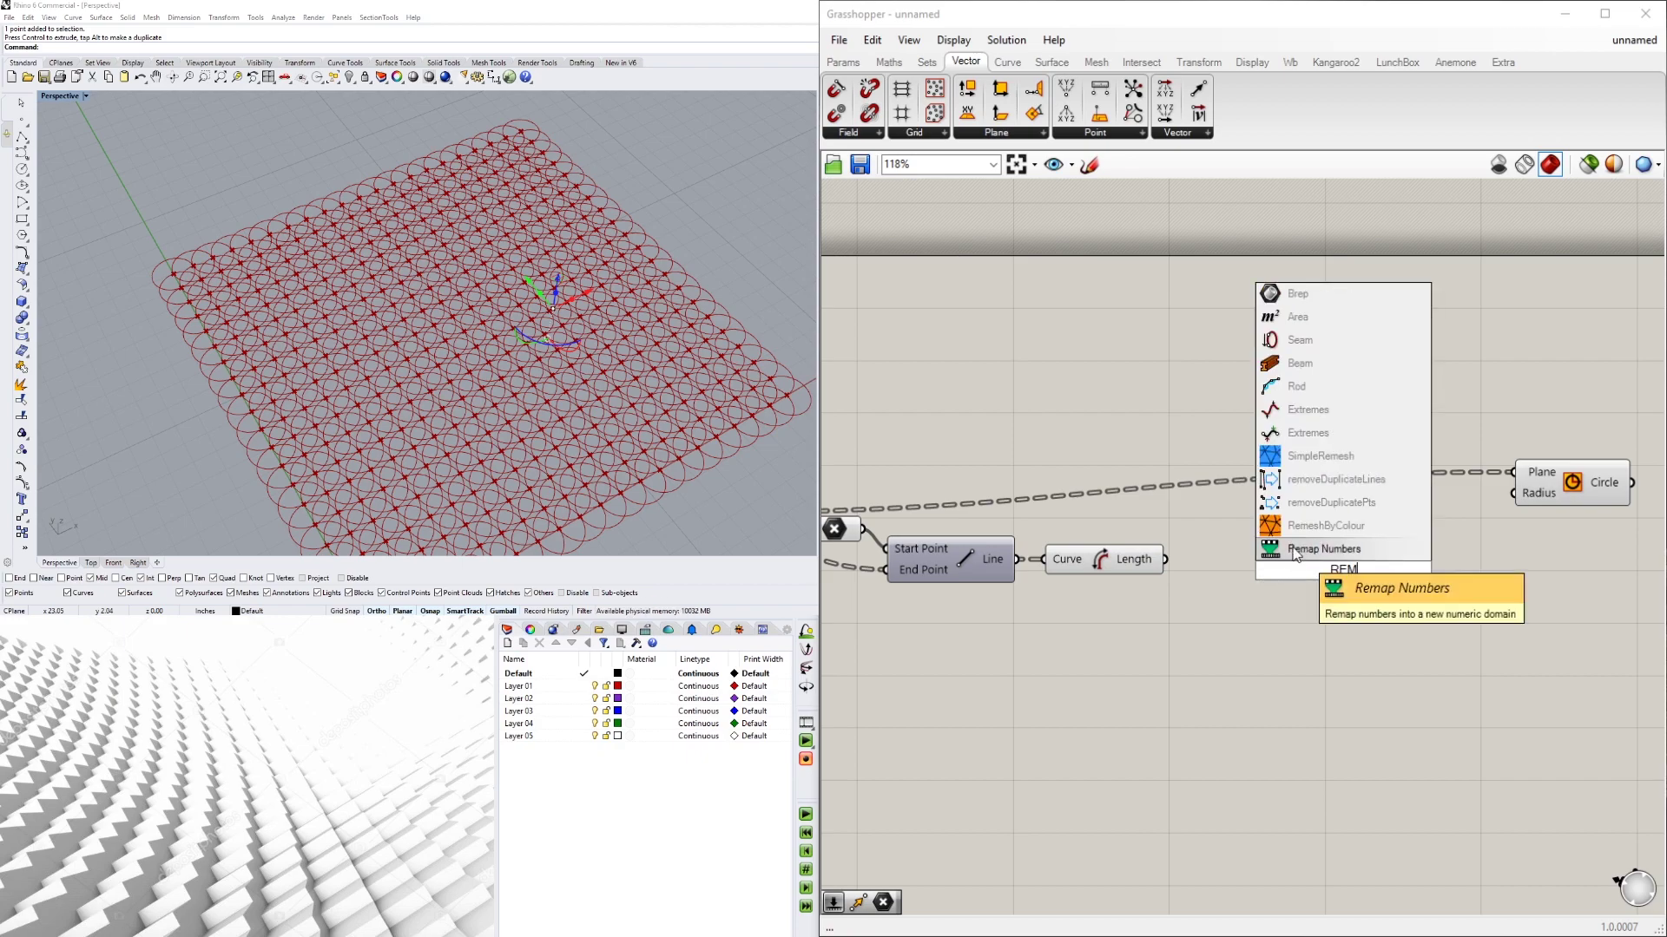
{"action": "left_click", "coordinate": [1323, 550]}
{"action": "right_click_drag", "start_coordinate": [1389, 574], "coordinate": [1328, 553]}
{"action": "left_click_drag", "start_coordinate": [1304, 549], "coordinate": [1439, 628]}
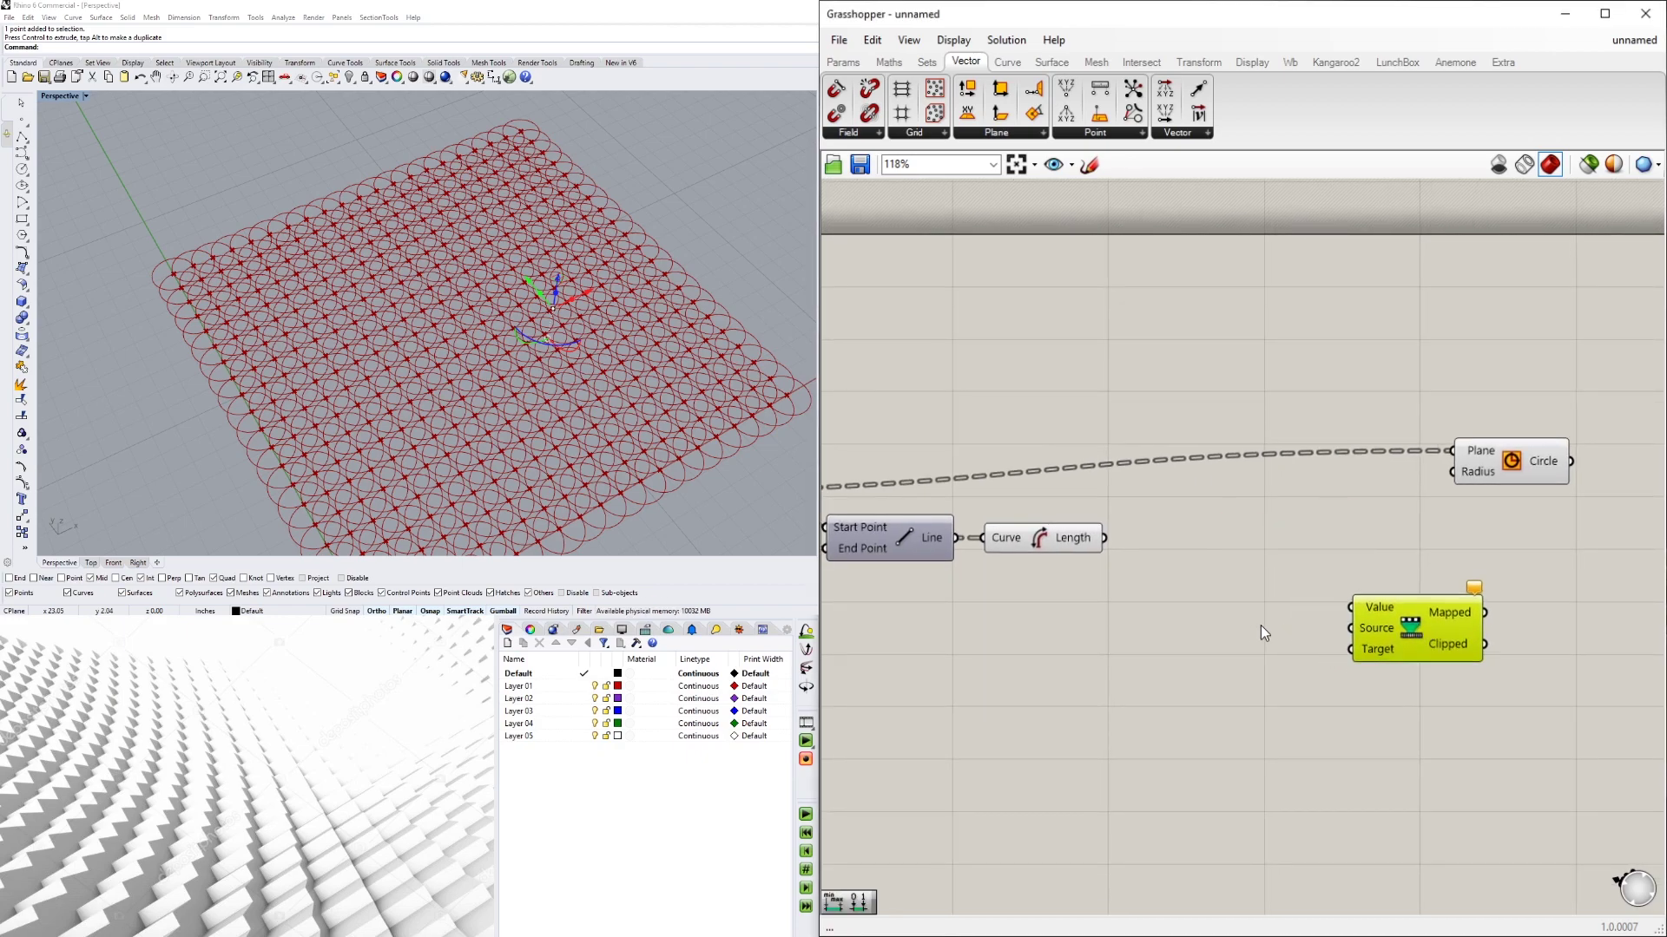
- Add a Bounds component beside Remap Numbers and connect its Domain output to the Source input
{"action": "double_click", "coordinate": [1207, 623]}
{"action": "type", "text": "BOUN"}
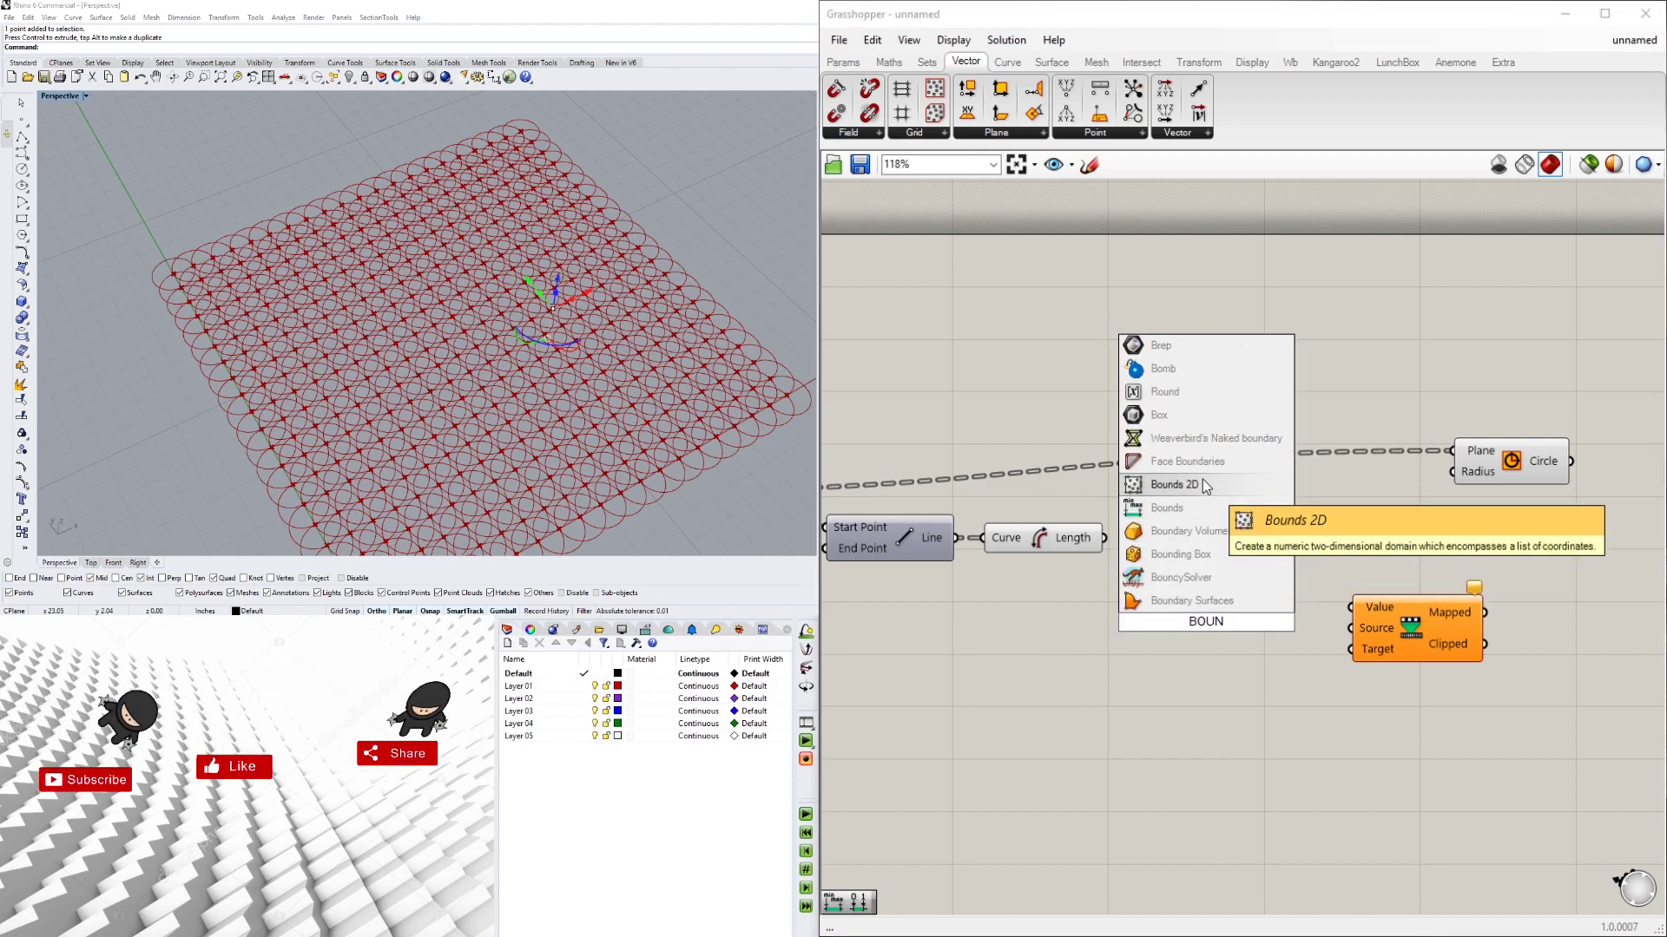
{"action": "type", "text": "D"}
{"action": "left_click", "coordinate": [1189, 528]}
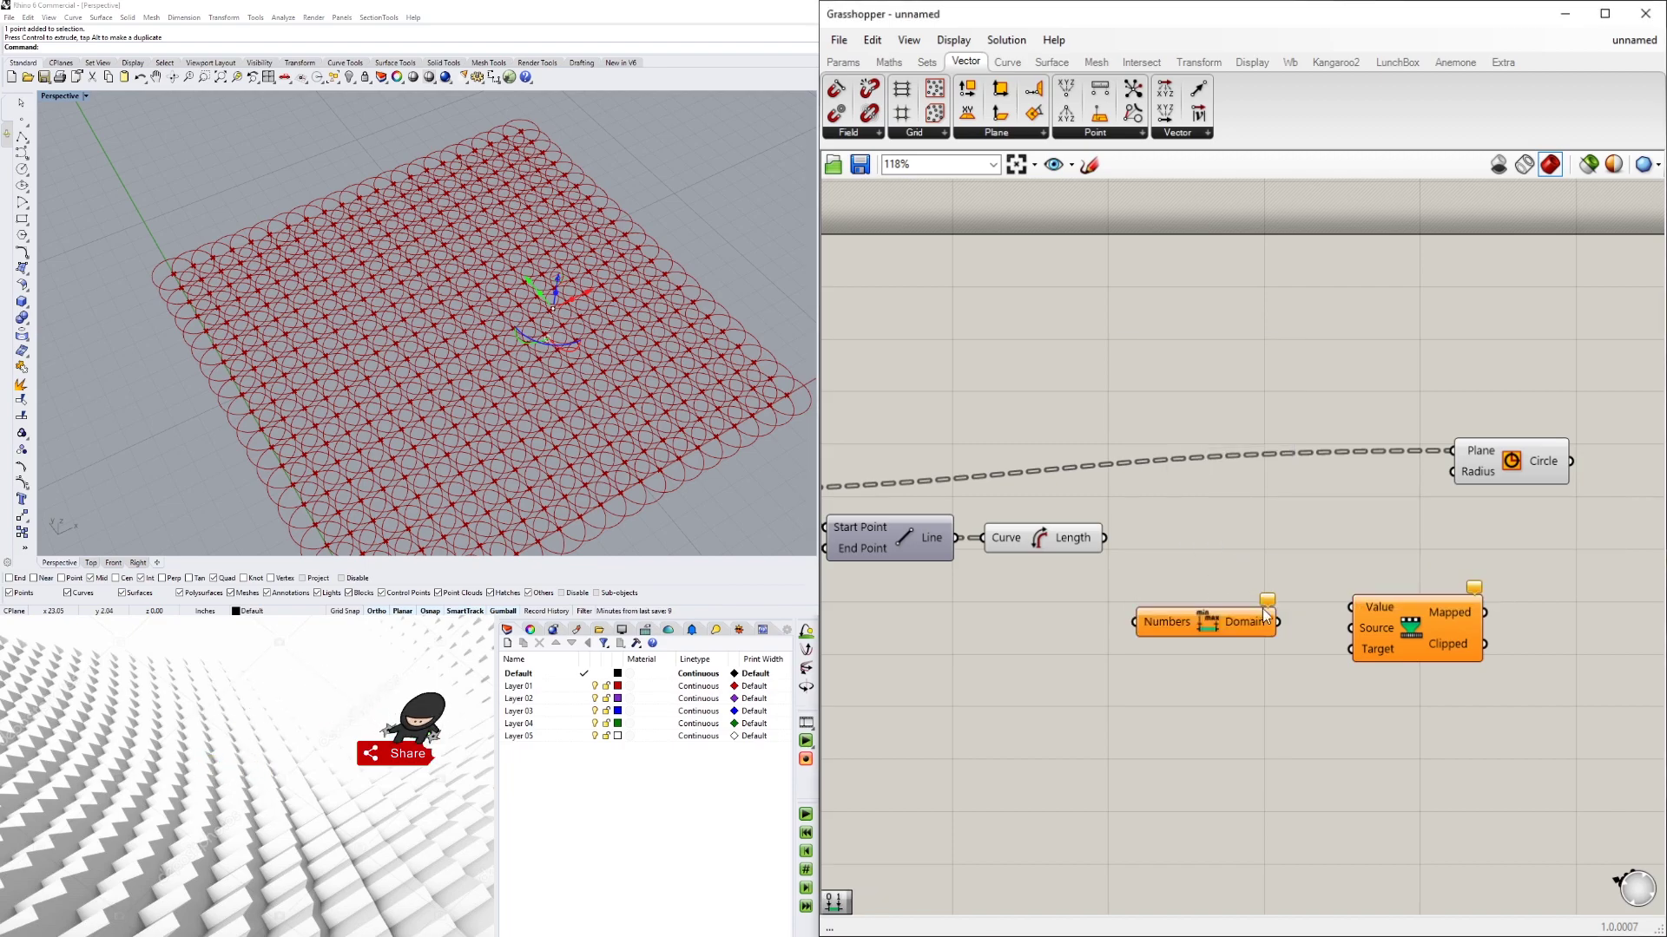
{"action": "left_click_drag", "start_coordinate": [1240, 619], "coordinate": [1359, 626]}
{"action": "left_click_drag", "start_coordinate": [1395, 631], "coordinate": [1399, 648]}
- Add a Construct Domain component below Bounds and connect its Domain output to the Target input of Remap Numbers
{"action": "right_click_drag", "start_coordinate": [1205, 707], "coordinate": [1318, 696]}
{"action": "double_click", "coordinate": [1317, 696]}
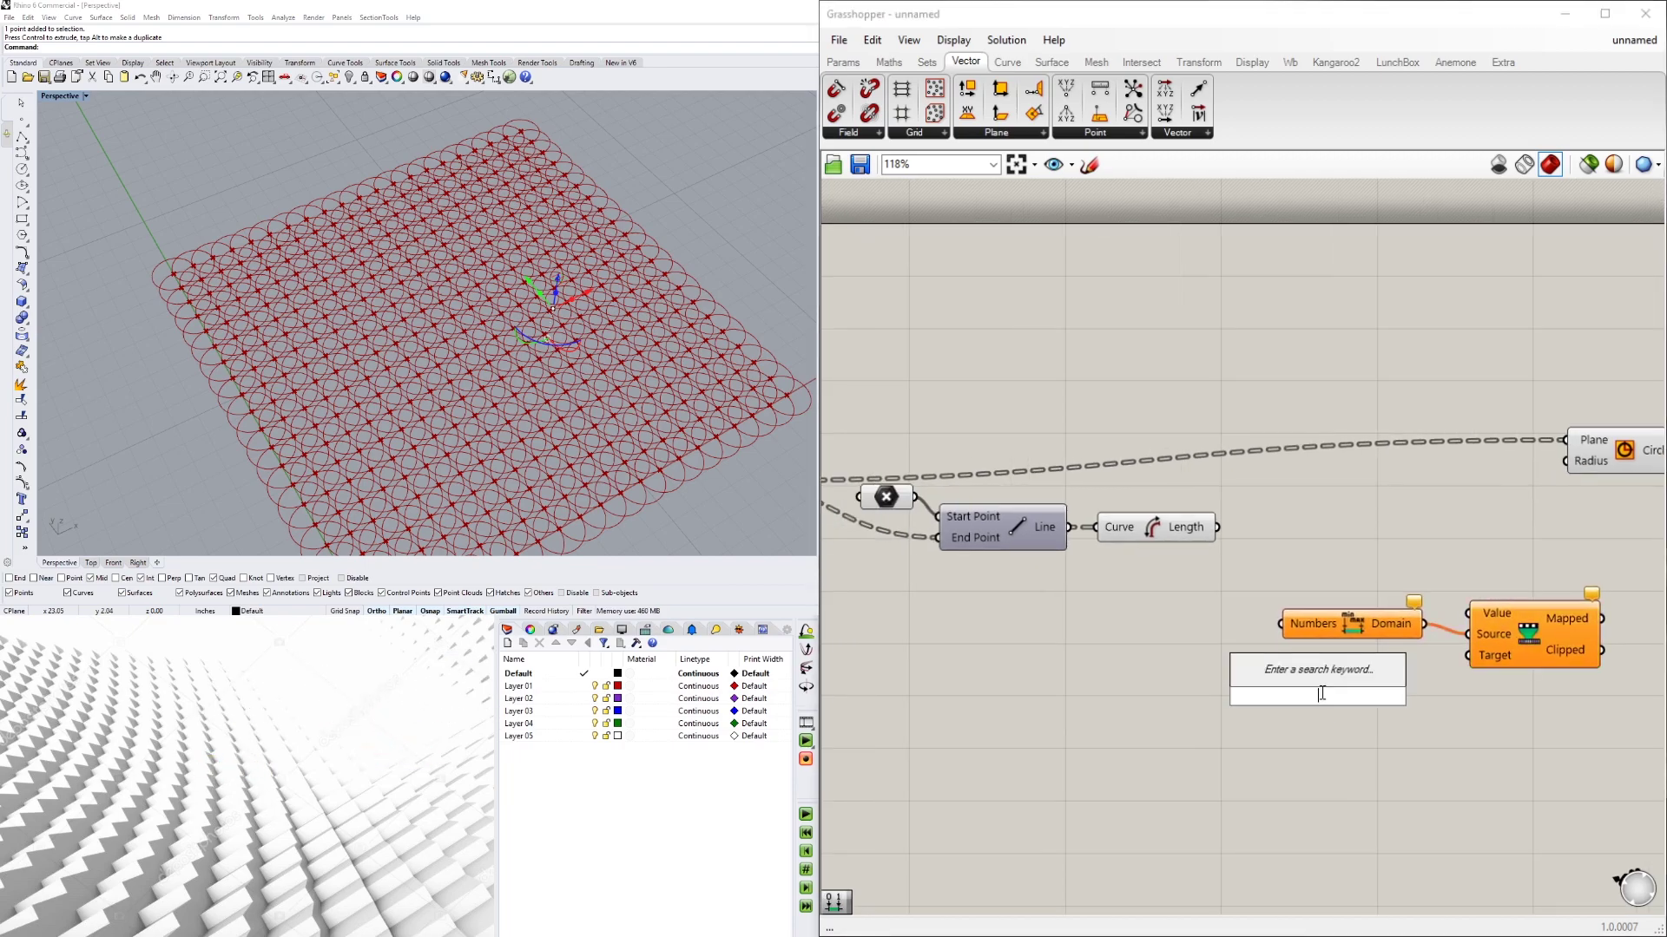
{"action": "type", "text": "CON"}
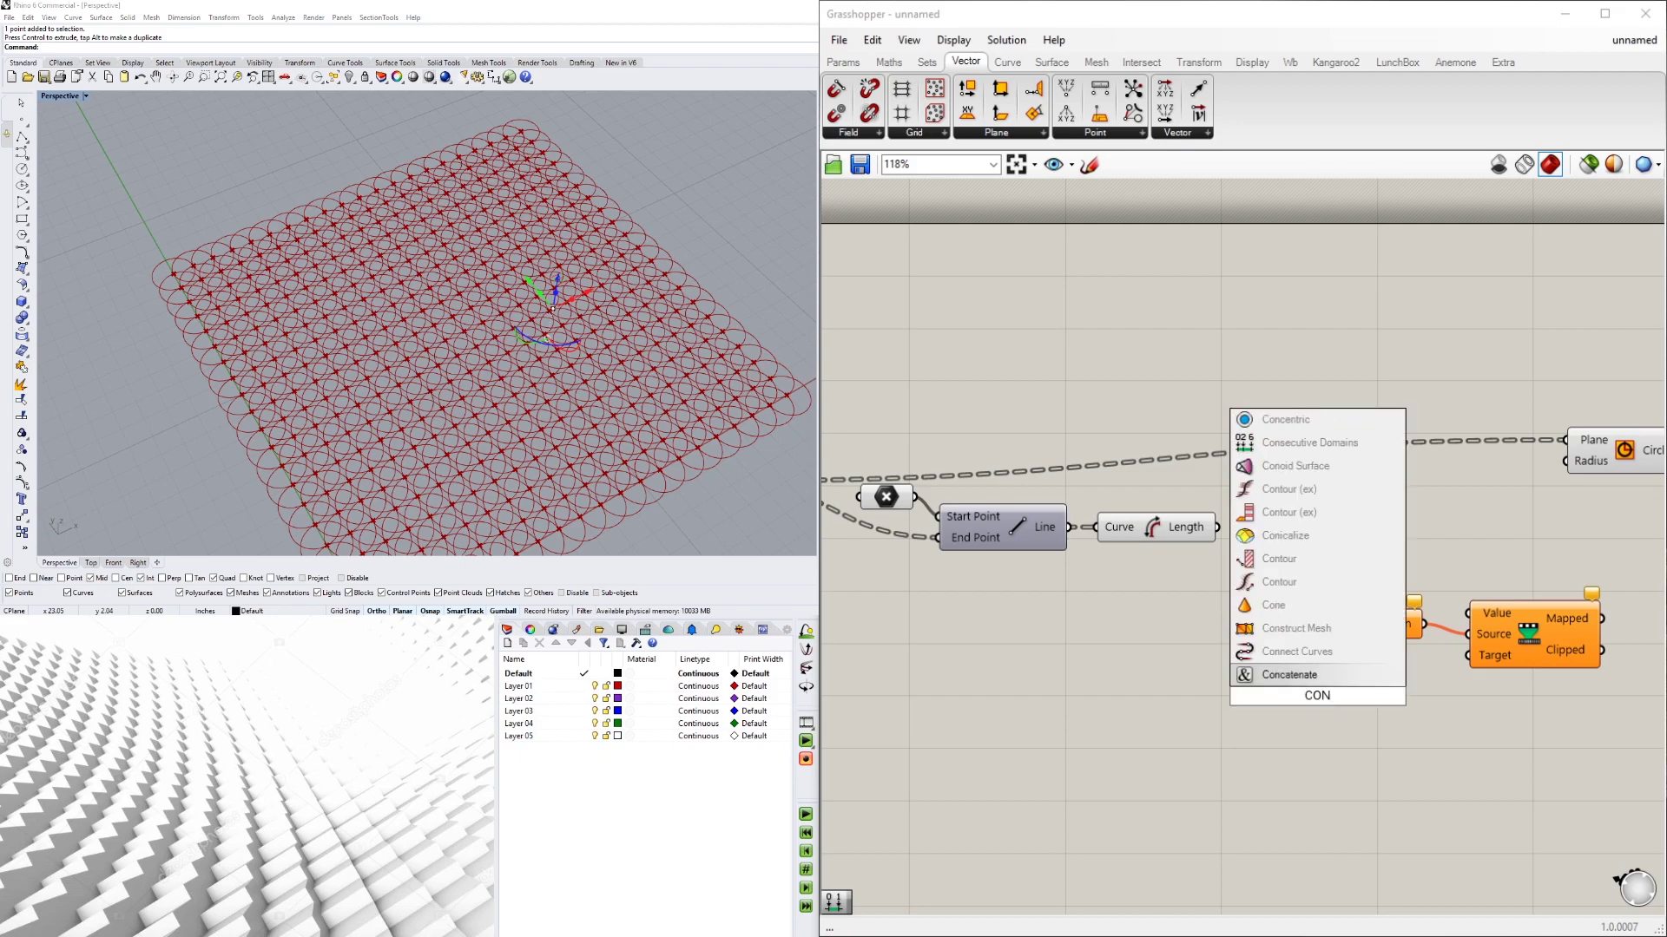
{"action": "type", "text": "STRUCT"}
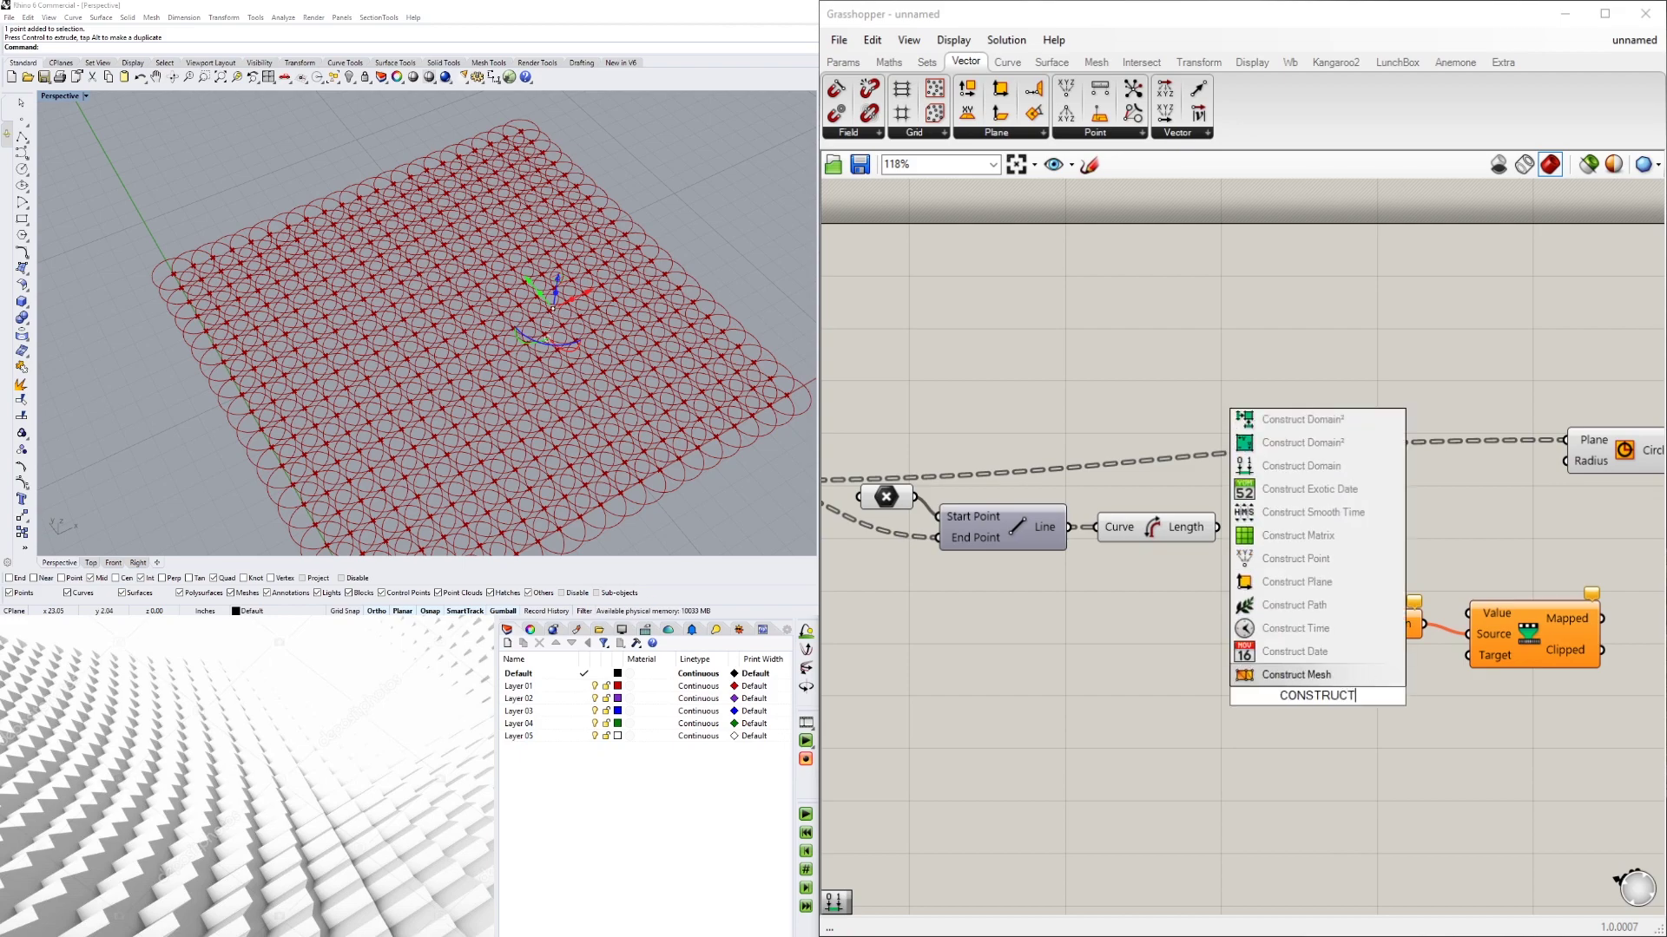
{"action": "left_click", "coordinate": [1340, 466]}
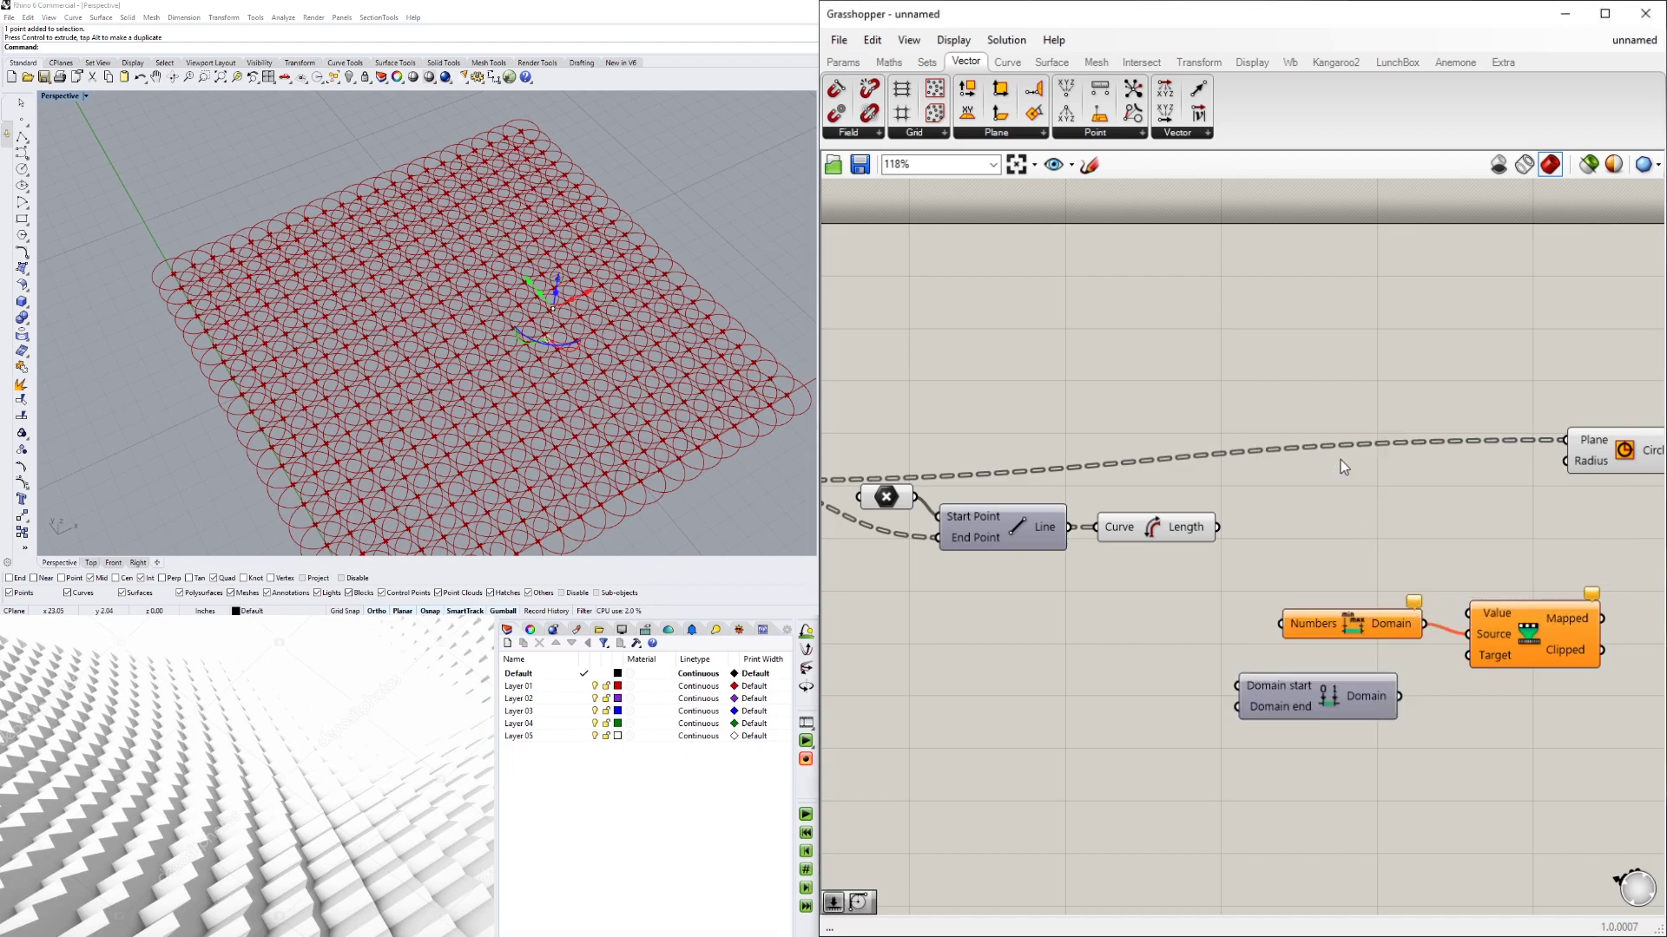
{"action": "left_click_drag", "start_coordinate": [1380, 683], "coordinate": [1471, 658]}
- Group the Bounds, Construct Domain and Remap Numbers components and connect the Length output to the Bounds' Numbers input
{"action": "left_click_drag", "start_coordinate": [1587, 742], "coordinate": [1389, 600]}
{"action": "right_click_drag", "start_coordinate": [1321, 563], "coordinate": [1269, 603]}
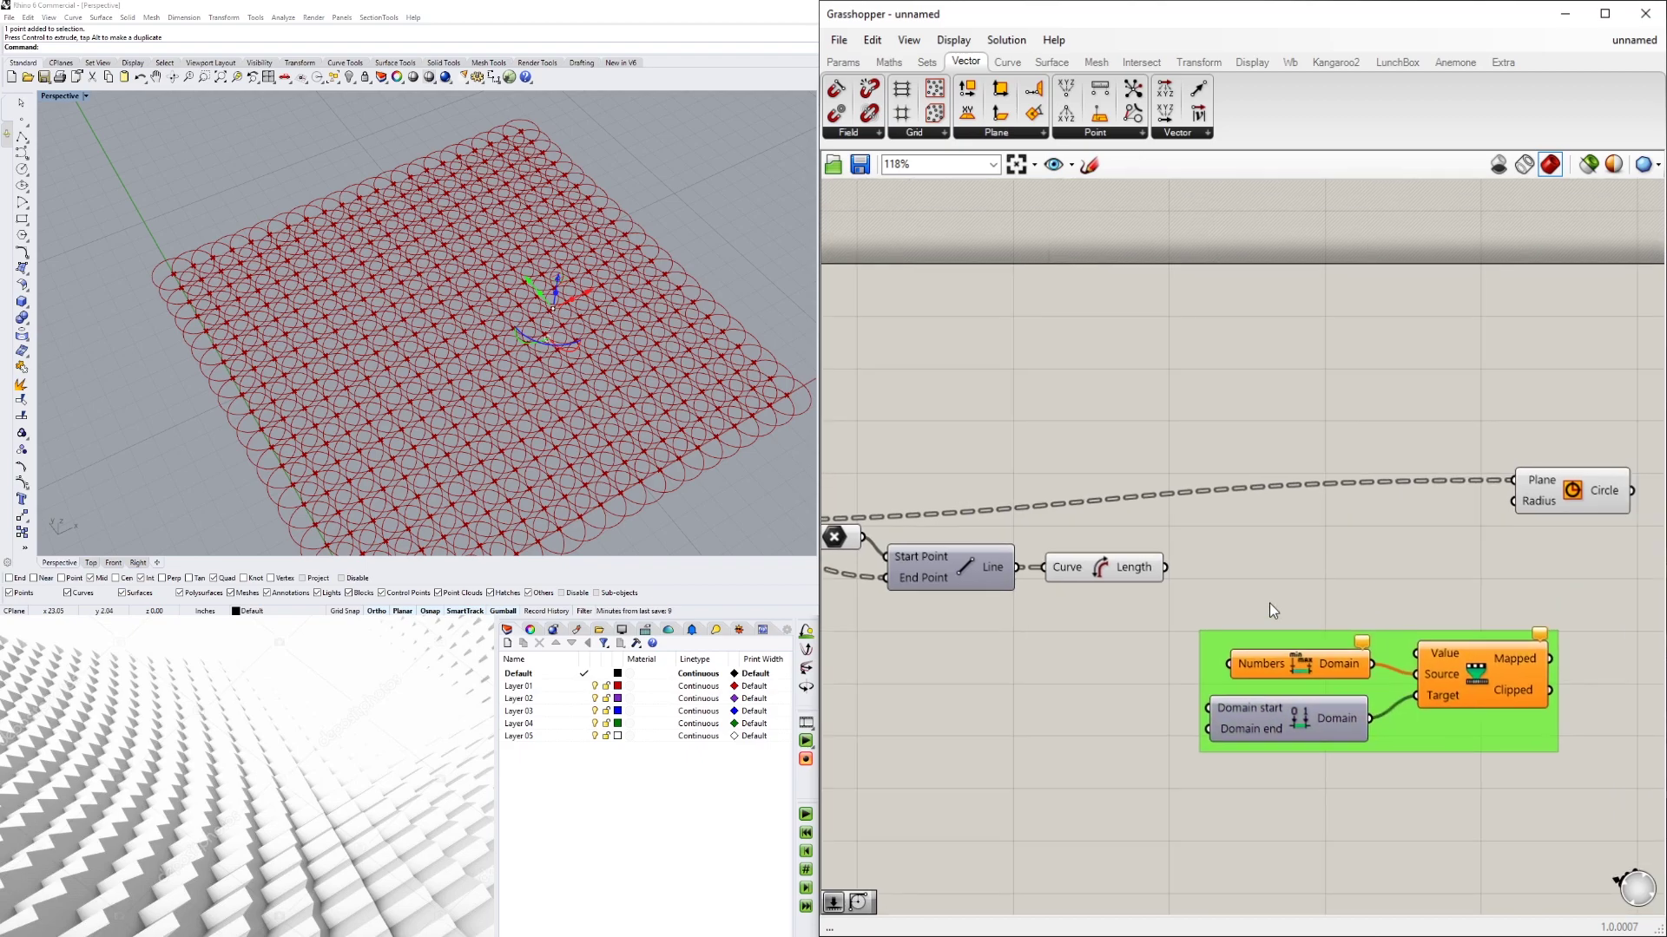
{"action": "left_click_drag", "start_coordinate": [1165, 567], "coordinate": [1228, 664]}
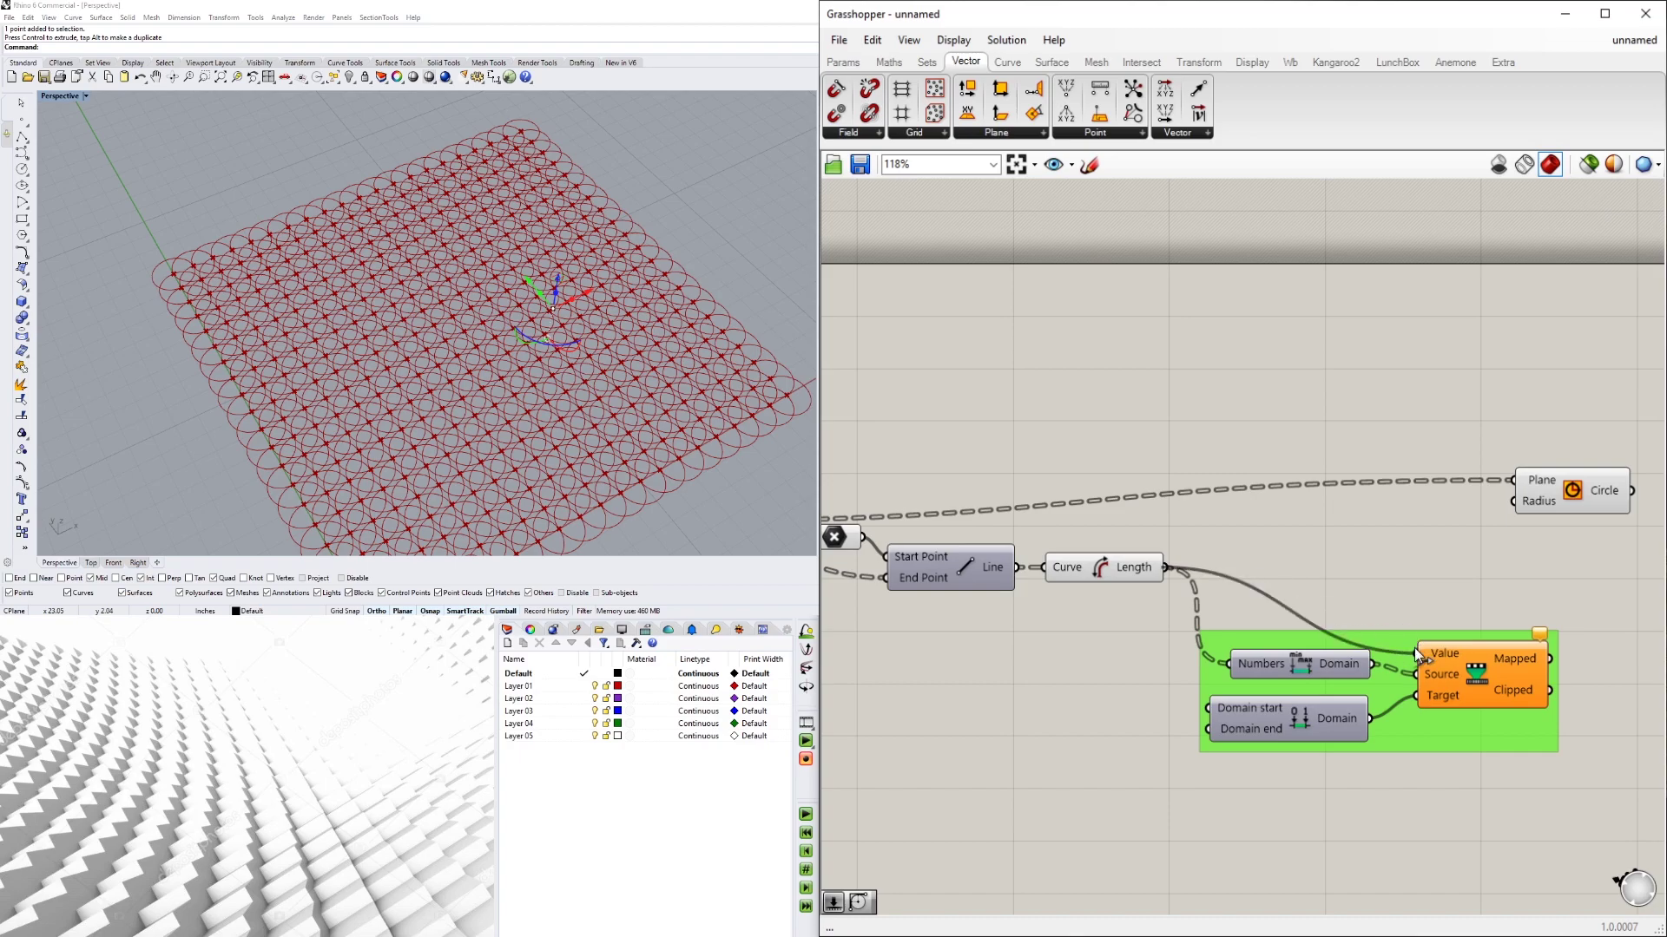
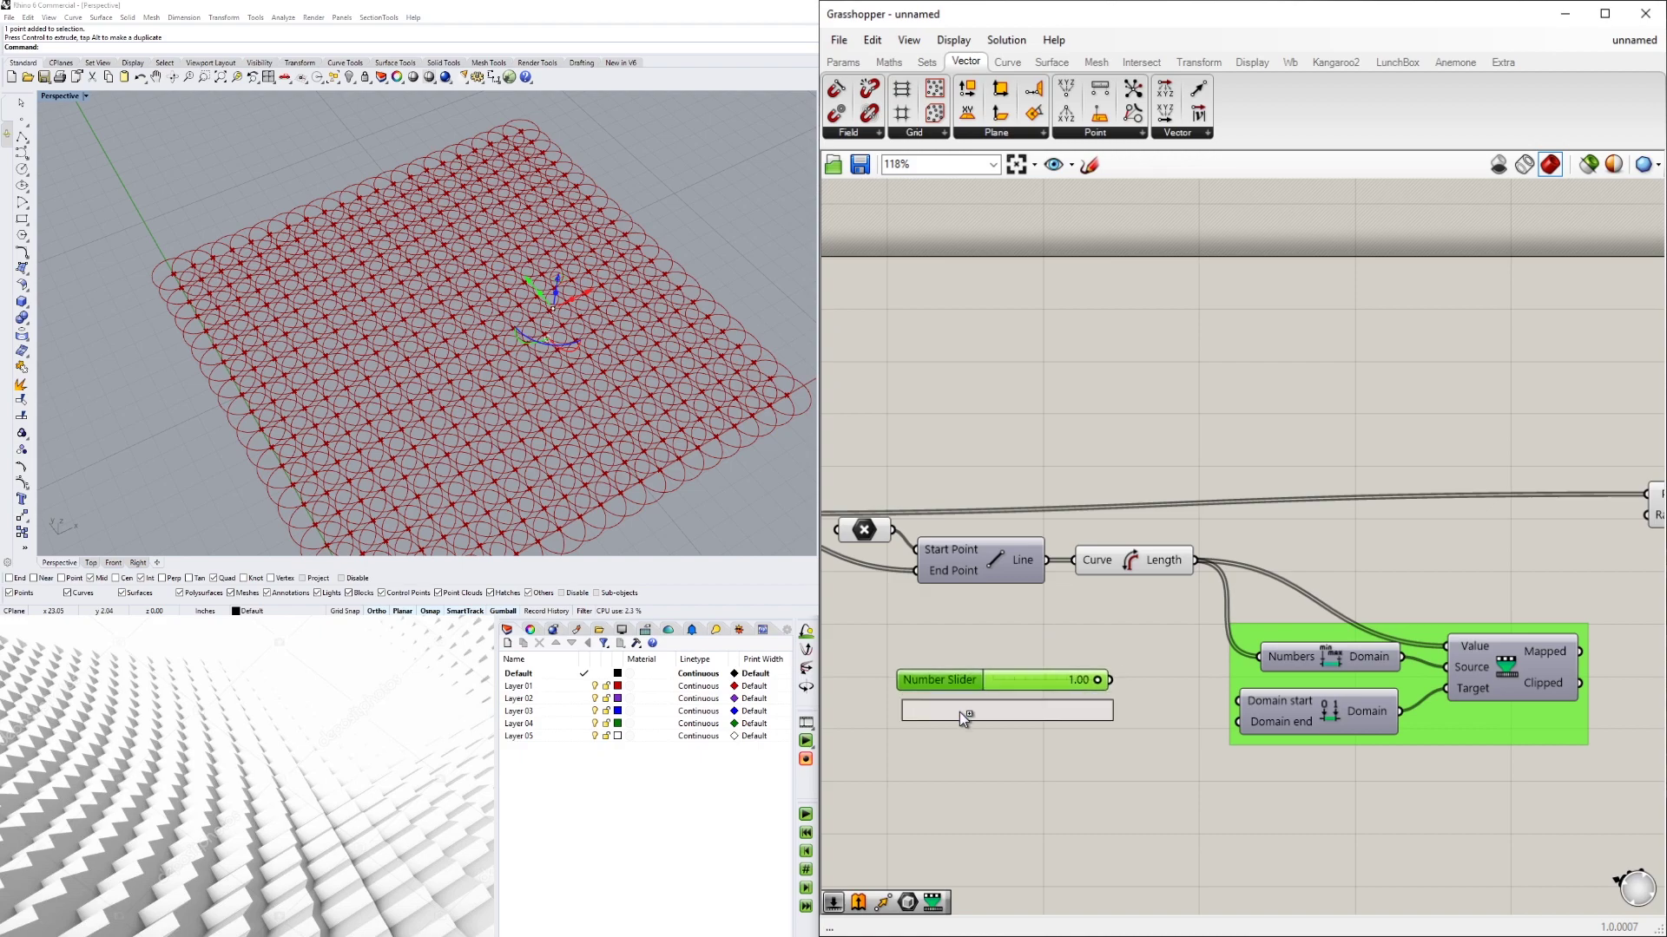
- Set one number slider to 0.00 and connect both sliders to the Domain start and Domain end inputs of Construct Domain
{"action": "left_click_drag", "start_coordinate": [1091, 677], "coordinate": [990, 683]}
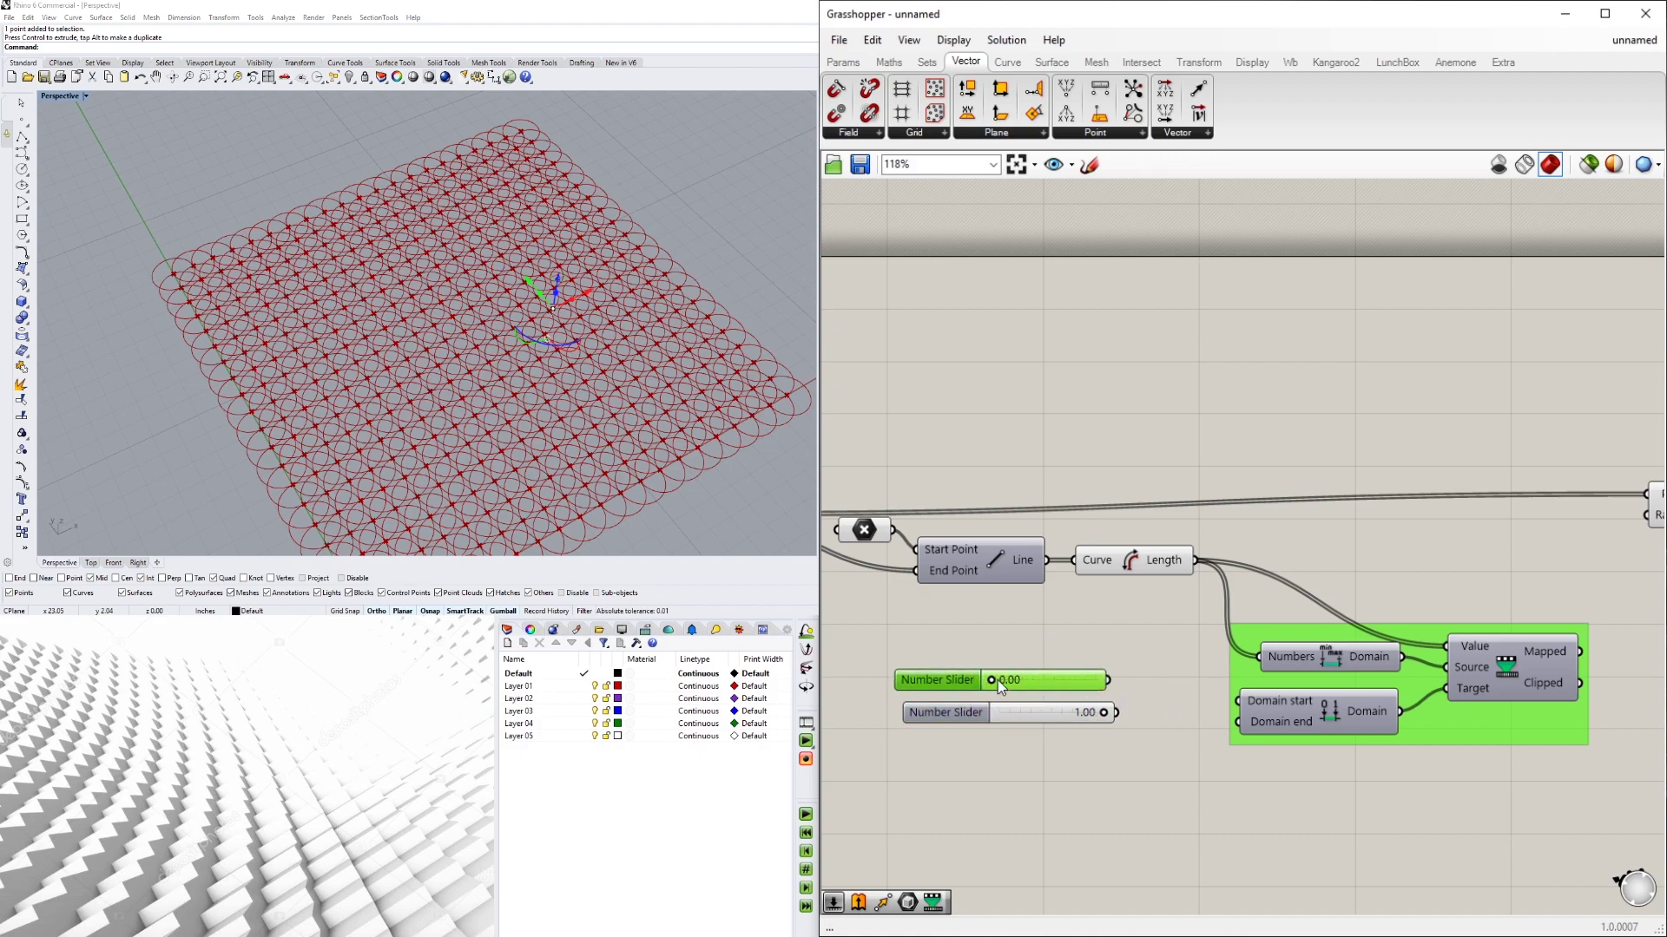
{"action": "left_click_drag", "start_coordinate": [1082, 764], "coordinate": [1031, 658]}
{"action": "left_click_drag", "start_coordinate": [1071, 680], "coordinate": [1242, 701]}
{"action": "left_click", "coordinate": [1160, 728]}
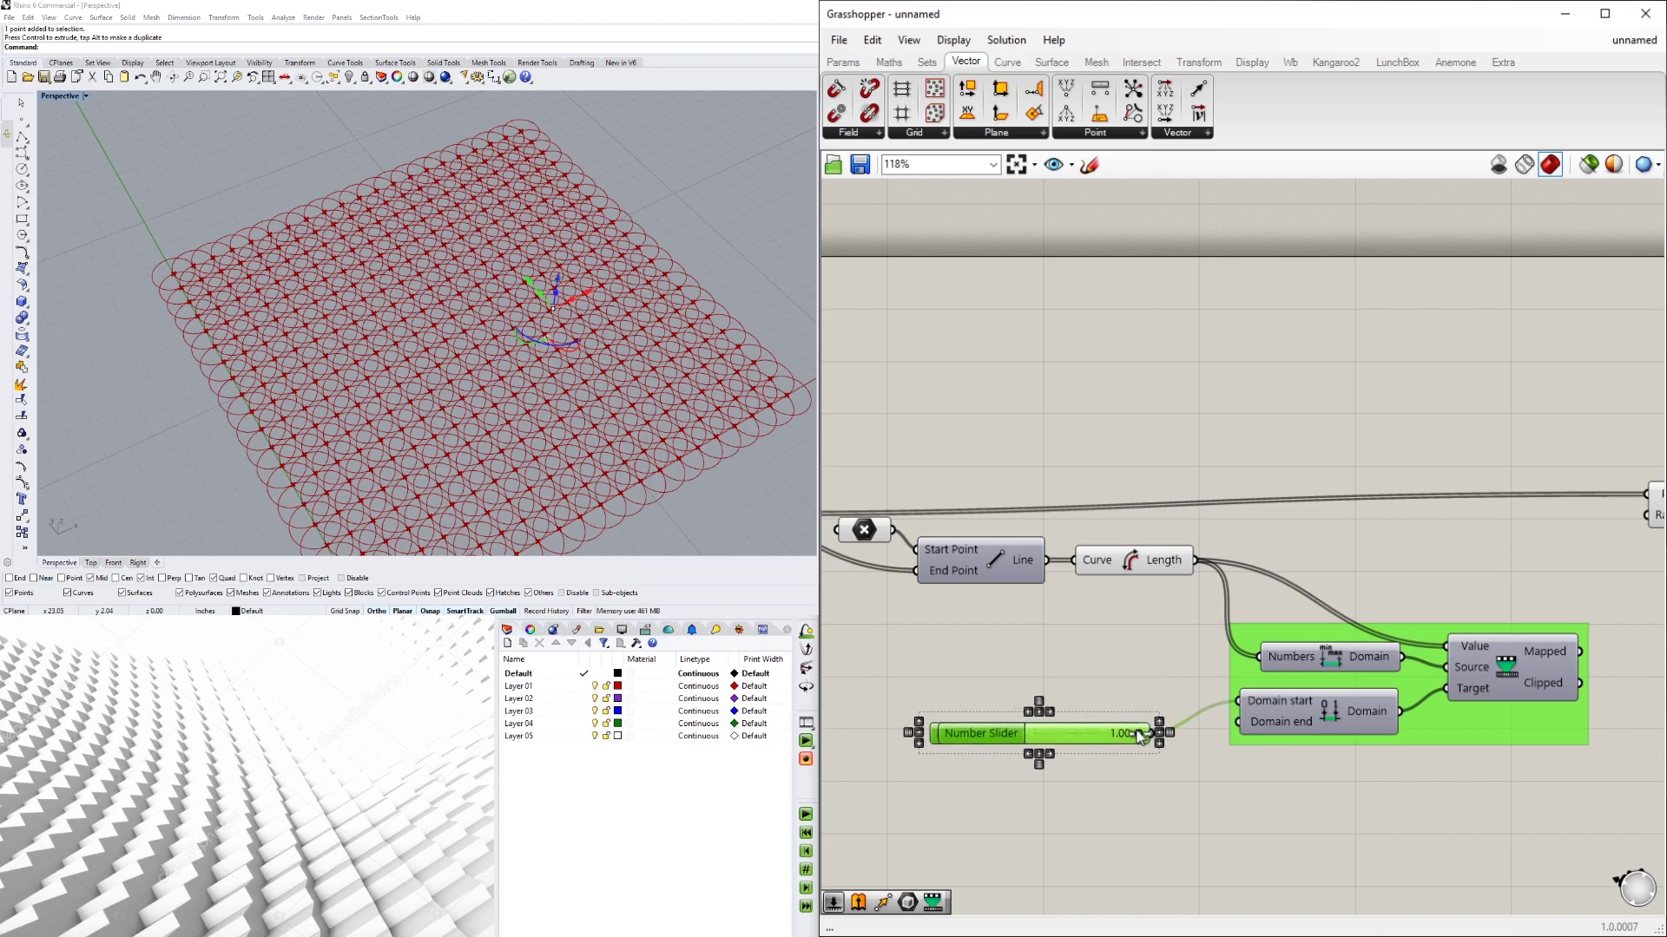
{"action": "key", "text": "ctrl+z"}
{"action": "left_click", "coordinate": [1161, 799]}
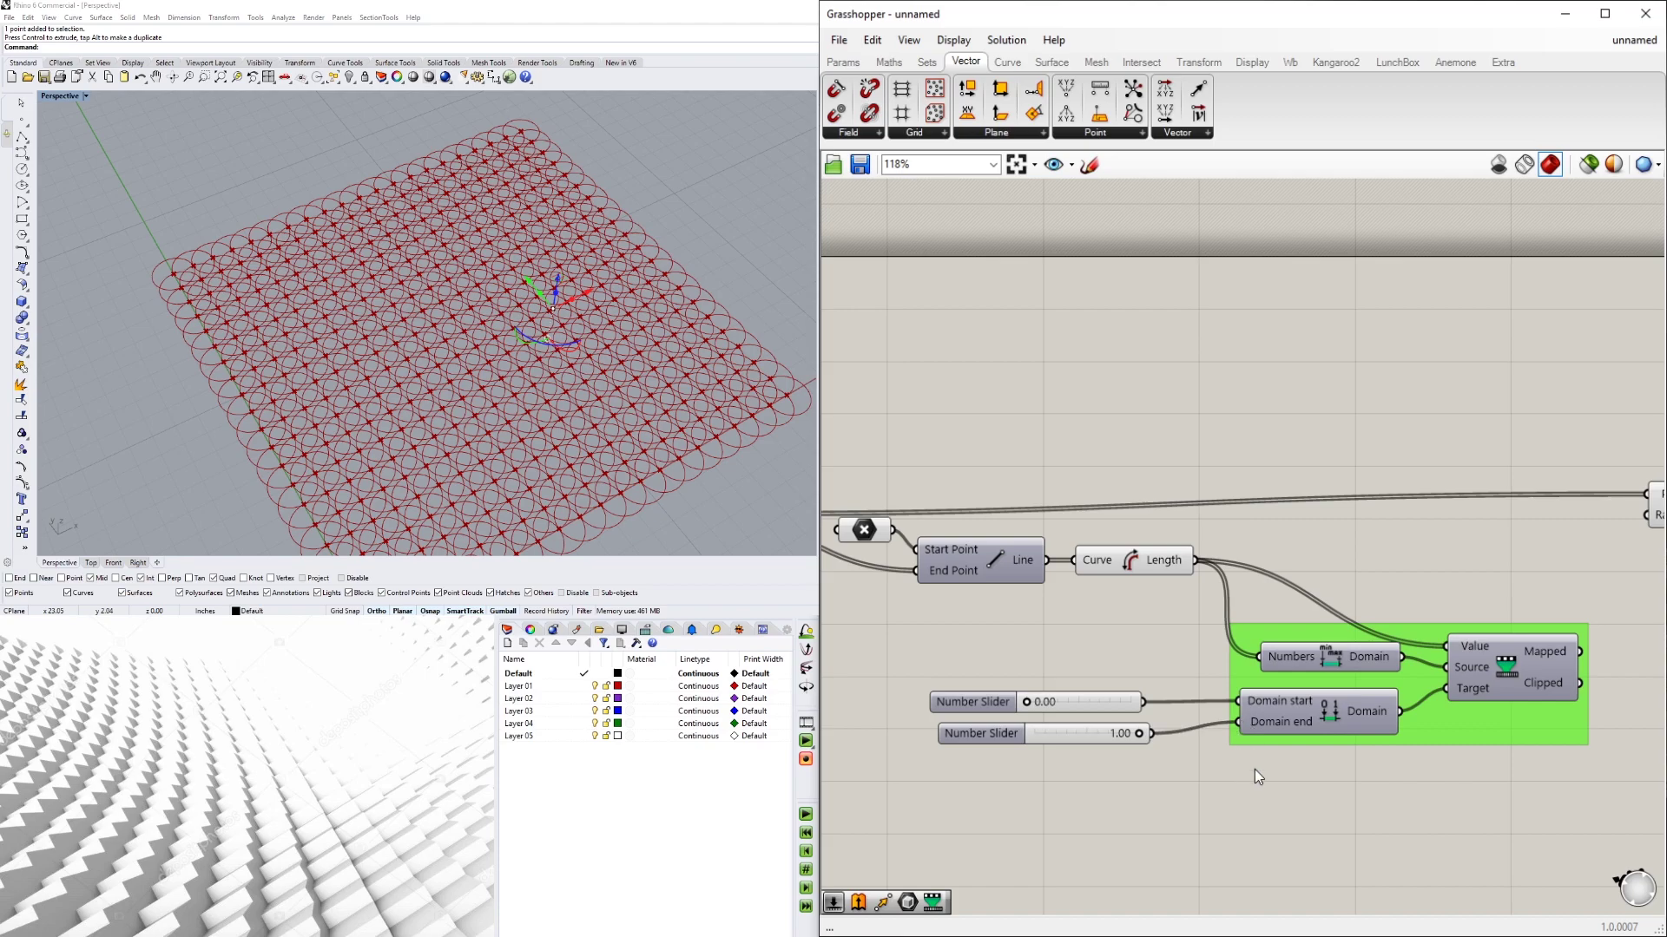
- Set the Domain start slider to 0.01
{"action": "scroll", "coordinate": [1115, 553], "scroll_direction": "down", "scroll_amount": 3}
{"action": "scroll", "coordinate": [981, 553], "scroll_direction": "up", "scroll_amount": 1}
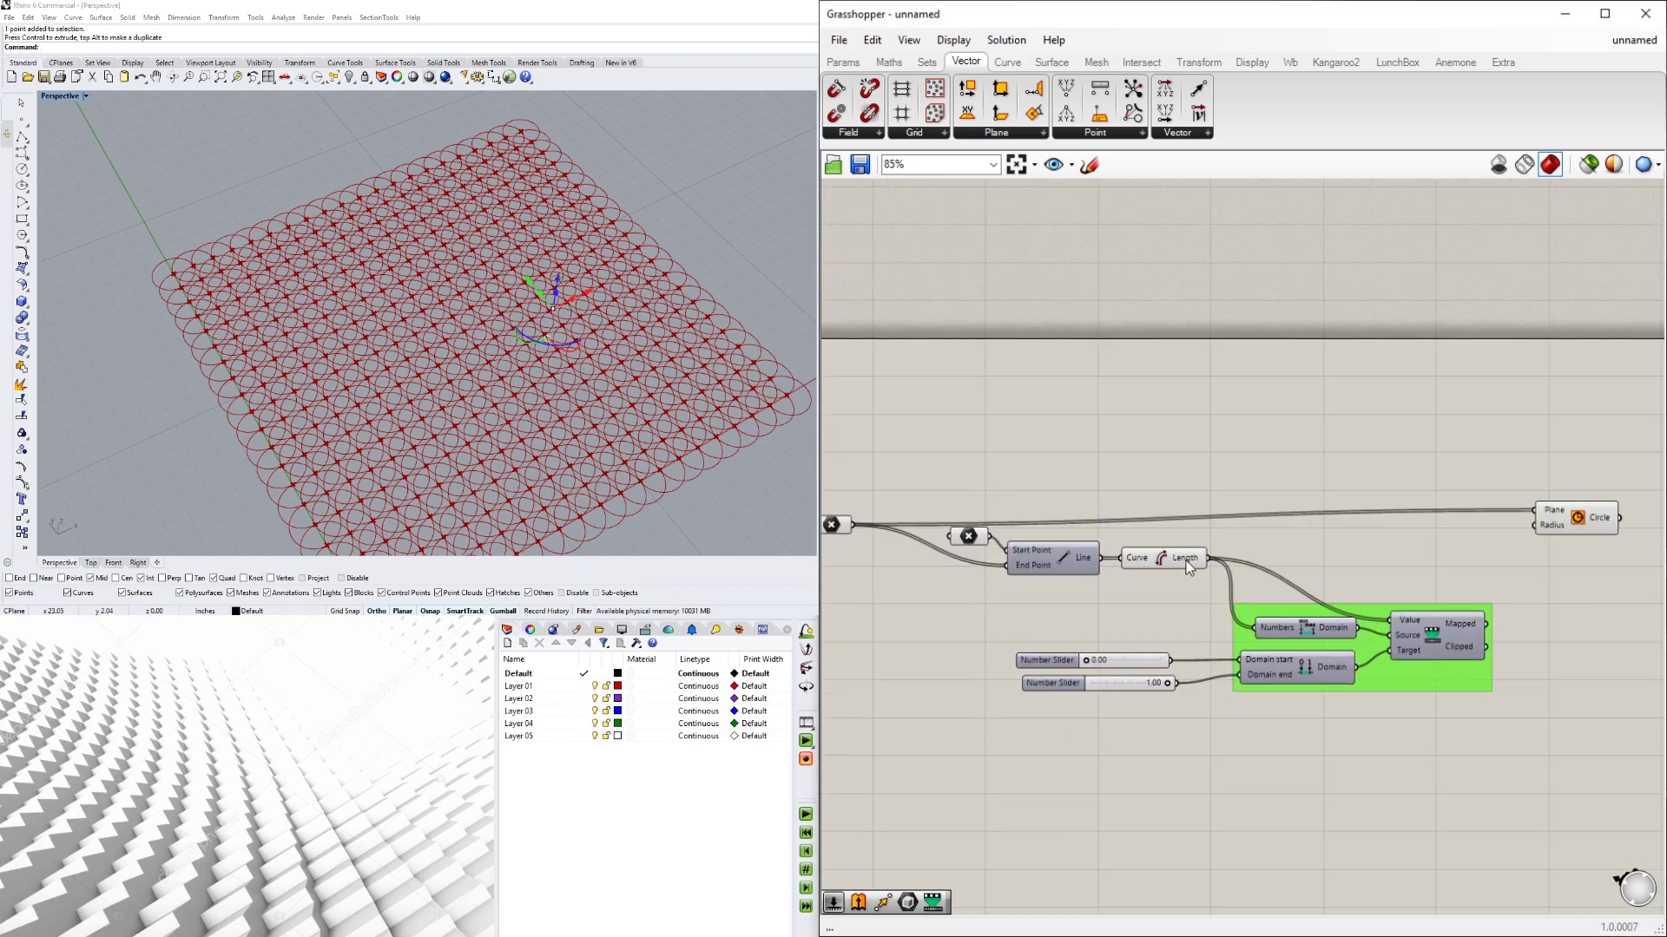
{"action": "mouse_move", "coordinate": [1186, 566]}
{"action": "scroll", "coordinate": [1088, 664], "scroll_direction": "up", "scroll_amount": 3}
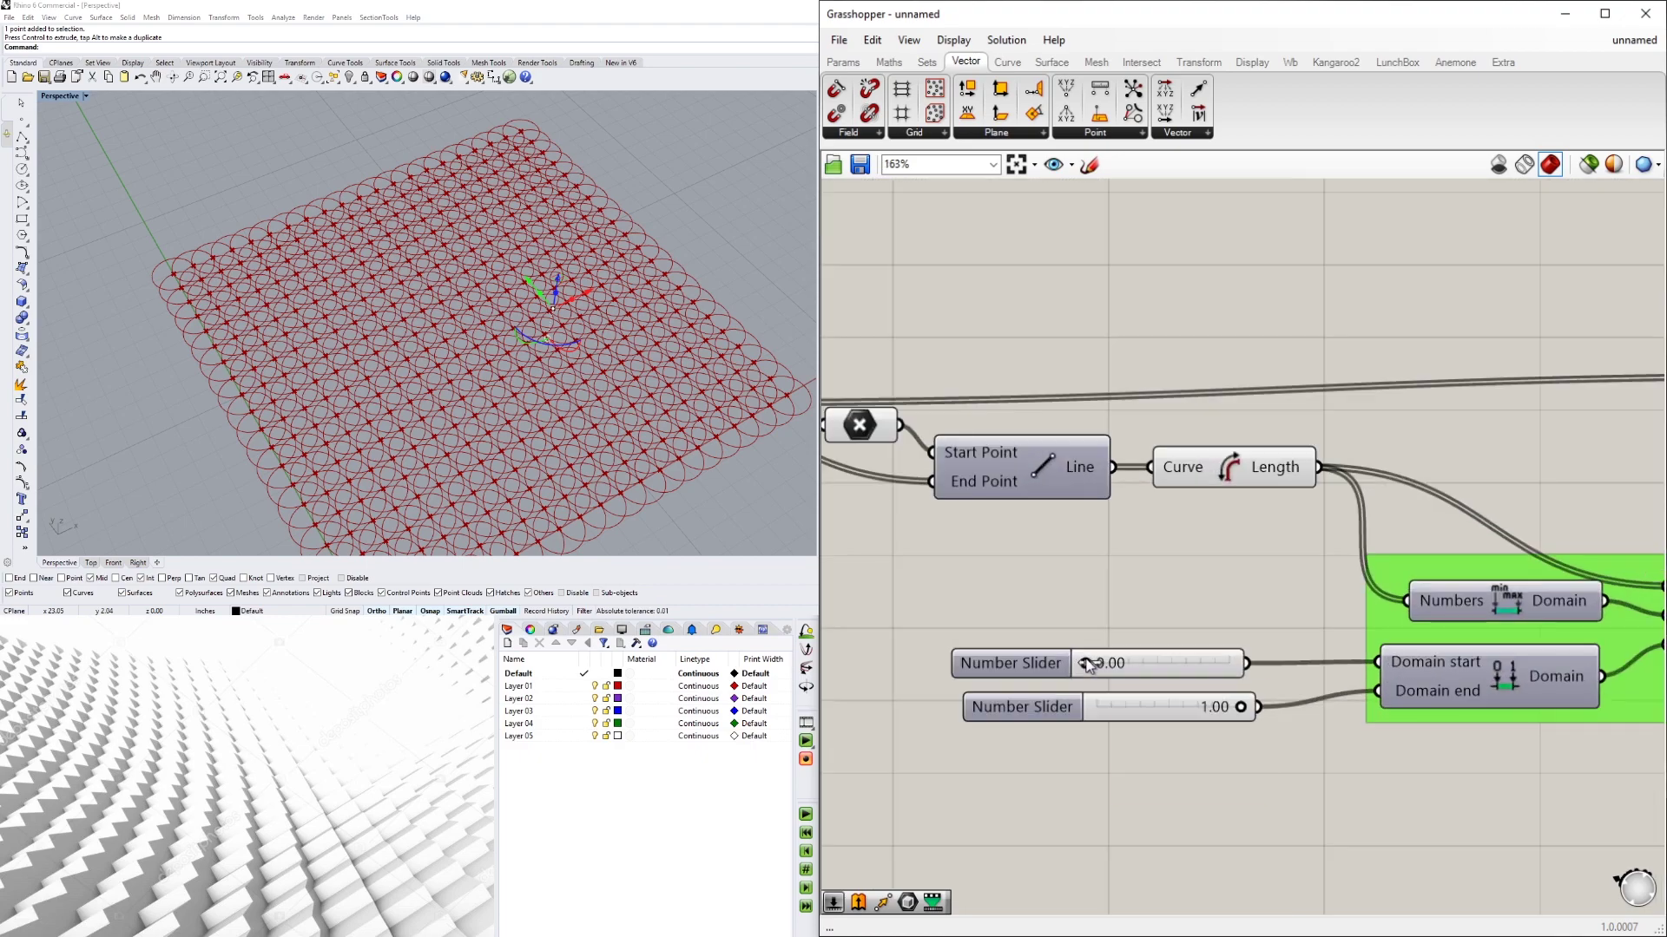
{"action": "left_click_drag", "start_coordinate": [1089, 664], "coordinate": [1090, 665]}
- Connect the Mapped output of Remap Numbers to the Circle's Radius input
{"action": "scroll", "coordinate": [1261, 564], "scroll_direction": "down", "scroll_amount": 3}
{"action": "scroll", "coordinate": [1159, 637], "scroll_direction": "up", "scroll_amount": 2}
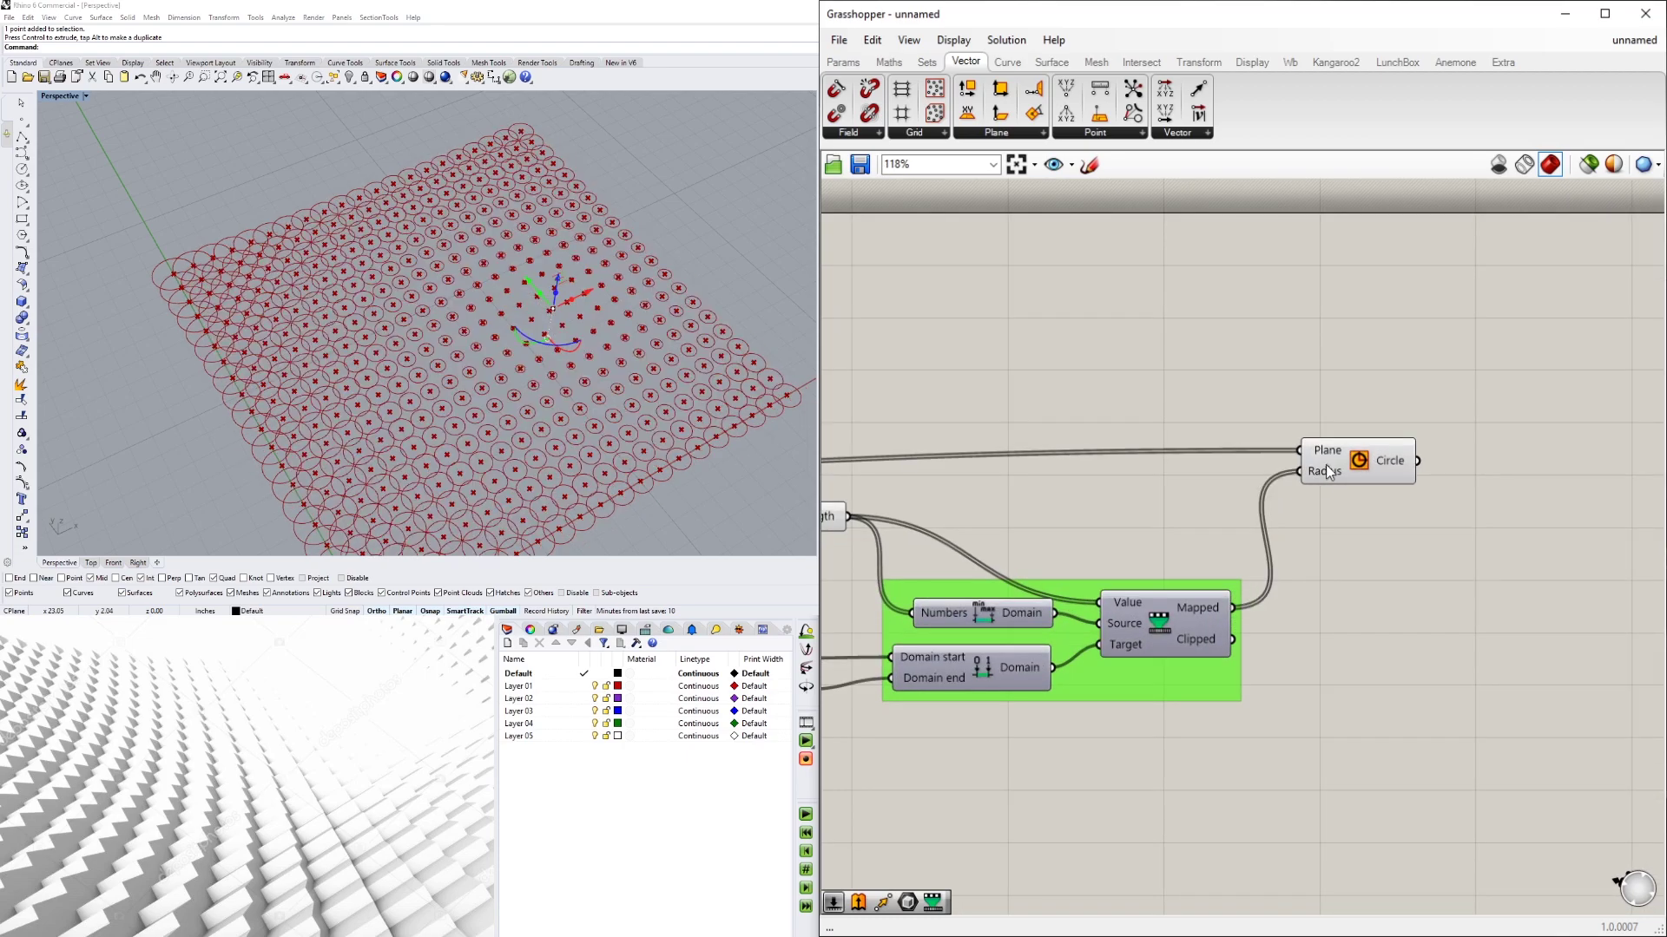
{"action": "left_click_drag", "start_coordinate": [1326, 465], "coordinate": [1343, 466]}
{"action": "right_click_drag", "start_coordinate": [581, 296], "coordinate": [657, 291]}
- Set the Domain end slider to 0.51 and the Domain start slider to 0.10
{"action": "right_click_drag", "start_coordinate": [1050, 743], "coordinate": [1432, 734]}
{"action": "scroll", "coordinate": [1125, 694], "scroll_direction": "up", "scroll_amount": 4}
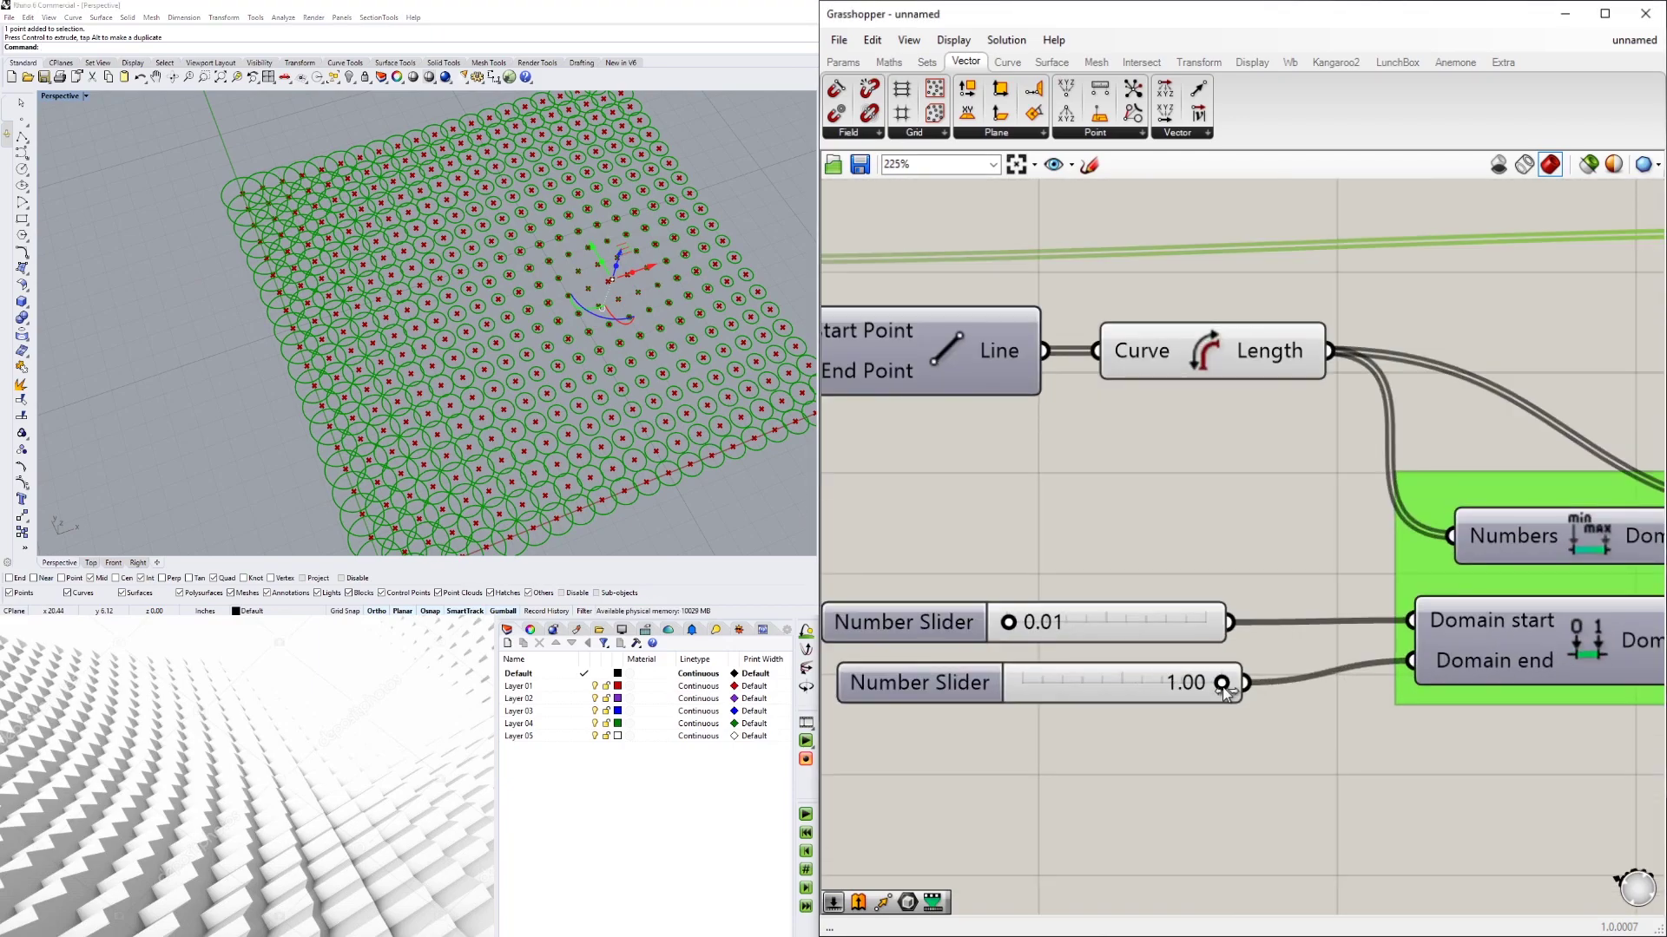
{"action": "left_click_drag", "start_coordinate": [1221, 685], "coordinate": [1126, 686]}
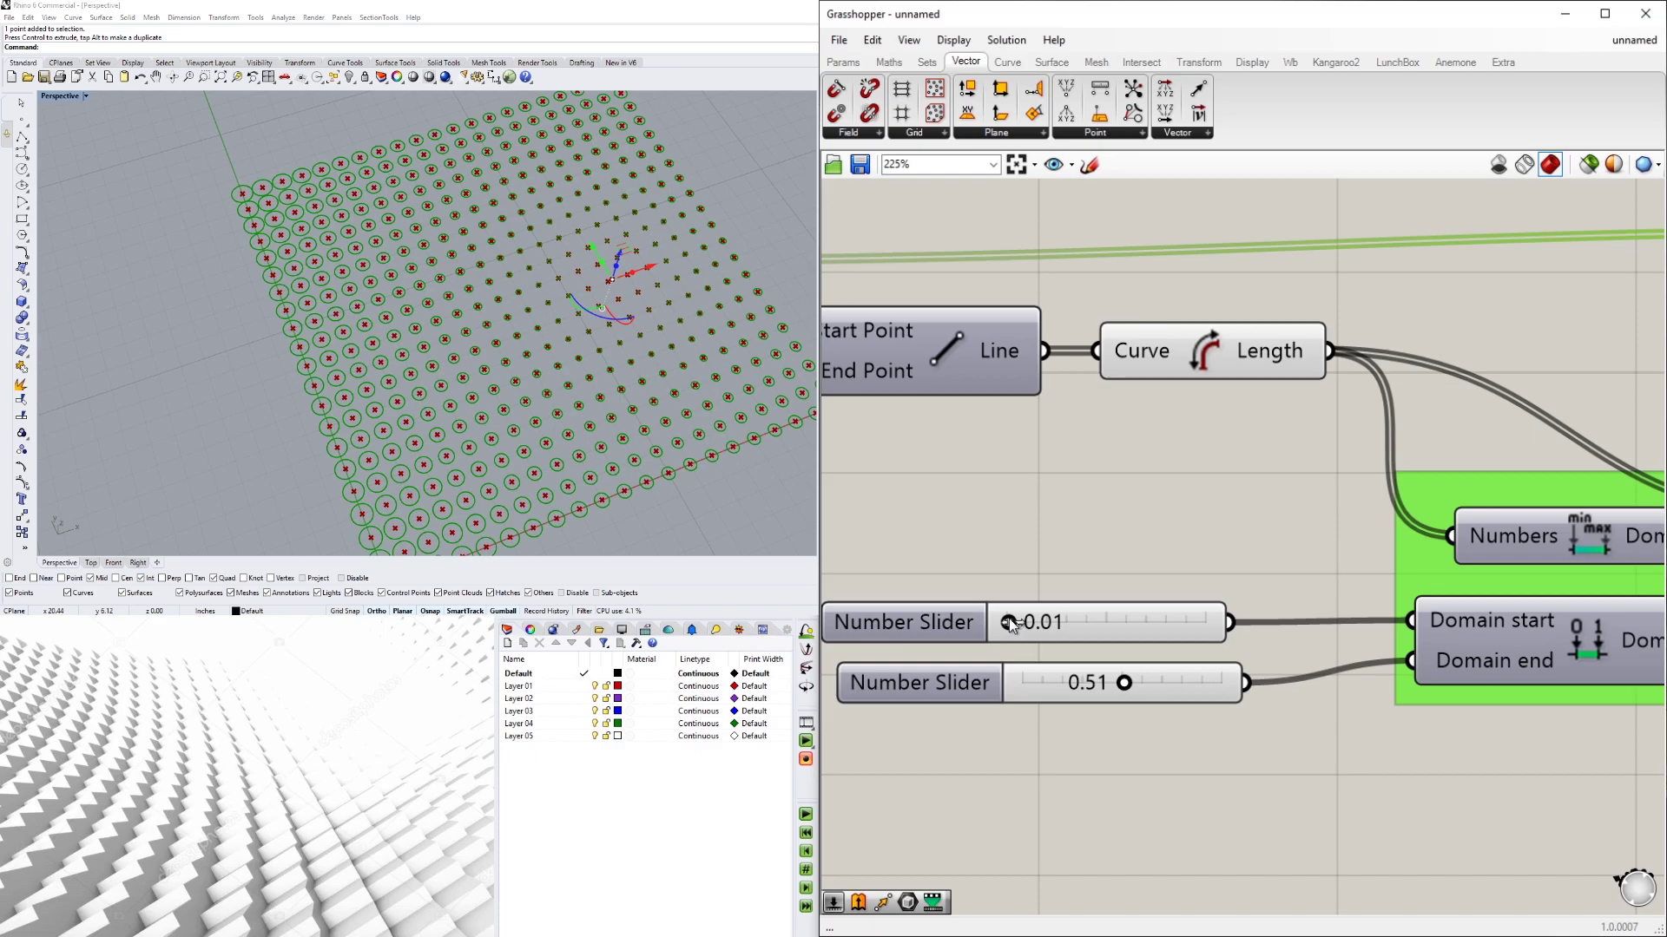
{"action": "left_click_drag", "start_coordinate": [1011, 624], "coordinate": [1039, 628]}
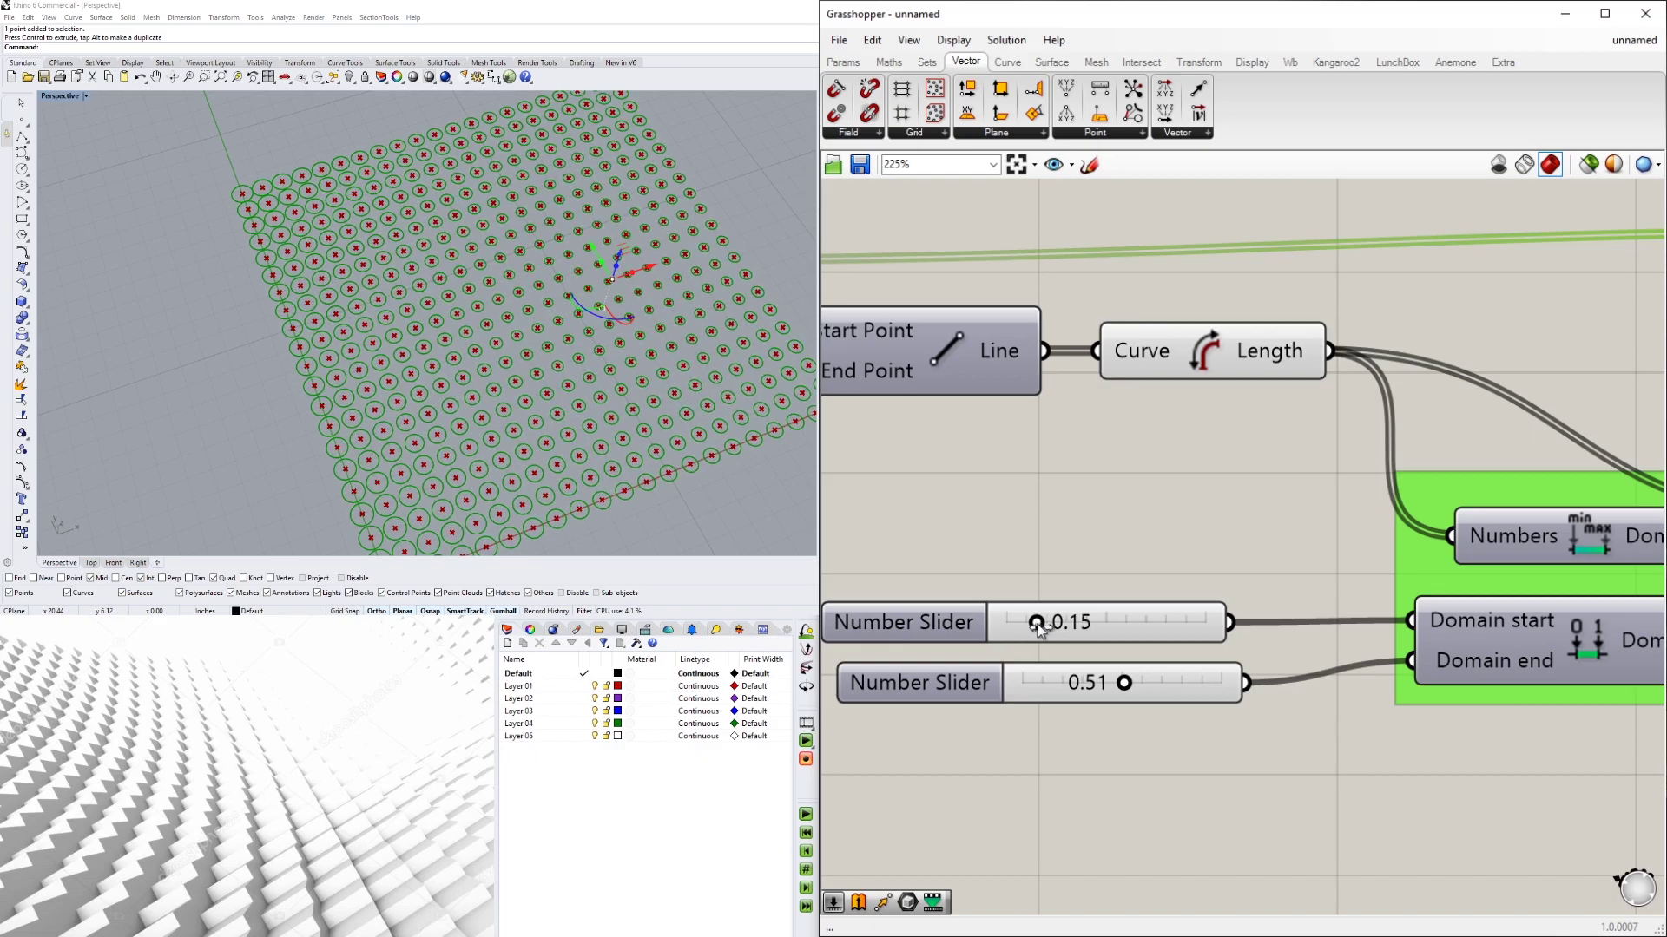
{"action": "double_click", "coordinate": [1092, 631]}
{"action": "type", "text": ".1"}
{"action": "key", "text": "Return"}
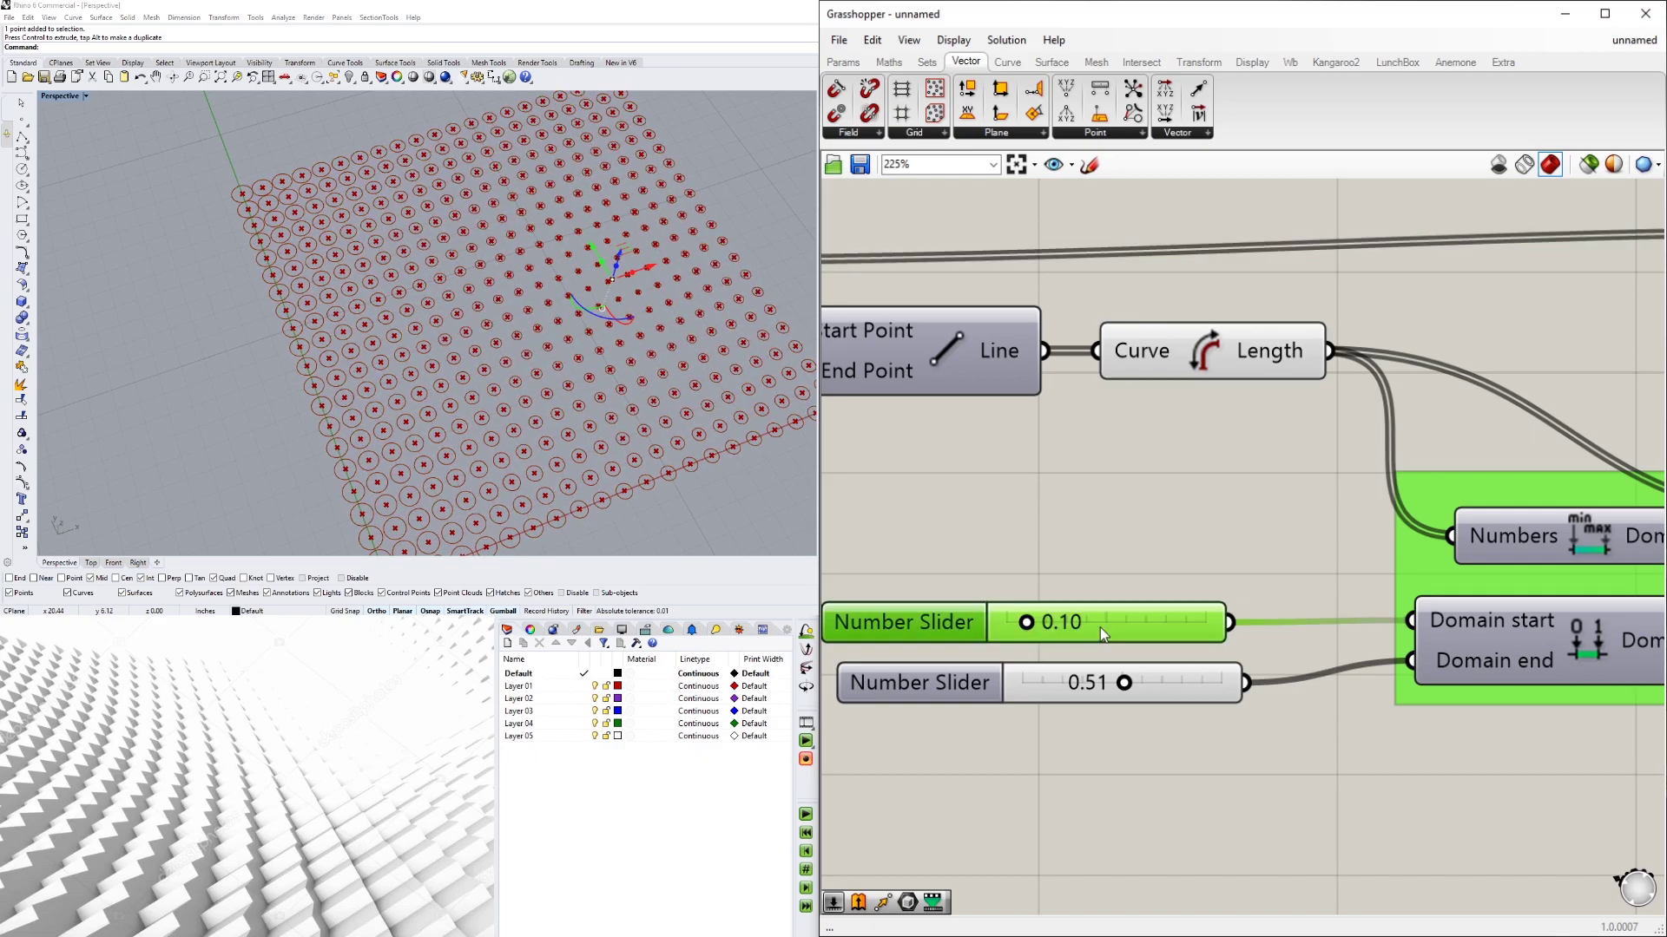
- Move the remap group and its two sliders slightly up and shift the Circle component down to tidy the layout
{"action": "right_click_drag", "start_coordinate": [361, 285], "coordinate": [735, 251]}
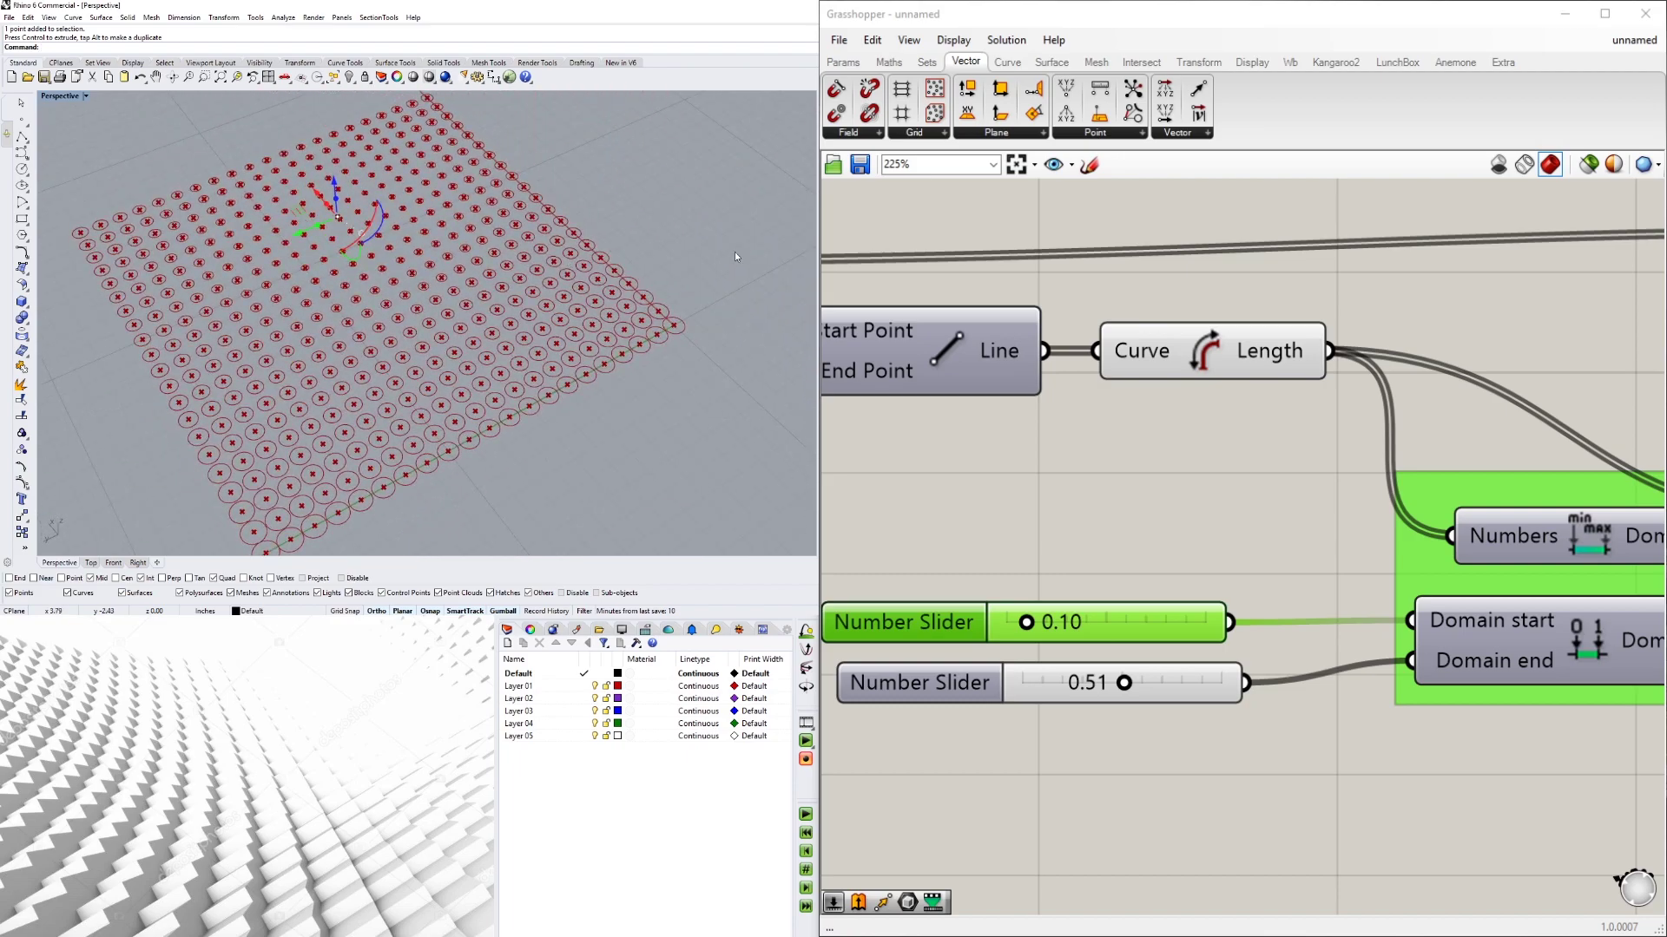
{"action": "scroll", "coordinate": [1299, 566], "scroll_direction": "down", "scroll_amount": 5}
{"action": "scroll", "coordinate": [1299, 566], "scroll_direction": "up", "scroll_amount": 3}
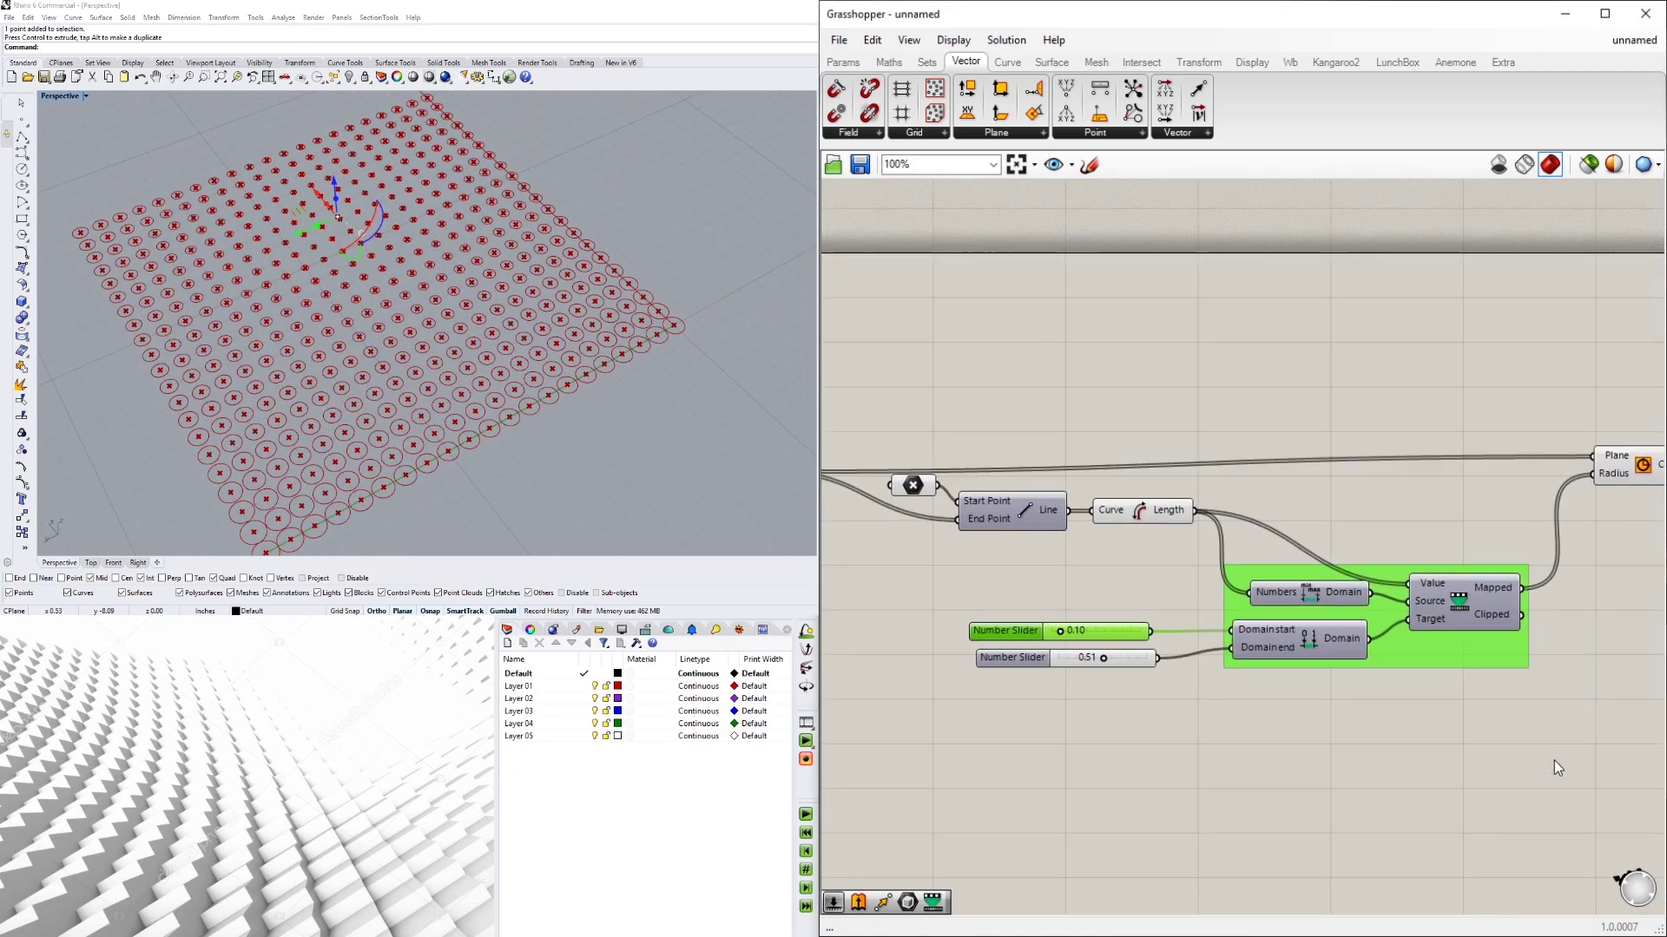
{"action": "left_click_drag", "start_coordinate": [1554, 760], "coordinate": [1047, 568]}
{"action": "left_click_drag", "start_coordinate": [1284, 591], "coordinate": [1281, 555]}
{"action": "left_click", "coordinate": [1326, 728]}
{"action": "right_click_drag", "start_coordinate": [1327, 728], "coordinate": [1140, 743]}
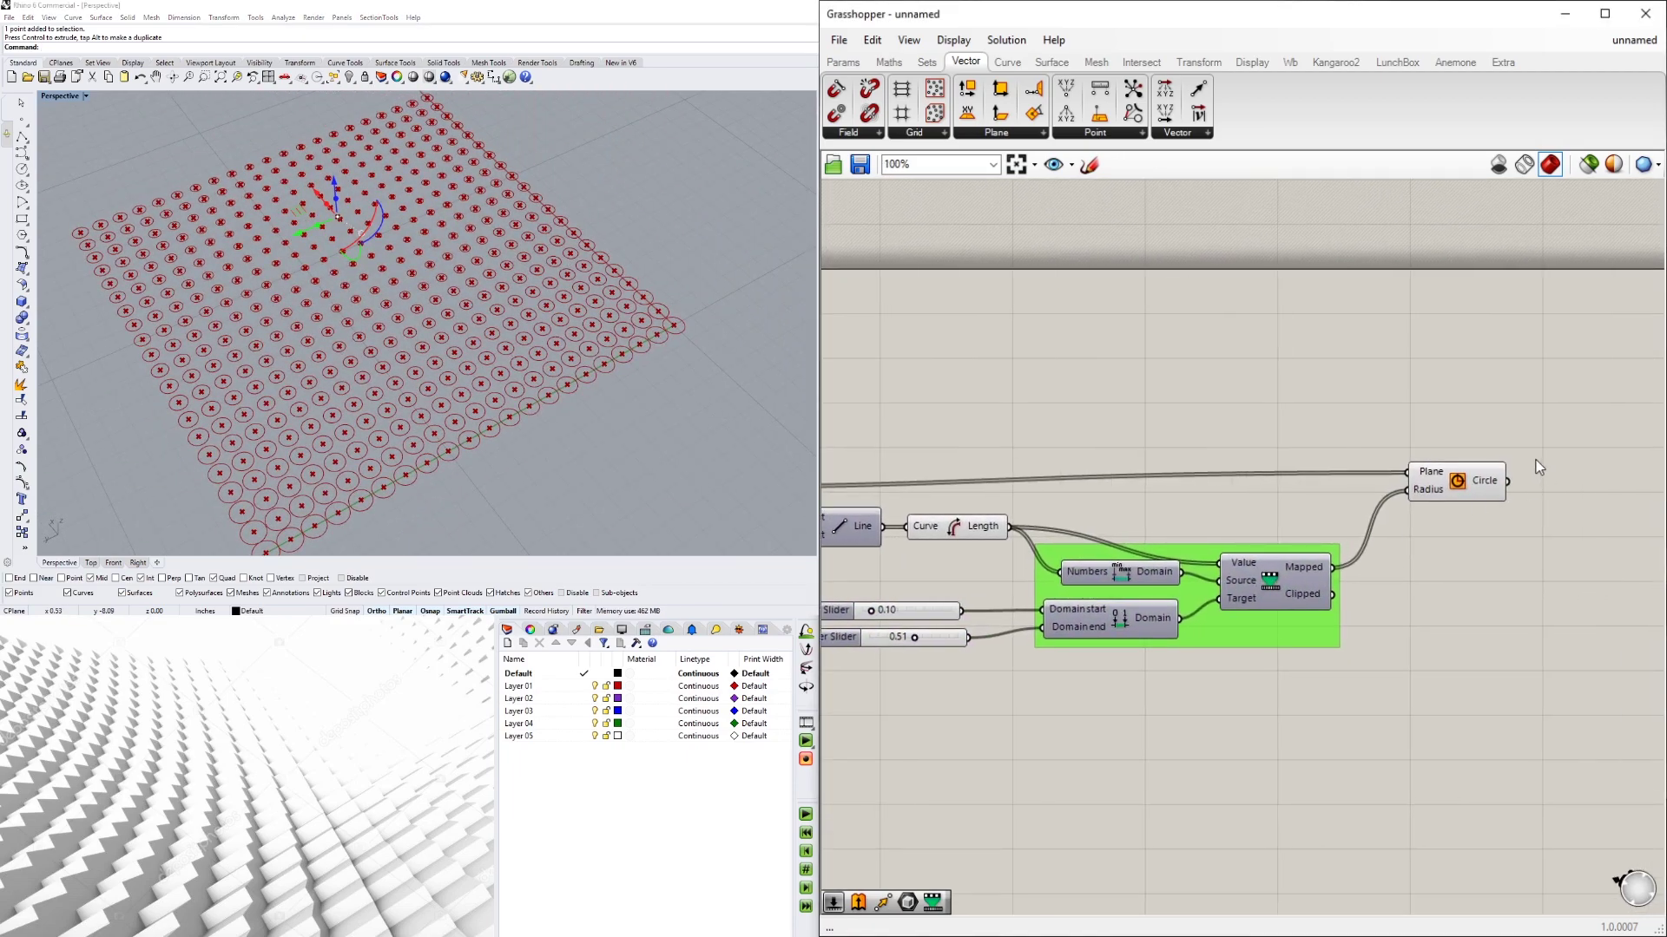
{"action": "left_click_drag", "start_coordinate": [1458, 482], "coordinate": [1448, 505]}
{"action": "left_click", "coordinate": [1371, 608]}
- Move the Point parameter that feeds the Line's Start Point up above the Line component
{"action": "scroll", "coordinate": [998, 641], "scroll_direction": "down", "scroll_amount": 3}
{"action": "right_click_drag", "start_coordinate": [973, 651], "coordinate": [1473, 585]}
{"action": "scroll", "coordinate": [1102, 473], "scroll_direction": "up", "scroll_amount": 4}
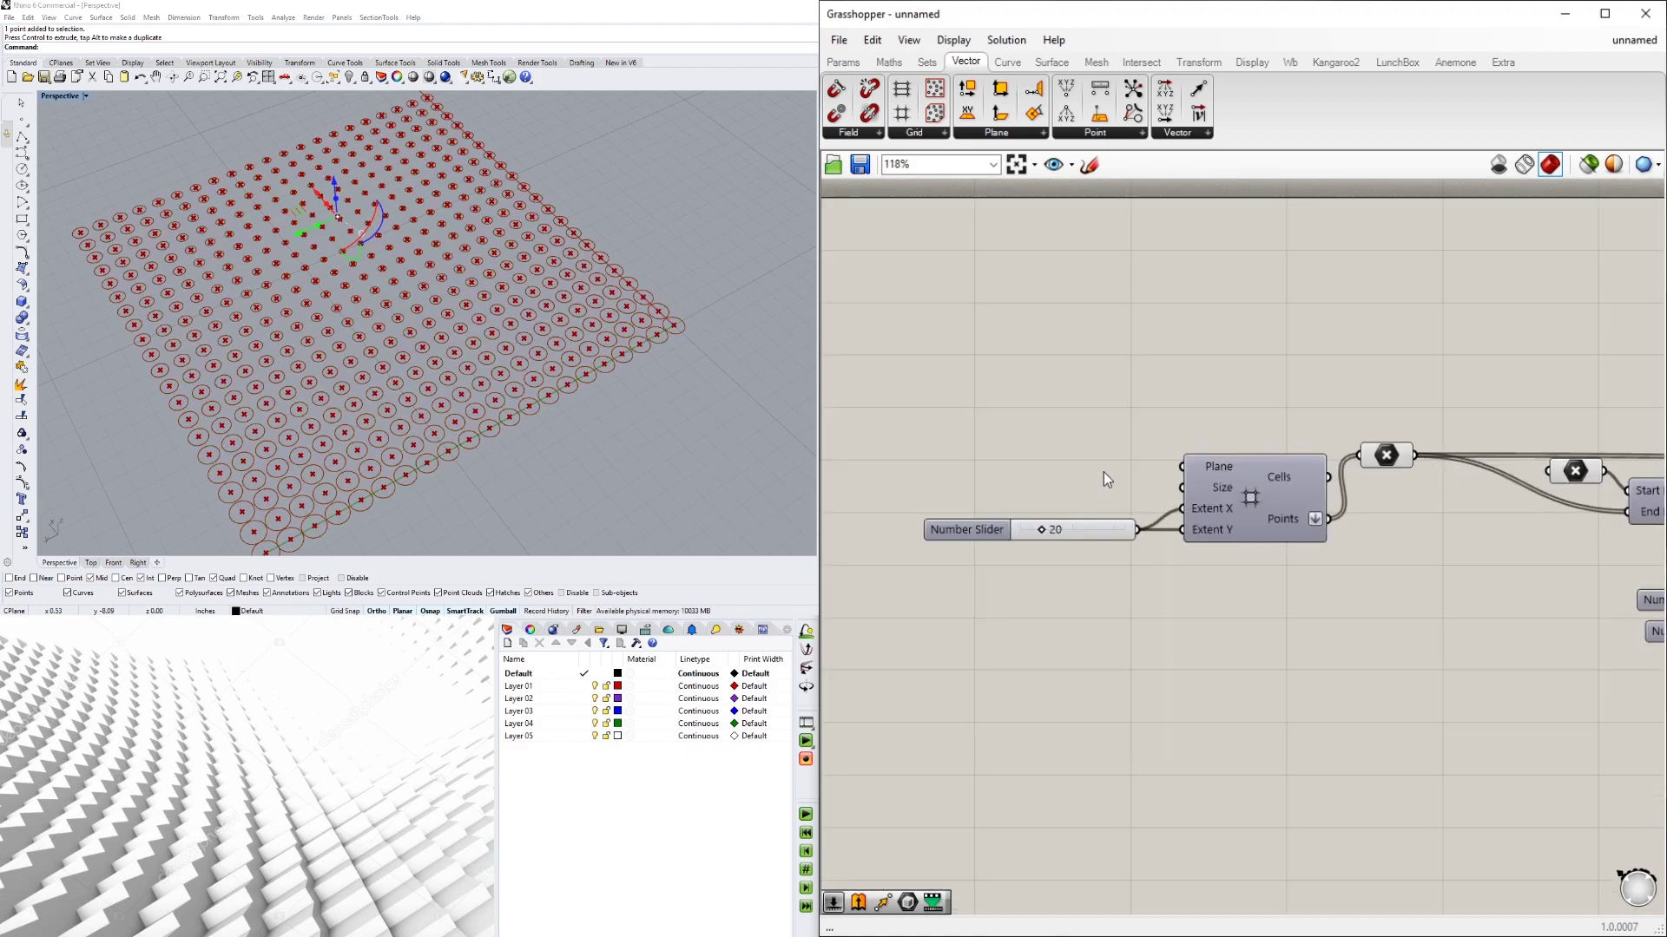
{"action": "right_click_drag", "start_coordinate": [1328, 597], "coordinate": [1092, 592]}
{"action": "right_click_drag", "start_coordinate": [1184, 466], "coordinate": [1083, 491]}
{"action": "left_click", "coordinate": [1235, 492]}
{"action": "left_click_drag", "start_coordinate": [1235, 492], "coordinate": [1218, 444]}
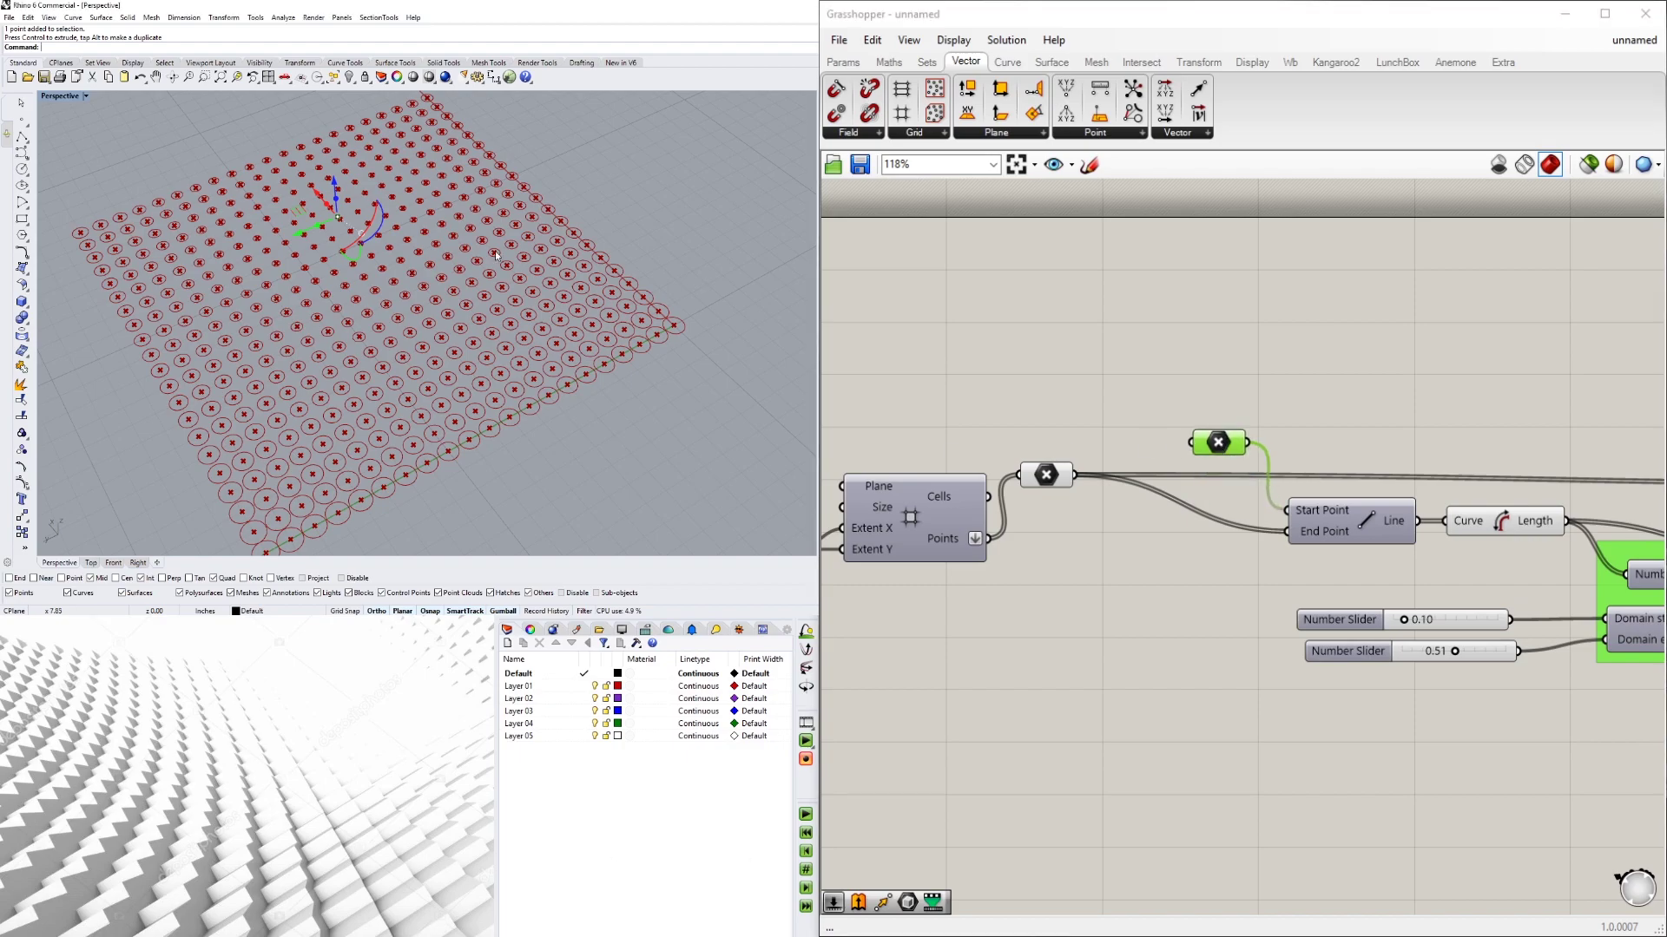
- Examine what the Circle component, the grid component and the grid's Point parameter produce by selecting each one
{"action": "right_click_drag", "start_coordinate": [318, 198], "coordinate": [366, 225]}
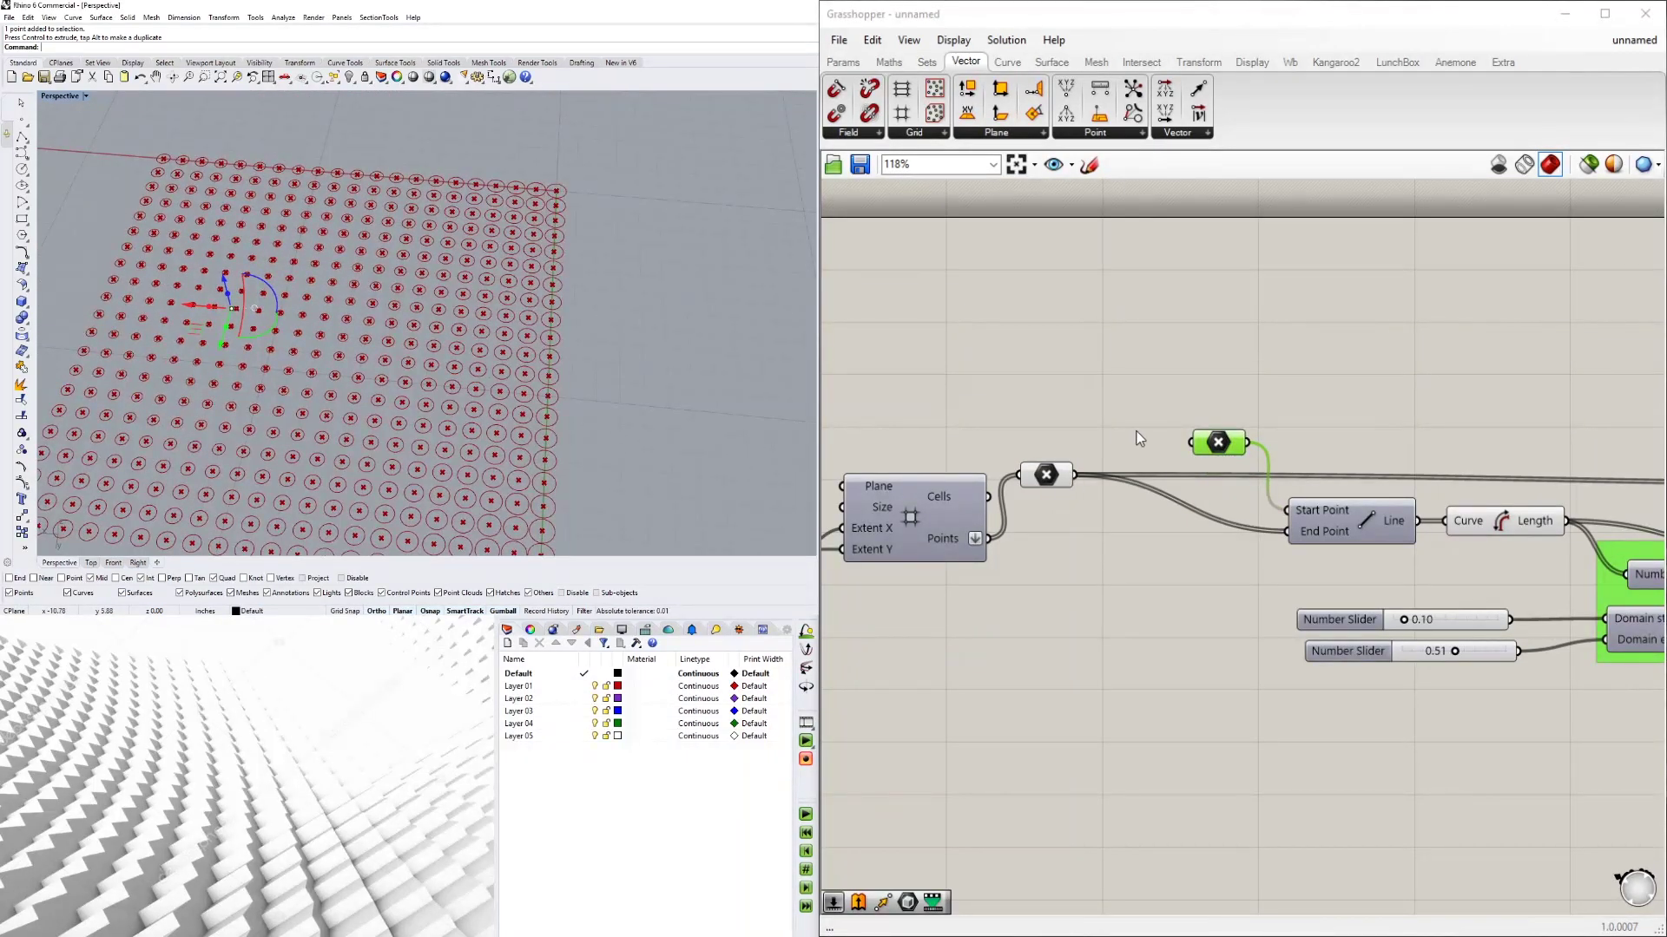
{"action": "scroll", "coordinate": [1341, 528], "scroll_direction": "down", "scroll_amount": 3}
{"action": "left_click", "coordinate": [1562, 466]}
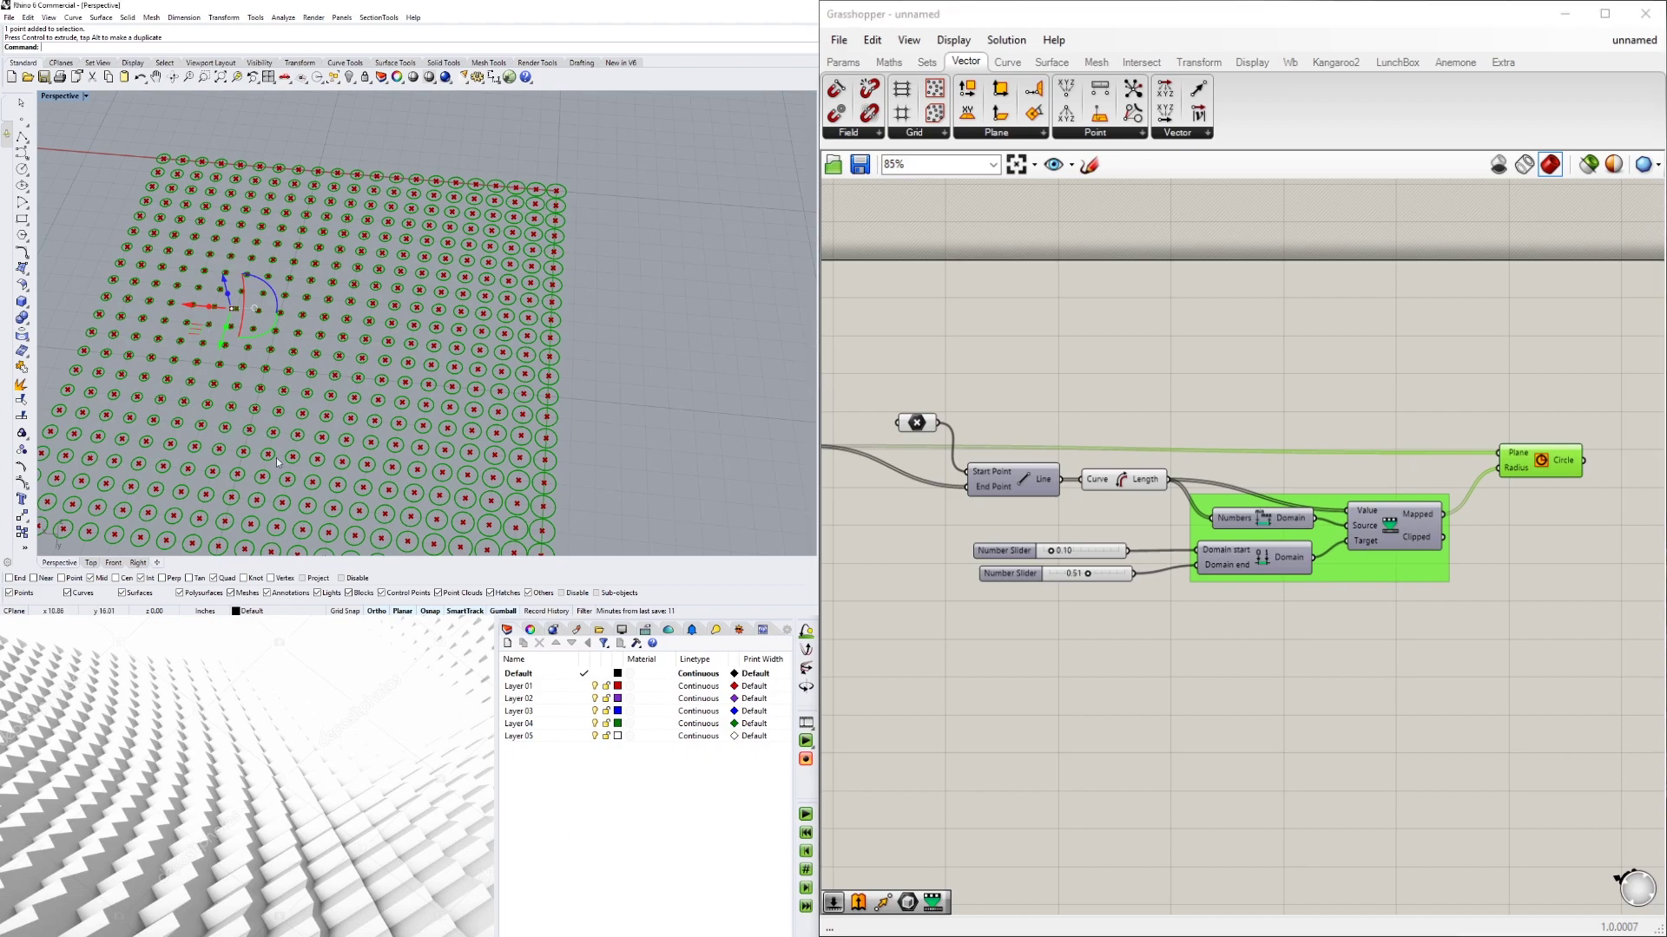
{"action": "left_click", "coordinate": [1398, 397]}
{"action": "scroll", "coordinate": [1395, 400], "scroll_direction": "down", "scroll_amount": 2}
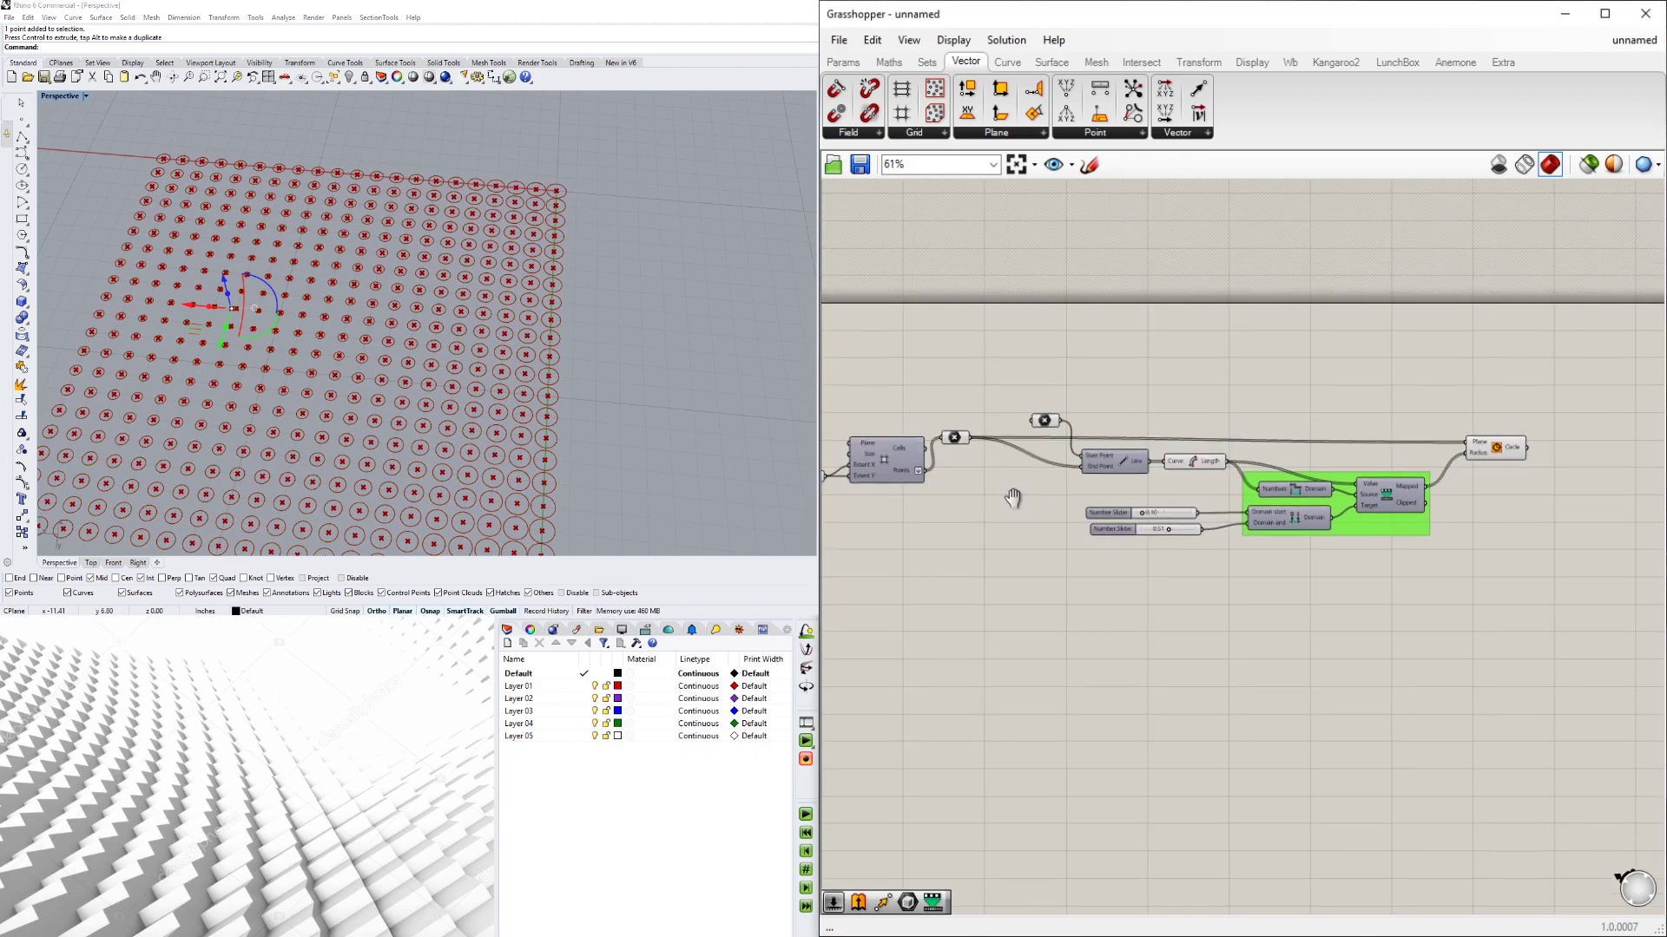
{"action": "right_click_drag", "start_coordinate": [1012, 493], "coordinate": [1185, 521]}
{"action": "scroll", "coordinate": [1185, 499], "scroll_direction": "up", "scroll_amount": 3}
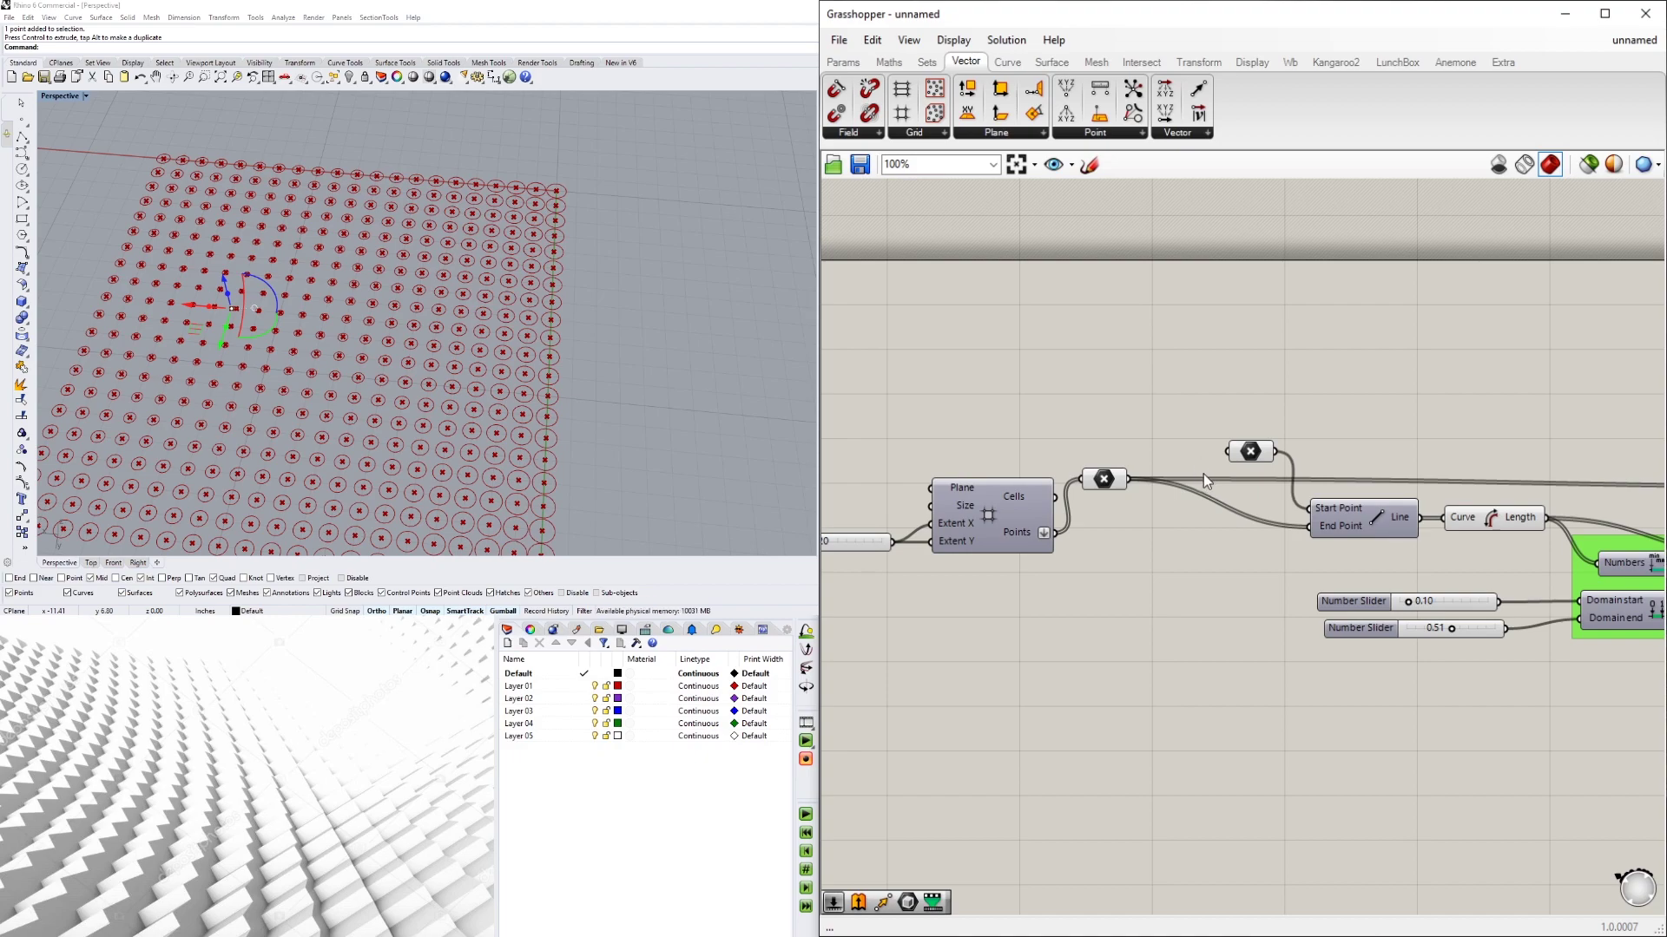
{"action": "left_click", "coordinate": [990, 511]}
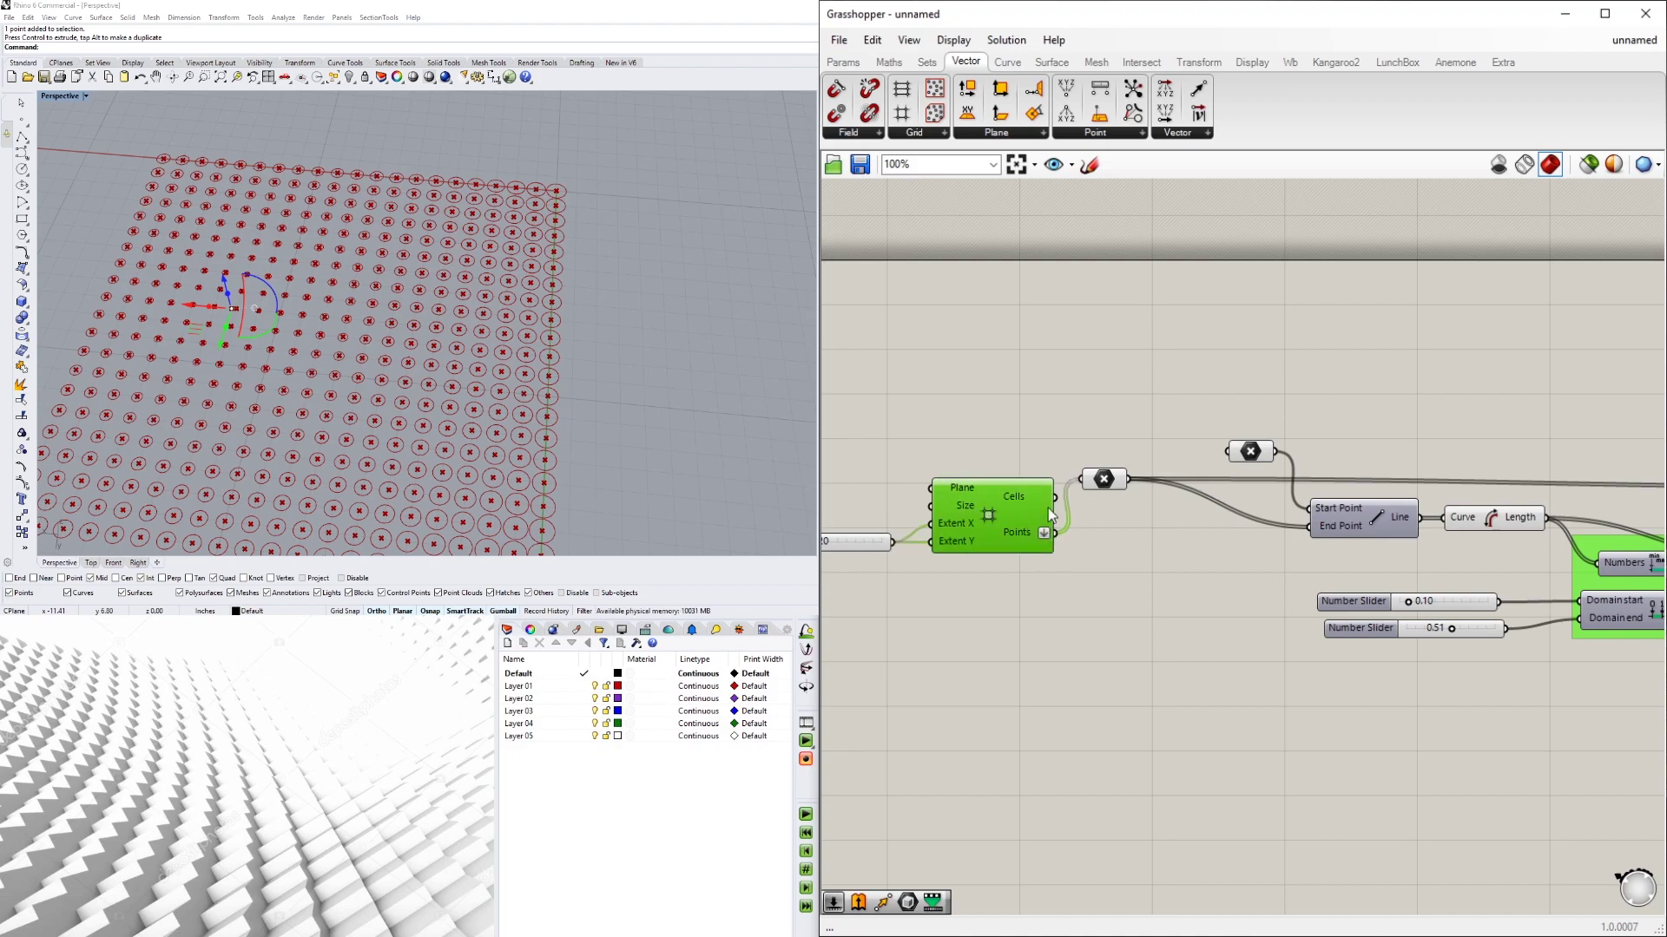
{"action": "left_click", "coordinate": [1103, 480]}
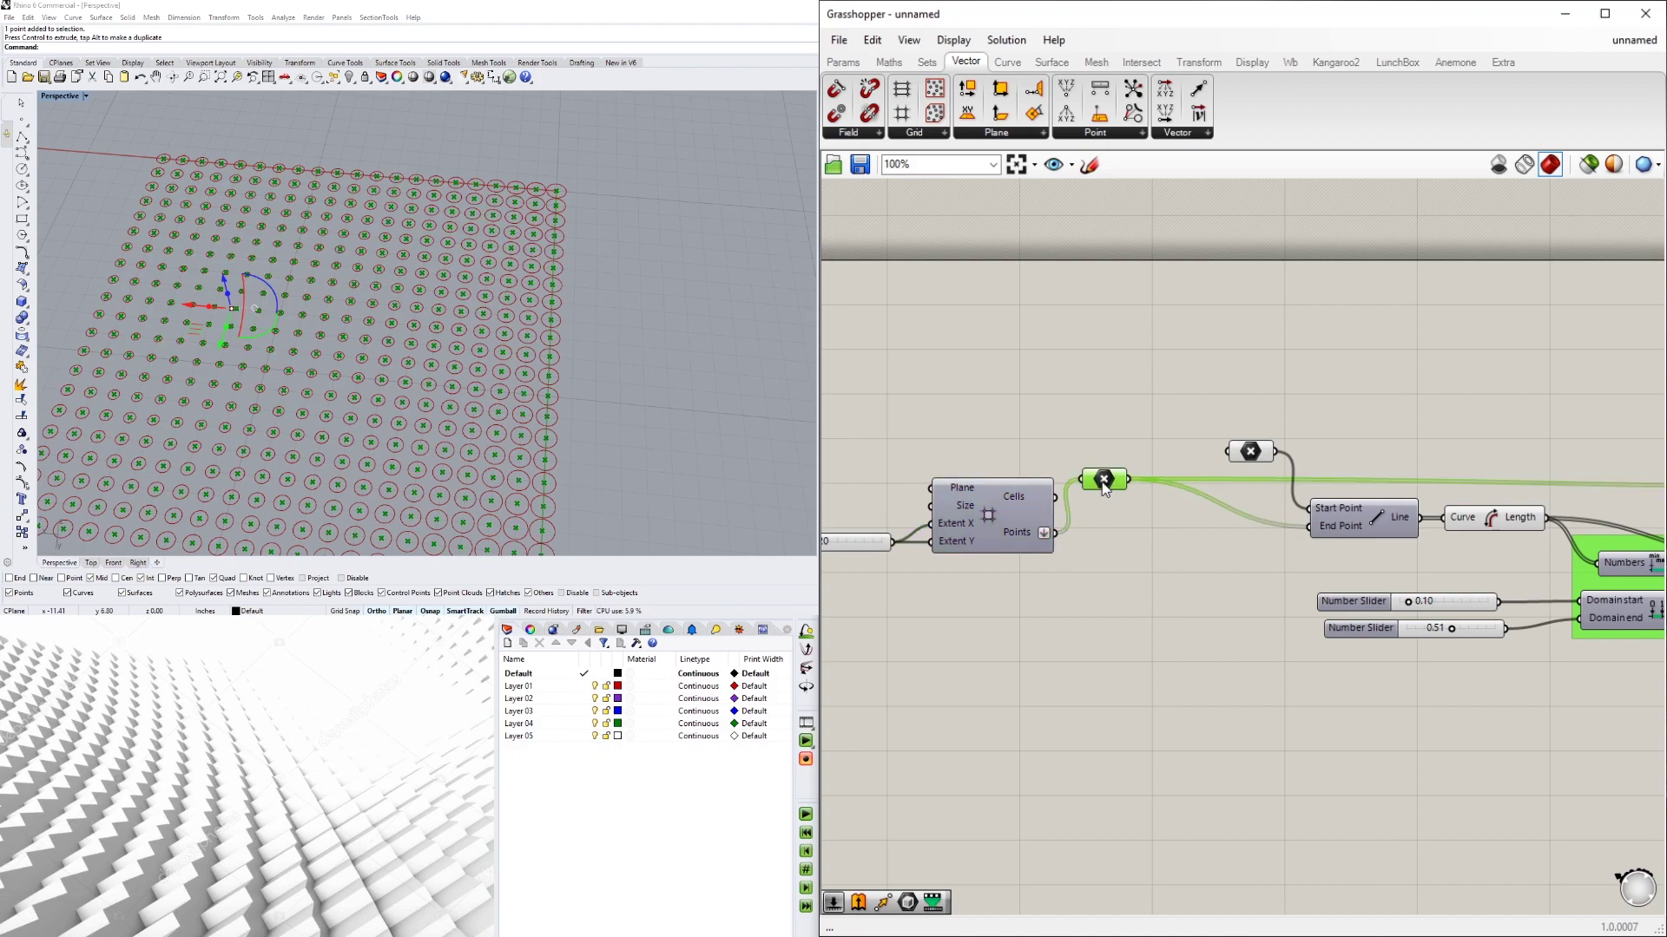
- Add a List Item component above the Line and connect the grid's Point parameter to its List input
{"action": "double_click", "coordinate": [1322, 349]}
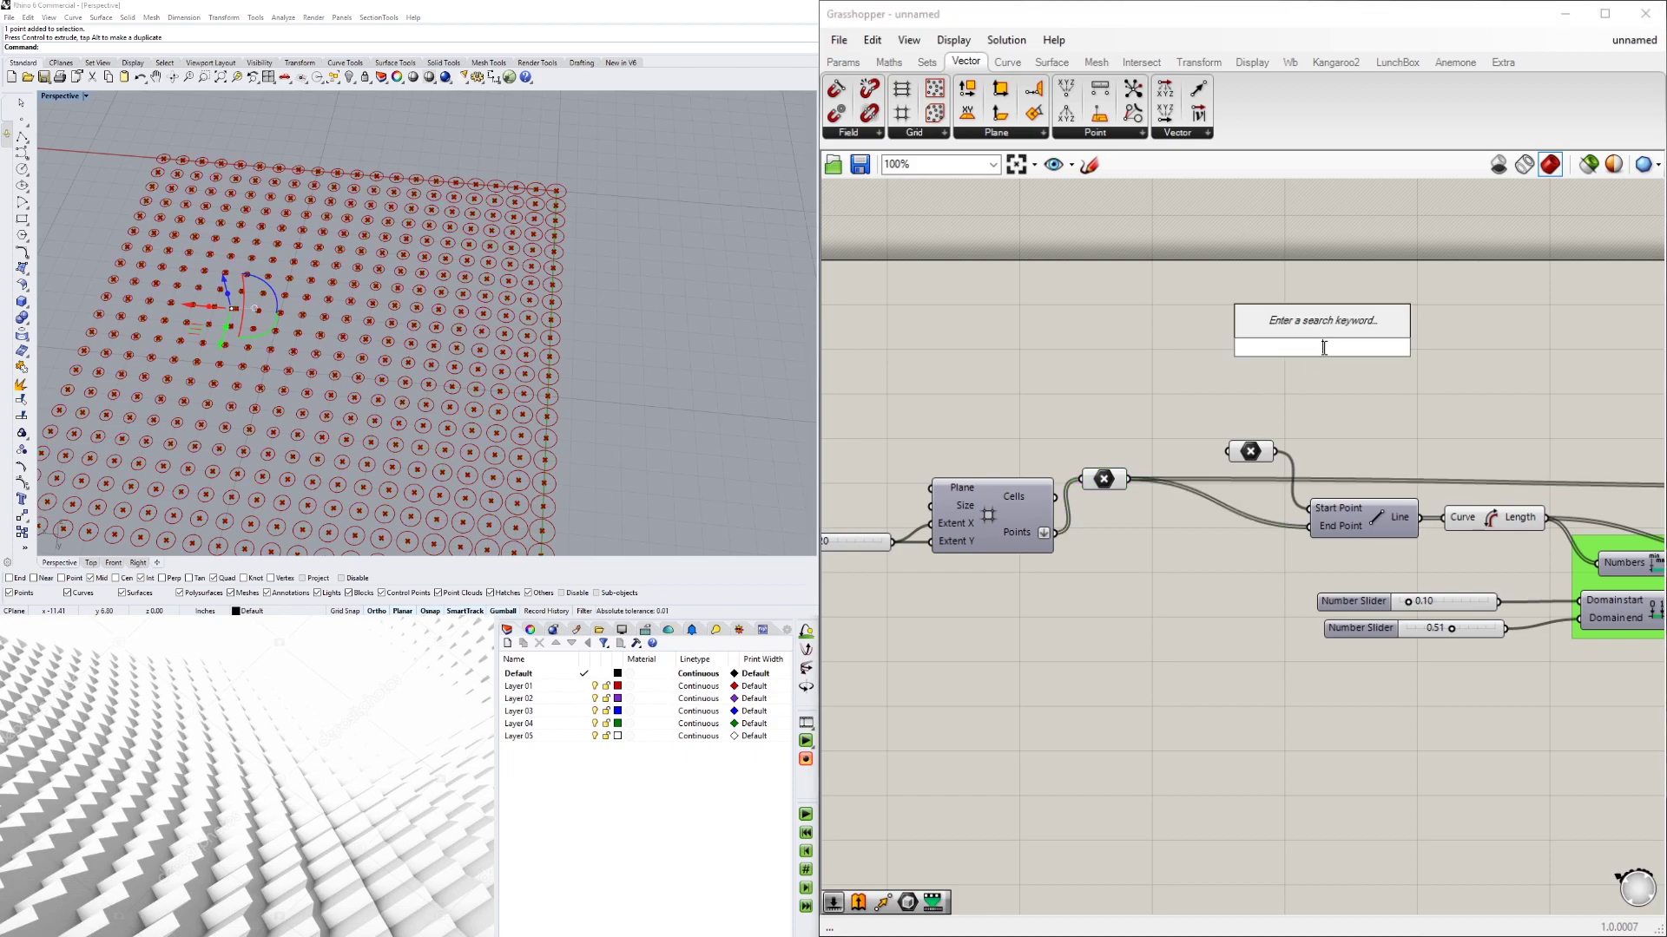
{"action": "type", "text": "LIST"}
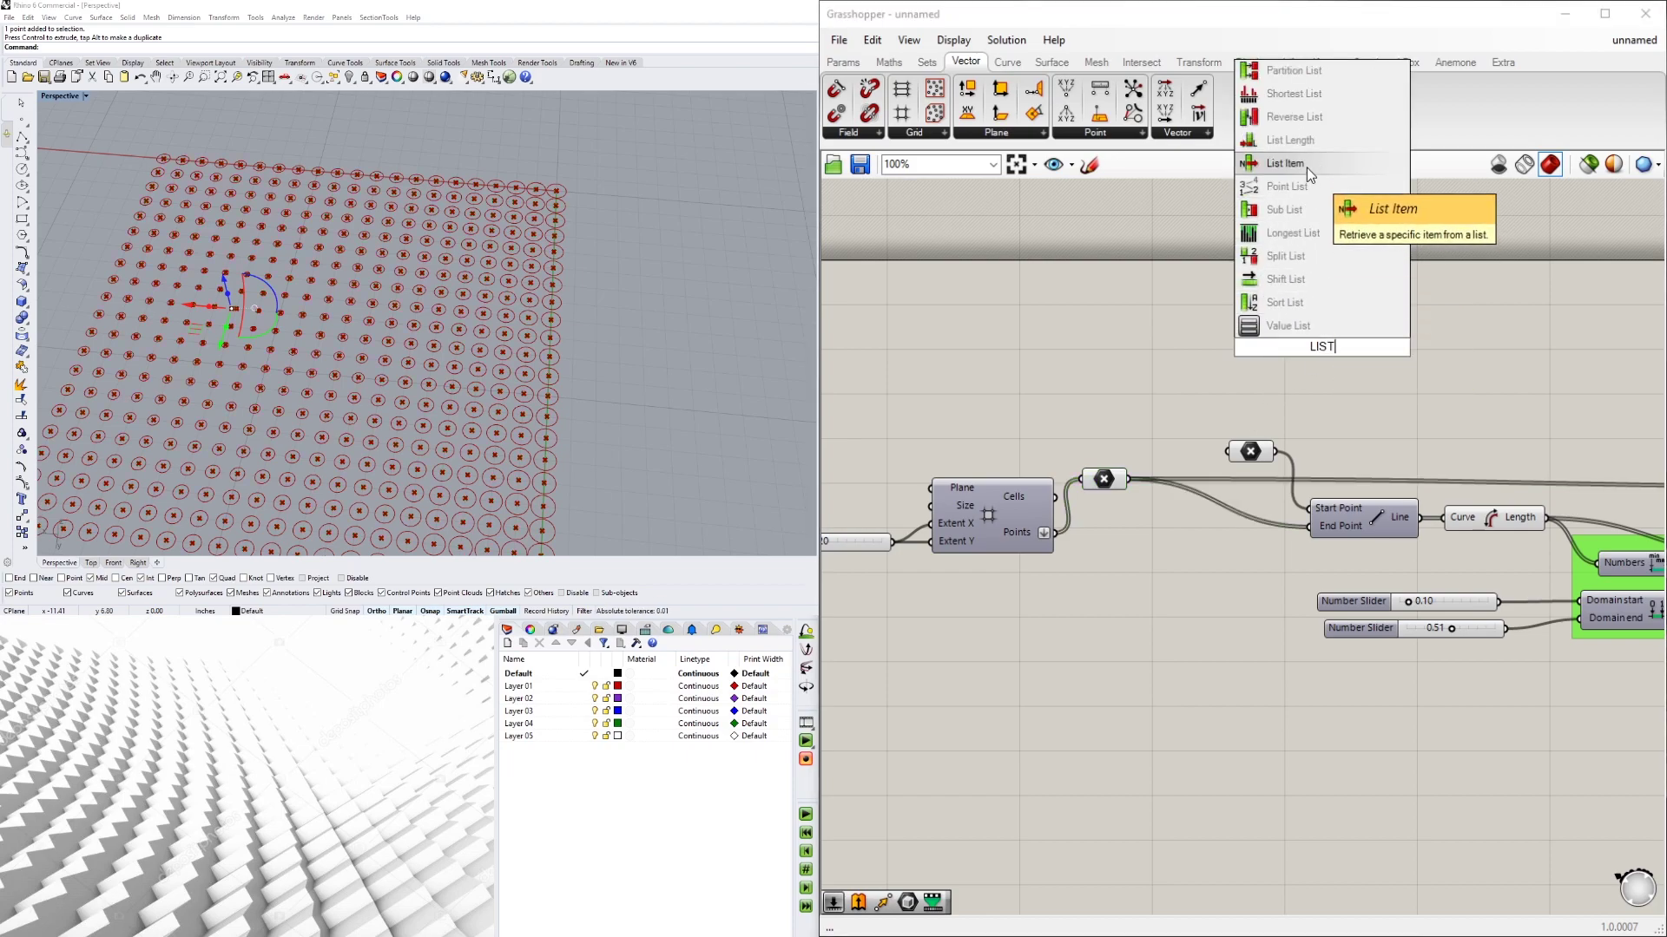
{"action": "left_click", "coordinate": [1284, 163]}
{"action": "left_click", "coordinate": [1103, 479]}
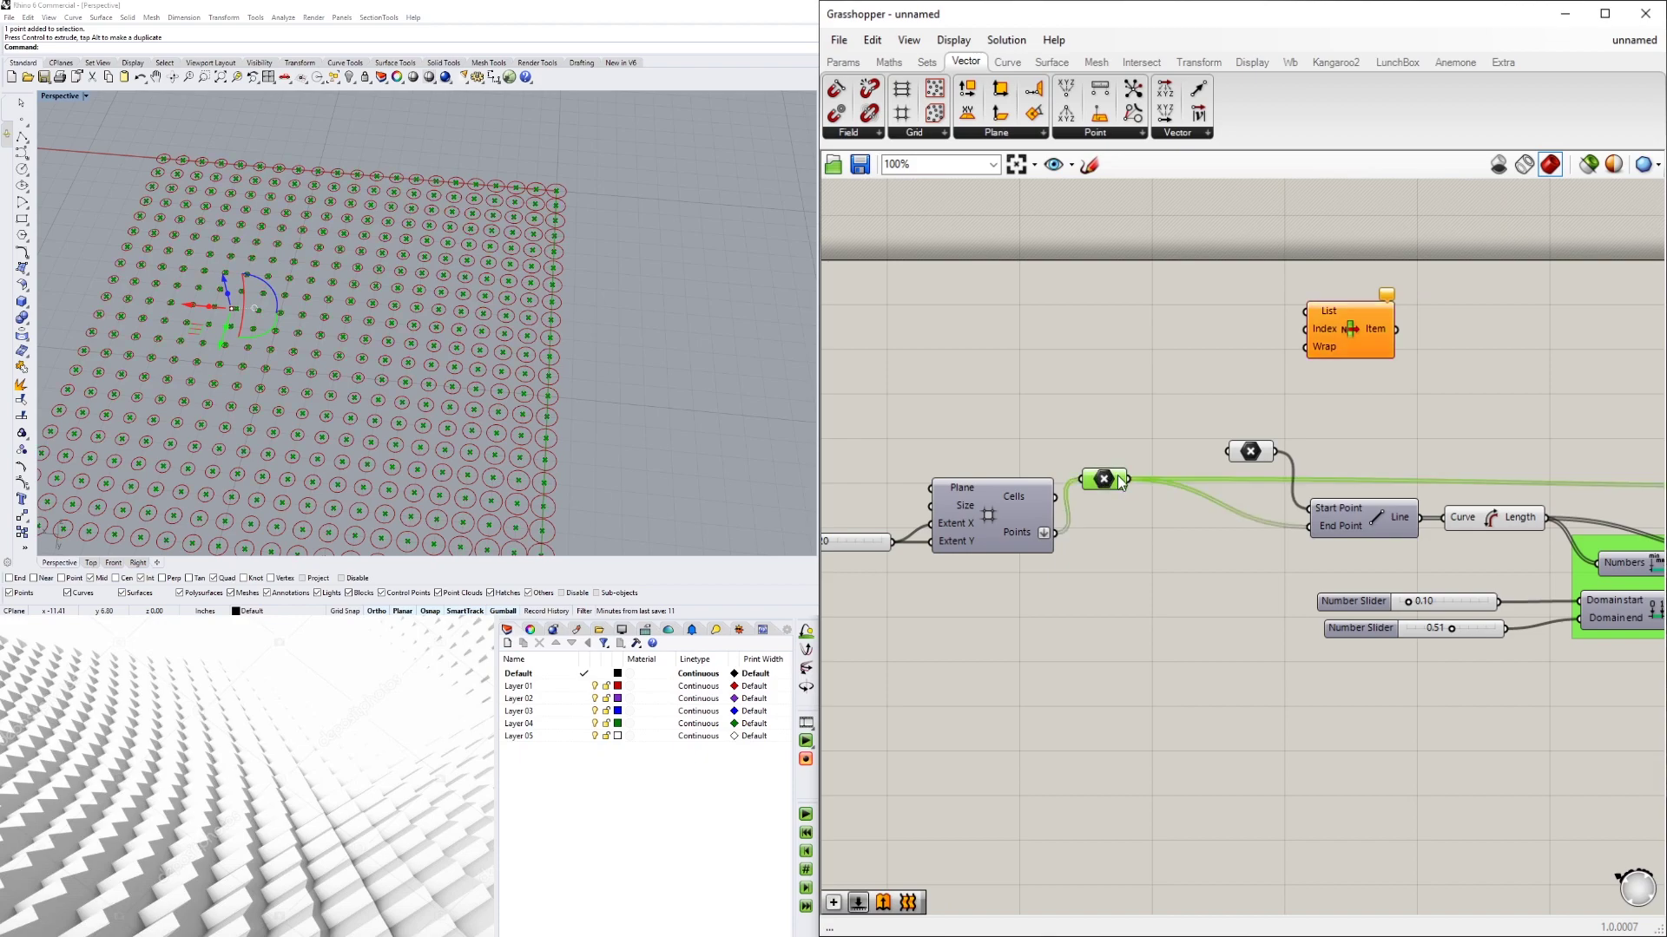
{"action": "left_click_drag", "start_coordinate": [1131, 481], "coordinate": [1308, 312]}
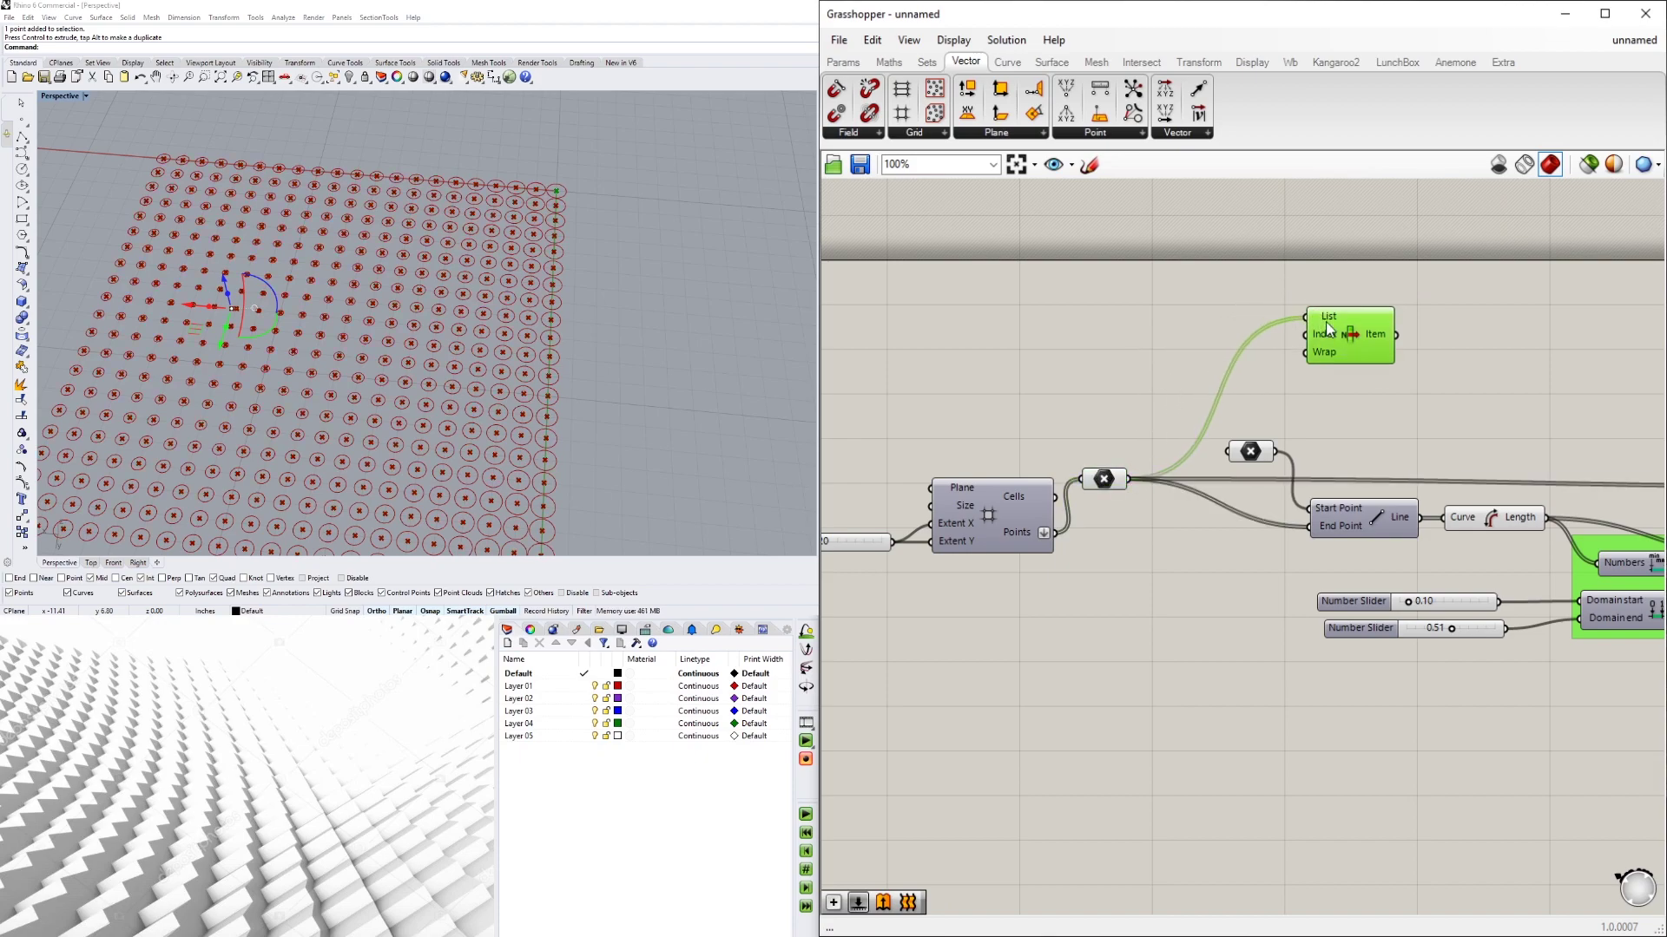
- Add a number slider based on 20, set it to 0 and connect it to the Index input of List Item
{"action": "double_click", "coordinate": [1092, 342]}
{"action": "type", "text": "20"}
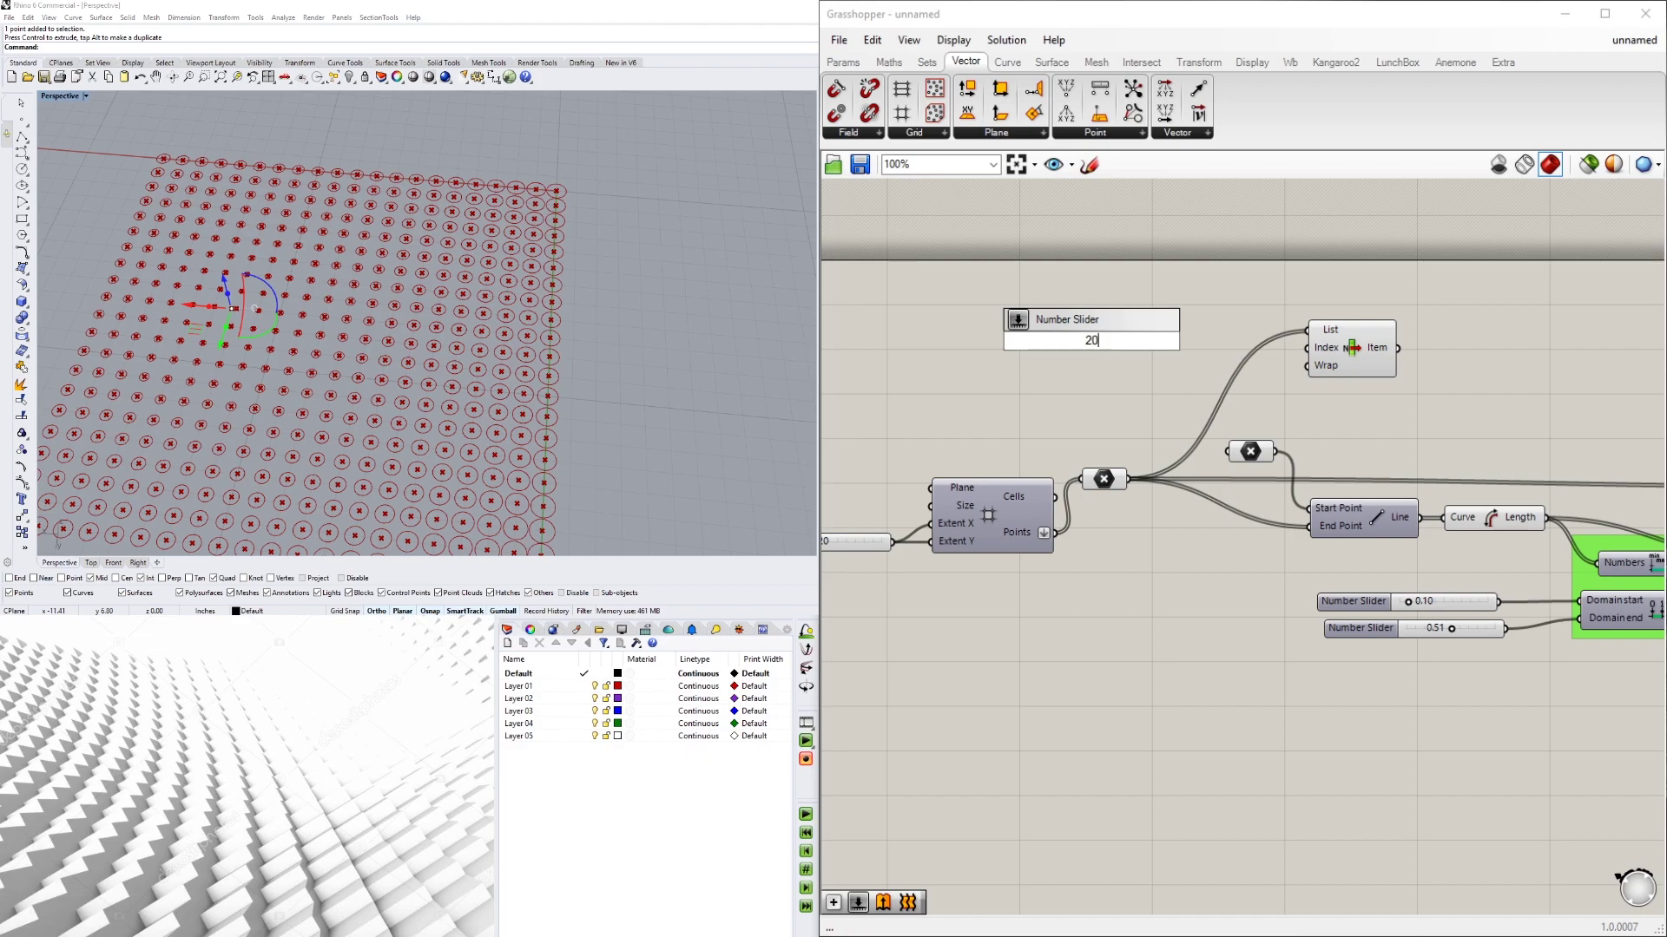
{"action": "key", "text": "Return"}
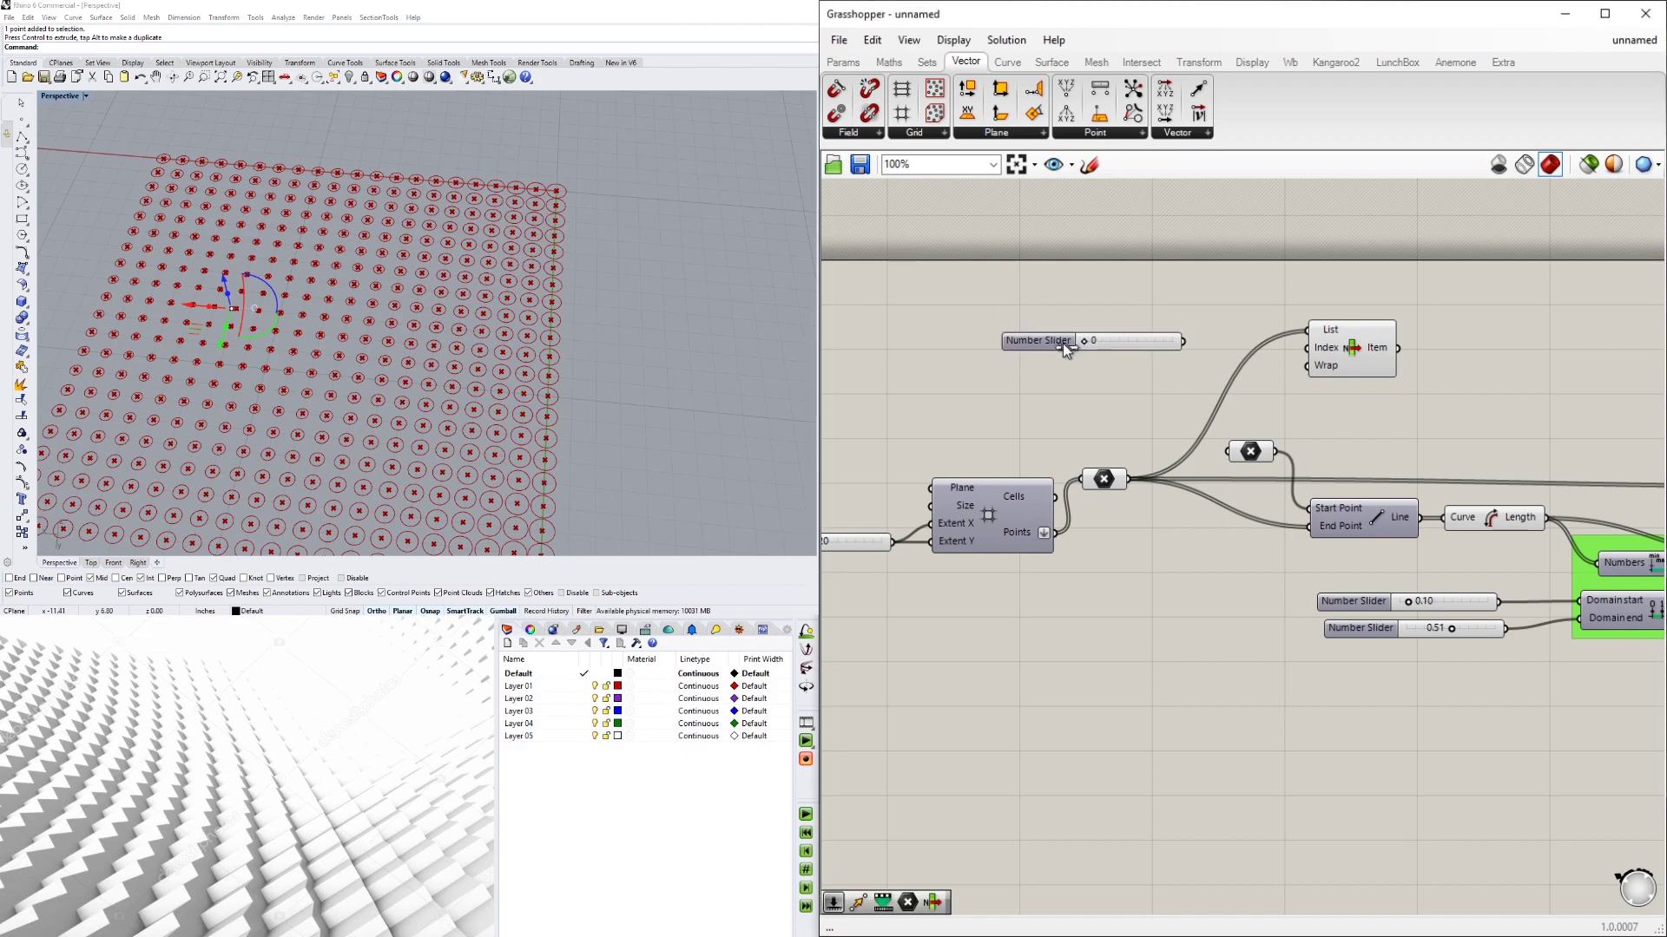
{"action": "mouse_move", "coordinate": [1291, 356]}
{"action": "left_mouse_down"}
{"action": "mouse_move", "coordinate": [1341, 351]}
{"action": "mouse_move", "coordinate": [1307, 348]}
{"action": "left_mouse_up"}
{"action": "scroll", "coordinate": [469, 293], "scroll_direction": "down", "scroll_amount": 2}
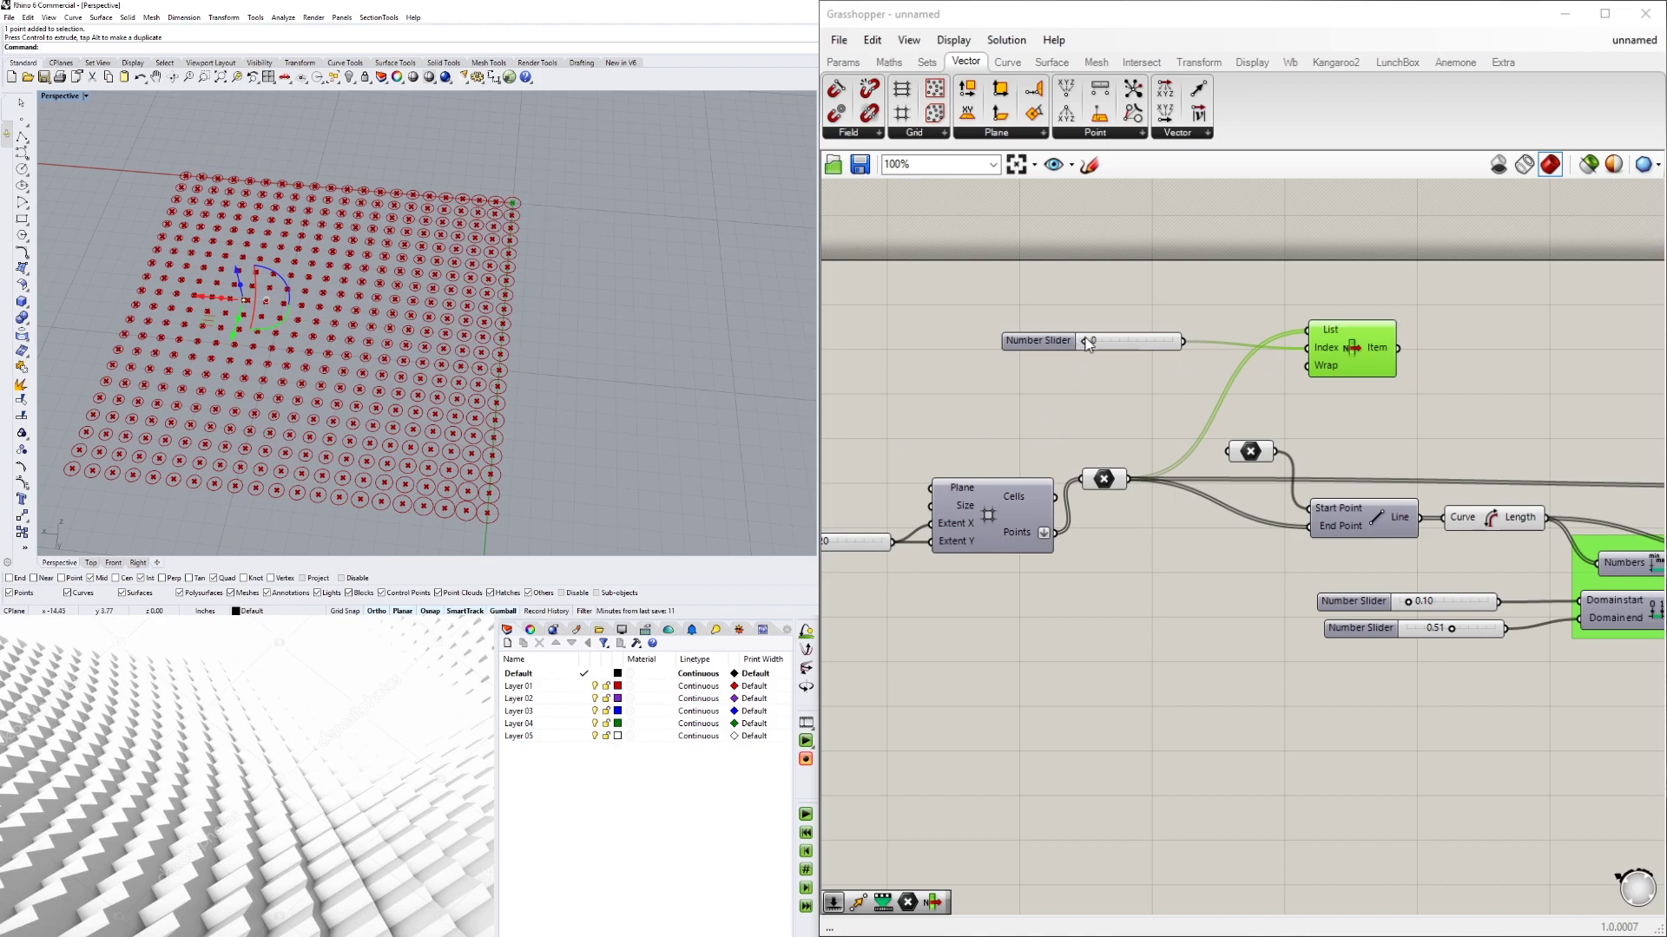
- Set the index slider to 43 and raise its maximum to 1000
{"action": "left_click_drag", "start_coordinate": [1088, 347], "coordinate": [1117, 341]}
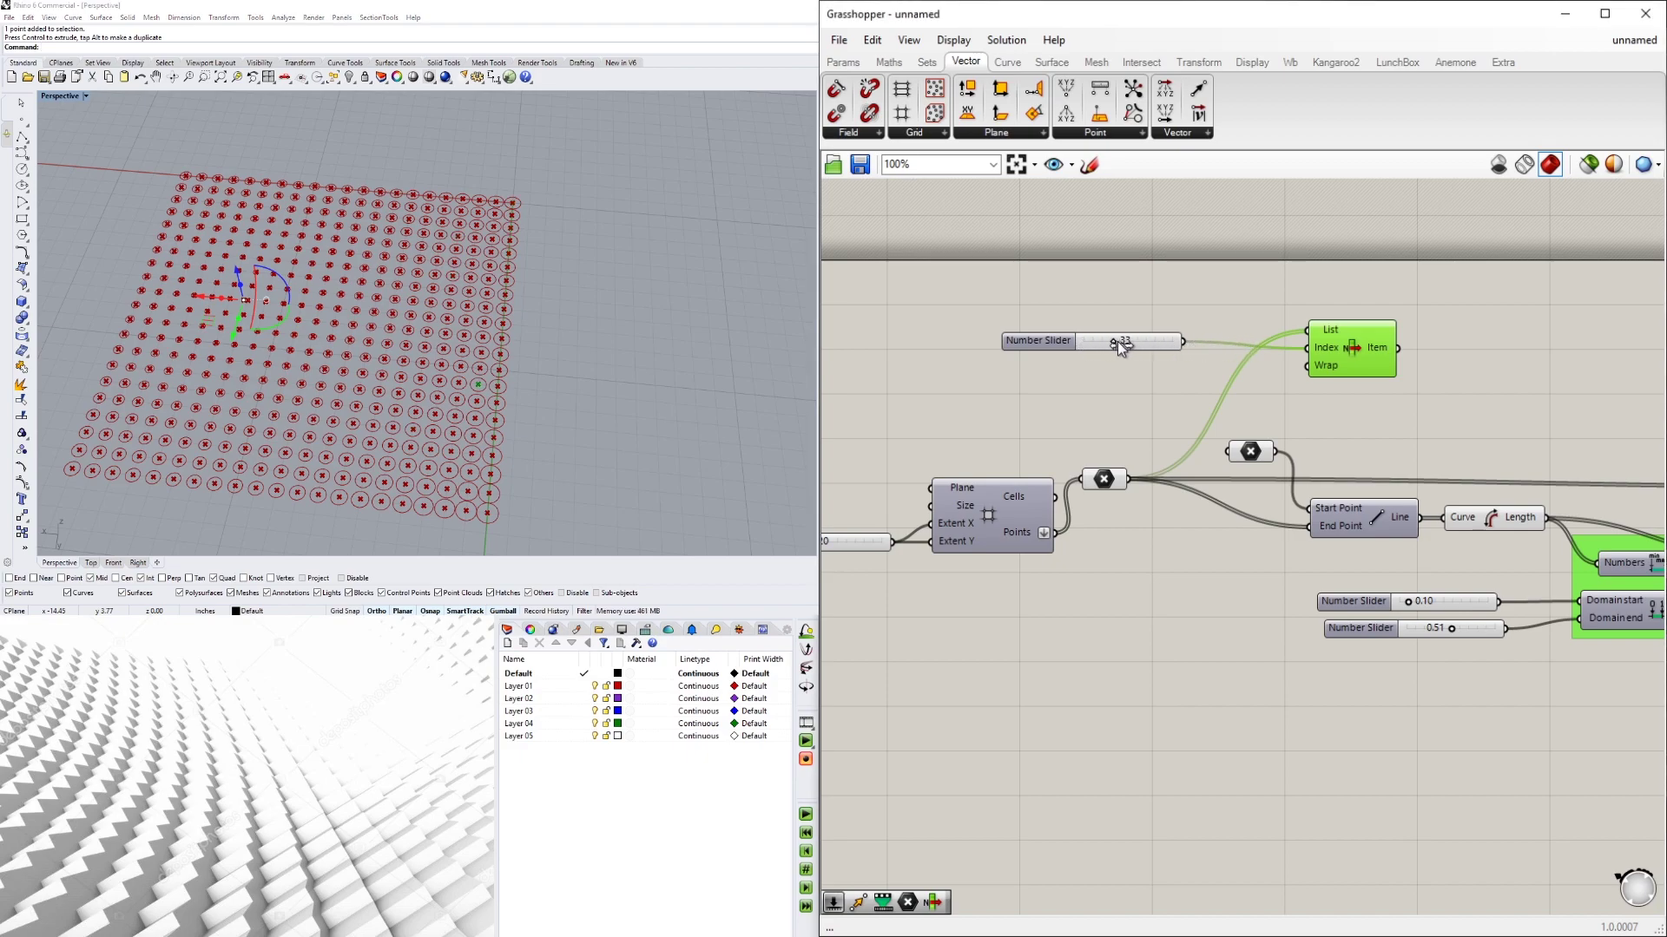
{"action": "double_click", "coordinate": [1026, 344]}
{"action": "double_click", "coordinate": [1051, 388]}
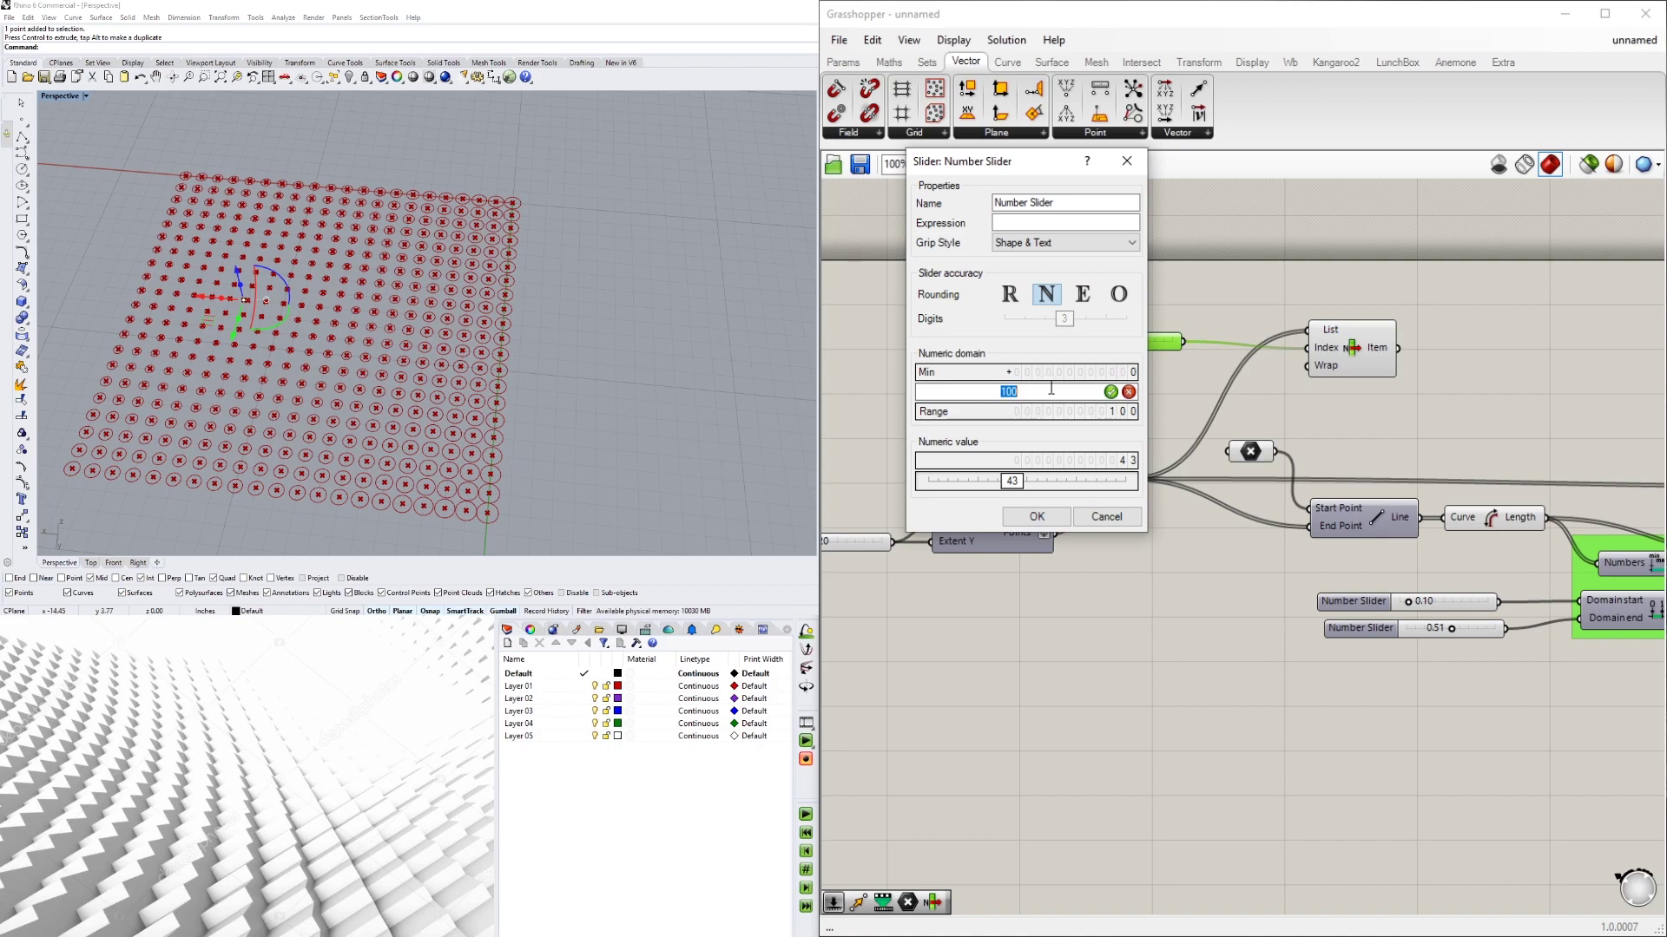
{"action": "type", "text": "0"}
{"action": "key", "text": "Return"}
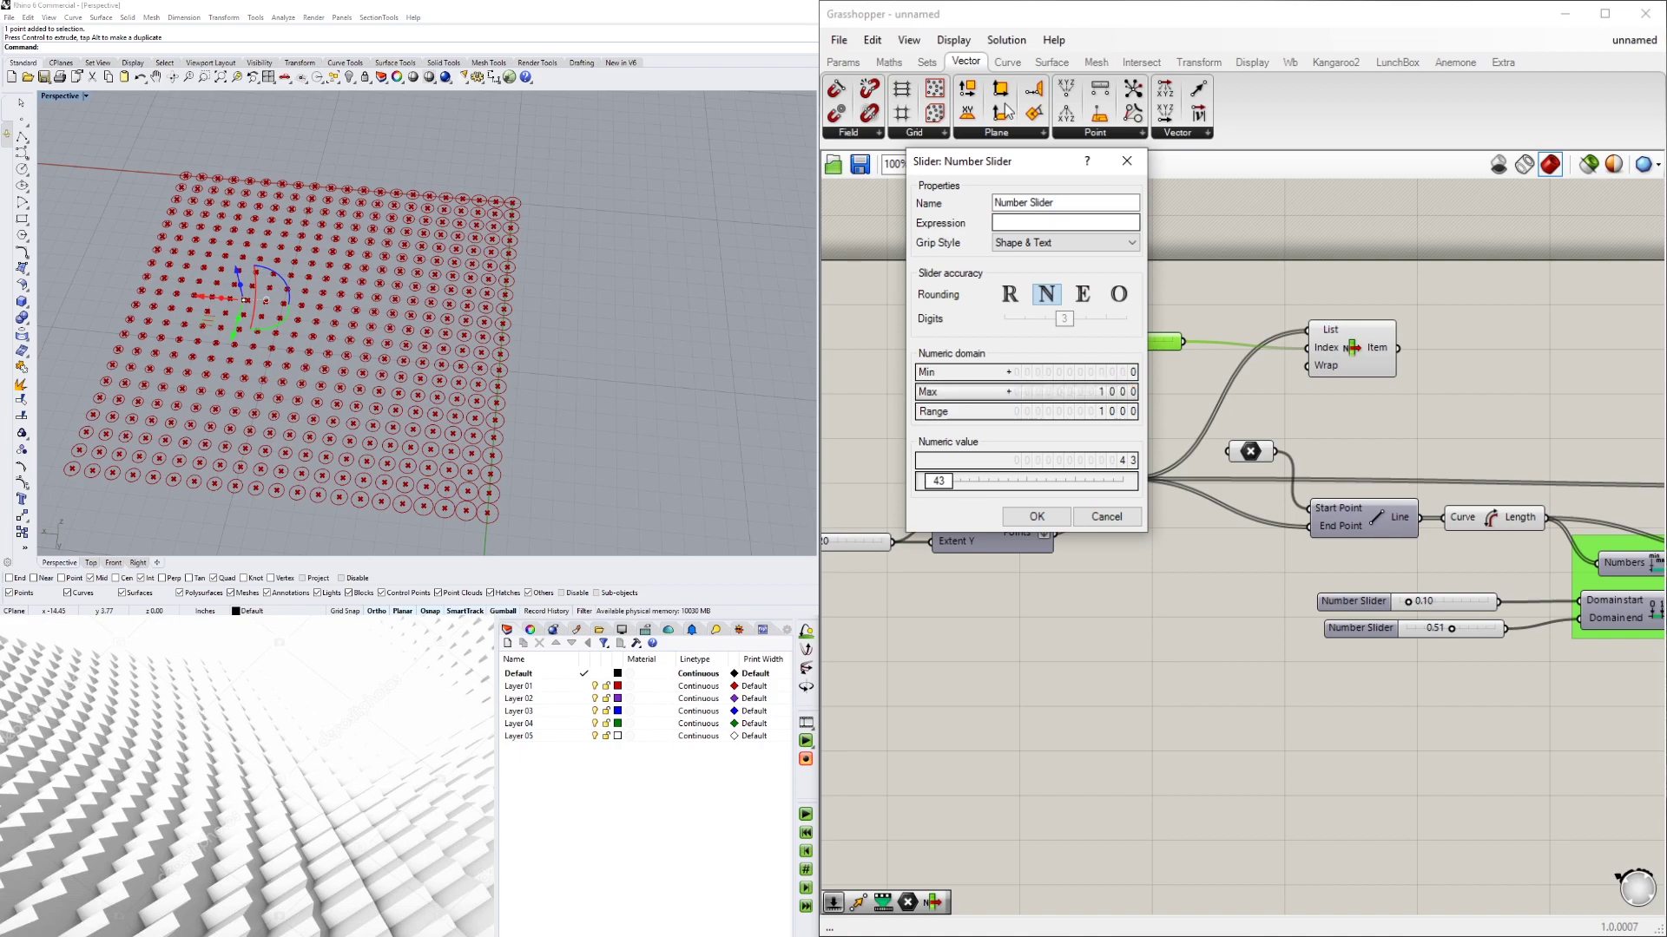
{"action": "left_click", "coordinate": [1029, 519]}
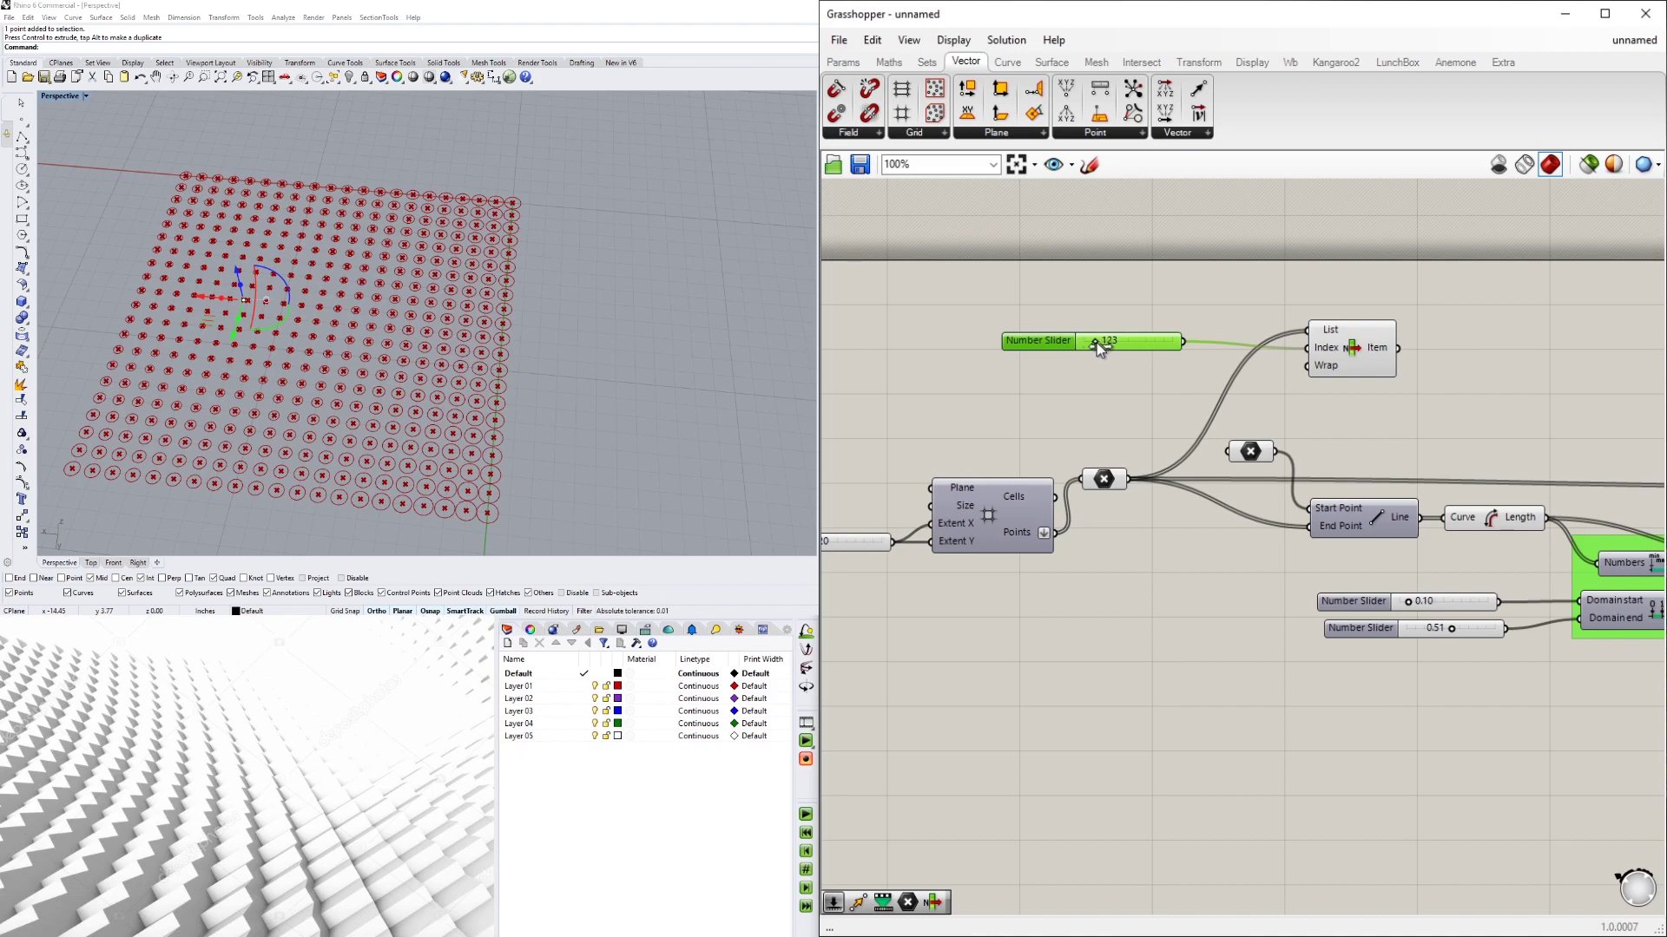
- Select List Item to highlight its point and set the index slider to 243
{"action": "left_click", "coordinate": [1376, 363]}
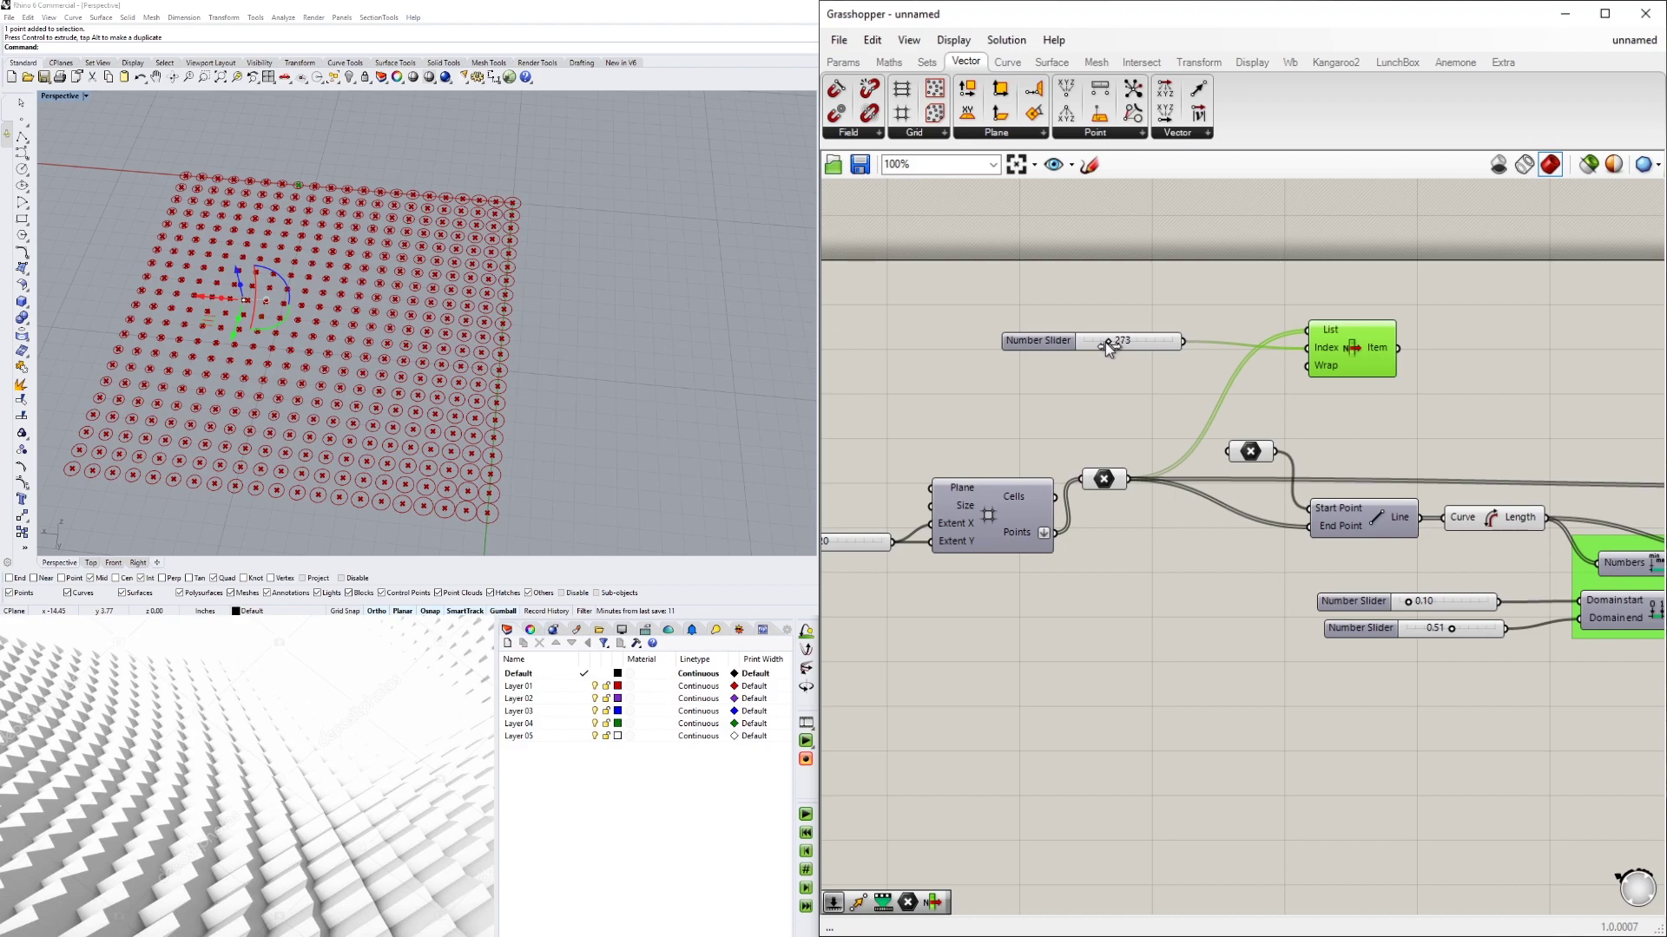
{"action": "left_click_drag", "start_coordinate": [1105, 341], "coordinate": [1101, 341]}
{"action": "right_click_drag", "start_coordinate": [1442, 405], "coordinate": [1380, 422]}
{"action": "scroll", "coordinate": [1192, 487], "scroll_direction": "up", "scroll_amount": 2}
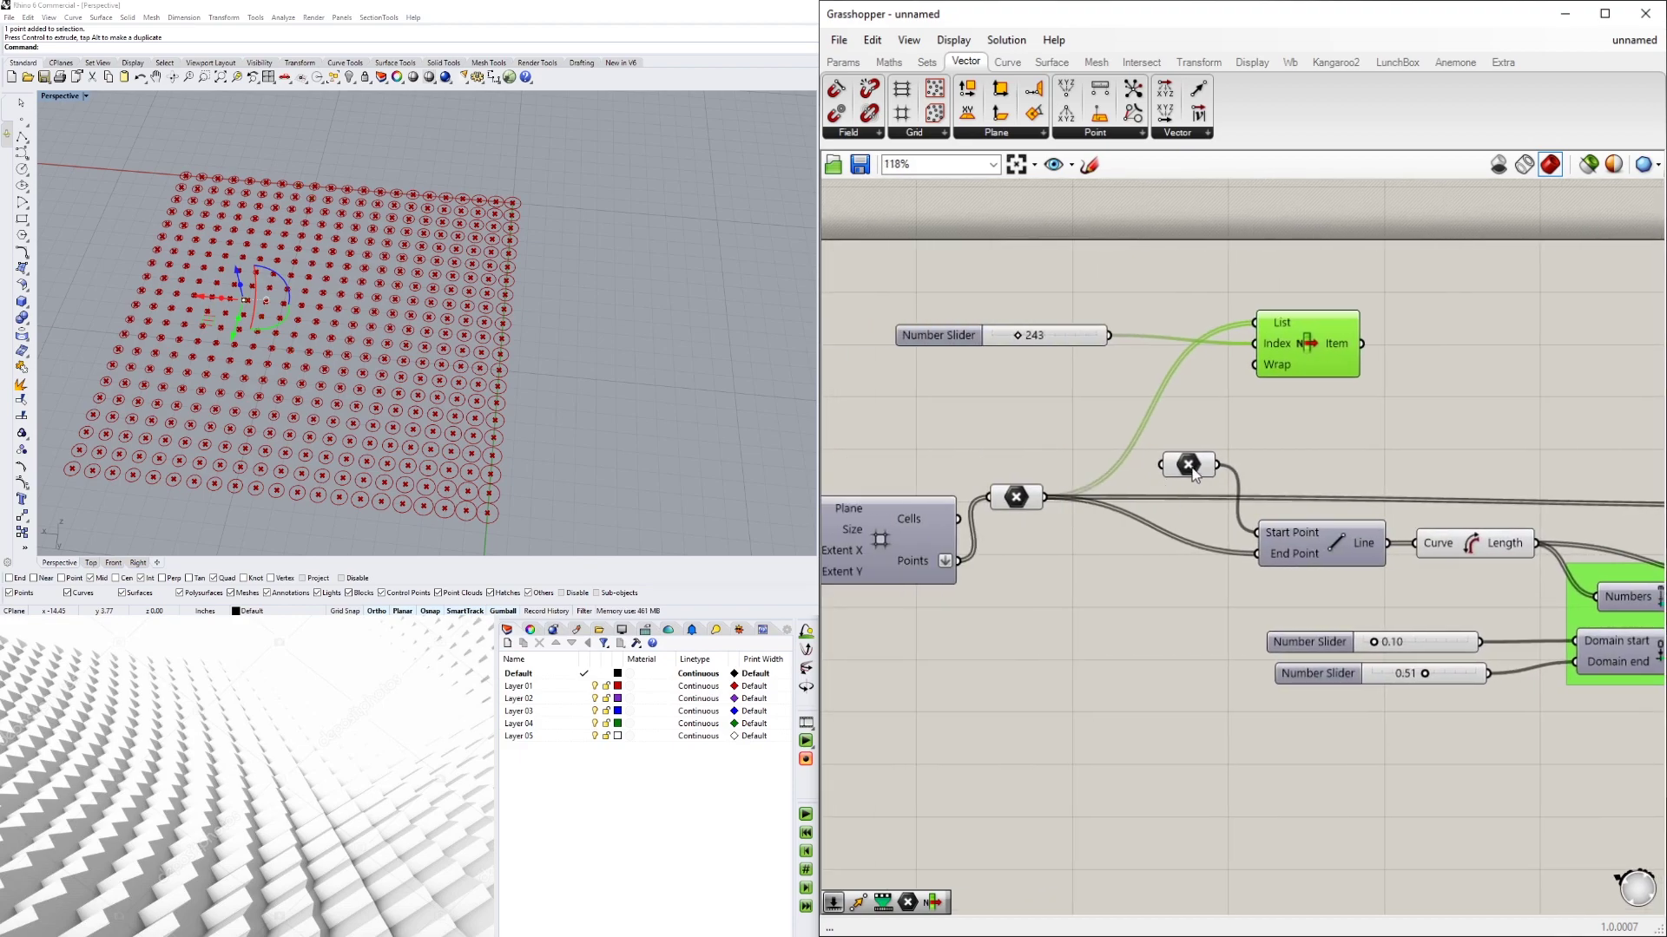
- Connect the List Item output to the Line's Start Point in place of the Point parameter and set the index slider to 66
{"action": "left_click", "coordinate": [1189, 466]}
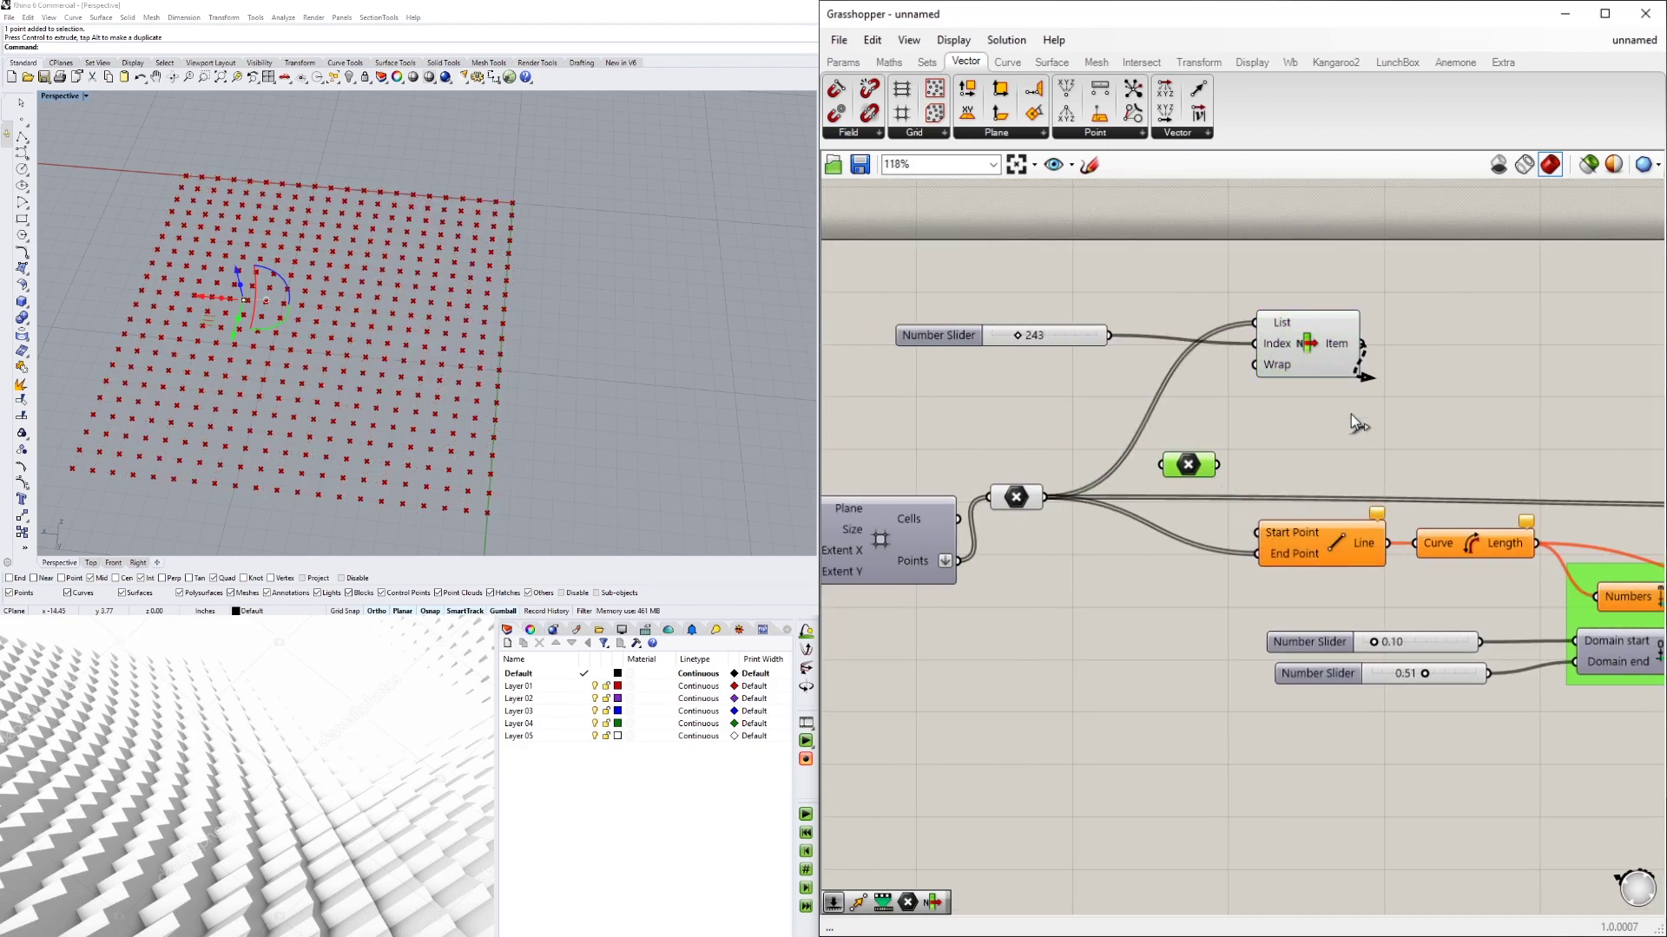
{"action": "left_click_drag", "start_coordinate": [1350, 414], "coordinate": [1258, 532]}
{"action": "scroll", "coordinate": [1200, 298], "scroll_direction": "up", "scroll_amount": 5}
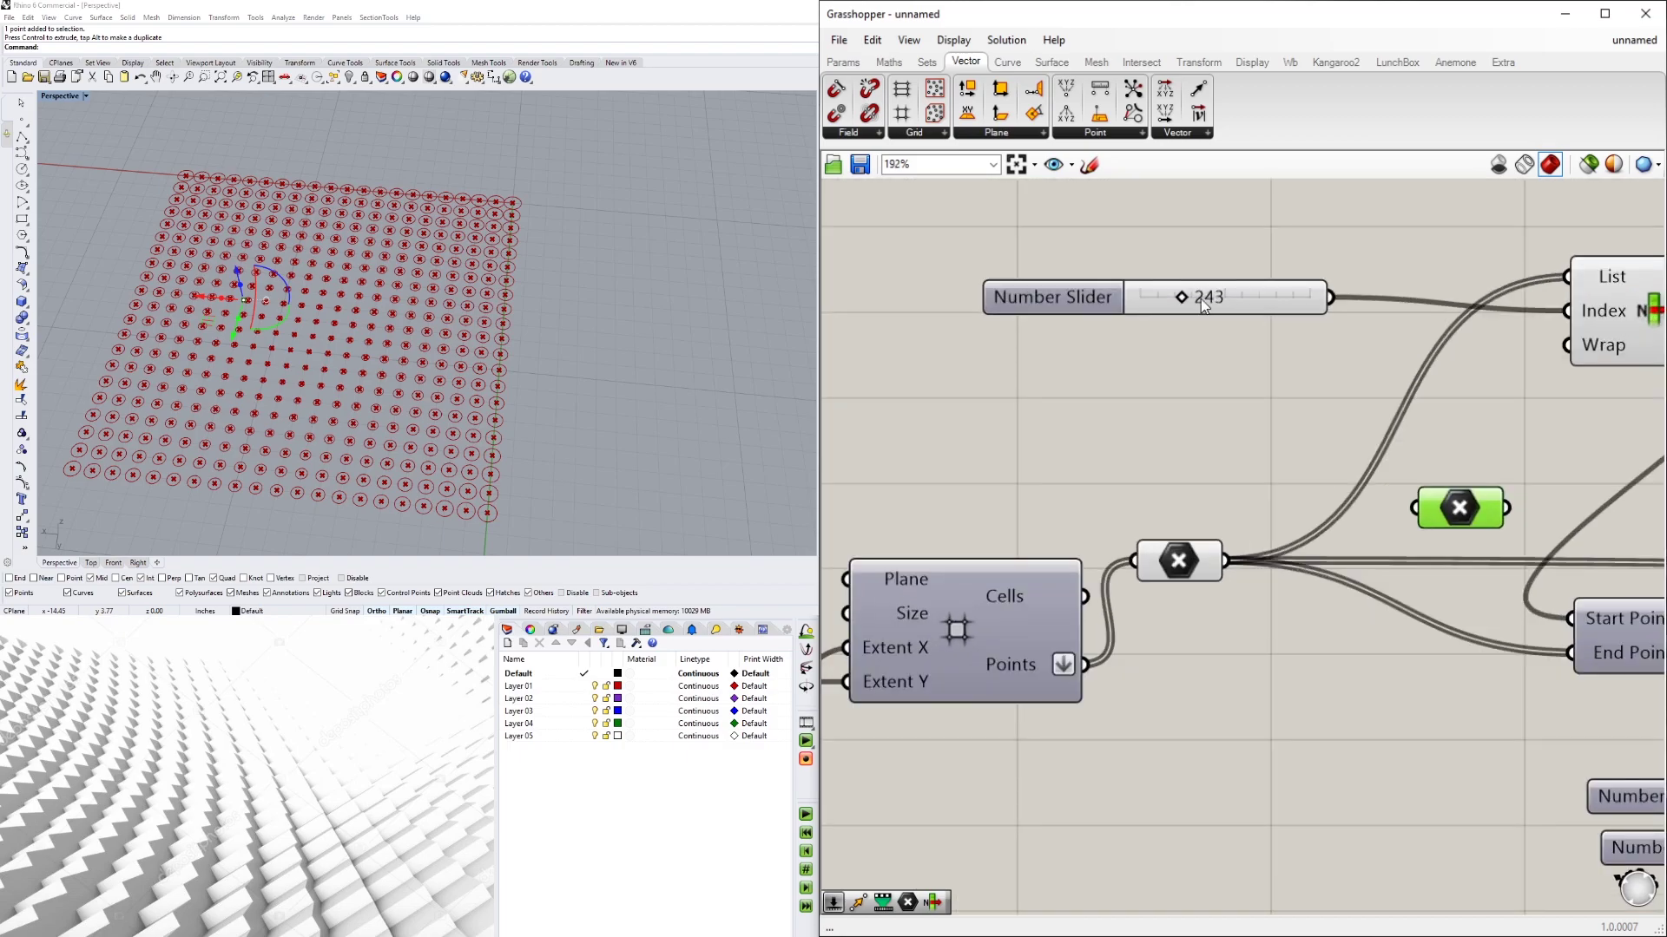
{"action": "mouse_move", "coordinate": [1183, 299]}
{"action": "left_mouse_down"}
{"action": "mouse_move", "coordinate": [1203, 301]}
{"action": "mouse_move", "coordinate": [1154, 294]}
{"action": "left_mouse_up"}
- Reconnect the standalone Point parameter to the Line's Start Point
{"action": "right_click_drag", "start_coordinate": [1507, 512], "coordinate": [1263, 510]}
{"action": "left_click_drag", "start_coordinate": [1264, 507], "coordinate": [1324, 617]}
{"action": "left_click", "coordinate": [1337, 439]}
- Move the index slider and List Item together closer to the grid component
{"action": "scroll", "coordinate": [1337, 439], "scroll_direction": "down", "scroll_amount": 5}
{"action": "left_click_drag", "start_coordinate": [1433, 447], "coordinate": [1191, 377]}
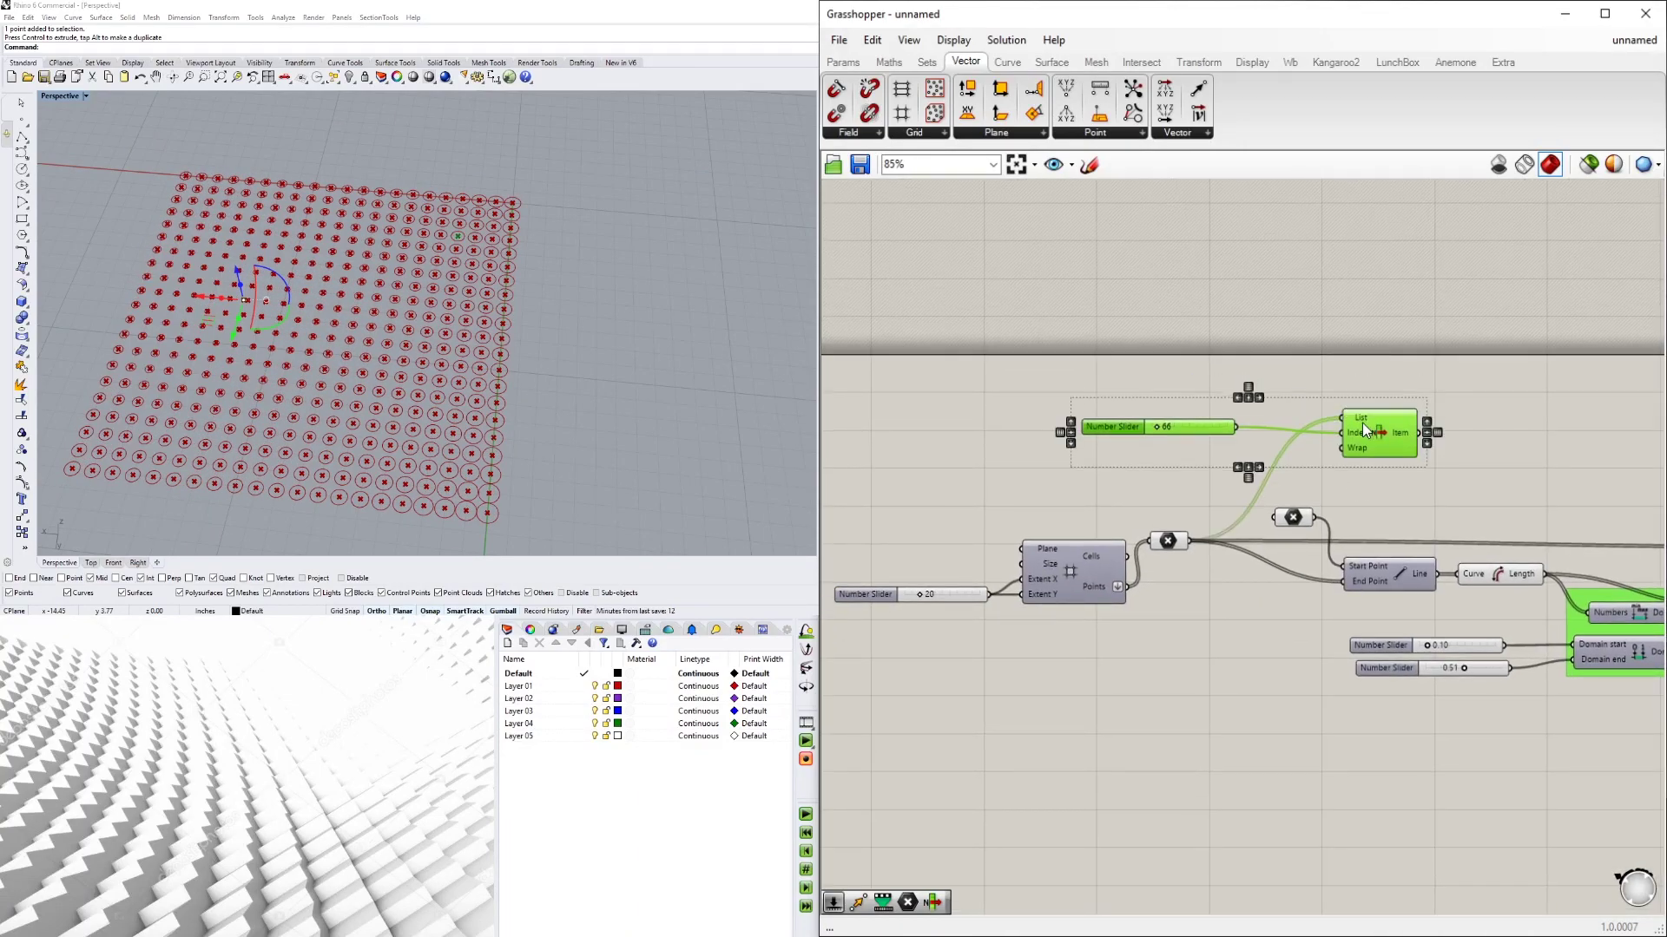
{"action": "left_click_drag", "start_coordinate": [1372, 419], "coordinate": [1270, 454]}
{"action": "left_click", "coordinate": [1311, 405]}
{"action": "scroll", "coordinate": [1313, 404], "scroll_direction": "down", "scroll_amount": 4}
{"action": "right_click_drag", "start_coordinate": [1496, 484], "coordinate": [1314, 514]}
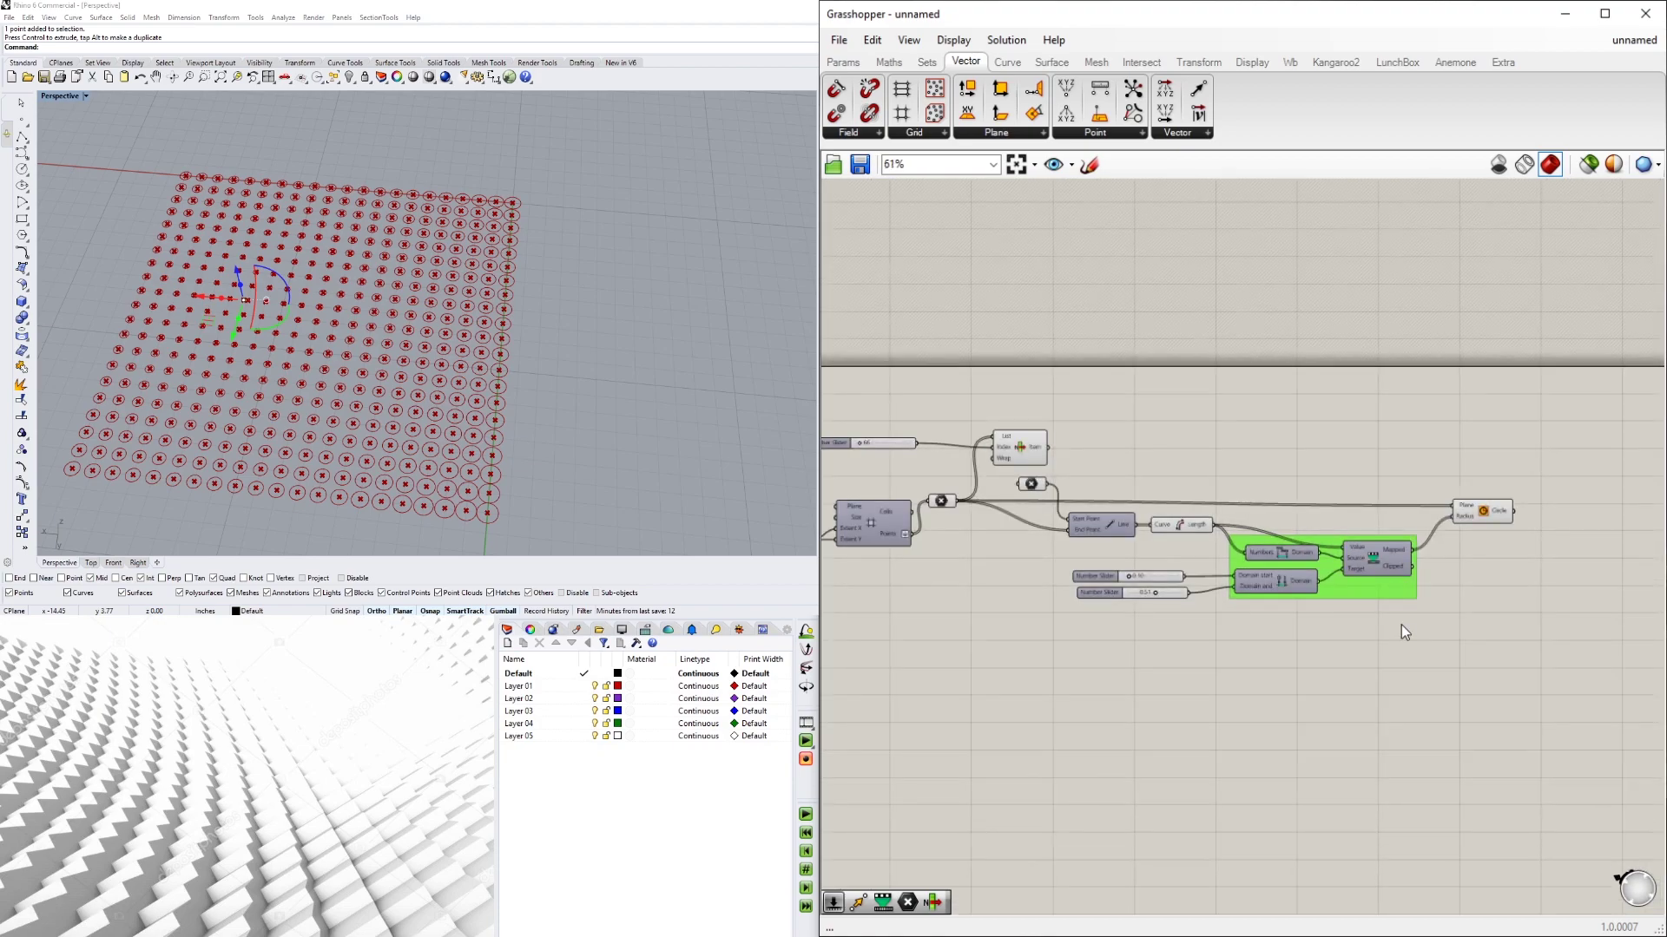
- Group the grid extent slider and name the group GRIDSIZE
{"action": "scroll", "coordinate": [1401, 623], "scroll_direction": "up", "scroll_amount": 2}
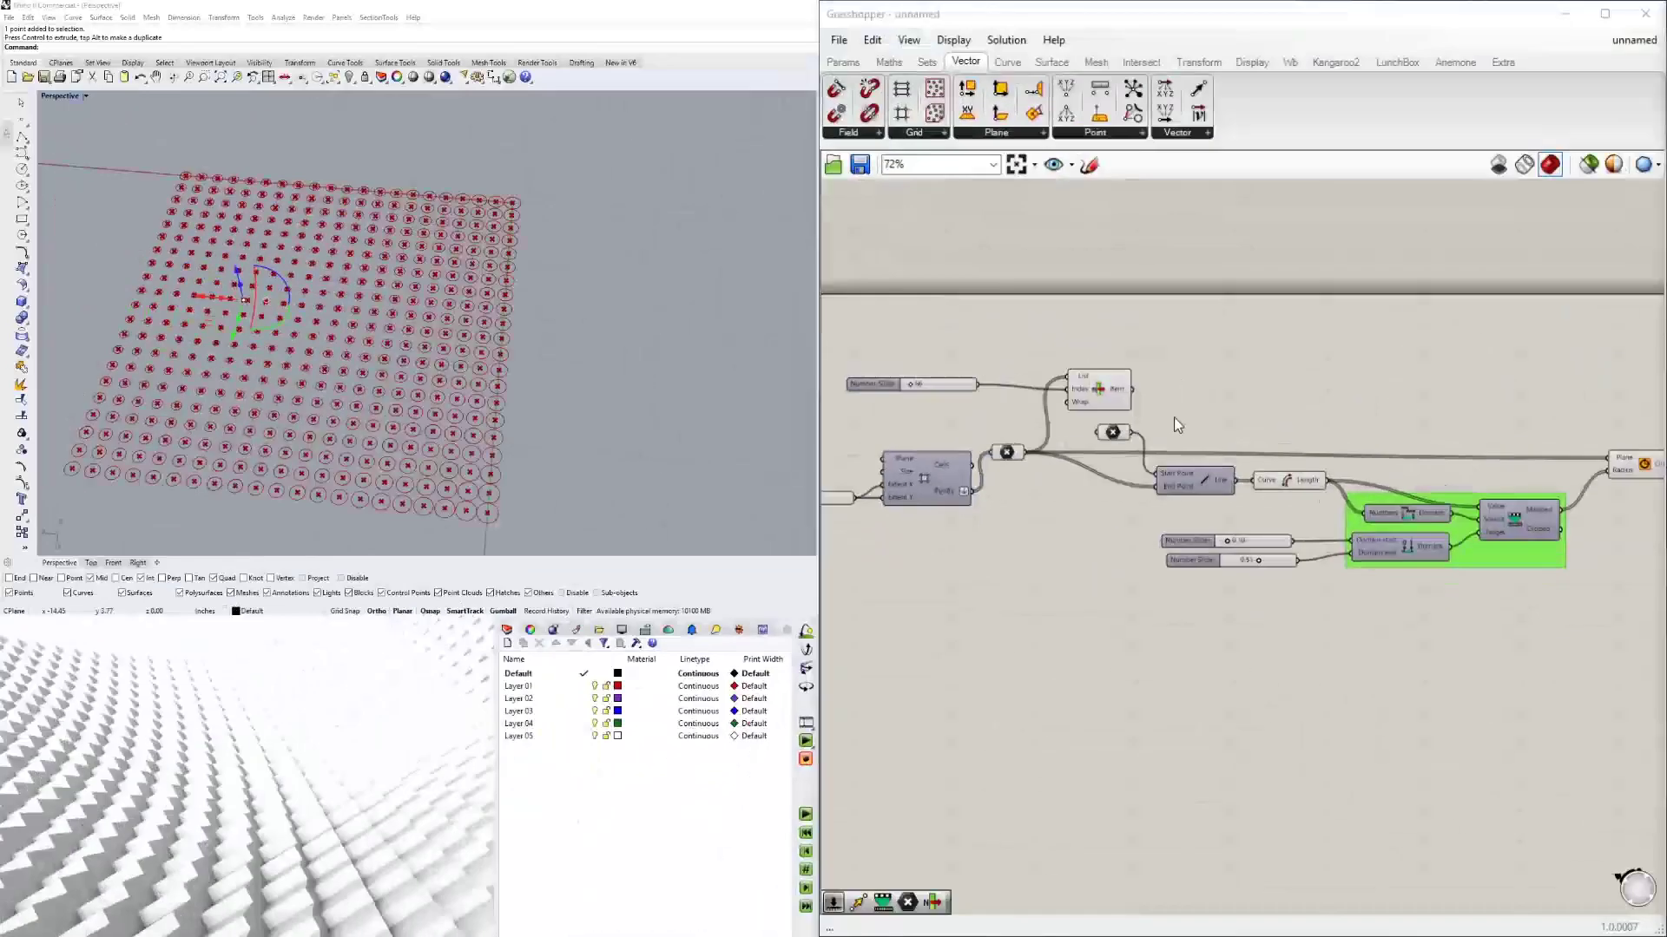
{"action": "right_click_drag", "start_coordinate": [1173, 417], "coordinate": [1584, 368]}
{"action": "scroll", "coordinate": [1095, 460], "scroll_direction": "up", "scroll_amount": 1}
{"action": "left_click_drag", "start_coordinate": [1098, 466], "coordinate": [1084, 460]}
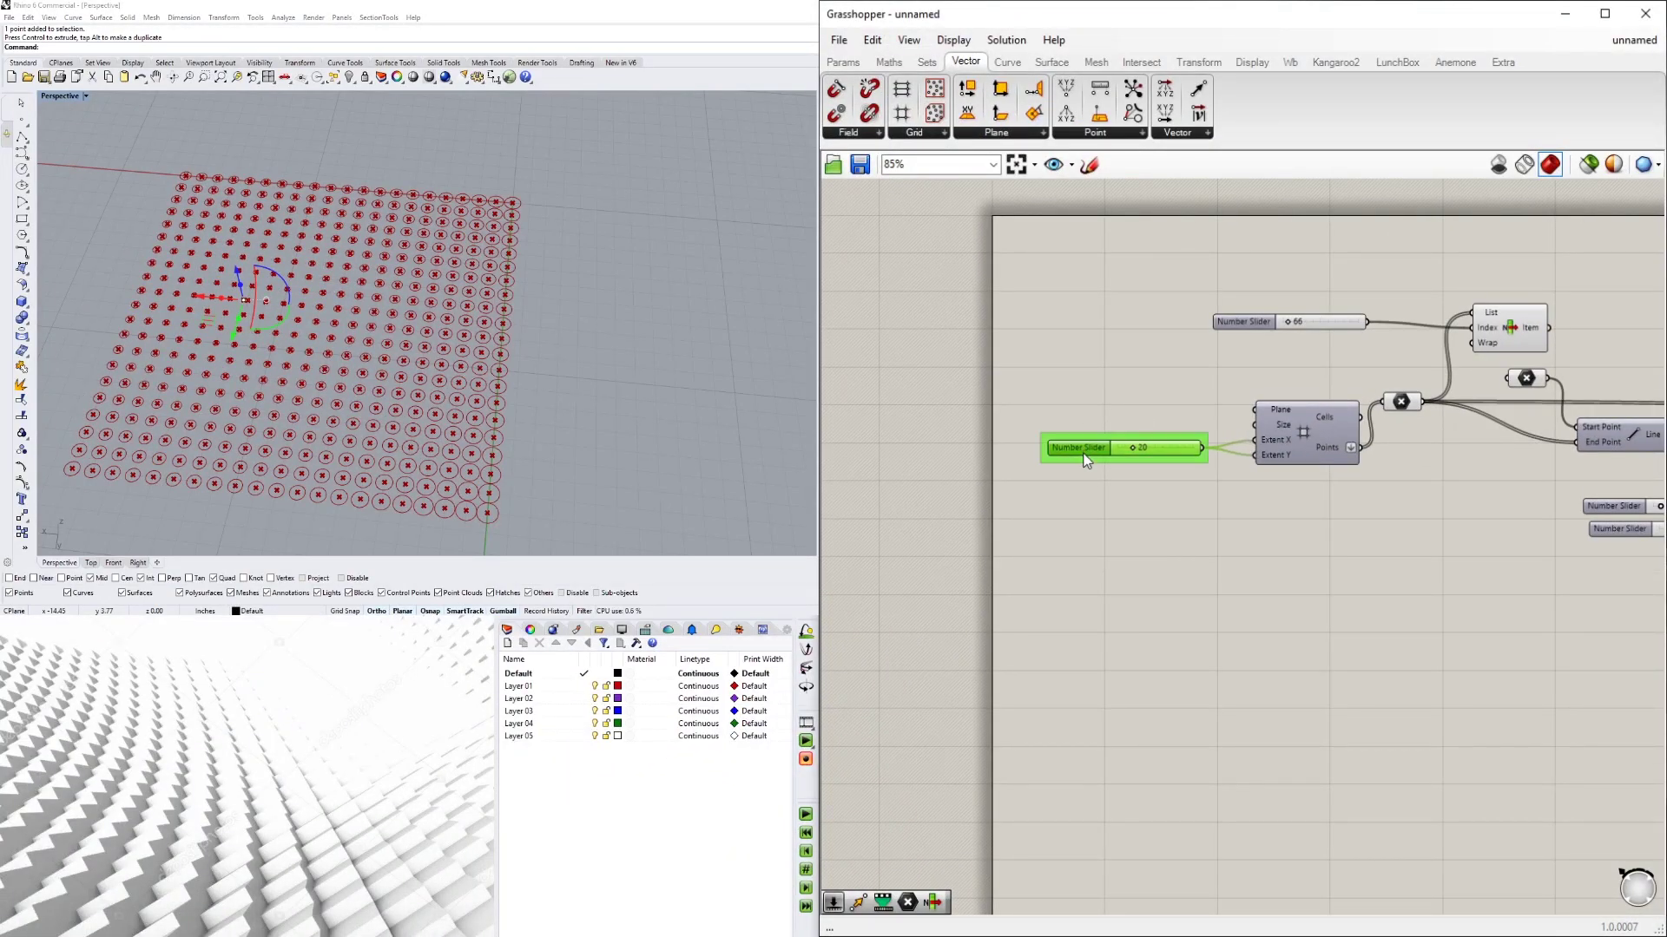
{"action": "scroll", "coordinate": [1075, 443], "scroll_direction": "up", "scroll_amount": 3}
{"action": "right_click", "coordinate": [1120, 445]}
{"action": "type", "text": "GRIDSIZE"}
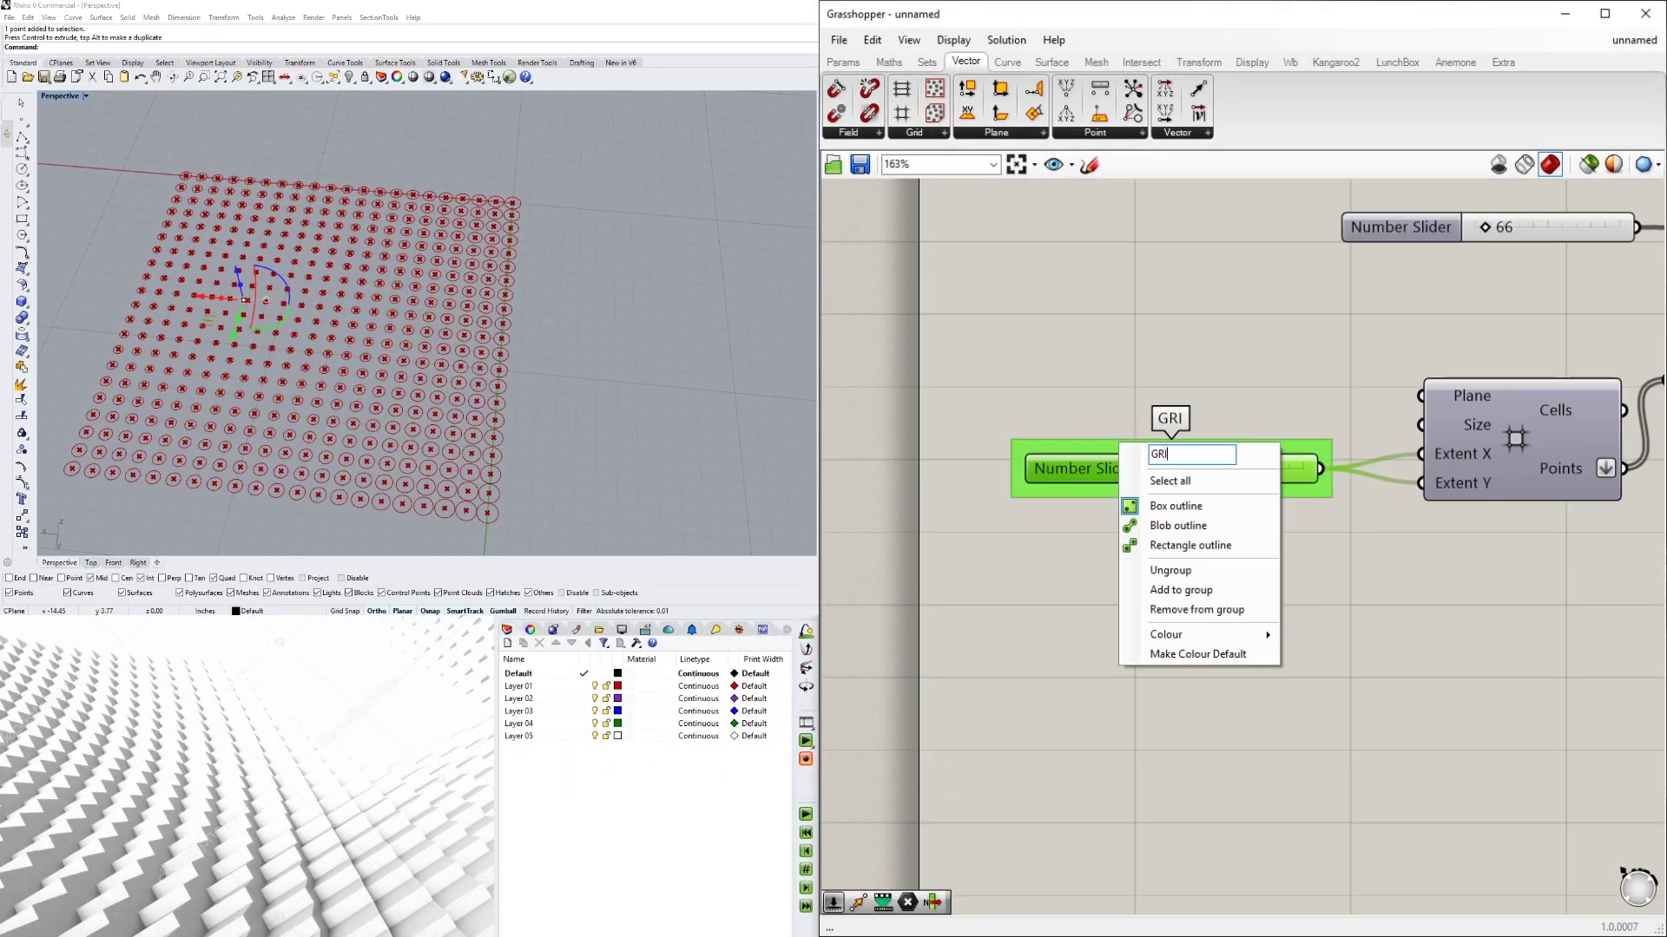
{"action": "key", "text": "Return"}
- Group the List Item index slider and name the group POINT FROM GRID
{"action": "right_click_drag", "start_coordinate": [1253, 431], "coordinate": [928, 635]}
{"action": "left_click", "coordinate": [1093, 432]}
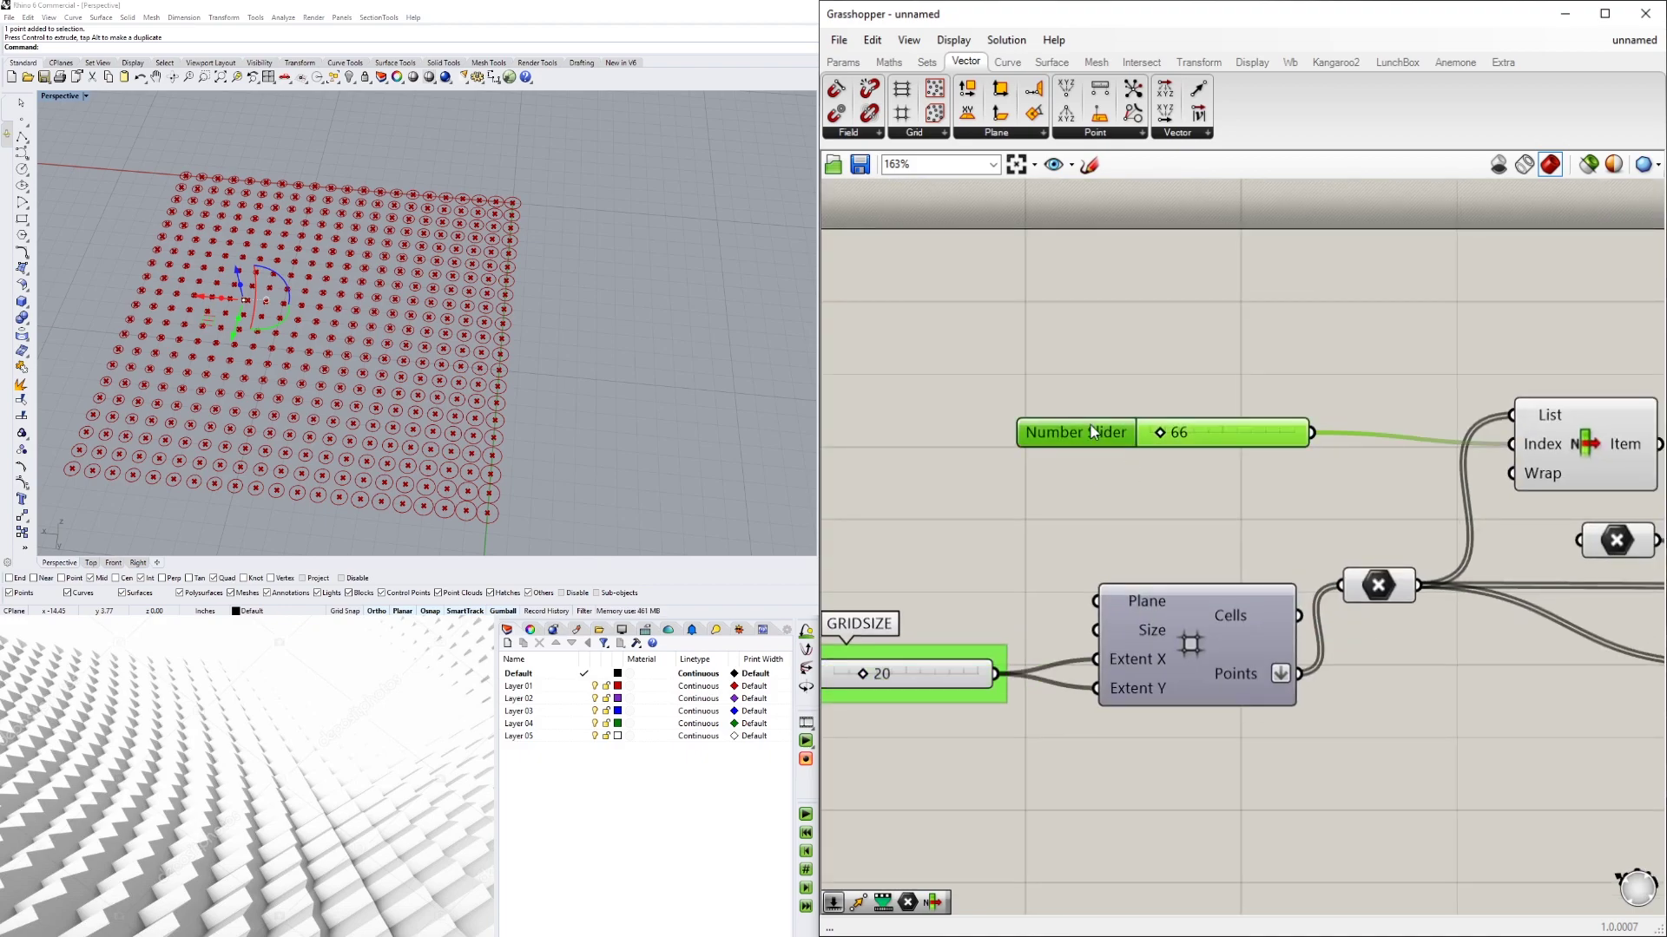
{"action": "key", "text": "ctrl+g"}
{"action": "right_click", "coordinate": [1112, 414]}
{"action": "type", "text": "PO"}
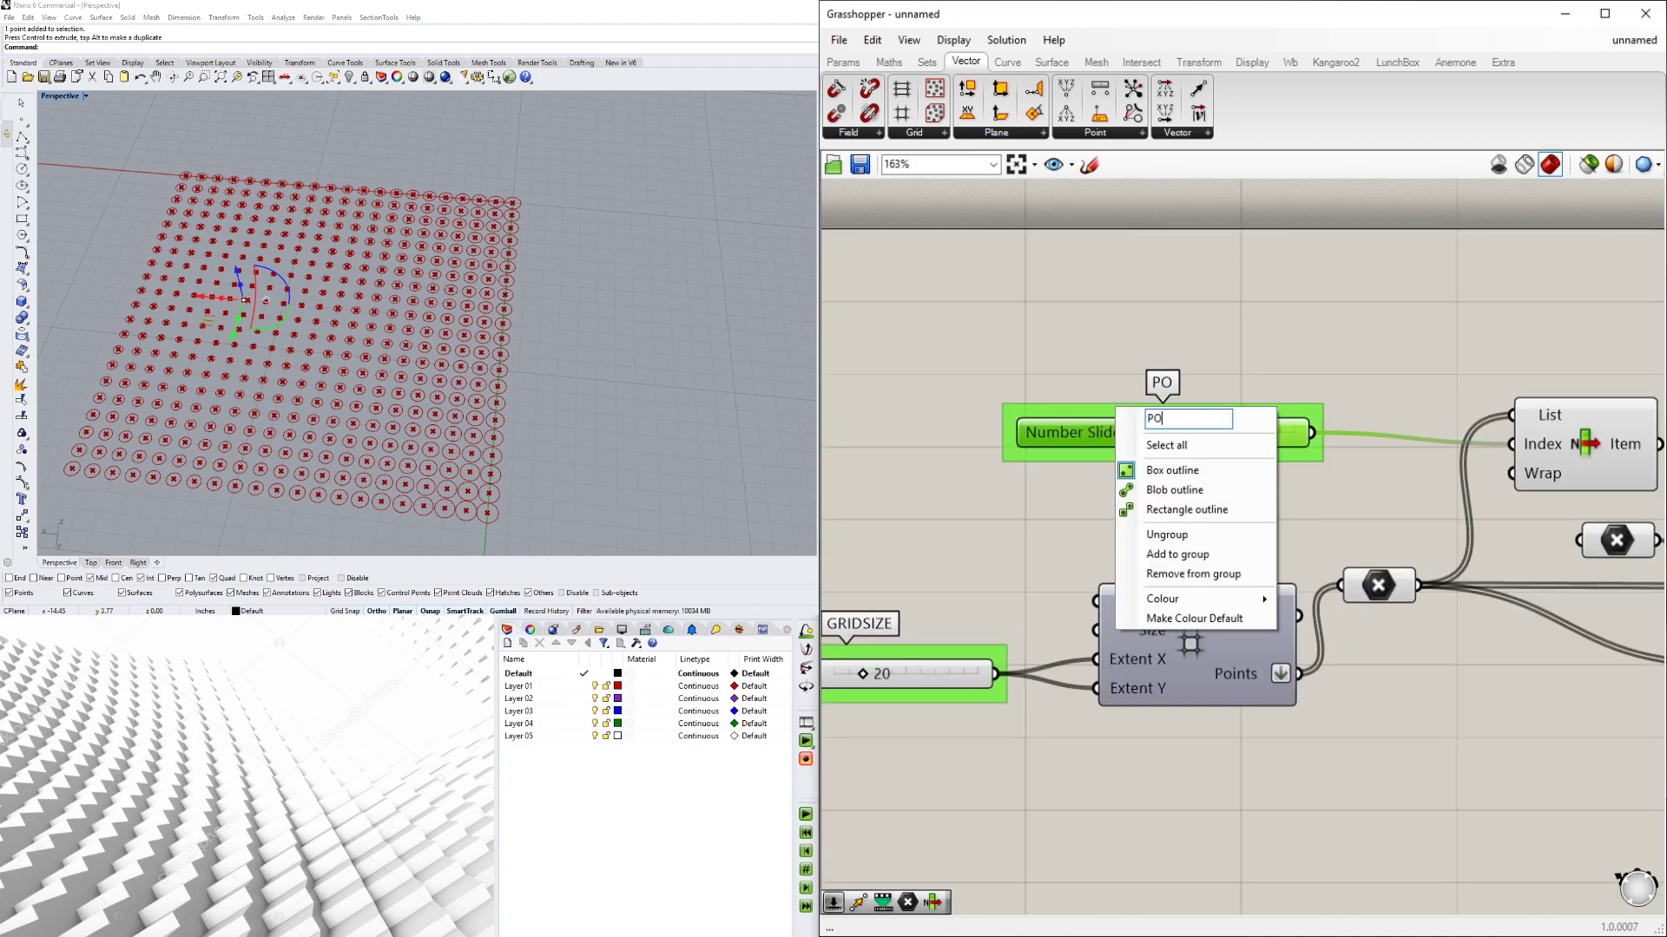
{"action": "type", "text": "INT FROM GRID"}
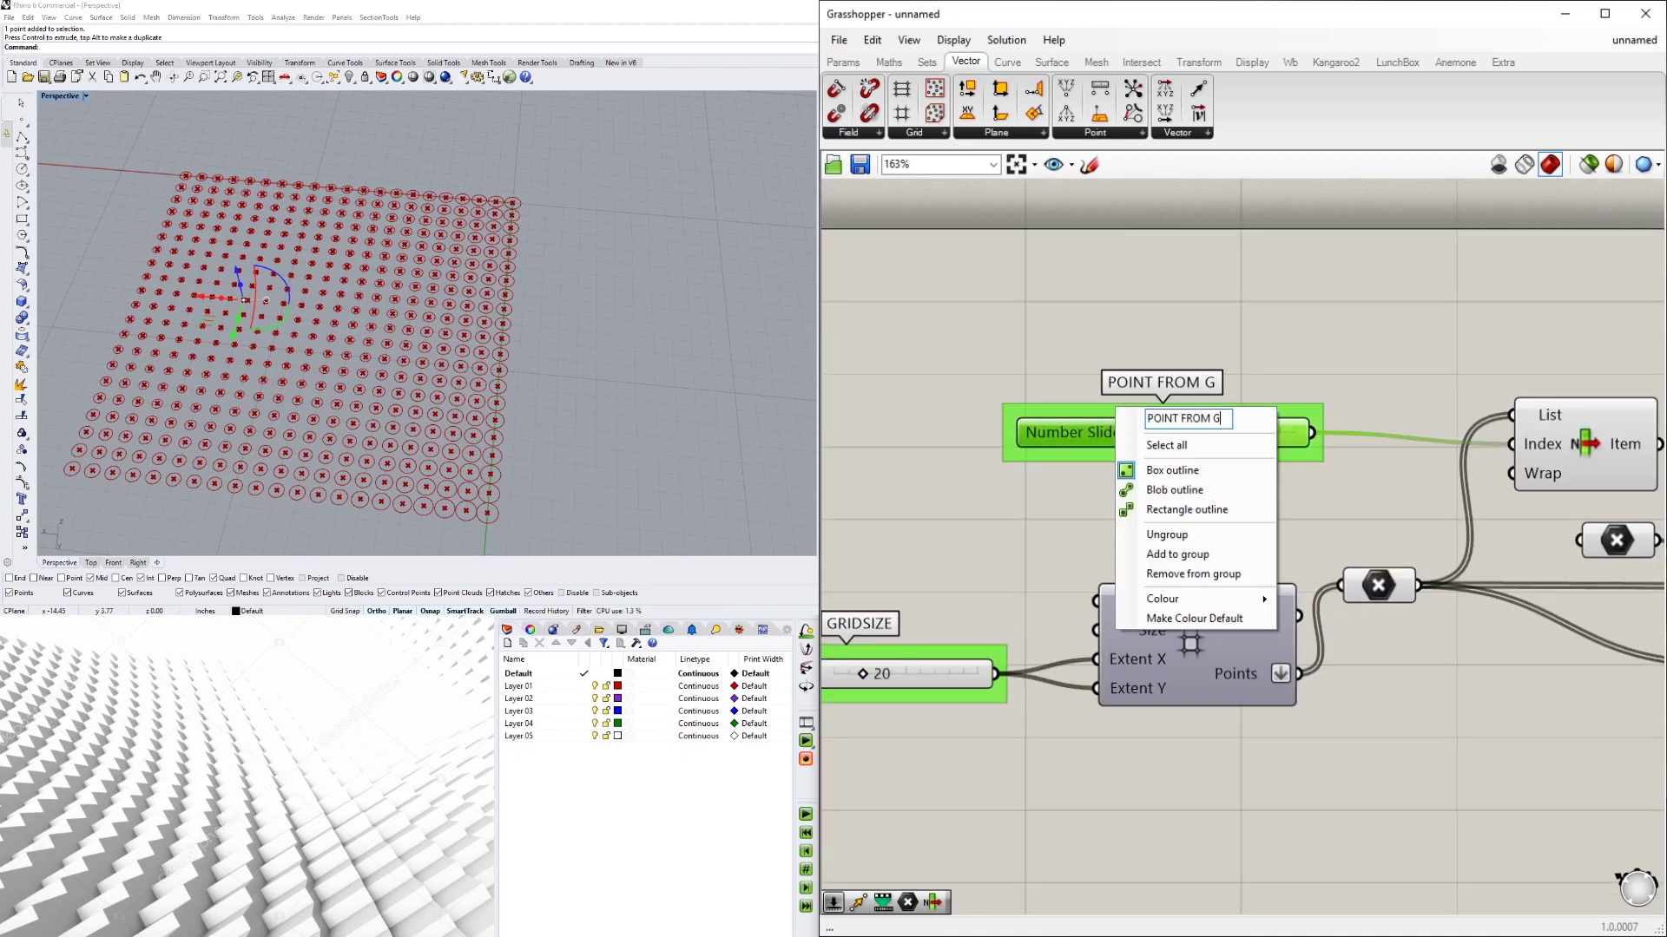
{"action": "key", "text": "Return"}
- Group the two sliders feeding the target domain and name the group REMAP NUMBERS
{"action": "scroll", "coordinate": [1159, 395], "scroll_direction": "down", "scroll_amount": 3}
{"action": "right_click_drag", "start_coordinate": [1460, 535], "coordinate": [1155, 616]}
{"action": "left_click_drag", "start_coordinate": [1369, 788], "coordinate": [1241, 698]}
{"action": "scroll", "coordinate": [1239, 697], "scroll_direction": "up", "scroll_amount": 1}
{"action": "key", "text": "ctrl+g"}
{"action": "right_click", "coordinate": [1258, 704]}
{"action": "left_click", "coordinate": [1319, 713]}
{"action": "type", "text": "REM"}
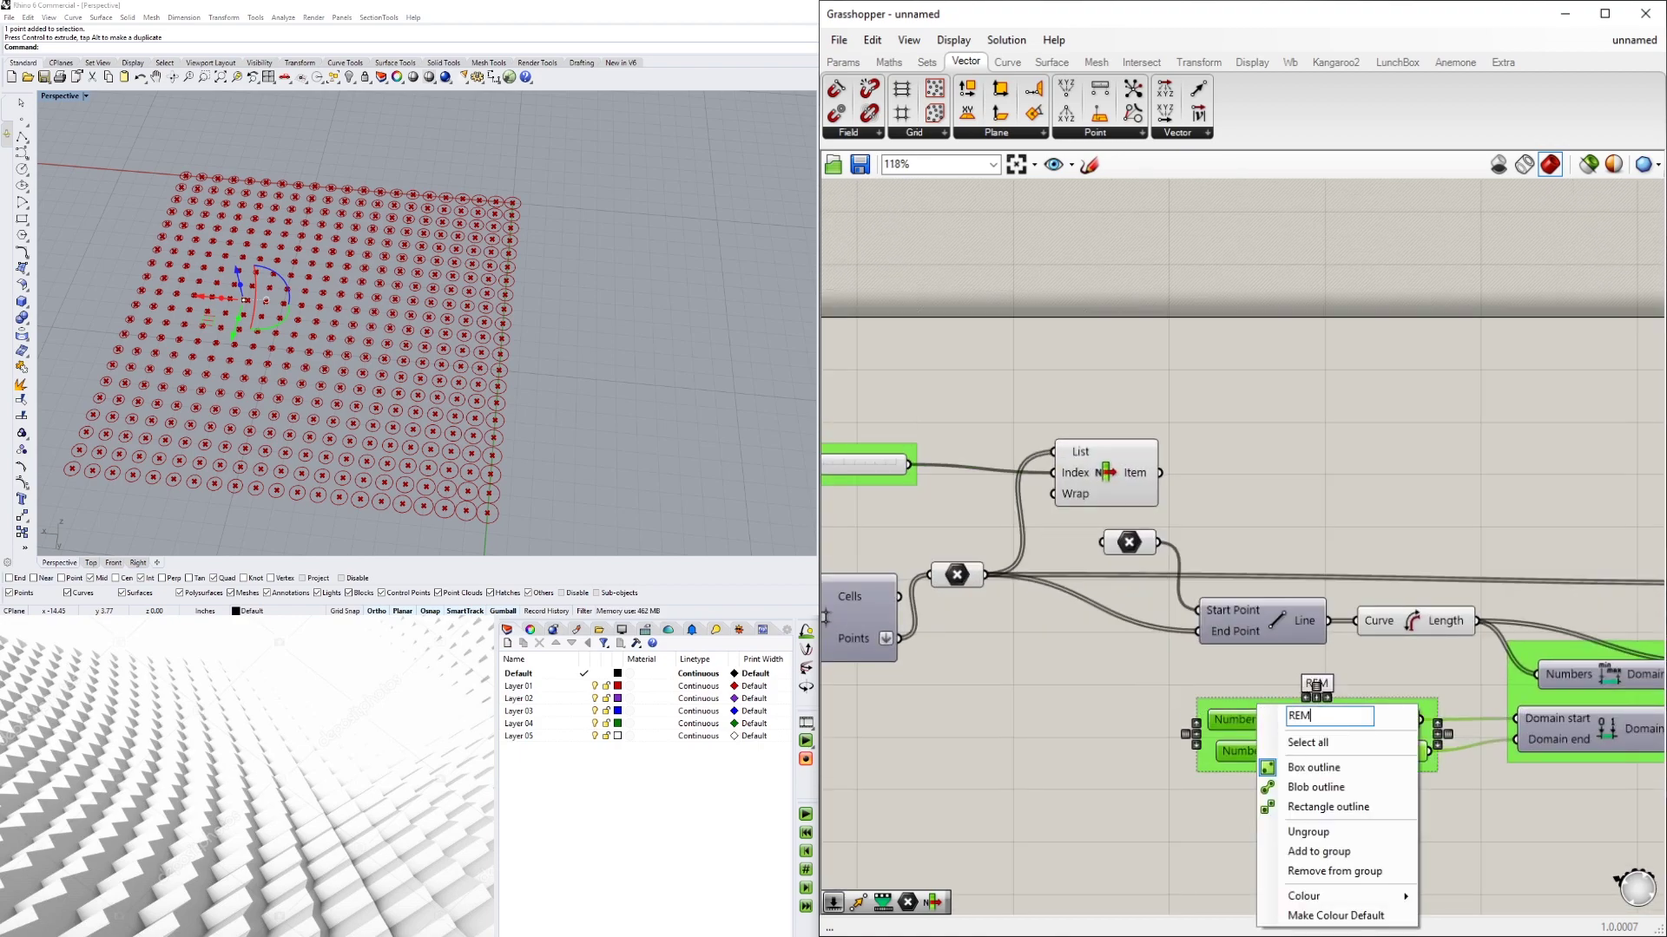
{"action": "type", "text": "AP NUMBERS"}
{"action": "key", "text": "Return"}
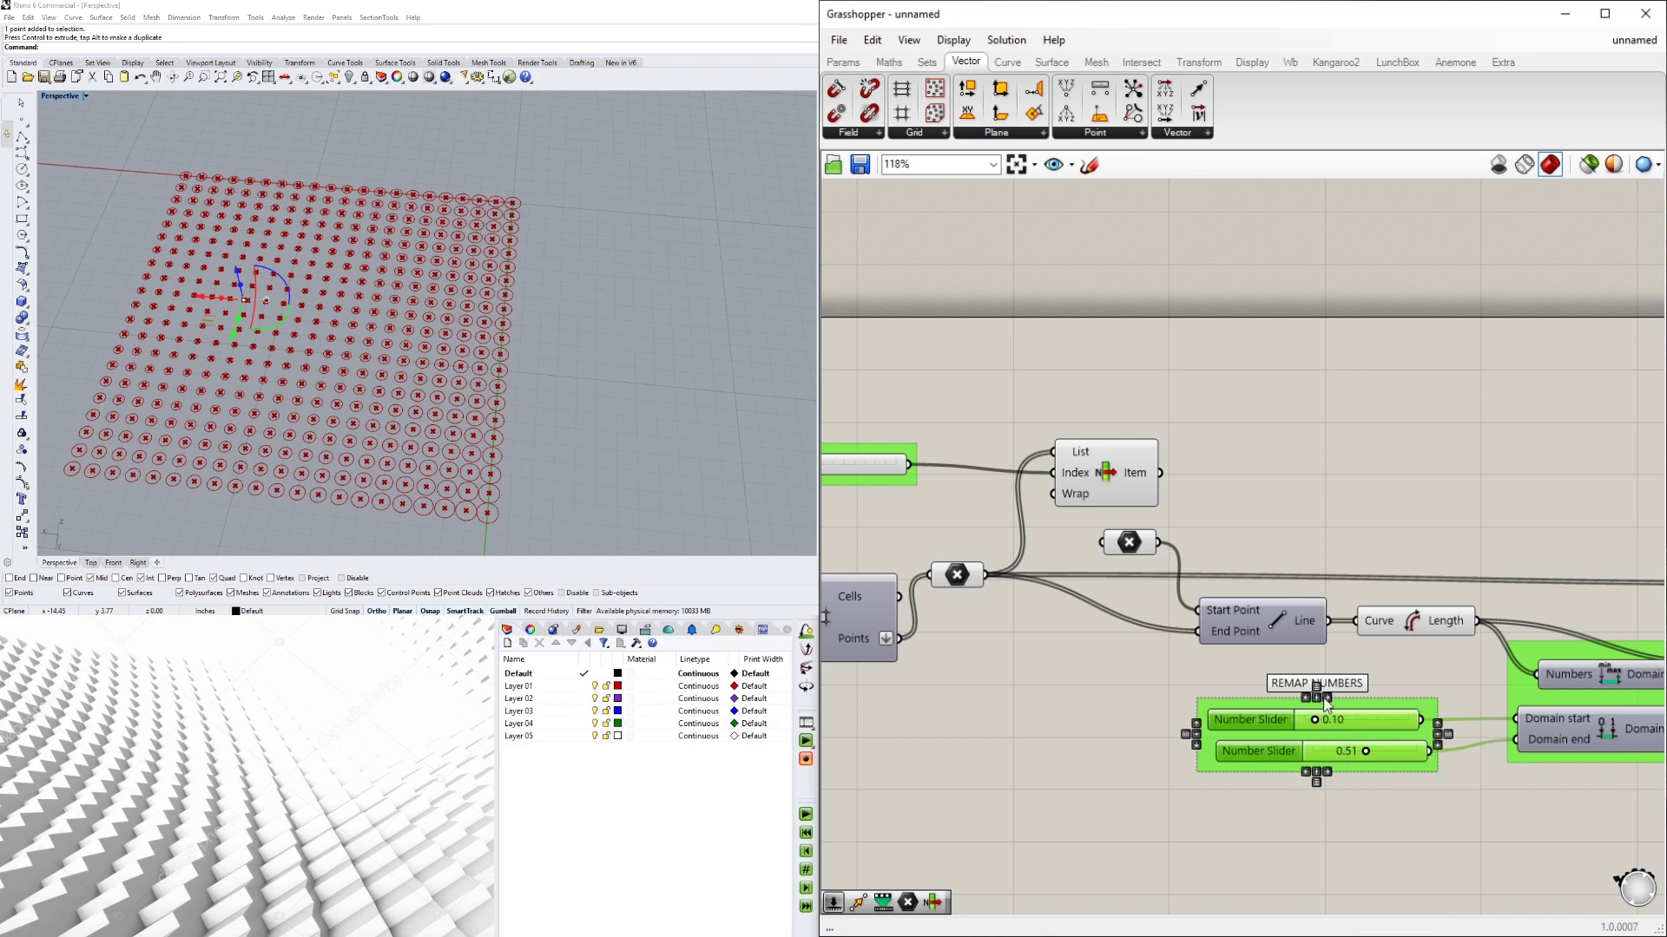
- Move the POINT FROM GRID slider closer to the List Item component
{"action": "scroll", "coordinate": [1502, 592], "scroll_direction": "down", "scroll_amount": 3}
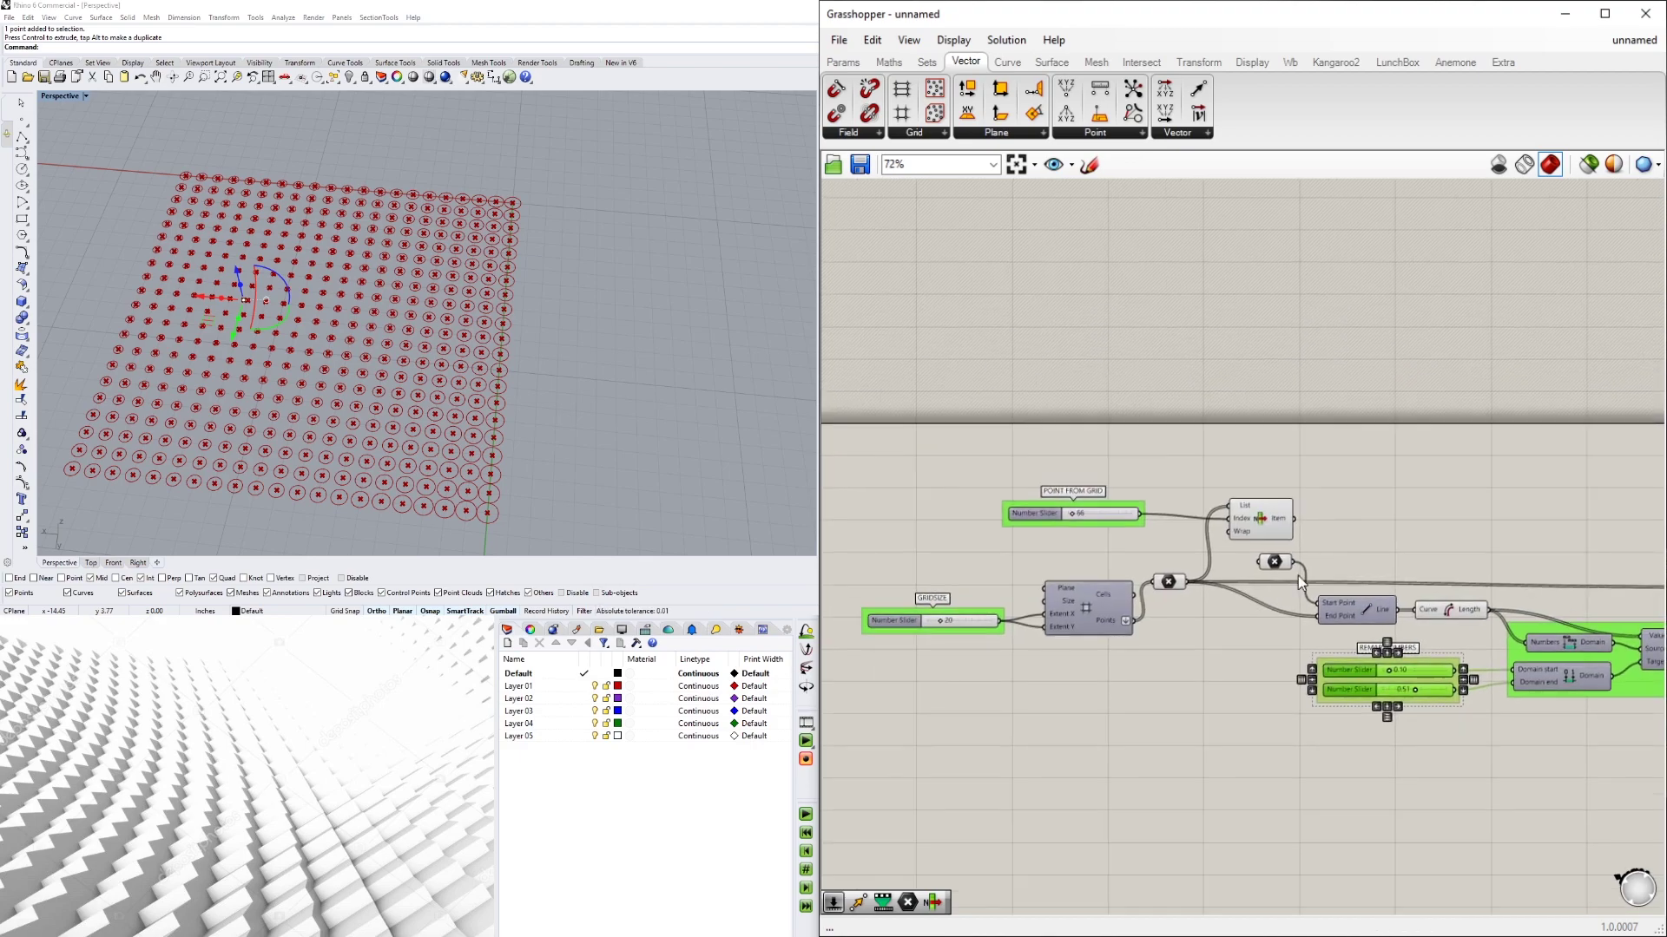
{"action": "scroll", "coordinate": [1232, 546], "scroll_direction": "up", "scroll_amount": 2}
{"action": "left_click", "coordinate": [1108, 489]}
{"action": "scroll", "coordinate": [1114, 486], "scroll_direction": "up", "scroll_amount": 2}
{"action": "left_click_drag", "start_coordinate": [1106, 490], "coordinate": [1192, 500]}
{"action": "left_click", "coordinate": [1271, 440]}
{"action": "scroll", "coordinate": [1286, 434], "scroll_direction": "down", "scroll_amount": 2}
{"action": "scroll", "coordinate": [1335, 440], "scroll_direction": "down", "scroll_amount": 2}
{"action": "right_click_drag", "start_coordinate": [1245, 610], "coordinate": [877, 618]}
{"action": "scroll", "coordinate": [1337, 599], "scroll_direction": "up", "scroll_amount": 3}
{"action": "right_click_drag", "start_coordinate": [1262, 644], "coordinate": [1316, 692]}
{"action": "scroll", "coordinate": [1317, 693], "scroll_direction": "down", "scroll_amount": 4}
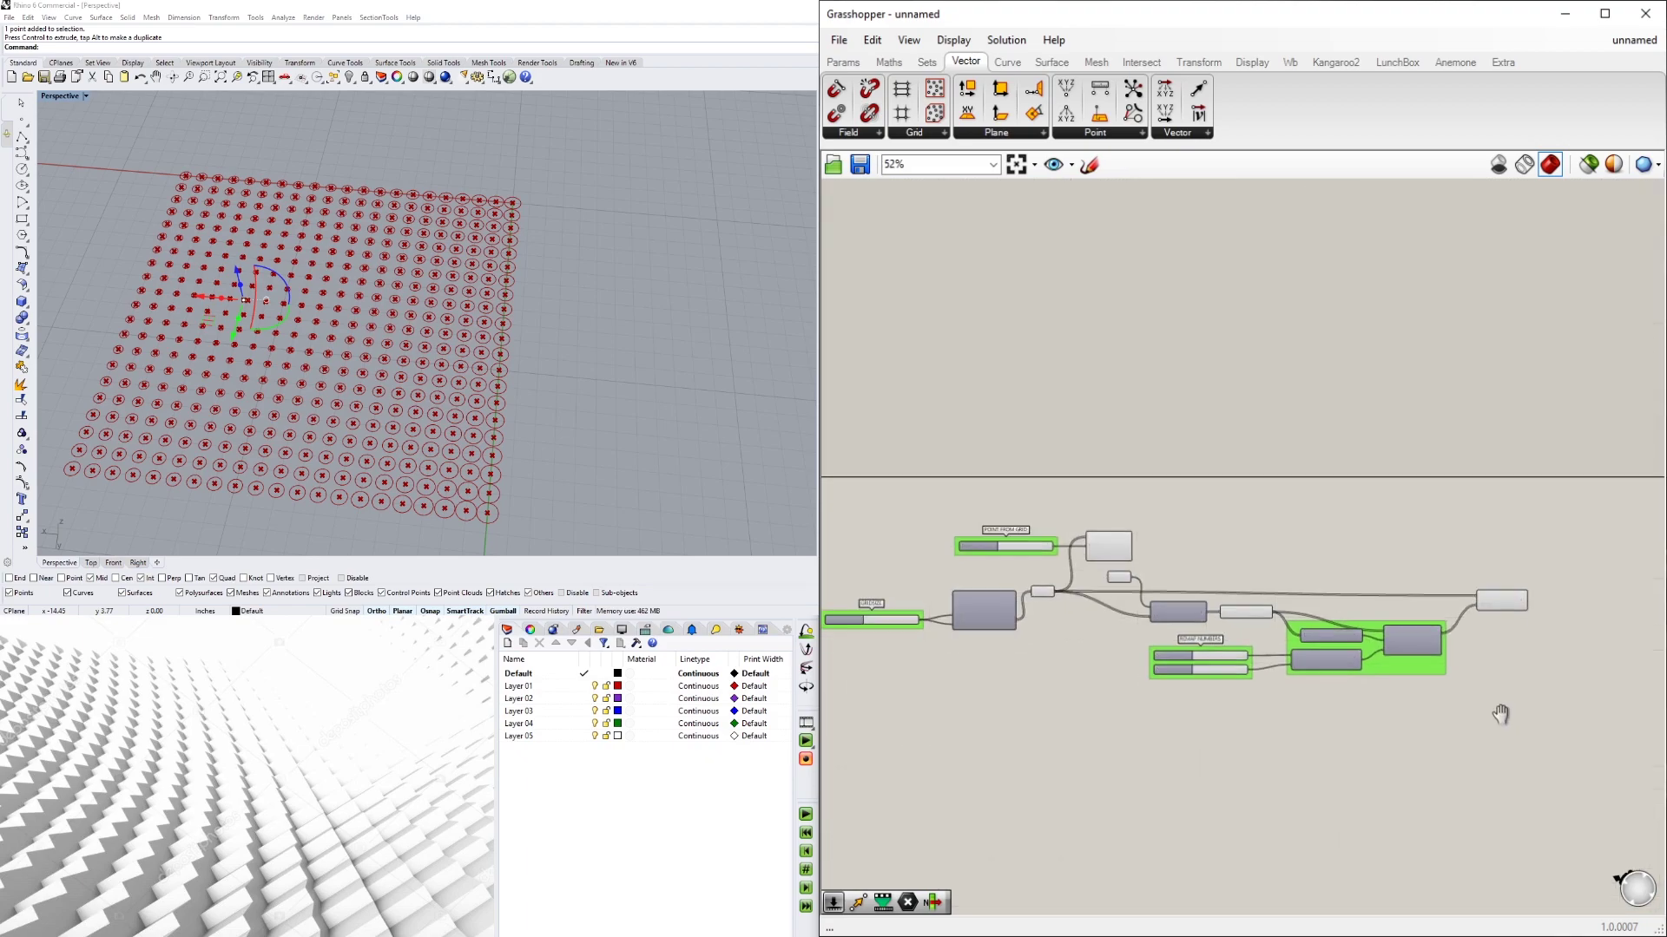
{"action": "left_click_drag", "start_coordinate": [1614, 695], "coordinate": [886, 440]}
{"action": "left_click", "coordinate": [1378, 484]}
- Move the attractor Point parameter below the grid's Point parameter, group it and name the group SET ONE POINT
{"action": "scroll", "coordinate": [1378, 484], "scroll_direction": "up", "scroll_amount": 4}
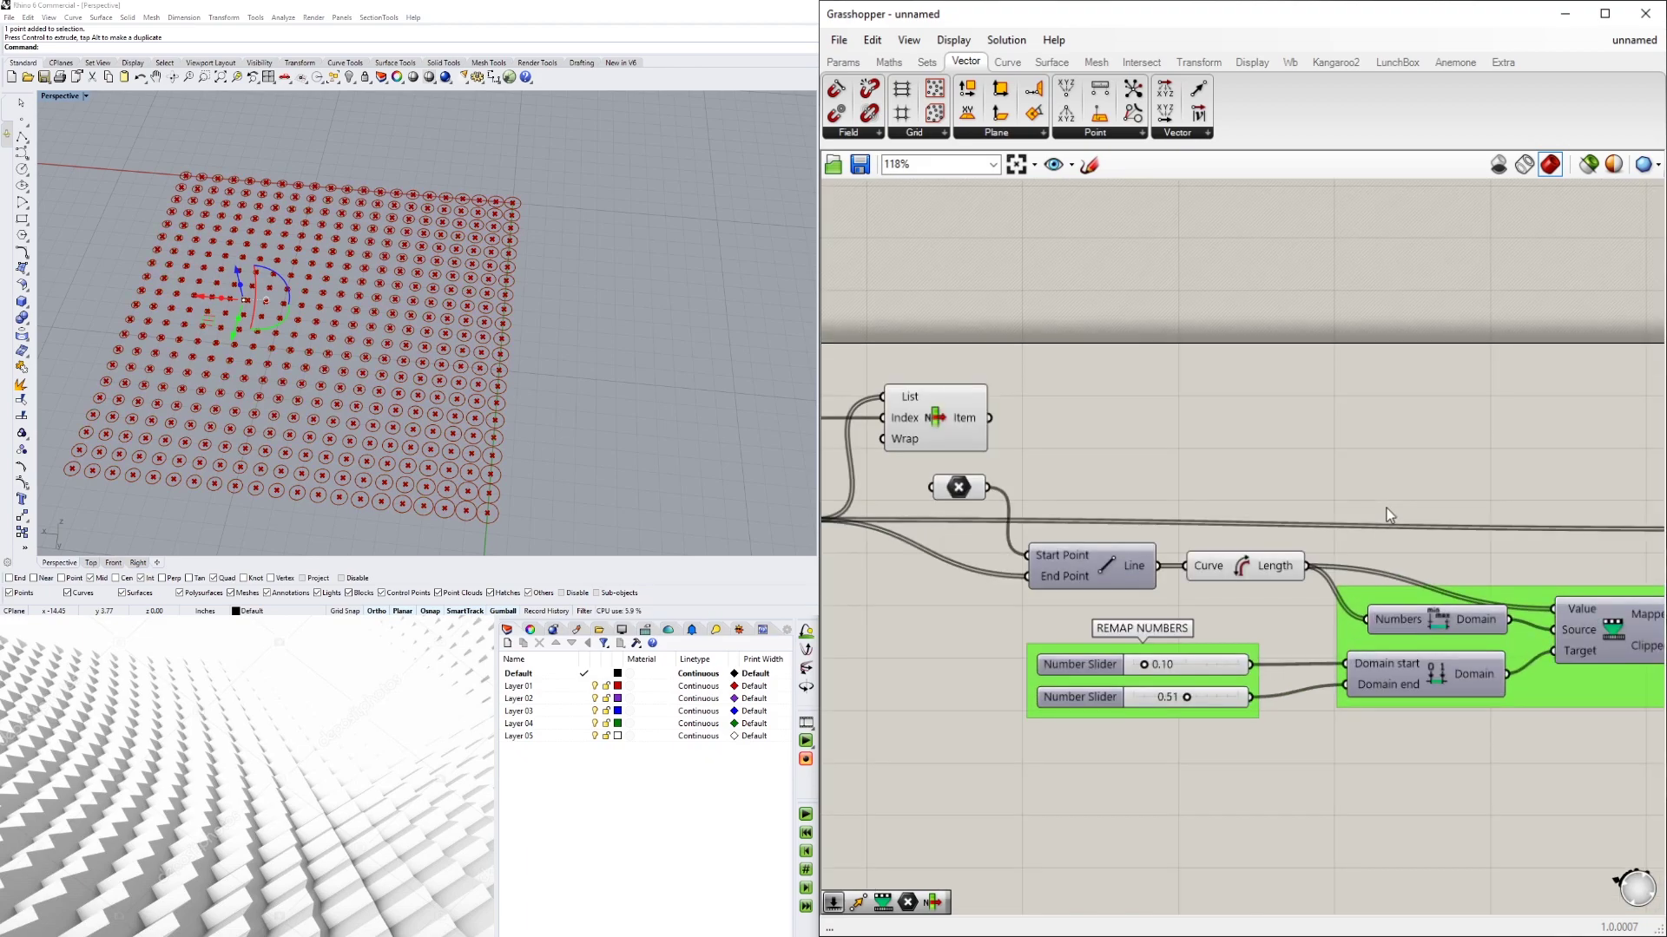
{"action": "right_click_drag", "start_coordinate": [1040, 503], "coordinate": [1305, 485]}
{"action": "left_click_drag", "start_coordinate": [1227, 462], "coordinate": [1125, 661]}
{"action": "key", "text": "ctrl+g"}
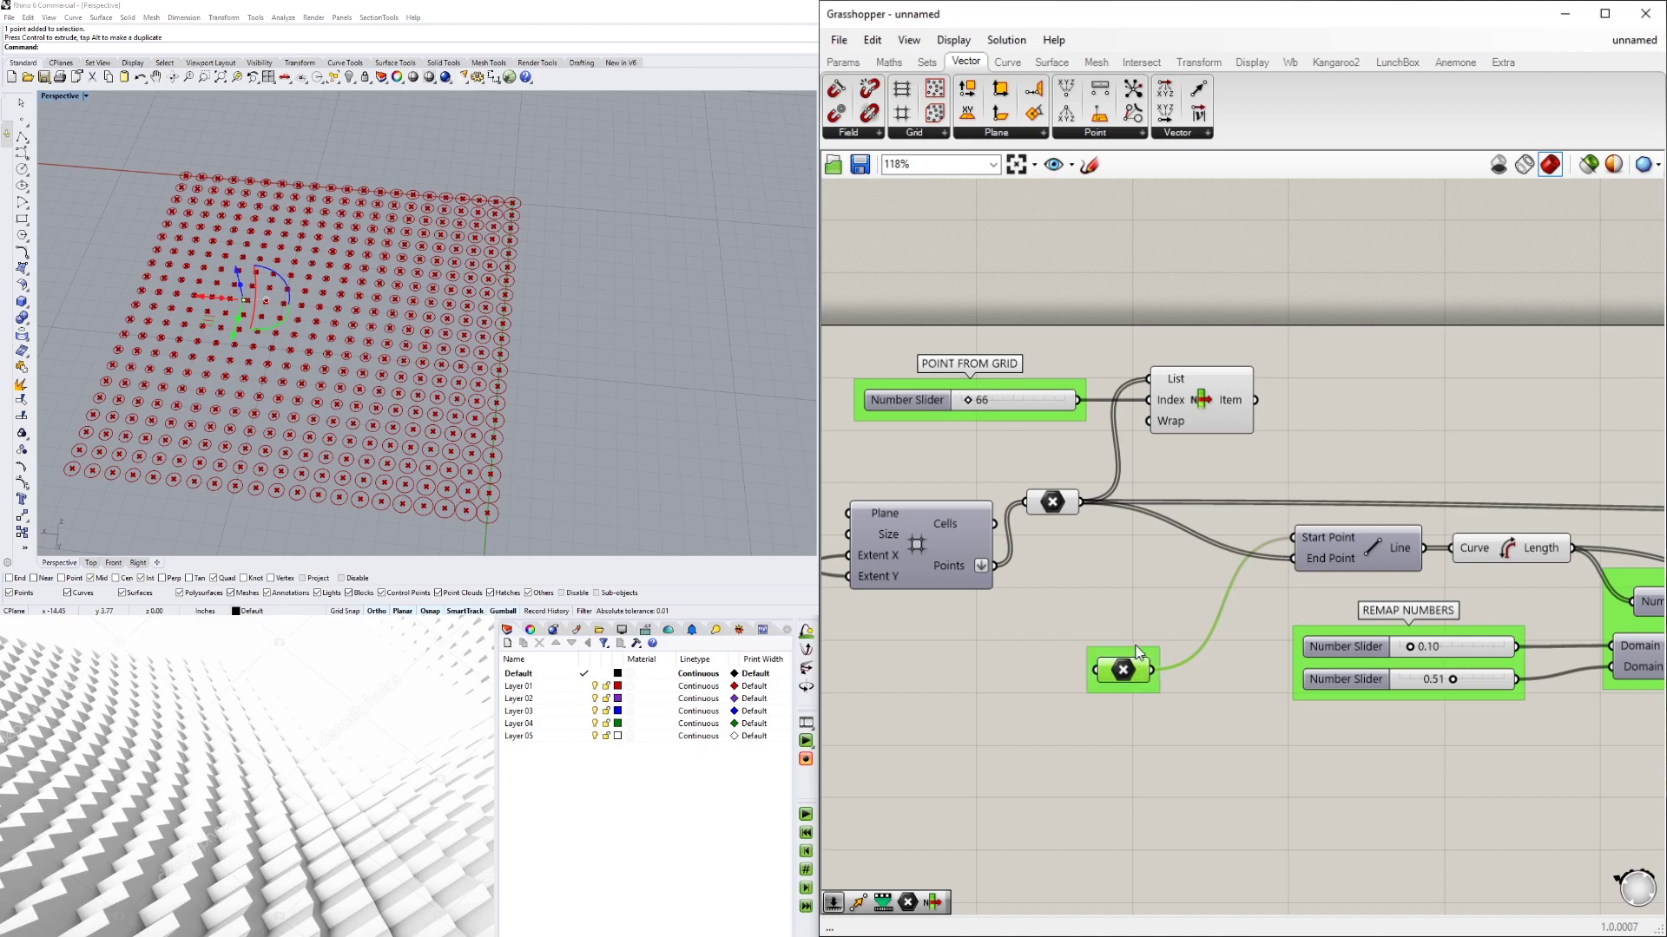
{"action": "right_click", "coordinate": [1136, 653]}
{"action": "type", "text": "SET ONE PO"}
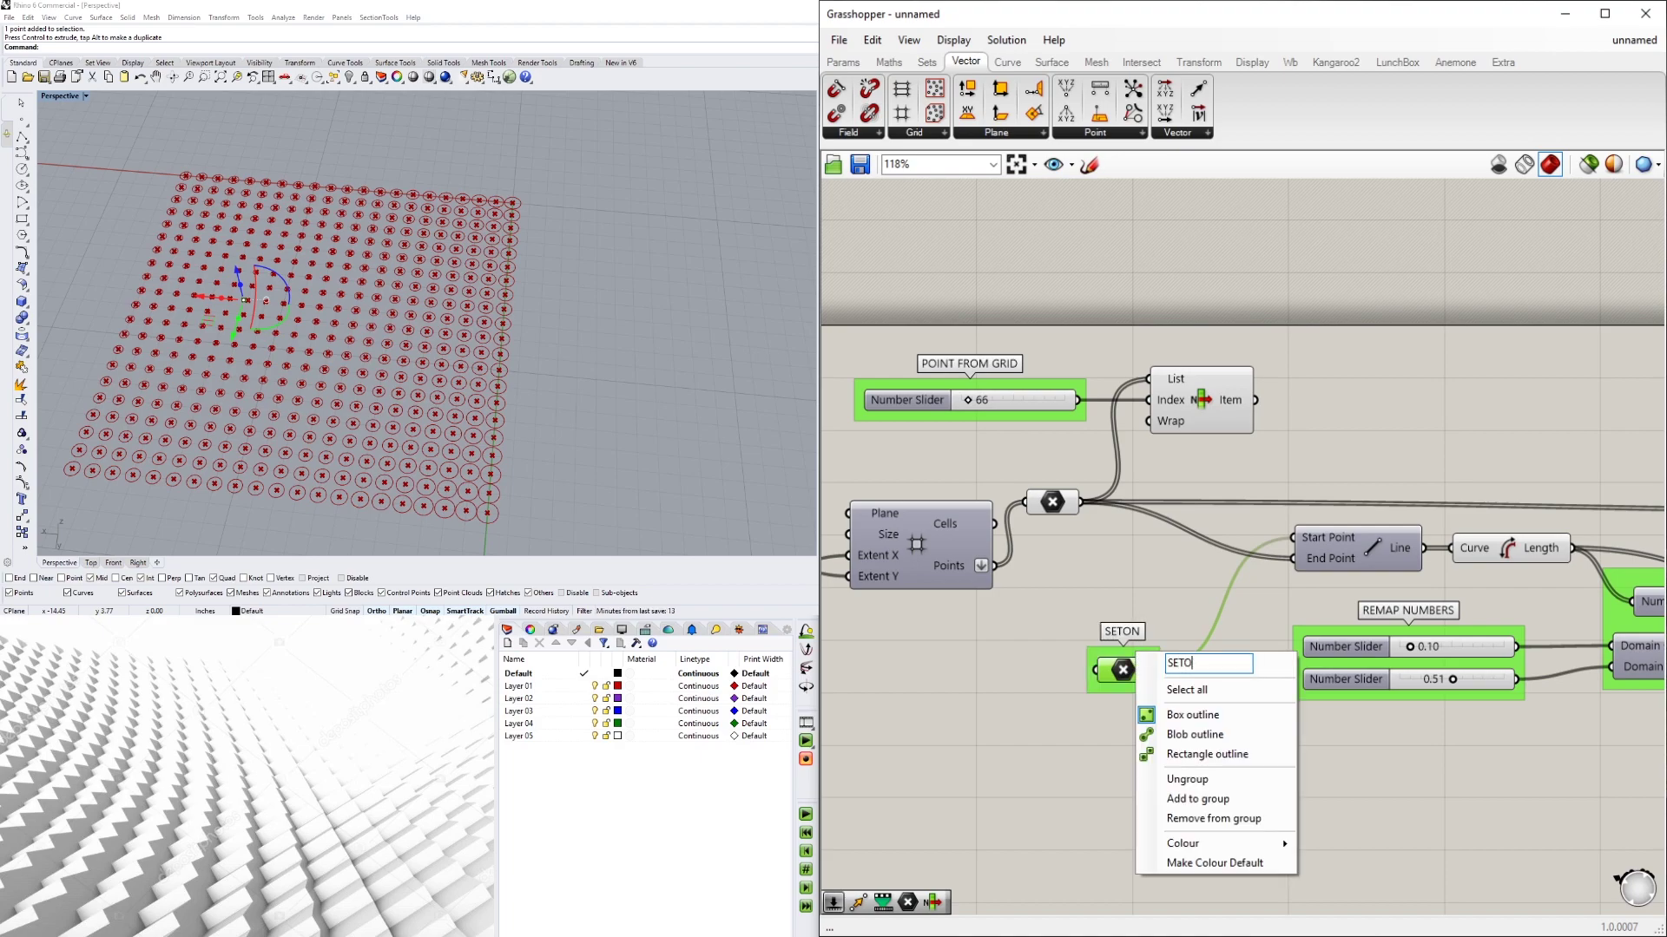
{"action": "type", "text": "INT"}
{"action": "left_click", "coordinate": [1277, 590]}
- Shift the SET ONE POINT group slightly further away from the Line component
{"action": "scroll", "coordinate": [1181, 493], "scroll_direction": "down", "scroll_amount": 1}
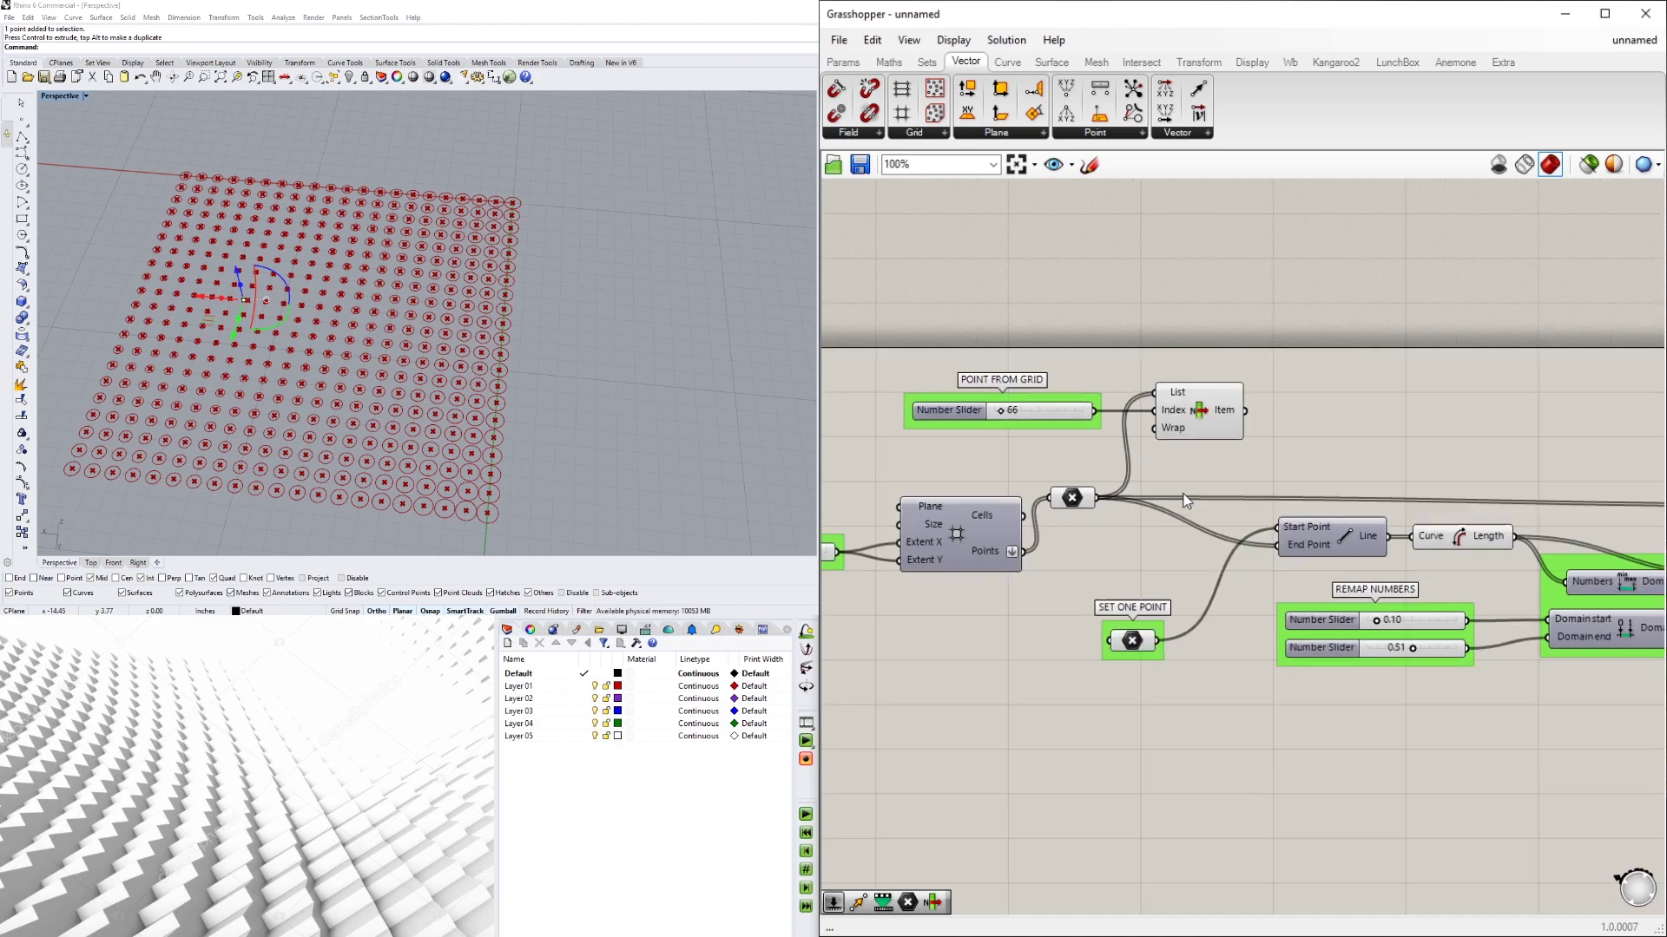
{"action": "scroll", "coordinate": [1169, 583], "scroll_direction": "up", "scroll_amount": 1}
{"action": "left_click_drag", "start_coordinate": [1129, 657], "coordinate": [1098, 641]}
{"action": "left_click", "coordinate": [1291, 415]}
- Put the List Item component in its own group
{"action": "left_click", "coordinate": [1213, 397]}
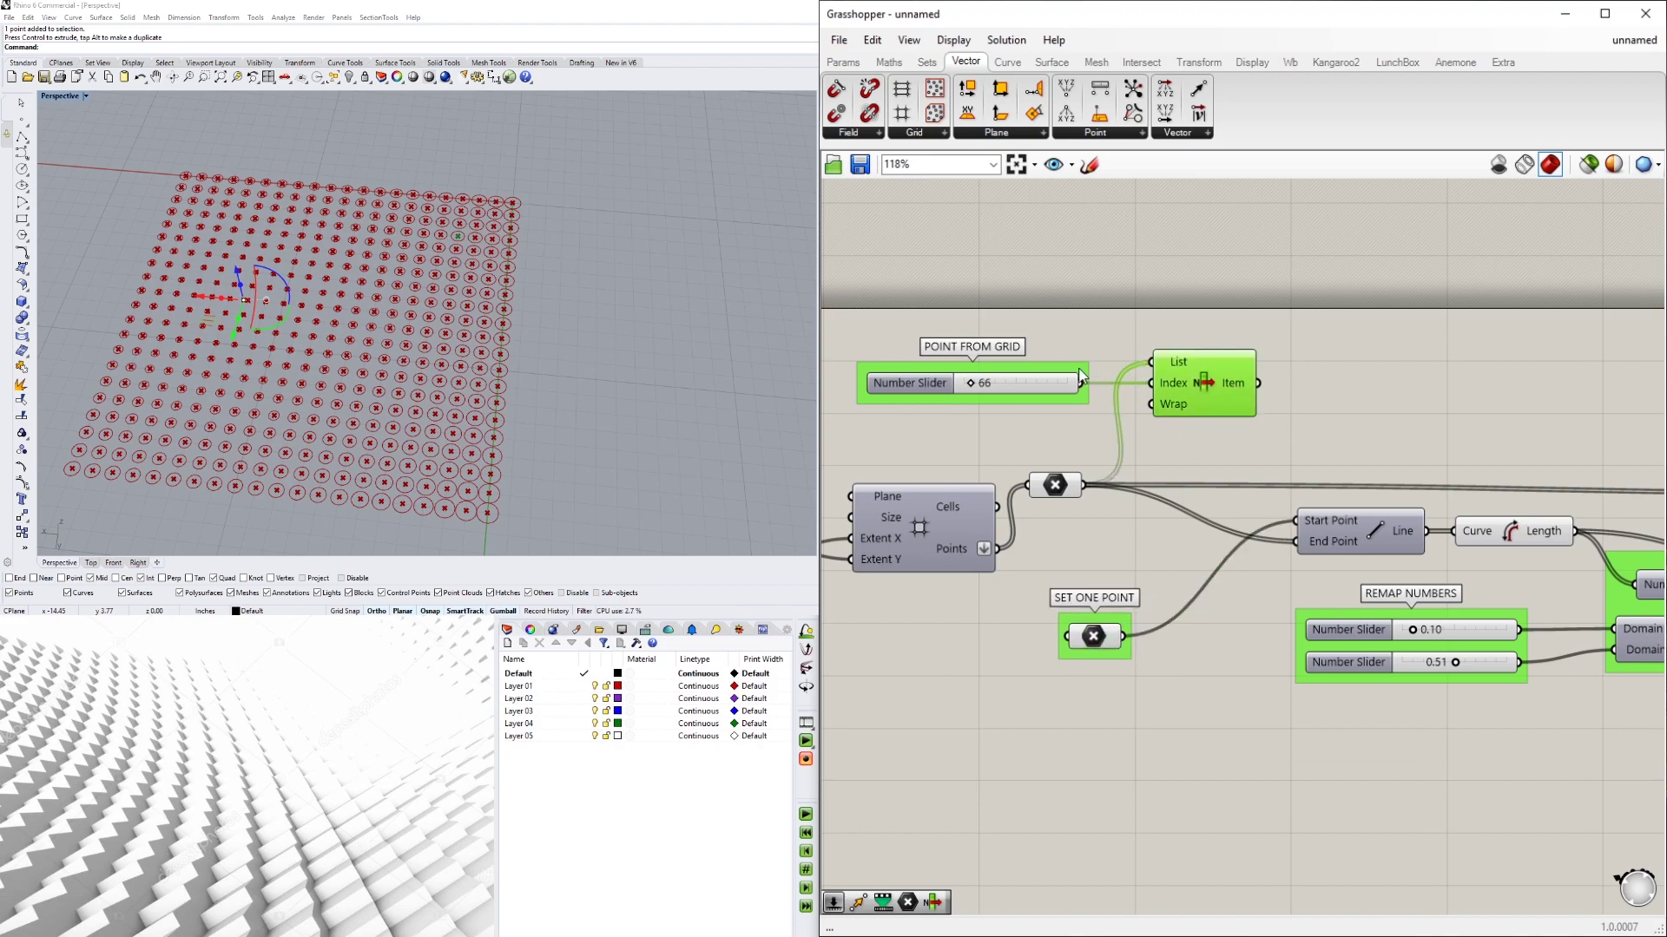
{"action": "left_click", "coordinate": [1079, 368]}
{"action": "left_click", "coordinate": [1214, 363]}
{"action": "scroll", "coordinate": [1359, 383], "scroll_direction": "down", "scroll_amount": 5}
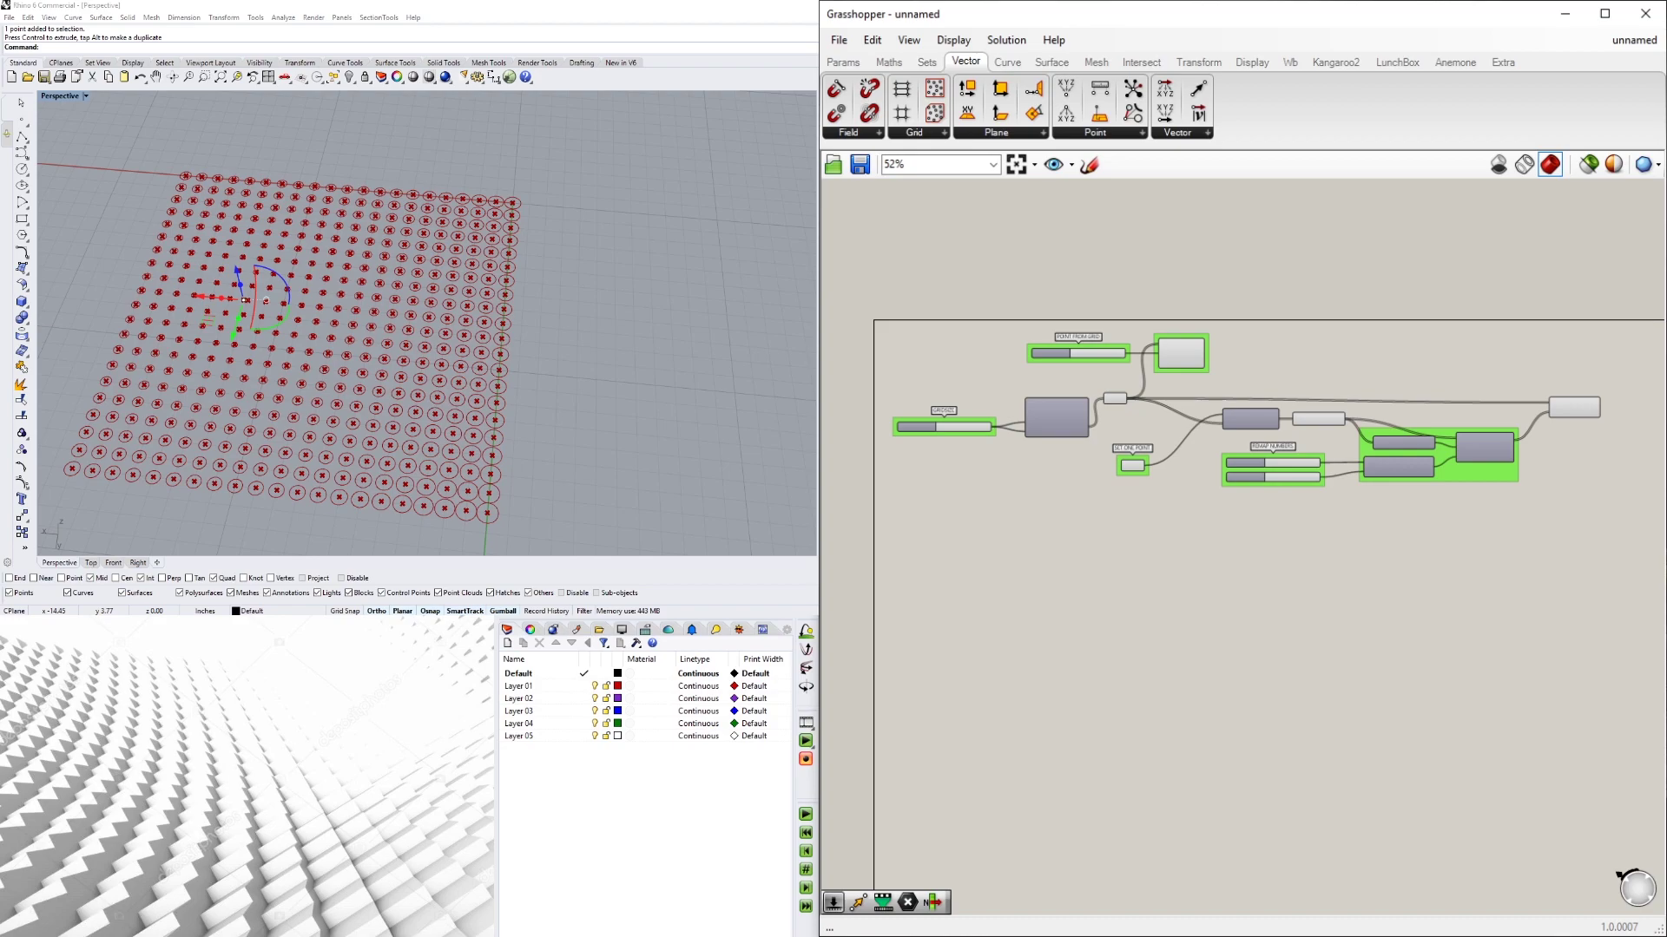
- Group the Circle component and name the group PATTERN
{"action": "scroll", "coordinate": [1650, 391], "scroll_direction": "up", "scroll_amount": 5}
{"action": "left_click", "coordinate": [1432, 434]}
{"action": "key", "text": "ctrl+g"}
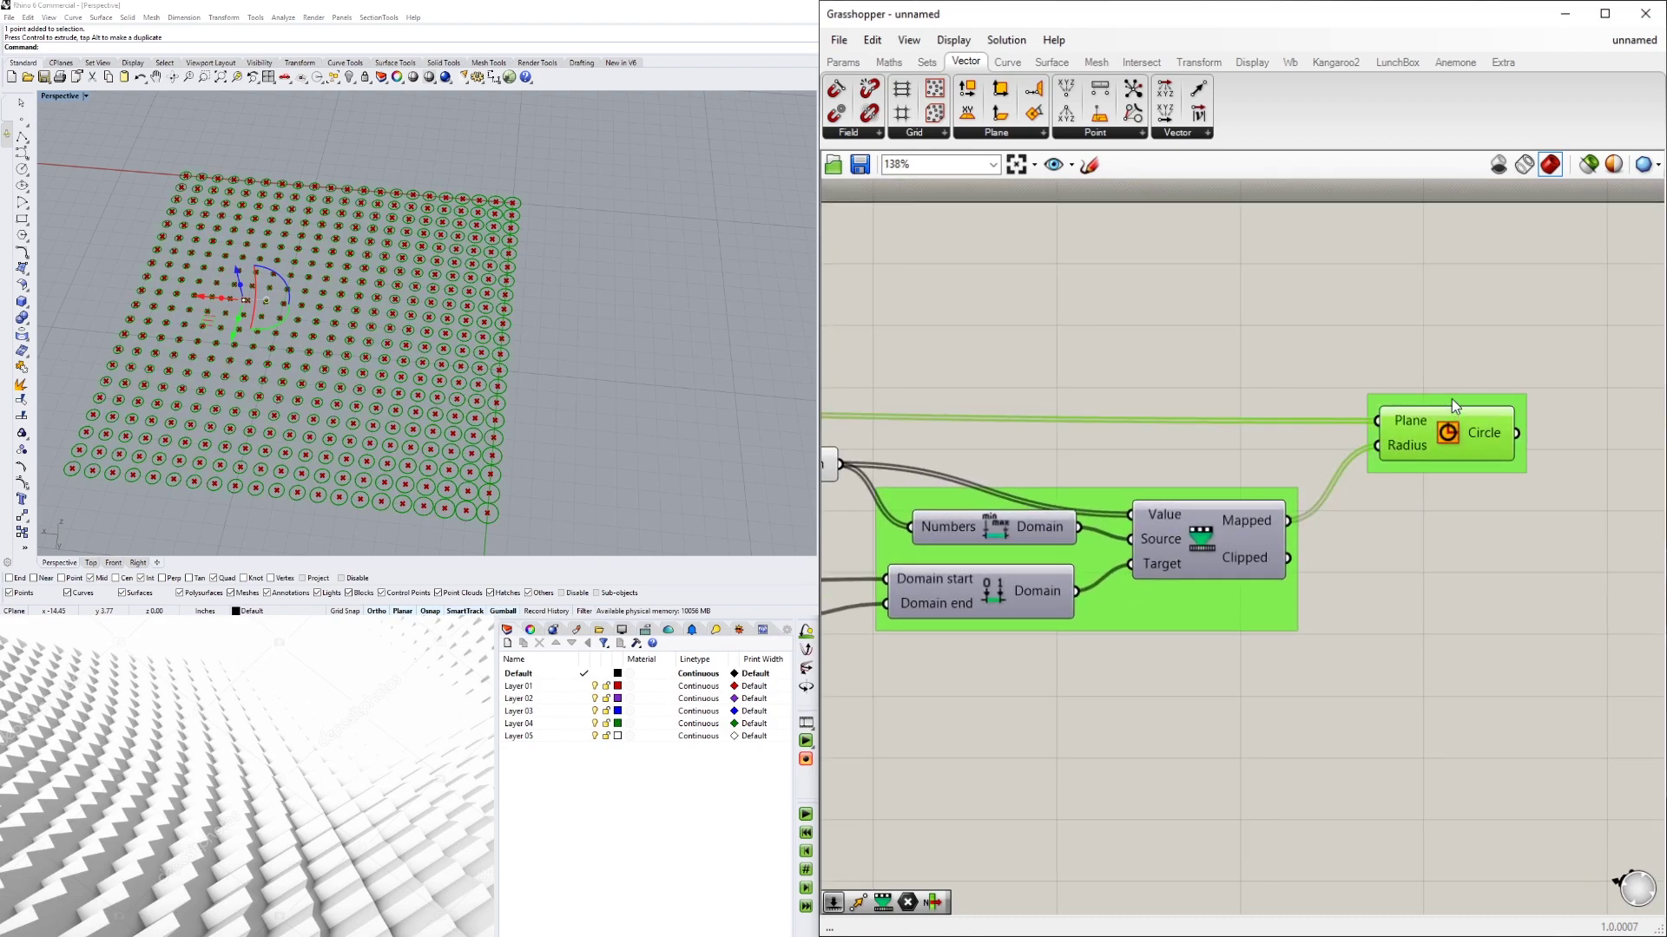
{"action": "right_click", "coordinate": [1452, 398]}
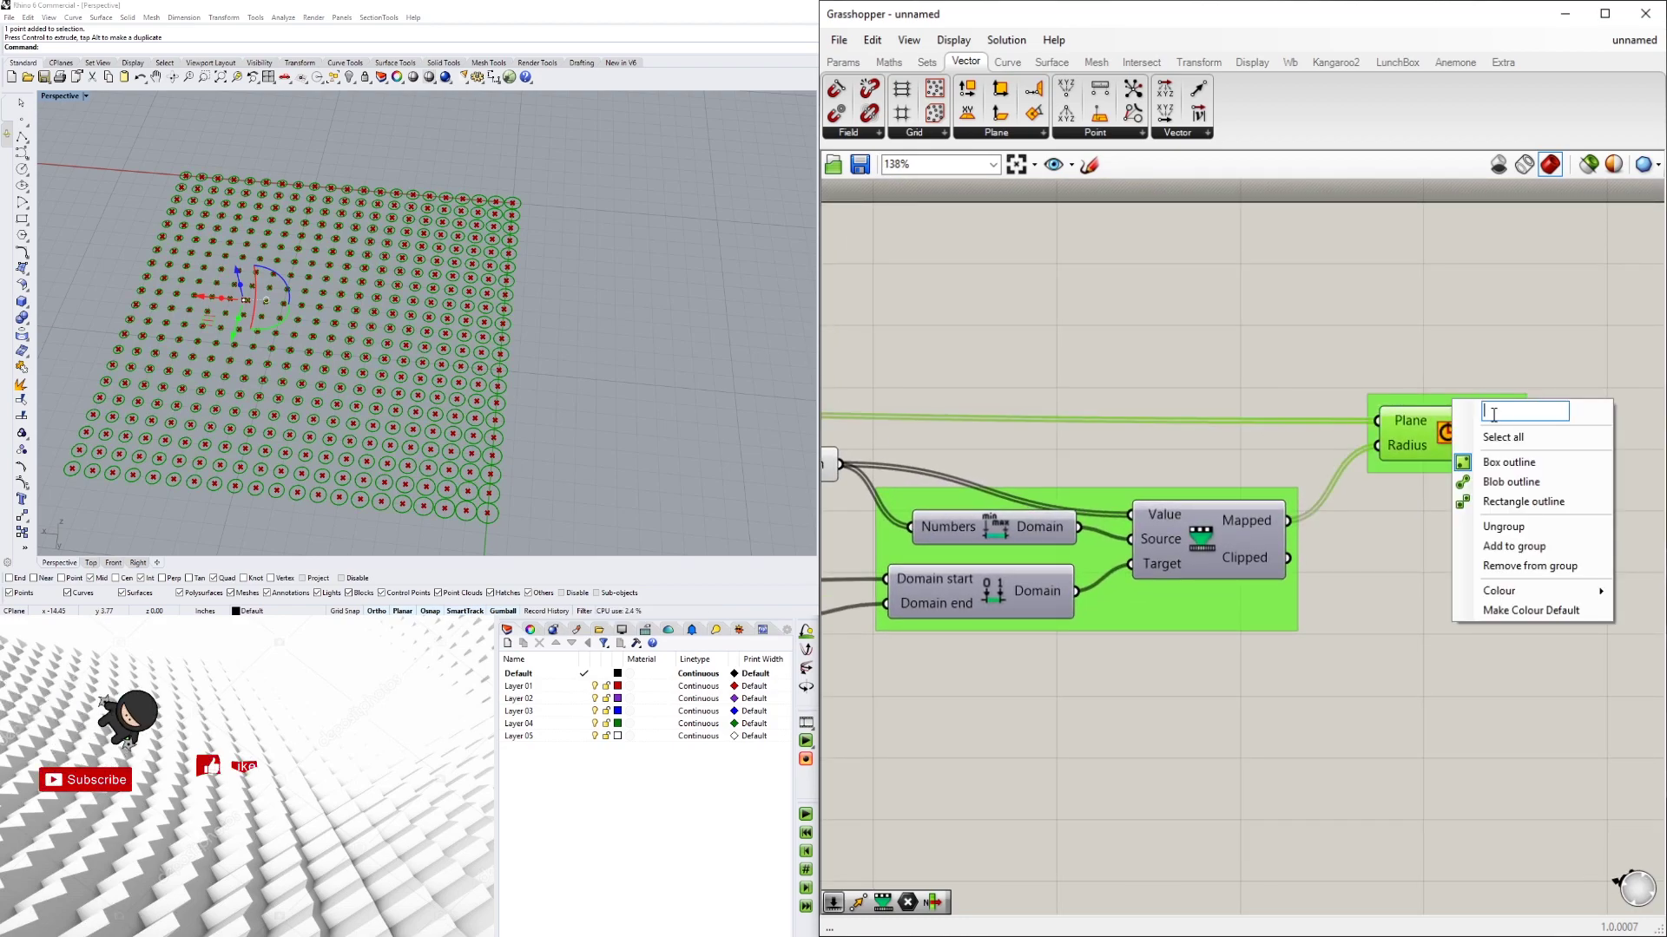
{"action": "type", "text": "PATTERN"}
{"action": "key", "text": "Return"}
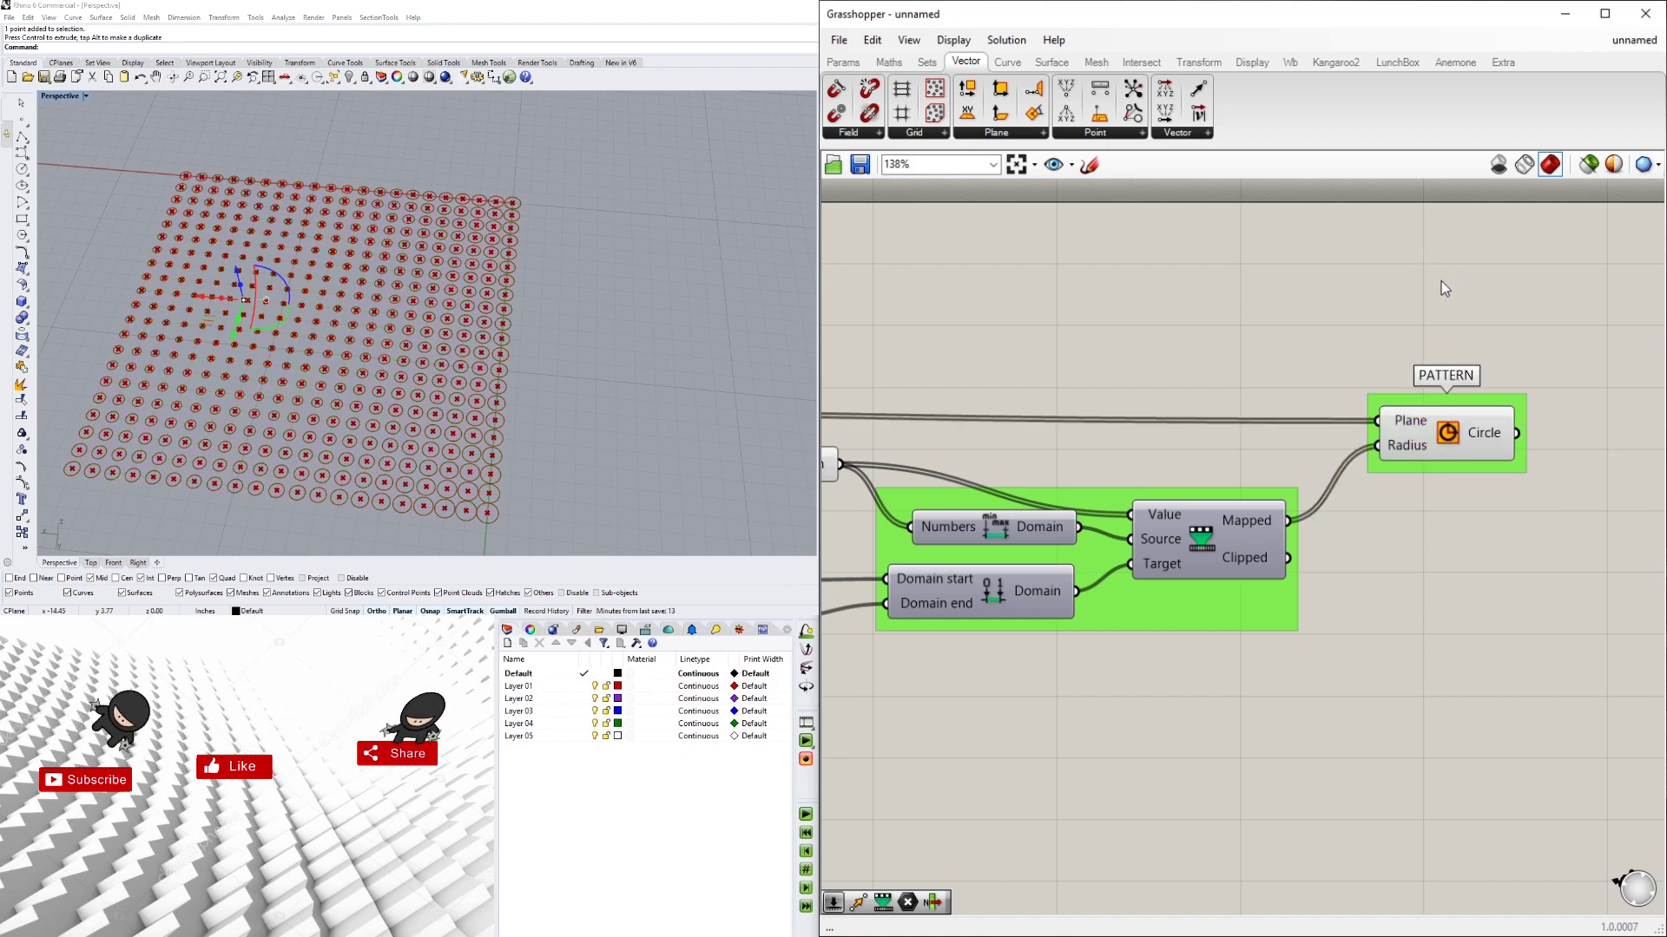
{"action": "scroll", "coordinate": [1545, 460], "scroll_direction": "down", "scroll_amount": 3}
{"action": "scroll", "coordinate": [1546, 460], "scroll_direction": "down", "scroll_amount": 3}
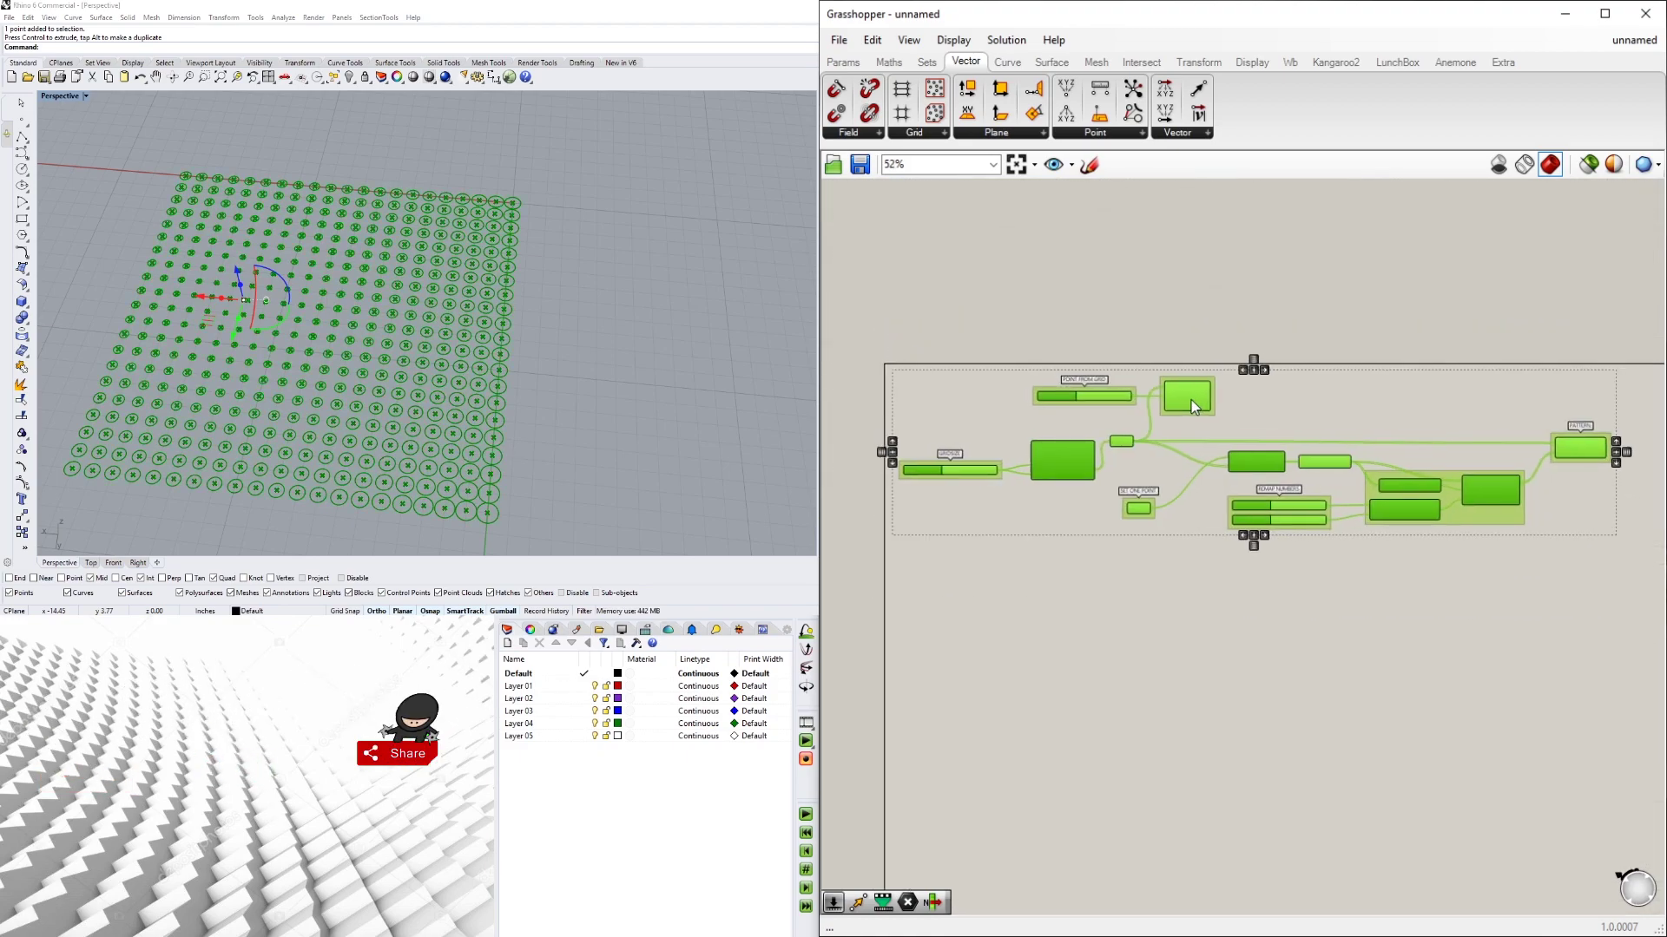